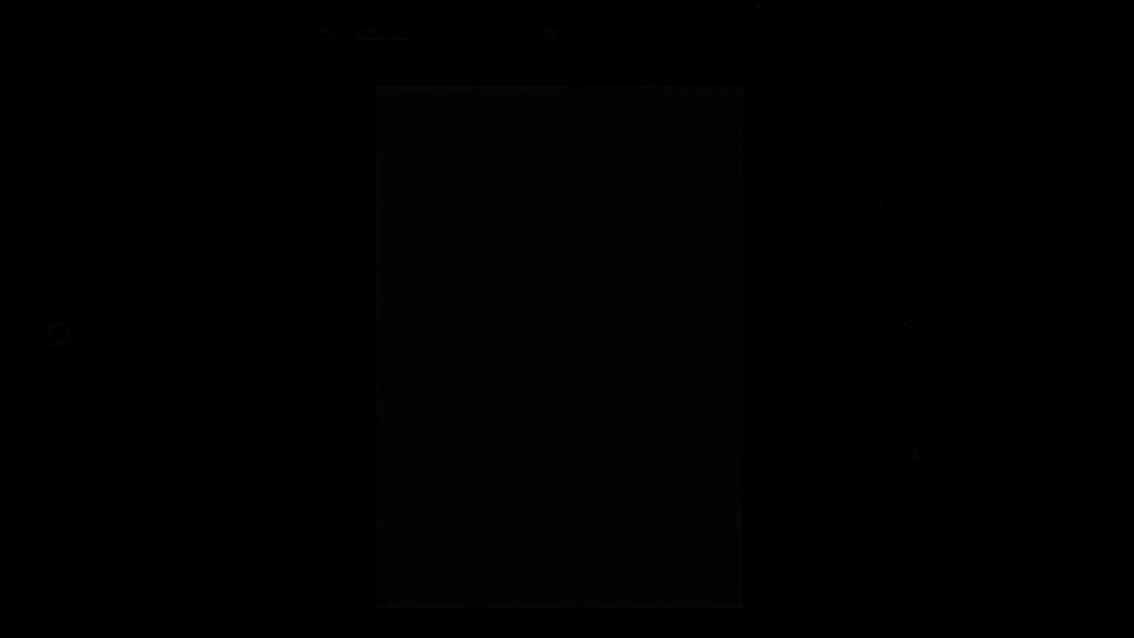
- Place the face sketch, centre it on the artboard and scale it to fit
{"action": "left_click_drag", "start_coordinate": [471, 568], "coordinate": [471, 531]}
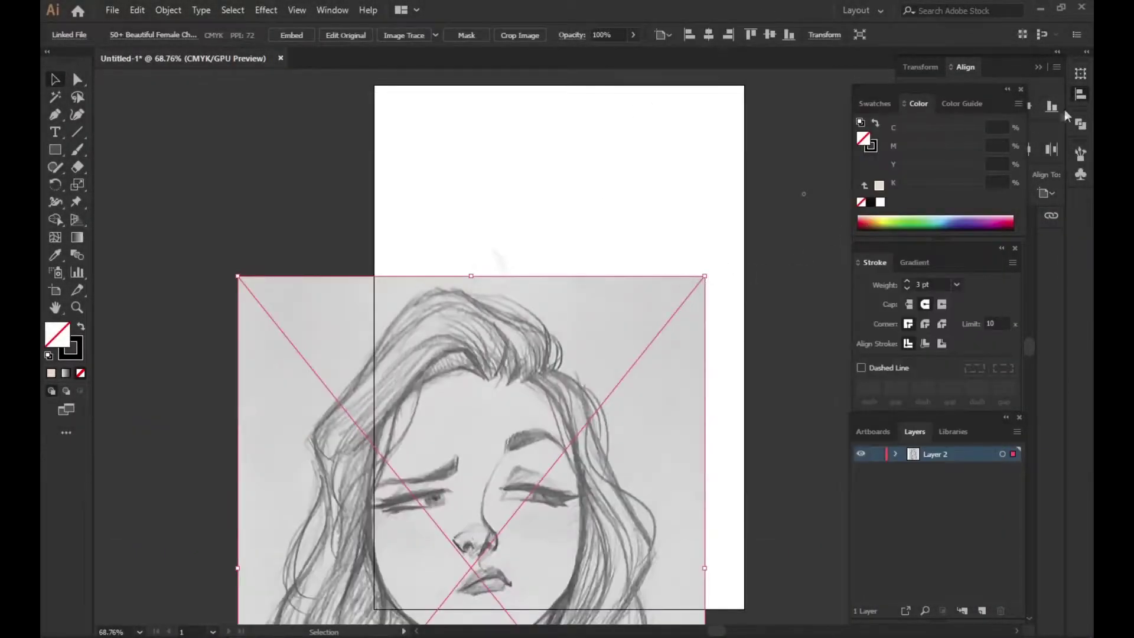
{"action": "left_click", "coordinate": [935, 107]}
{"action": "left_click", "coordinate": [1025, 106]}
{"action": "key", "text": "ctrl+minus"}
{"action": "left_click_drag", "start_coordinate": [698, 170], "coordinate": [635, 244]}
- Make the sketch layer a dimmed template and add an empty layer above it
{"action": "double_click", "coordinate": [914, 454]}
{"action": "left_click", "coordinate": [498, 317]}
{"action": "left_click", "coordinate": [577, 387]}
{"action": "left_click", "coordinate": [981, 610]}
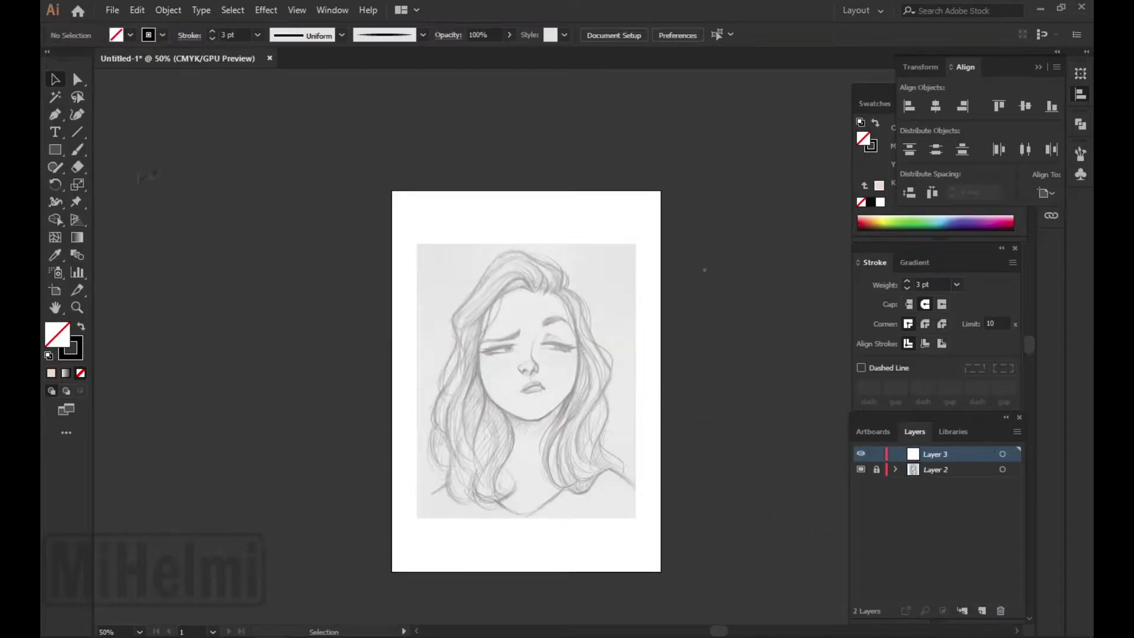
- Open the Brush custom 1 brush library
{"action": "left_click", "coordinate": [423, 35]}
{"action": "left_click", "coordinate": [427, 57]}
{"action": "left_click", "coordinate": [785, 463]}
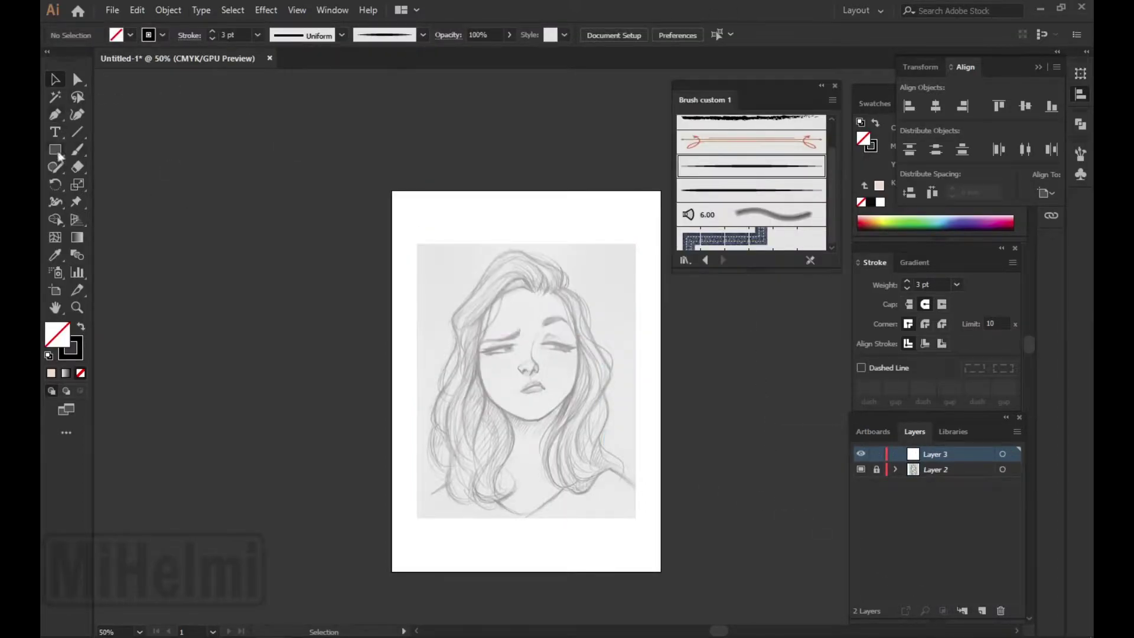
{"action": "left_click", "coordinate": [77, 149]}
{"action": "key", "text": "ctrl+plus"}
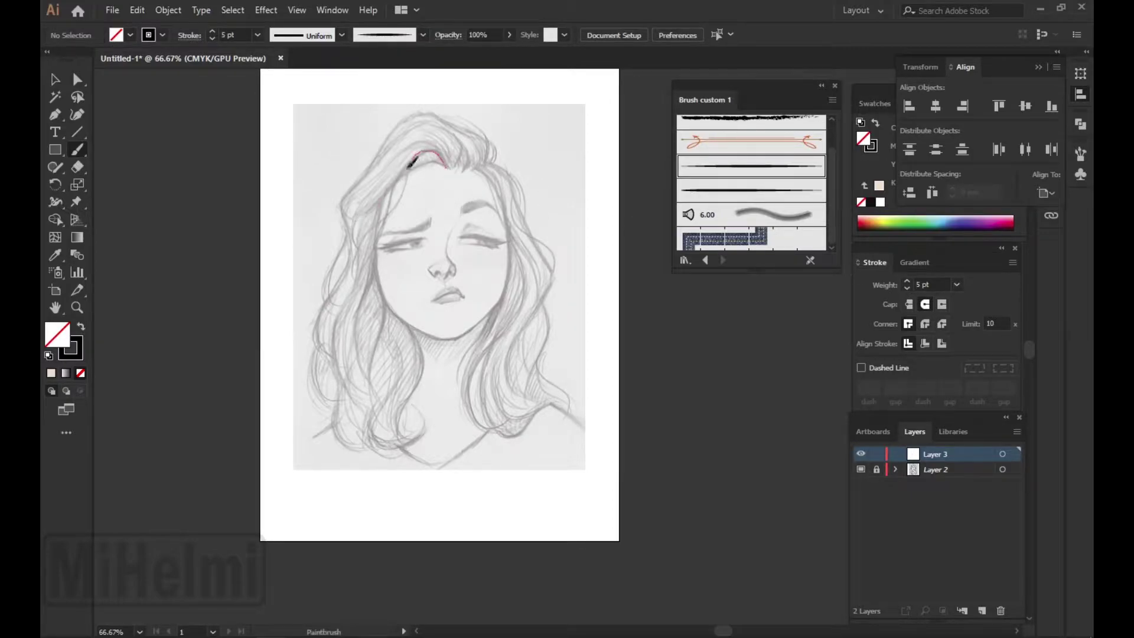
- Set the custom brush stroke weight to 3 pt
{"action": "left_click", "coordinate": [52, 79]}
{"action": "left_click", "coordinate": [408, 165]}
{"action": "left_click", "coordinate": [907, 282]}
{"action": "left_click", "coordinate": [906, 281]}
{"action": "left_click", "coordinate": [101, 190]}
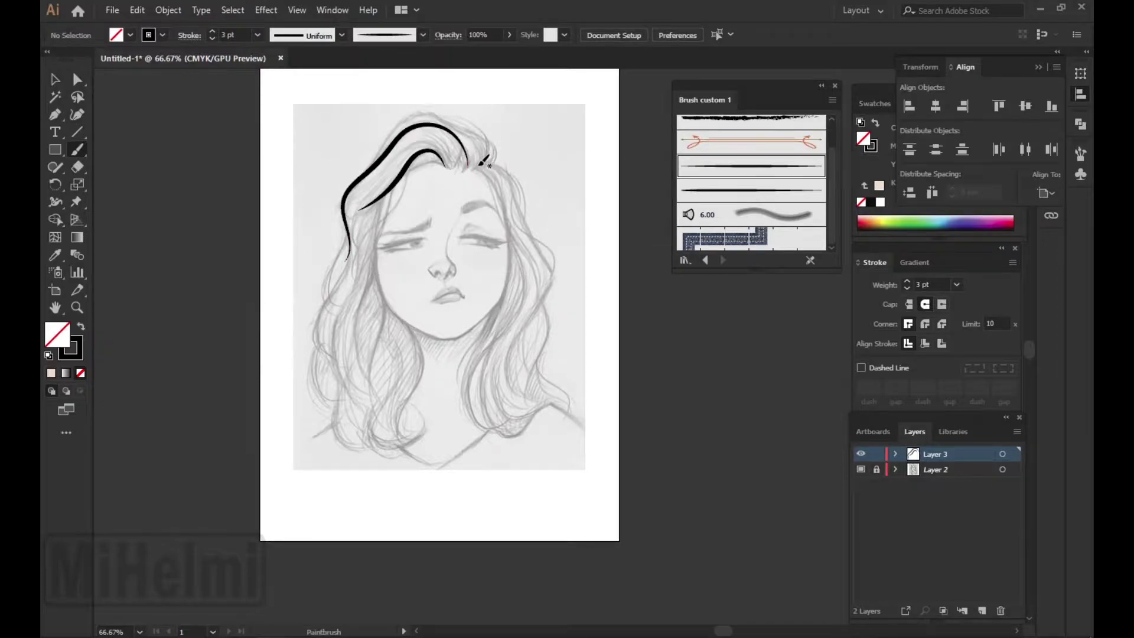
- Paint black strokes over the left outer, right and inner hair strands
{"action": "left_click_drag", "start_coordinate": [431, 108], "coordinate": [359, 176]}
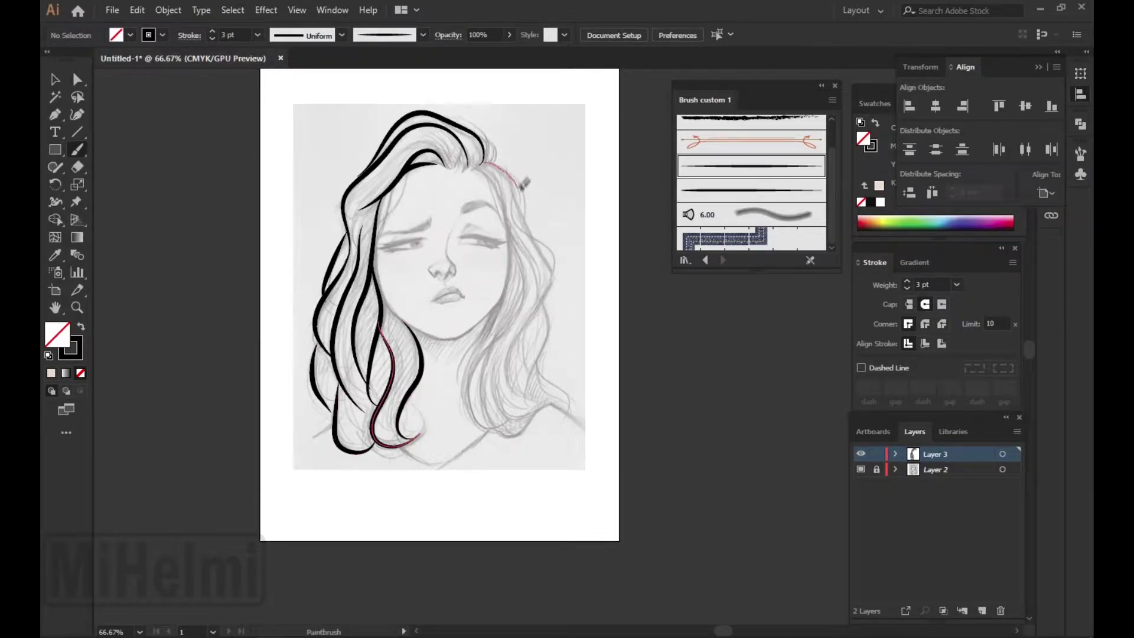
{"action": "left_click_drag", "start_coordinate": [546, 301], "coordinate": [542, 399]}
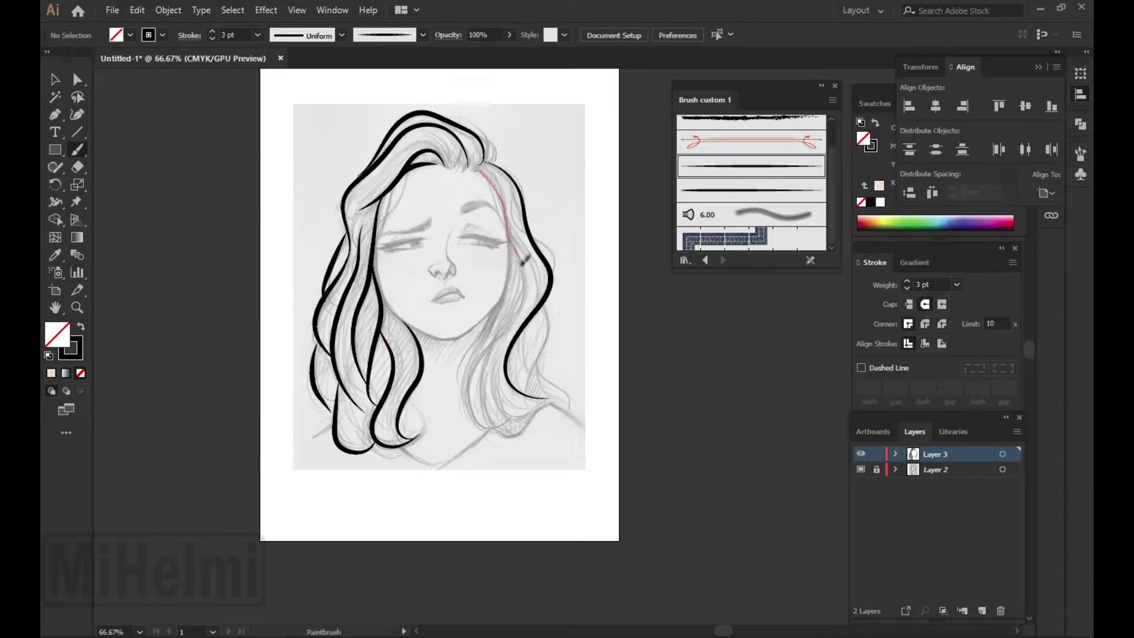
{"action": "left_click_drag", "start_coordinate": [472, 397], "coordinate": [517, 425]}
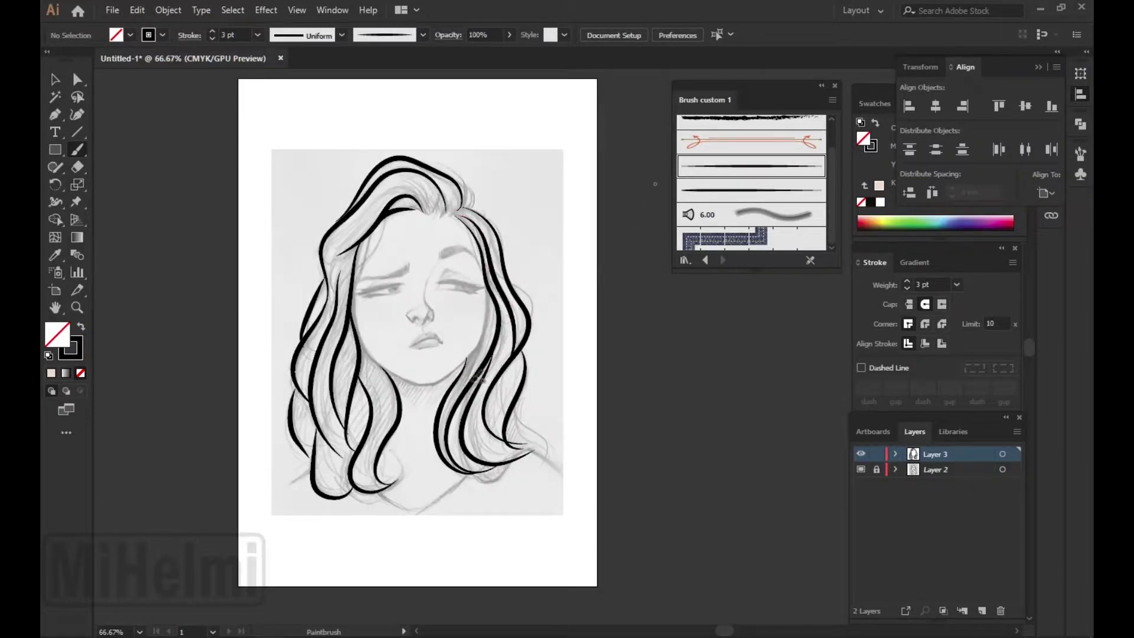
{"action": "key", "text": "ctrl+1"}
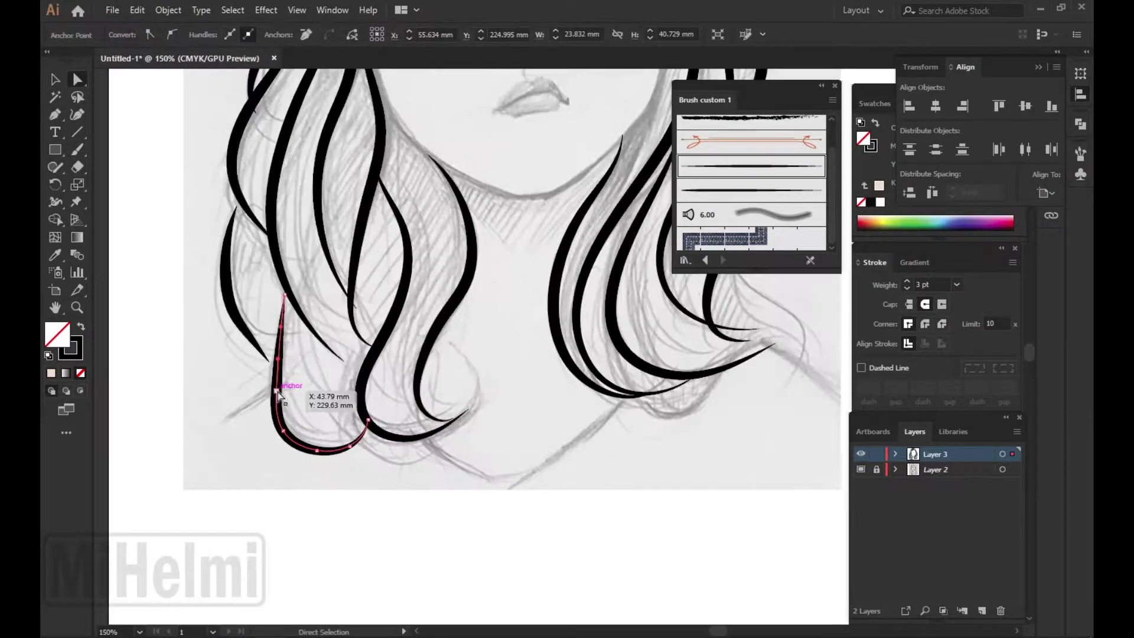
- Reshape the bottom and outer left hair strands by dragging their anchors and handles
{"action": "mouse_move", "coordinate": [277, 423]}
{"action": "left_mouse_down"}
{"action": "mouse_move", "coordinate": [303, 447]}
{"action": "mouse_move", "coordinate": [260, 380]}
{"action": "left_mouse_up"}
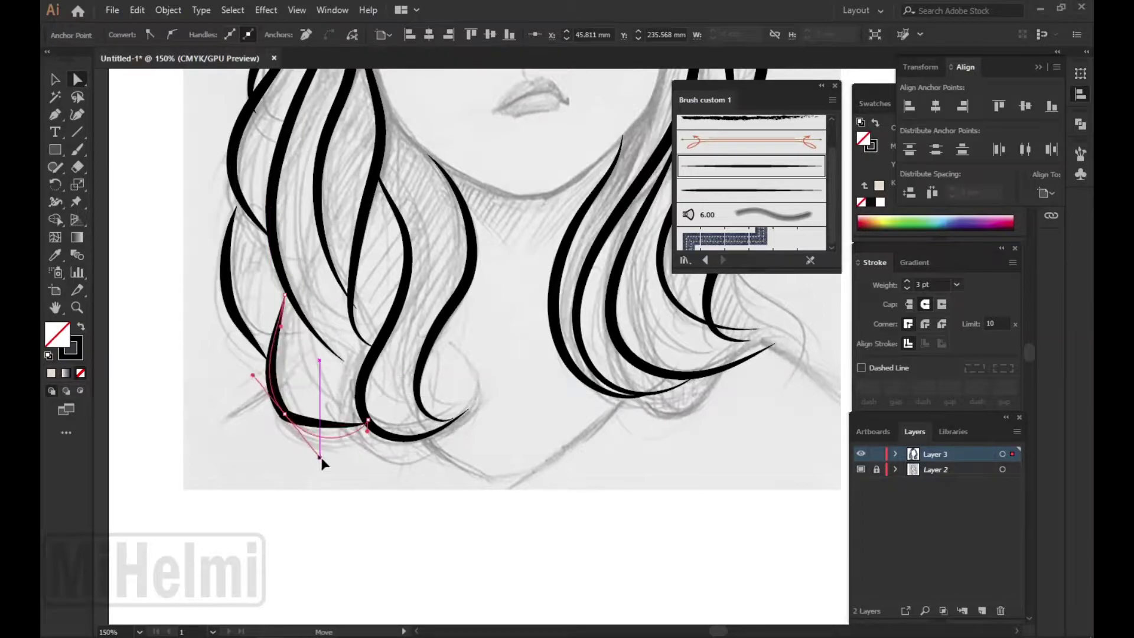
{"action": "left_click", "coordinate": [271, 348]}
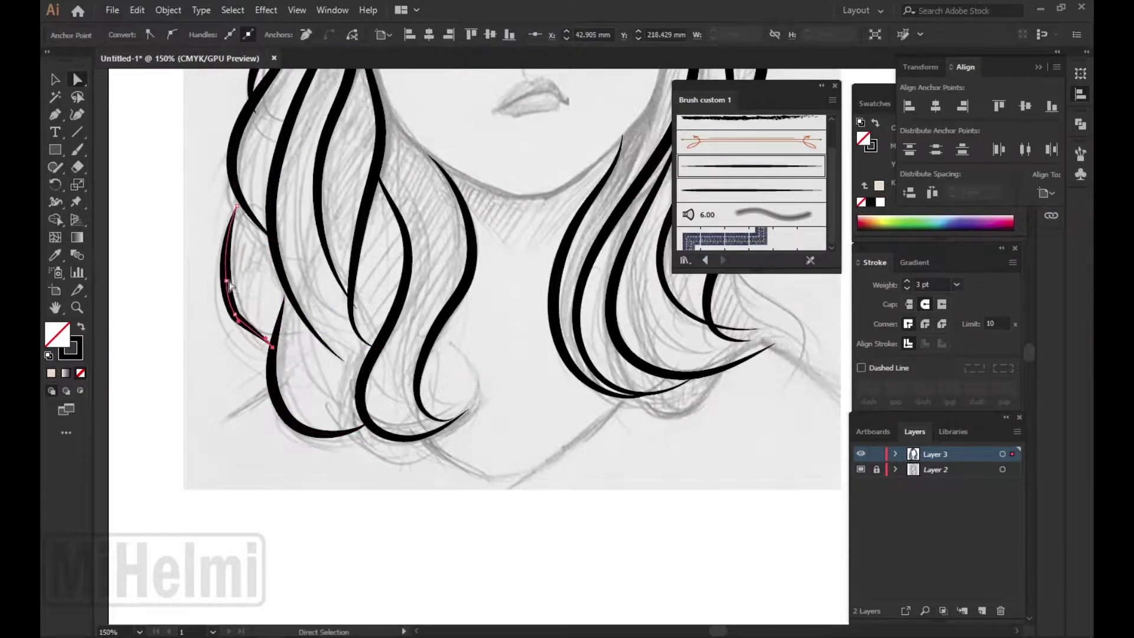
{"action": "left_click_drag", "start_coordinate": [230, 285], "coordinate": [289, 215]}
{"action": "left_click", "coordinate": [369, 311]}
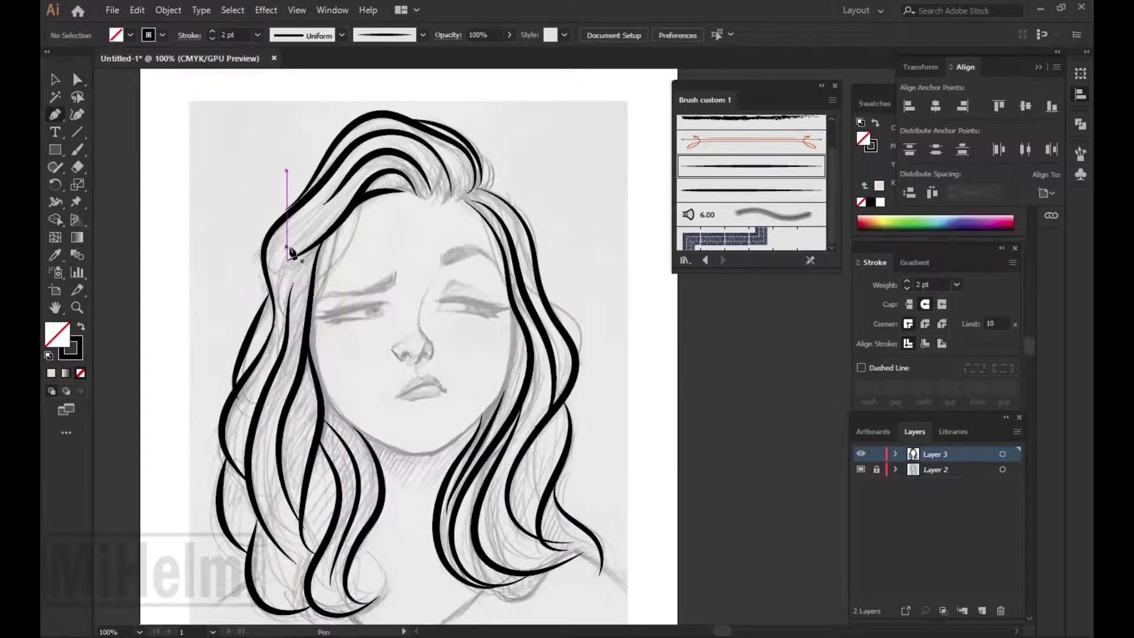
{"action": "key", "text": "ctrl+plus"}
- Pen-trace a closed face outline from hairline around cheeks and chin, stroked at 4 pt
{"action": "left_click", "coordinate": [329, 222]}
{"action": "left_click_drag", "start_coordinate": [415, 142], "coordinate": [442, 131]}
{"action": "left_click_drag", "start_coordinate": [523, 155], "coordinate": [552, 177]}
{"action": "left_click_drag", "start_coordinate": [595, 291], "coordinate": [460, 284]}
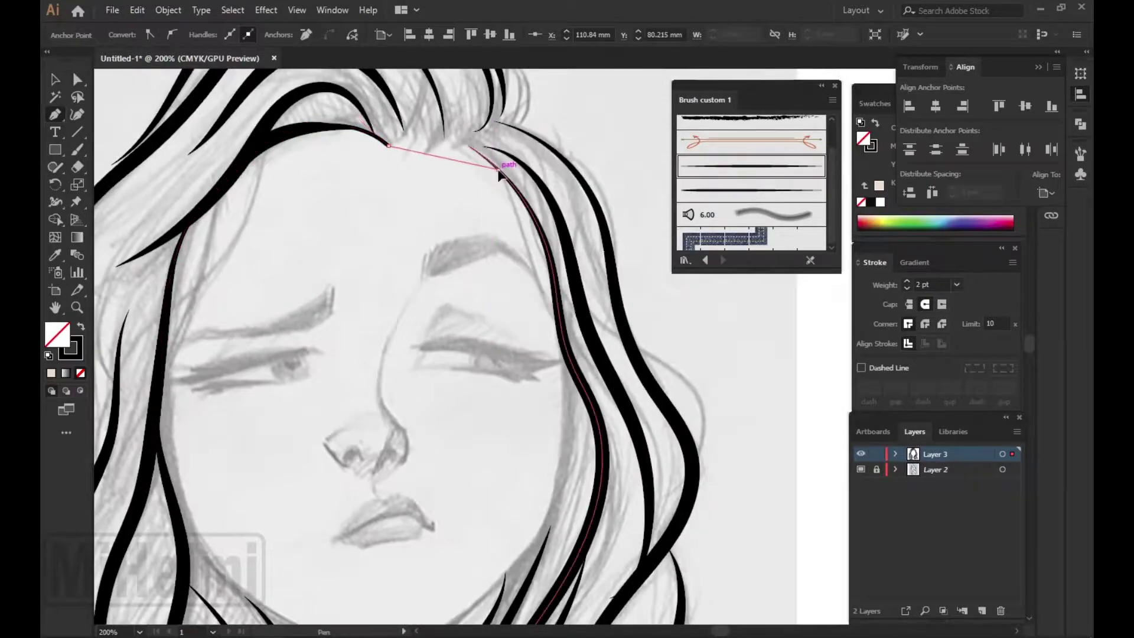
{"action": "left_click_drag", "start_coordinate": [499, 169], "coordinate": [541, 218]}
{"action": "left_click_drag", "start_coordinate": [563, 302], "coordinate": [564, 307]}
{"action": "key", "text": "ctrl+minus"}
{"action": "mouse_move", "coordinate": [519, 438]}
{"action": "left_mouse_down"}
{"action": "mouse_move", "coordinate": [425, 501]}
{"action": "mouse_move", "coordinate": [393, 494]}
{"action": "left_mouse_up"}
{"action": "left_click_drag", "start_coordinate": [291, 405], "coordinate": [268, 358]}
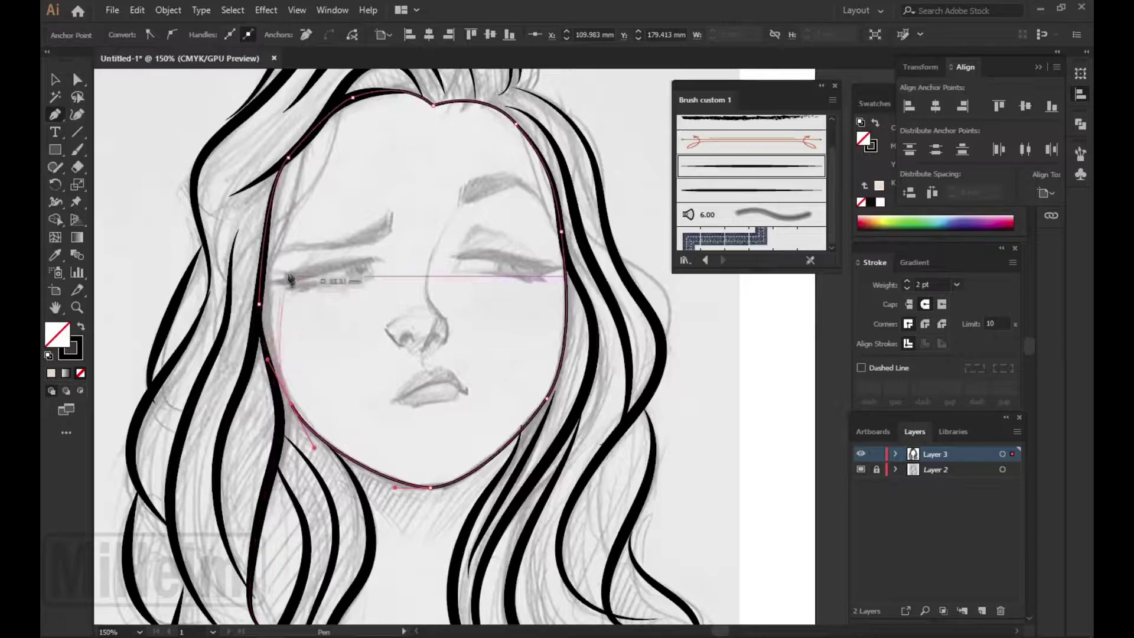
{"action": "left_click", "coordinate": [264, 294]}
{"action": "left_click", "coordinate": [907, 281]}
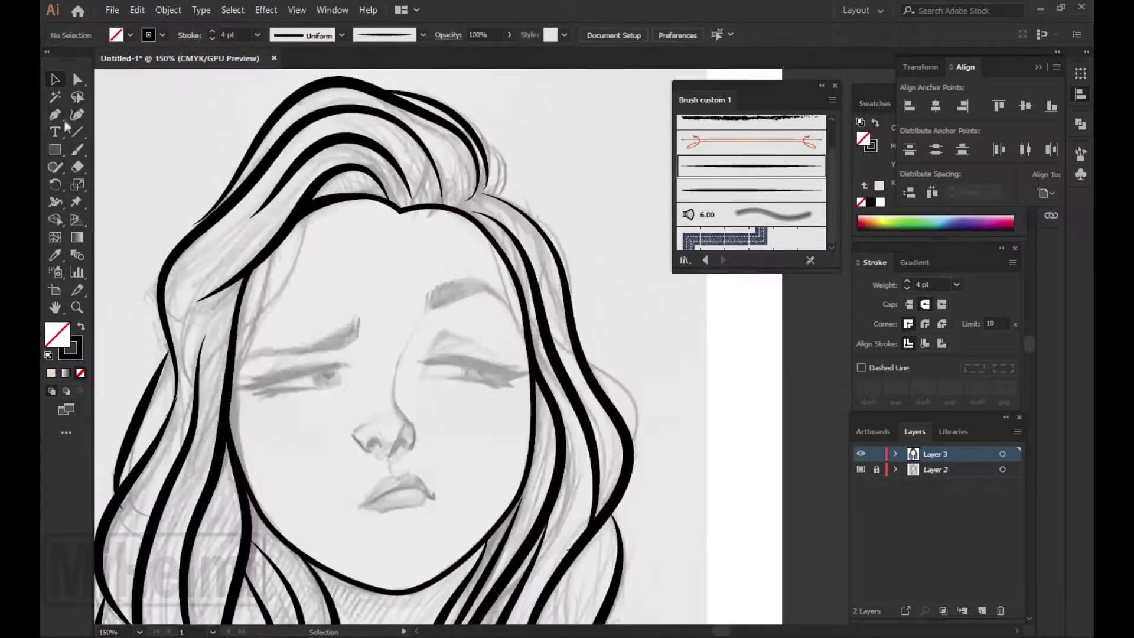
{"action": "key", "text": "ctrl+plus"}
- Pen-draw the closed left eyebrow shape
{"action": "left_click", "coordinate": [430, 261]}
{"action": "left_click", "coordinate": [494, 236]}
{"action": "key", "text": "ctrl+plus"}
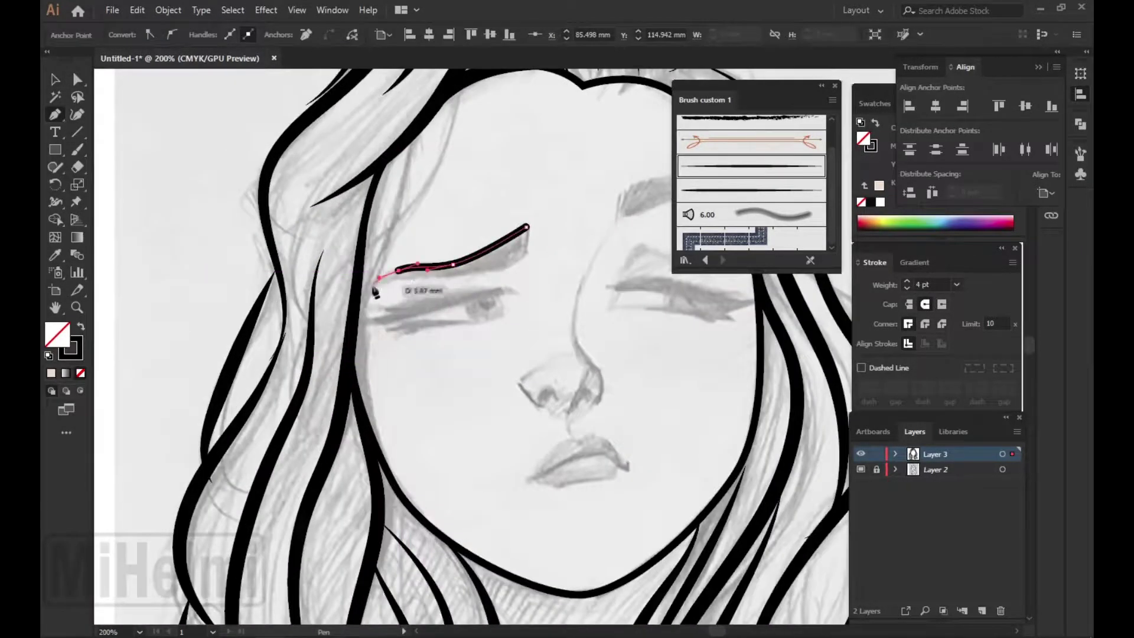
{"action": "left_click", "coordinate": [583, 201]}
{"action": "left_click_drag", "start_coordinate": [548, 267], "coordinate": [584, 247]}
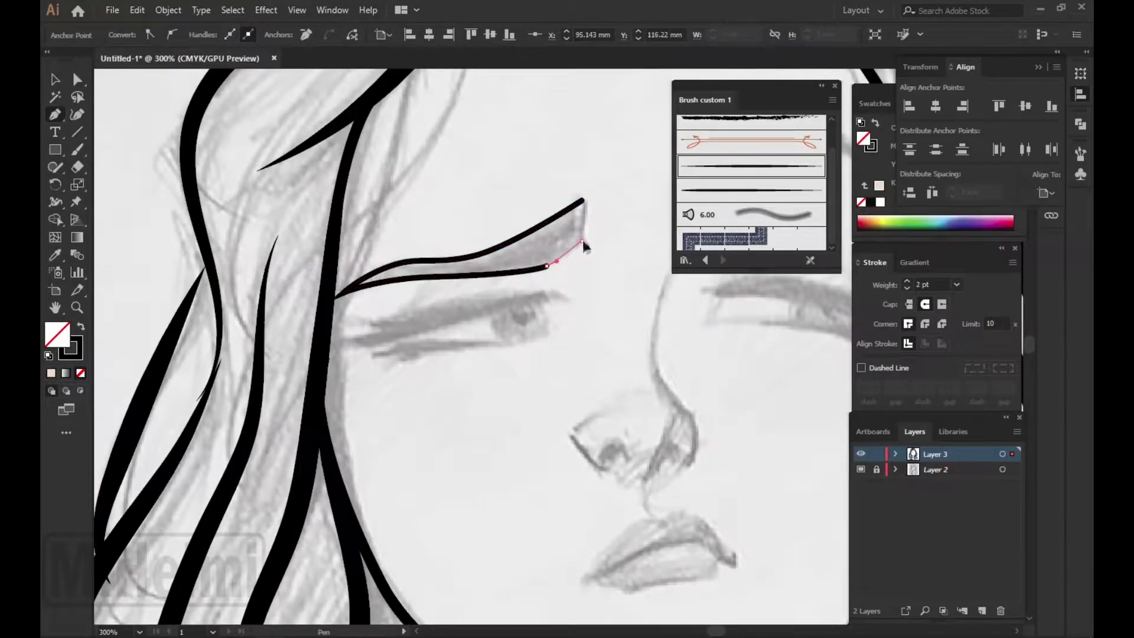
{"action": "left_click_drag", "start_coordinate": [583, 201], "coordinate": [561, 176]}
{"action": "left_click", "coordinate": [549, 274]}
- Draw the left upper eyelid with zigzag lash points as a closed shape
{"action": "left_click_drag", "start_coordinate": [502, 269], "coordinate": [417, 289]}
{"action": "left_click", "coordinate": [323, 293]}
{"action": "left_click", "coordinate": [370, 303]}
{"action": "left_click", "coordinate": [321, 314]}
{"action": "left_click", "coordinate": [373, 319]}
{"action": "mouse_move", "coordinate": [549, 274]}
{"action": "left_mouse_down"}
{"action": "mouse_move", "coordinate": [580, 278]}
{"action": "mouse_move", "coordinate": [520, 325]}
{"action": "left_mouse_up"}
- Draw the left lower eyelid shape with a lash point
{"action": "left_click", "coordinate": [530, 305]}
{"action": "left_click_drag", "start_coordinate": [451, 315], "coordinate": [415, 315]}
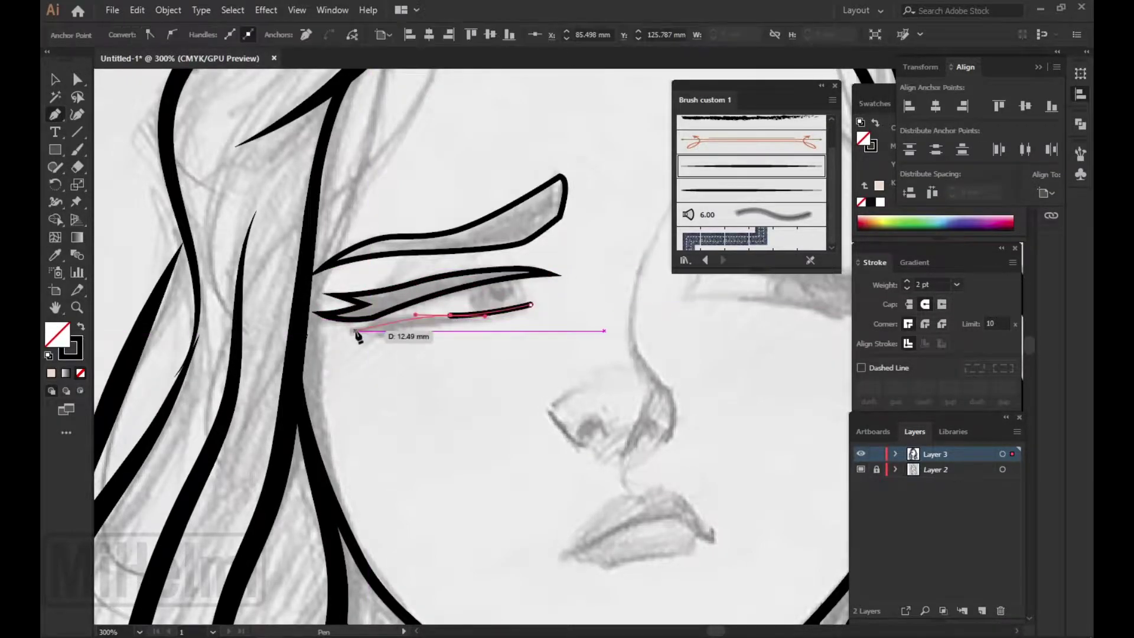
{"action": "scroll", "coordinate": [353, 336], "scroll_direction": "up", "scroll_amount": 1}
{"action": "left_click", "coordinate": [344, 331]}
{"action": "left_click", "coordinate": [393, 324]}
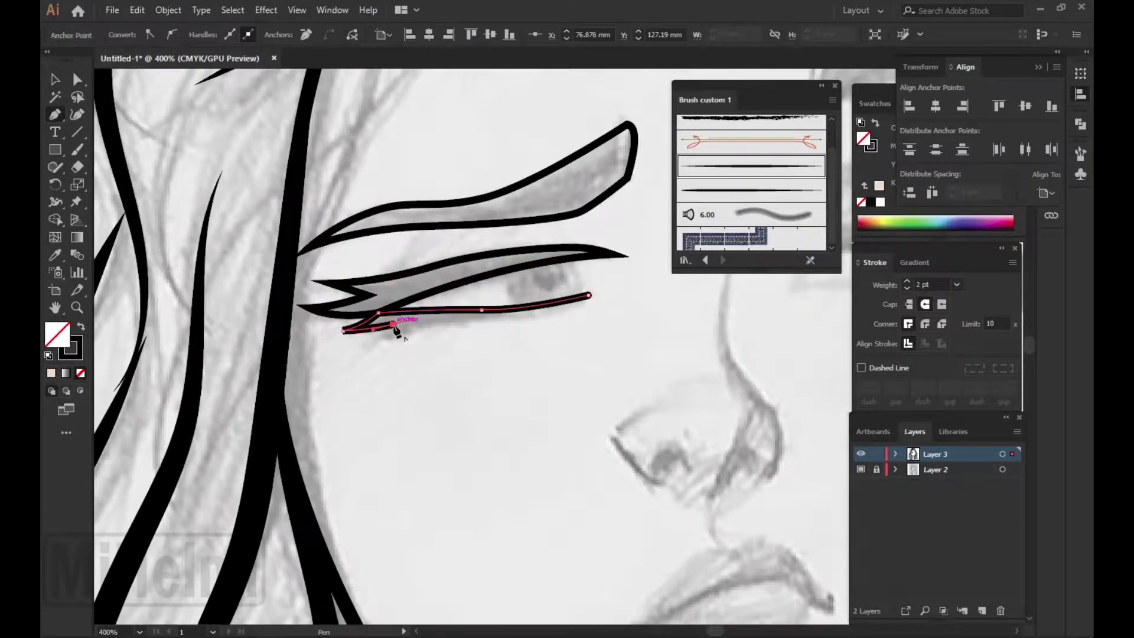
{"action": "left_click", "coordinate": [503, 322]}
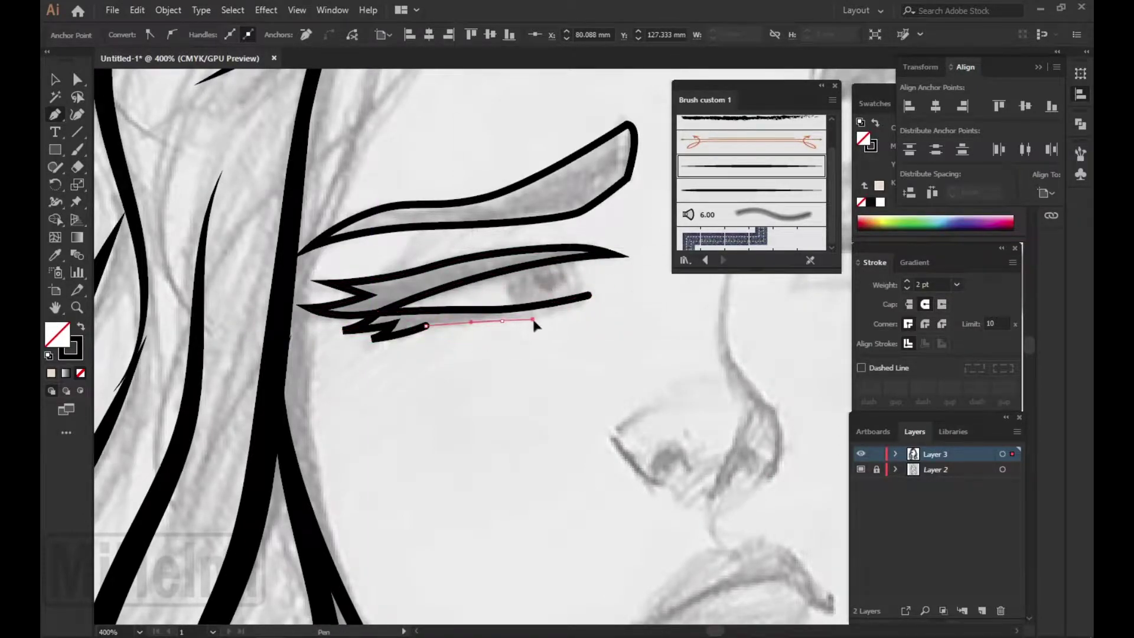
{"action": "left_click", "coordinate": [589, 296]}
{"action": "key", "text": "ctrl+plus"}
{"action": "left_click", "coordinate": [561, 313], "text": "ctrl"}
{"action": "key", "text": "ctrl+minus"}
{"action": "key", "text": "ctrl+minus"}
{"action": "key", "text": "ctrl+minus"}
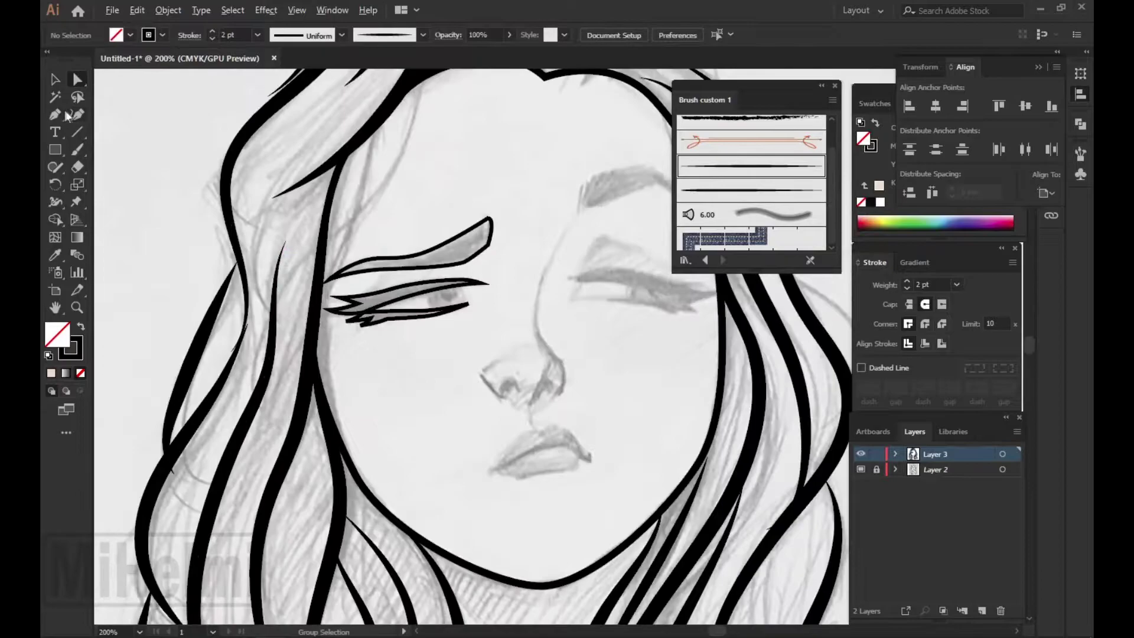
- Draw a round iris circle on the left eye
{"action": "key", "text": "ctrl+plus"}
{"action": "left_click_drag", "start_coordinate": [423, 304], "coordinate": [454, 312]}
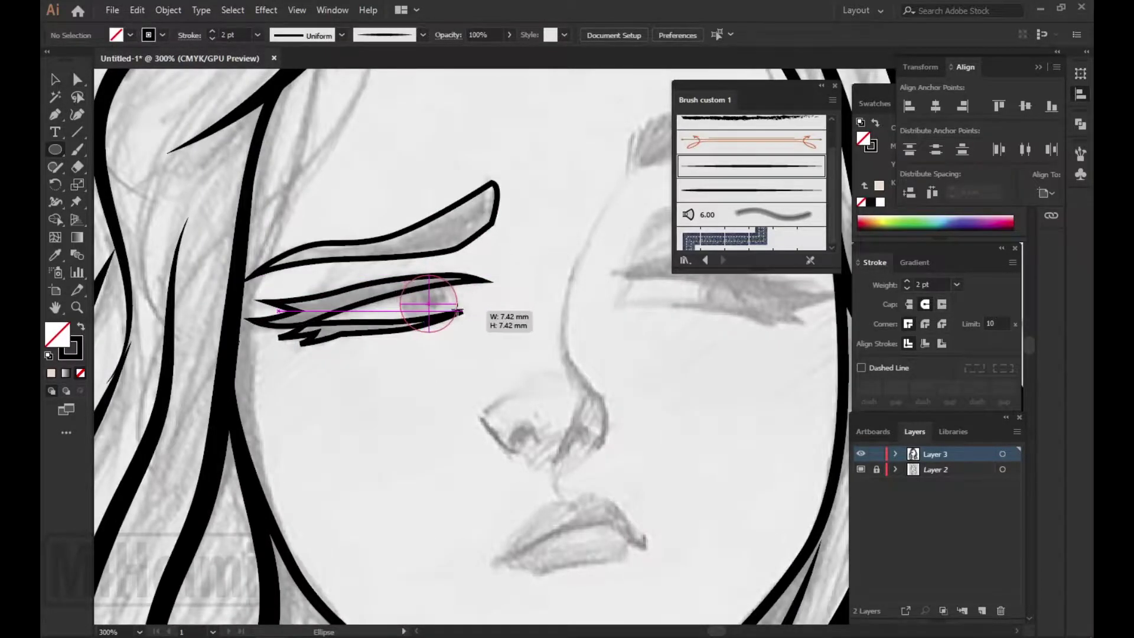
{"action": "key", "text": "v"}
{"action": "left_click", "coordinate": [409, 288]}
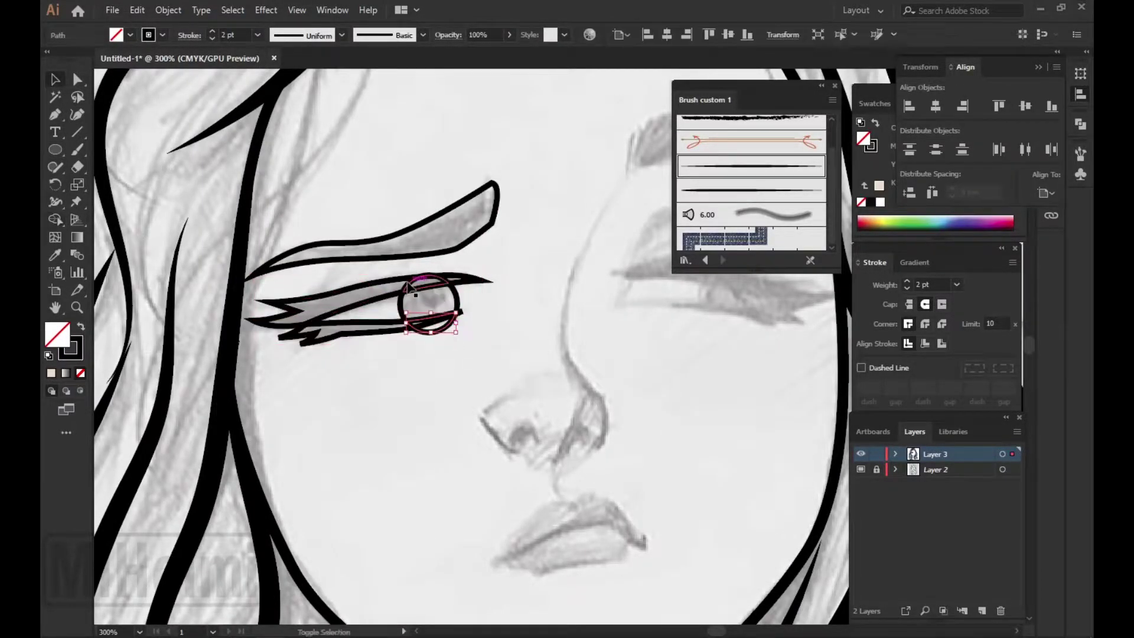
{"action": "key", "text": "ctrl+minus"}
{"action": "key", "text": "p"}
- Pen-draw the closed right eyebrow shape
{"action": "left_click", "coordinate": [426, 239]}
{"action": "left_click_drag", "start_coordinate": [428, 210], "coordinate": [441, 202]}
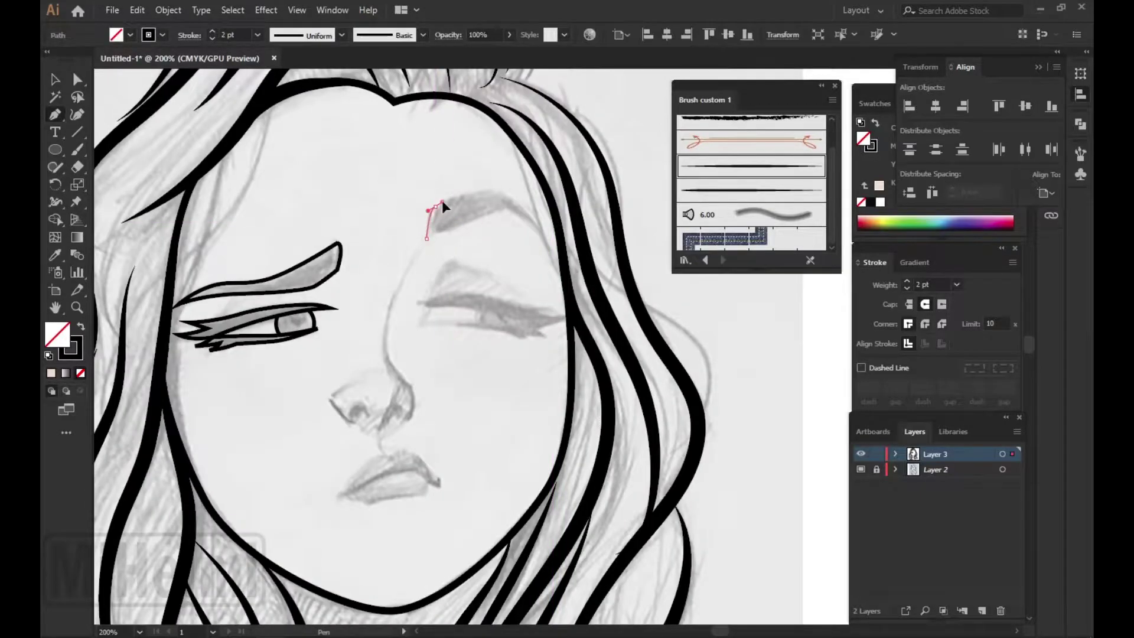
{"action": "left_click", "coordinate": [499, 191]}
{"action": "left_click_drag", "start_coordinate": [548, 242], "coordinate": [494, 208]}
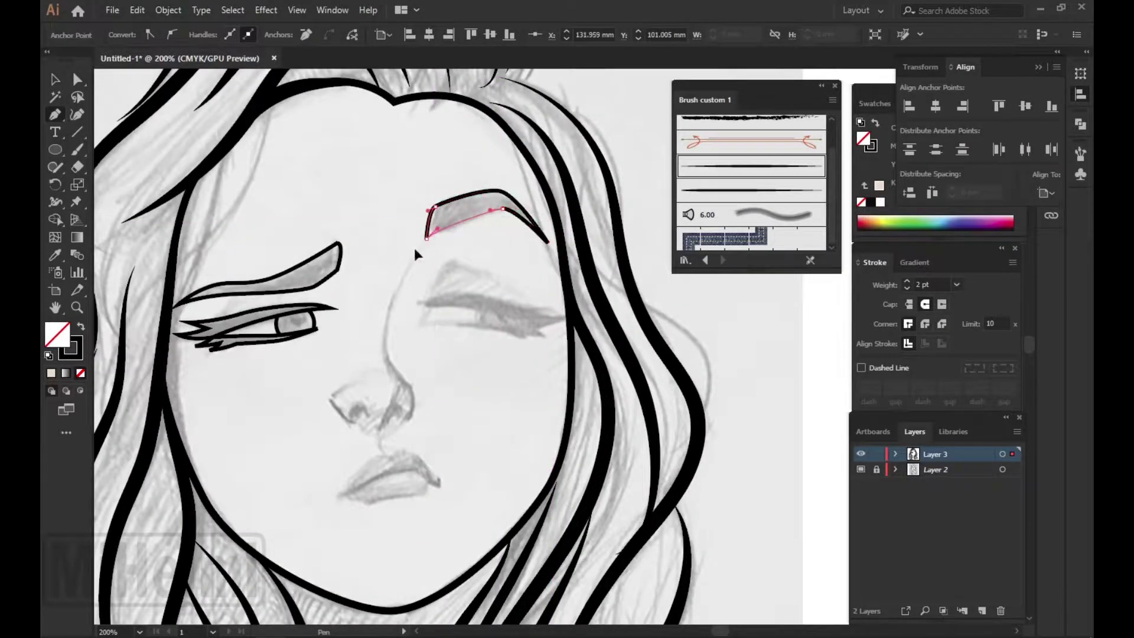
{"action": "left_click", "coordinate": [425, 305], "text": "ctrl"}
{"action": "left_click", "coordinate": [425, 304]}
- Draw the right upper eyelid with a lash zigzag point
{"action": "key", "text": "ctrl+plus"}
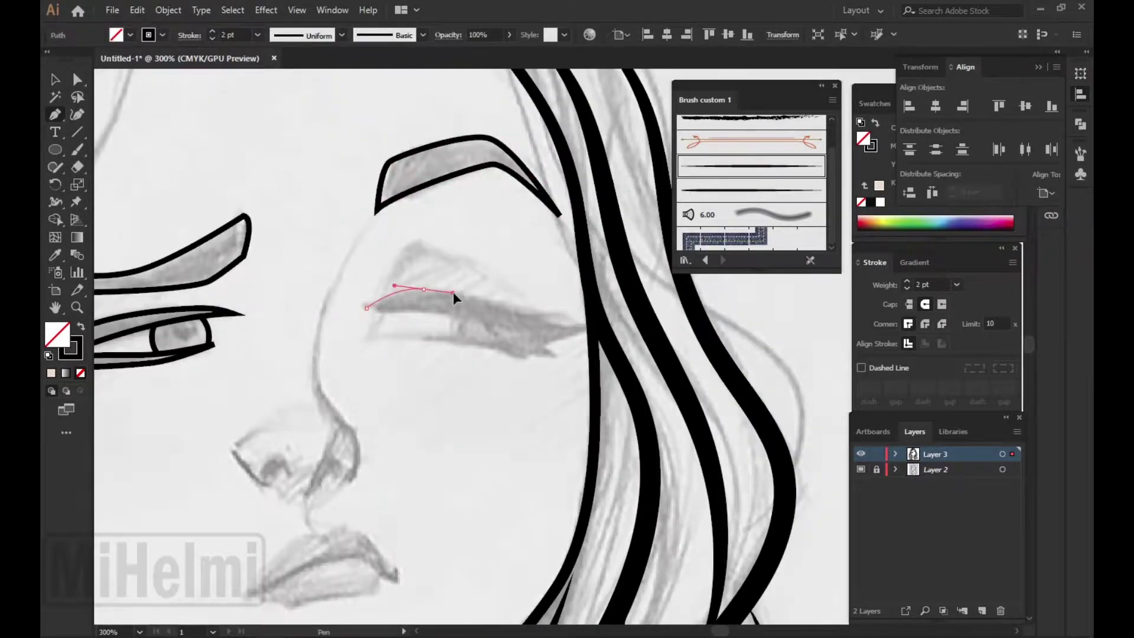
{"action": "left_click_drag", "start_coordinate": [423, 289], "coordinate": [453, 290]}
{"action": "key", "text": "ctrl+plus"}
{"action": "left_click", "coordinate": [594, 326]}
{"action": "left_click_drag", "start_coordinate": [535, 354], "coordinate": [569, 392]}
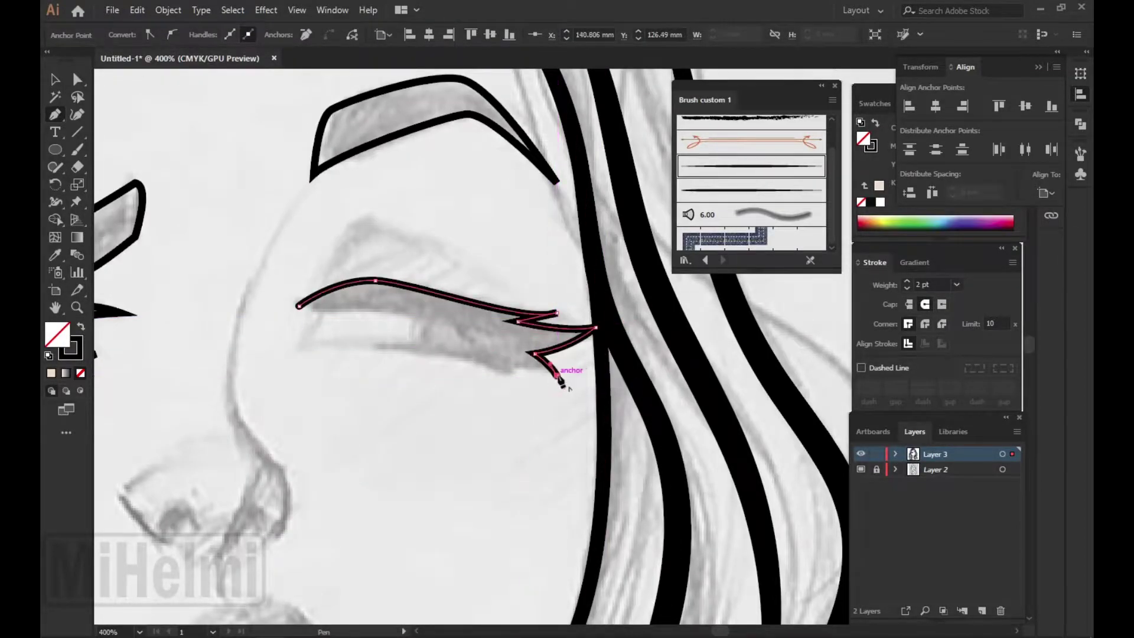
{"action": "left_click", "coordinate": [495, 365]}
{"action": "key", "text": "ctrl+minus"}
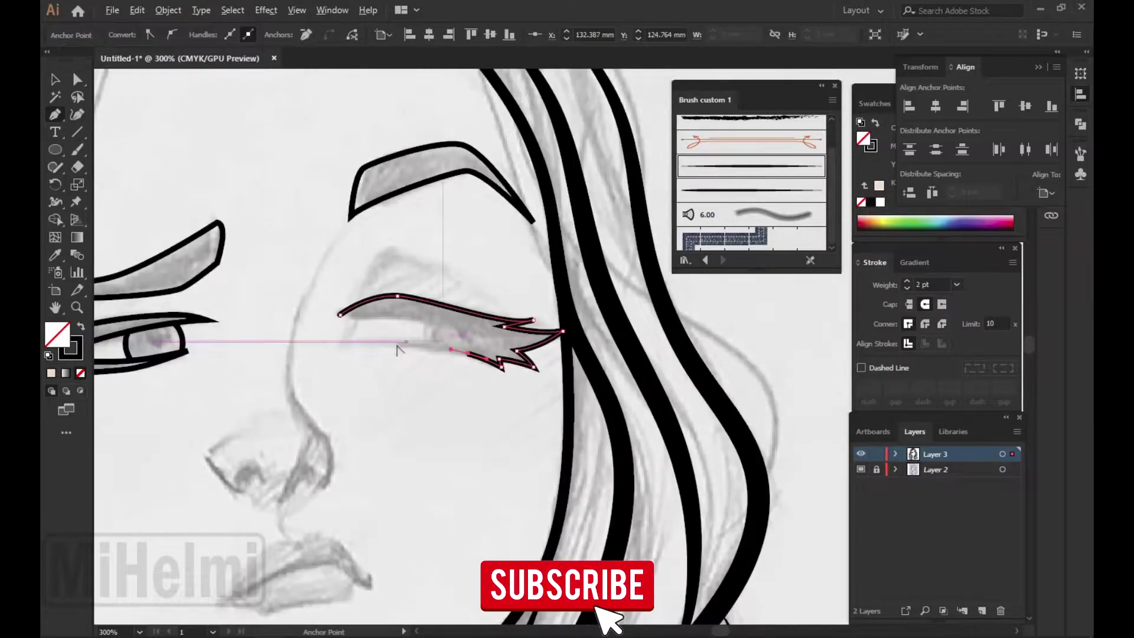
{"action": "key", "text": "ctrl+plus"}
{"action": "left_click", "coordinate": [349, 353]}
- Draw the right lower eyelid line and select the small iris circle
{"action": "left_click_drag", "start_coordinate": [546, 339], "coordinate": [454, 307]}
{"action": "left_click", "coordinate": [356, 312]}
{"action": "key", "text": "ctrl+minus"}
{"action": "key", "text": "ctrl+minus"}
{"action": "key", "text": "v"}
{"action": "key", "text": "ctrl+plus"}
{"action": "key", "text": "ctrl+plus"}
{"action": "left_click", "coordinate": [447, 340]}
{"action": "key", "text": "ctrl+plus"}
- Merge the right eye pieces into one shape with Shape Builder
{"action": "left_click_drag", "start_coordinate": [136, 236], "coordinate": [638, 378]}
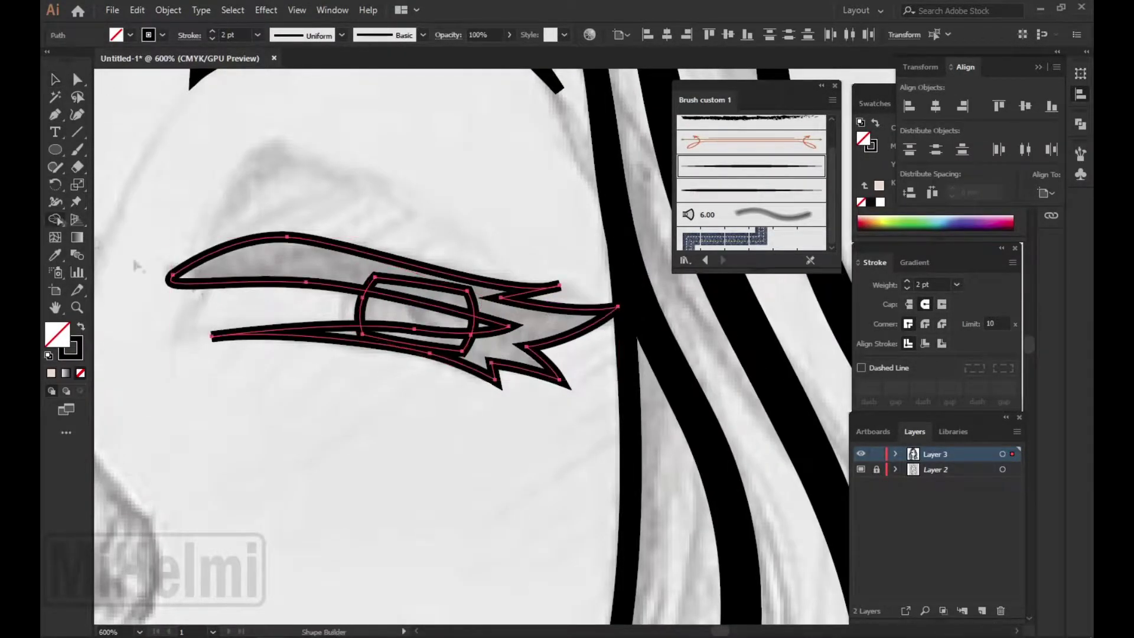
{"action": "key", "text": "ctrl+minus"}
{"action": "key", "text": "shift+m"}
{"action": "left_click_drag", "start_coordinate": [359, 342], "coordinate": [466, 331]}
{"action": "key", "text": "v"}
{"action": "key", "text": "ctrl+shift+a"}
{"action": "key", "text": "ctrl+minus"}
{"action": "key", "text": "ctrl+minus"}
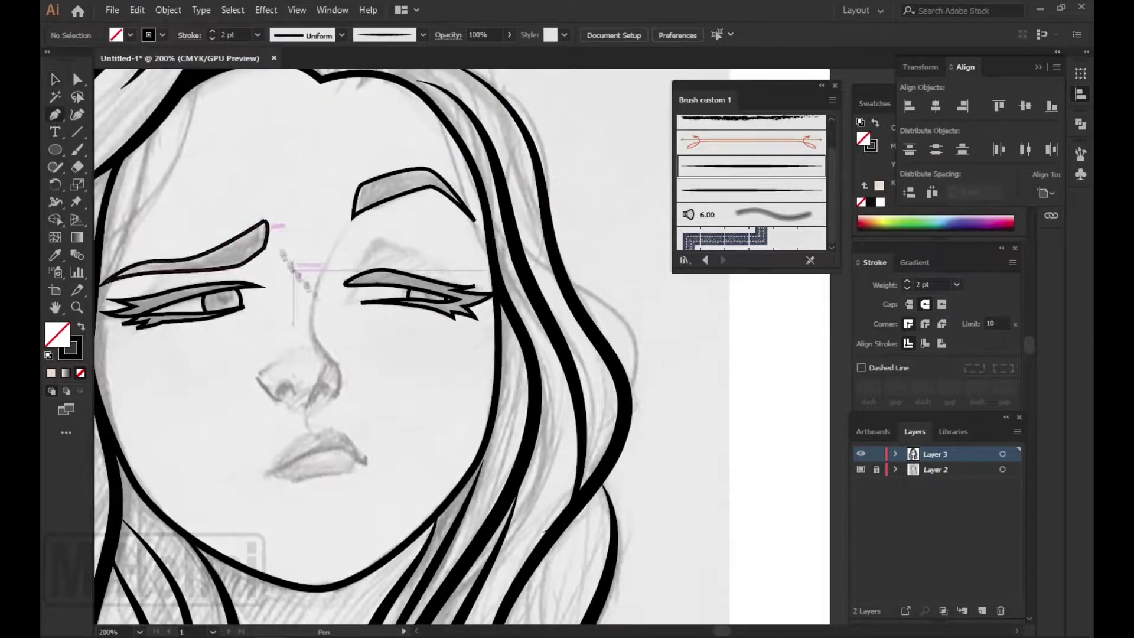
- Pen-trace the curved nose bridge line down to the tip
{"action": "left_click_drag", "start_coordinate": [347, 227], "coordinate": [345, 240]}
{"action": "left_click", "coordinate": [314, 313]}
{"action": "scroll", "coordinate": [336, 362], "scroll_direction": "up", "scroll_amount": 1}
{"action": "left_click", "coordinate": [306, 325]}
{"action": "left_click", "coordinate": [335, 360]}
{"action": "left_click", "coordinate": [360, 388]}
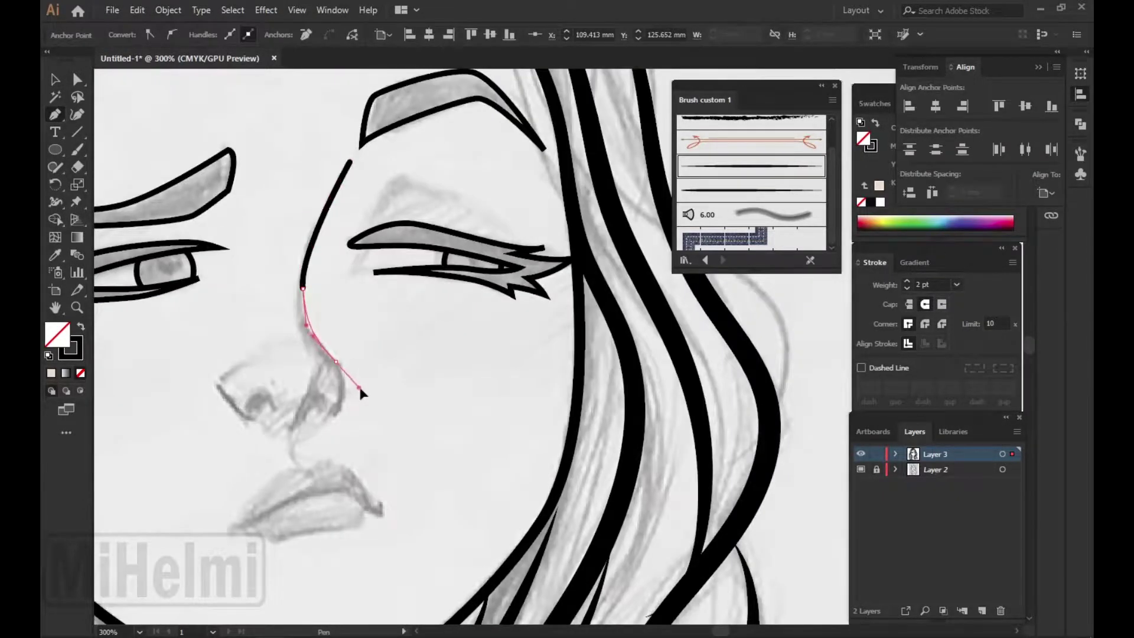
{"action": "scroll", "coordinate": [314, 445], "scroll_direction": "down", "scroll_amount": 1}
{"action": "scroll", "coordinate": [341, 349], "scroll_direction": "up", "scroll_amount": 2}
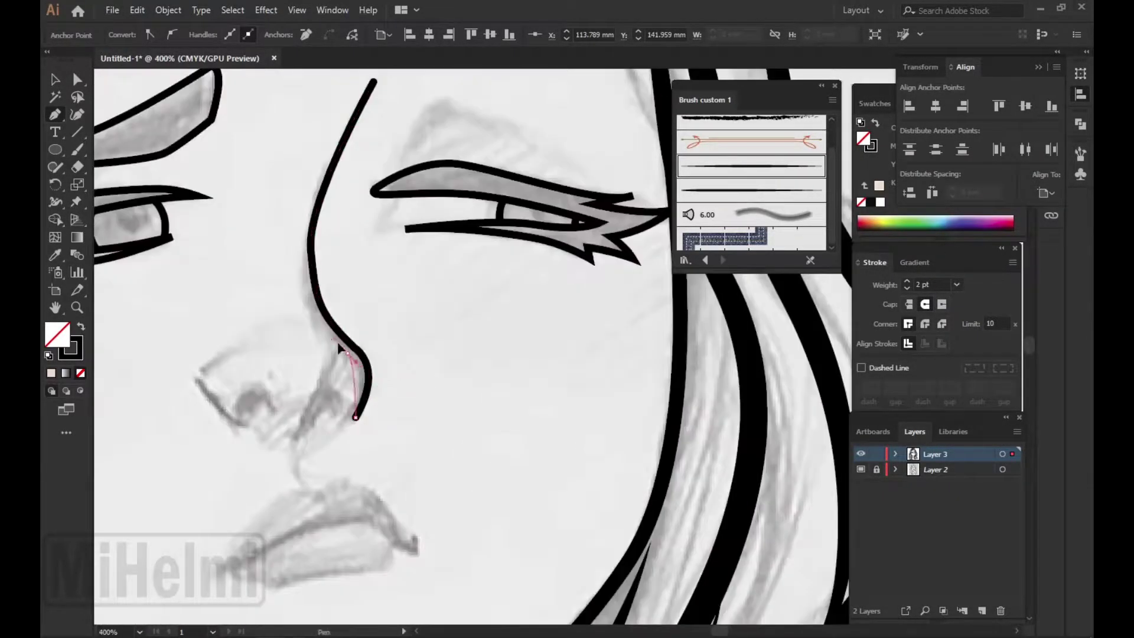
{"action": "scroll", "coordinate": [347, 353], "scroll_direction": "down", "scroll_amount": 1}
{"action": "scroll", "coordinate": [313, 295], "scroll_direction": "up", "scroll_amount": 1}
- Draw the first curved nostril path
{"action": "left_click", "coordinate": [272, 295]}
{"action": "scroll", "coordinate": [271, 283], "scroll_direction": "up", "scroll_amount": 1}
{"action": "mouse_move", "coordinate": [243, 312]}
{"action": "left_mouse_down"}
{"action": "mouse_move", "coordinate": [242, 328]}
{"action": "mouse_move", "coordinate": [239, 245]}
{"action": "left_mouse_up"}
{"action": "left_click", "coordinate": [281, 358]}
{"action": "scroll", "coordinate": [282, 359], "scroll_direction": "up", "scroll_amount": 1}
{"action": "key", "text": "shift+x"}
- Finish the first nostril as a black stroke with no fill
{"action": "left_click", "coordinate": [321, 334]}
{"action": "left_click_drag", "start_coordinate": [299, 293], "coordinate": [279, 292]}
{"action": "left_click", "coordinate": [273, 341]}
{"action": "left_click", "coordinate": [321, 334]}
{"action": "key", "text": "shift+x"}
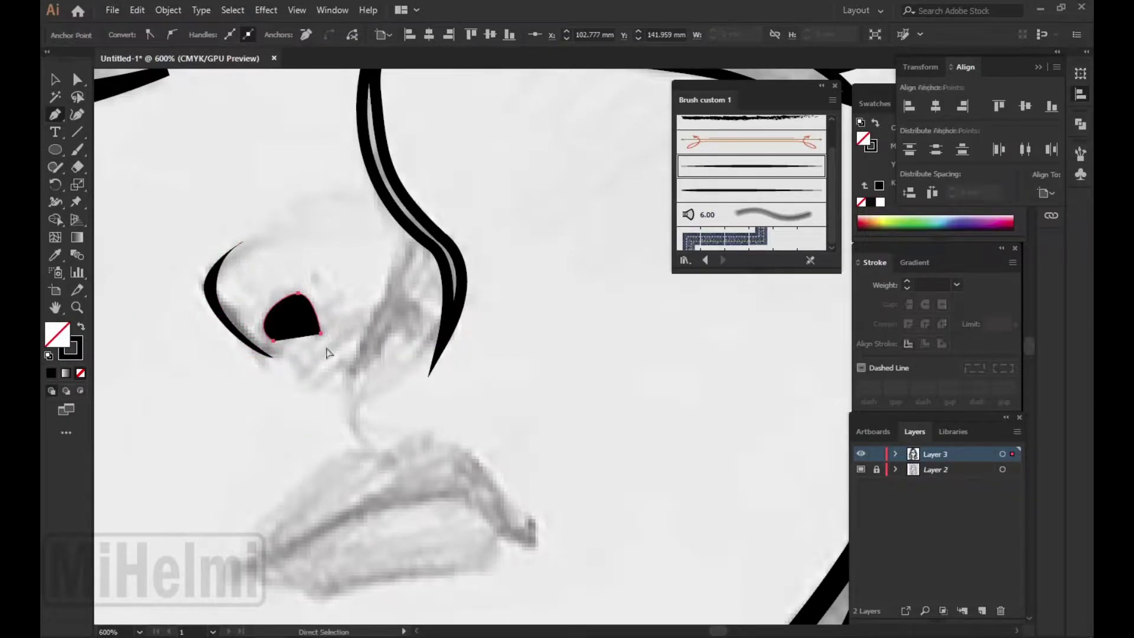
{"action": "key", "text": "ctrl+z"}
{"action": "left_click", "coordinate": [261, 331]}
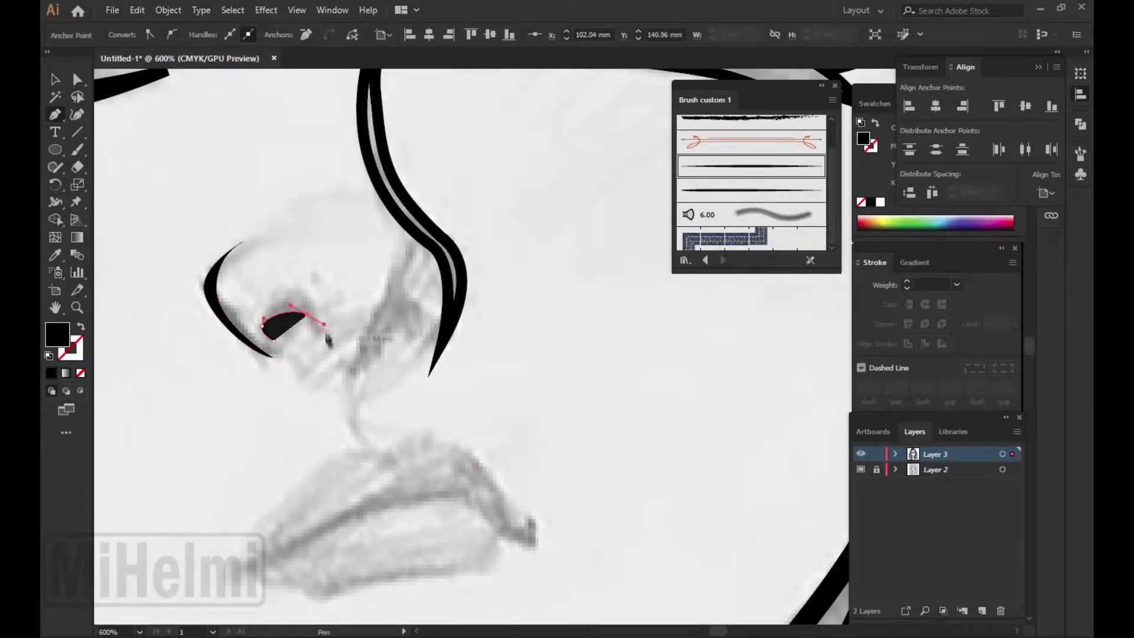
{"action": "left_click", "coordinate": [81, 326]}
- Trace the second nostril as a curved black stroke
{"action": "left_click_drag", "start_coordinate": [272, 393], "coordinate": [231, 408]}
{"action": "left_click", "coordinate": [305, 384]}
{"action": "left_click_drag", "start_coordinate": [319, 380], "coordinate": [326, 357]}
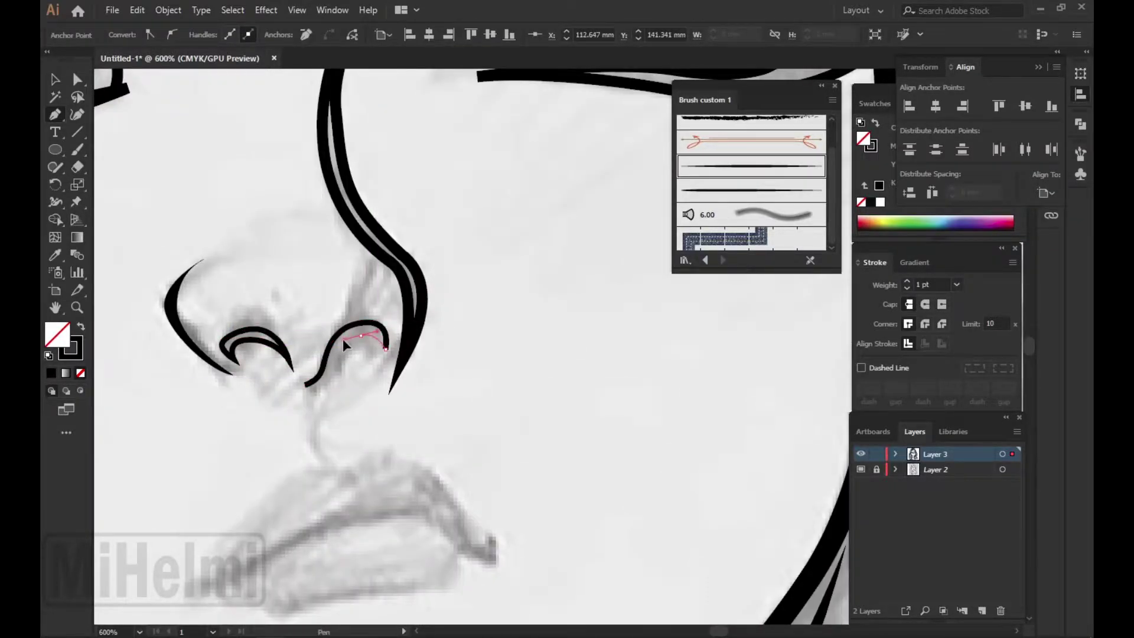
{"action": "left_click", "coordinate": [305, 384]}
{"action": "key", "text": "ctrl+minus"}
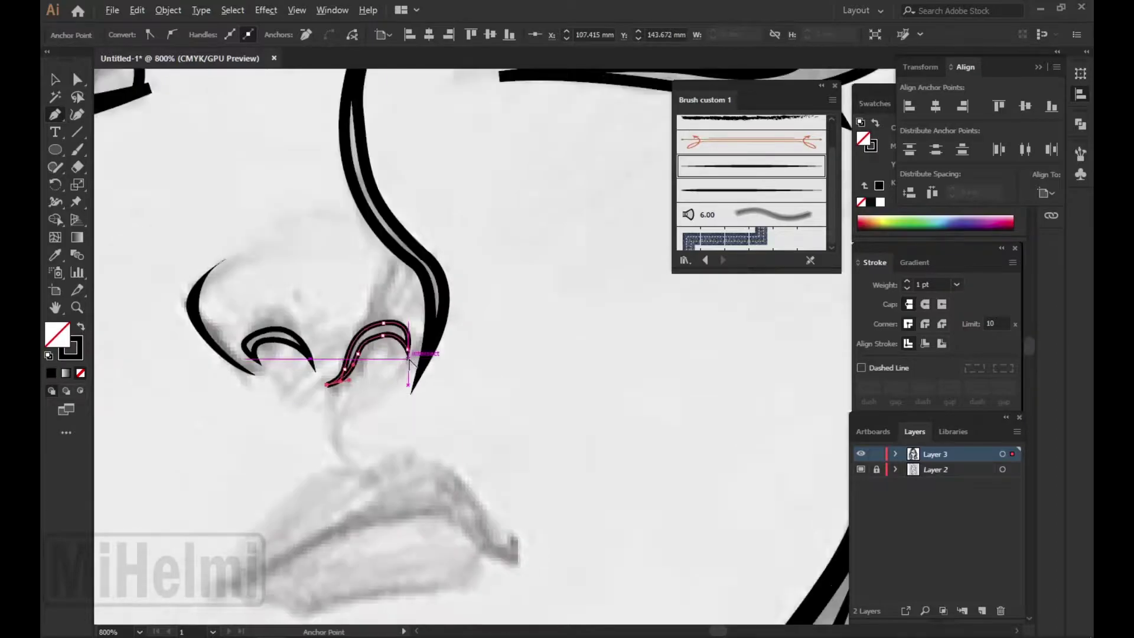
{"action": "key", "text": "ctrl+minus"}
{"action": "key", "text": "p"}
{"action": "scroll", "coordinate": [378, 378], "scroll_direction": "up", "scroll_amount": 3}
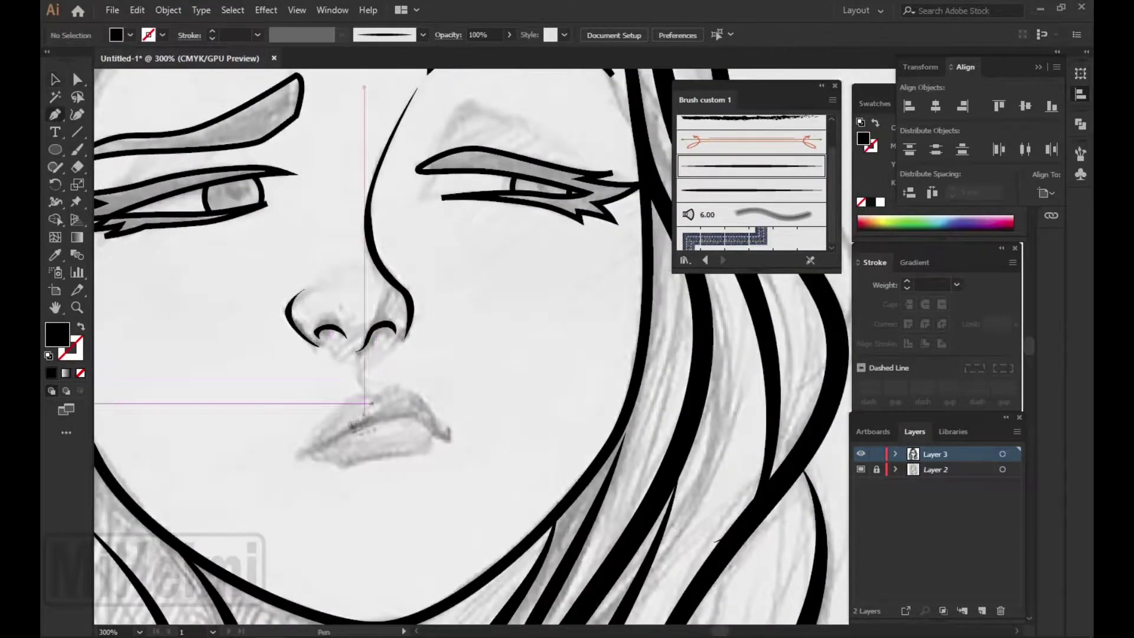
- Pen-trace the mouth line's first edge from the left corner to the right corner
{"action": "scroll", "coordinate": [304, 455], "scroll_direction": "up", "scroll_amount": 2}
{"action": "left_click", "coordinate": [266, 450]}
{"action": "left_click_drag", "start_coordinate": [301, 442], "coordinate": [327, 452]}
{"action": "left_click", "coordinate": [330, 440]}
{"action": "left_click", "coordinate": [453, 389]}
{"action": "left_click", "coordinate": [528, 401]}
{"action": "left_click_drag", "start_coordinate": [556, 425], "coordinate": [534, 421]}
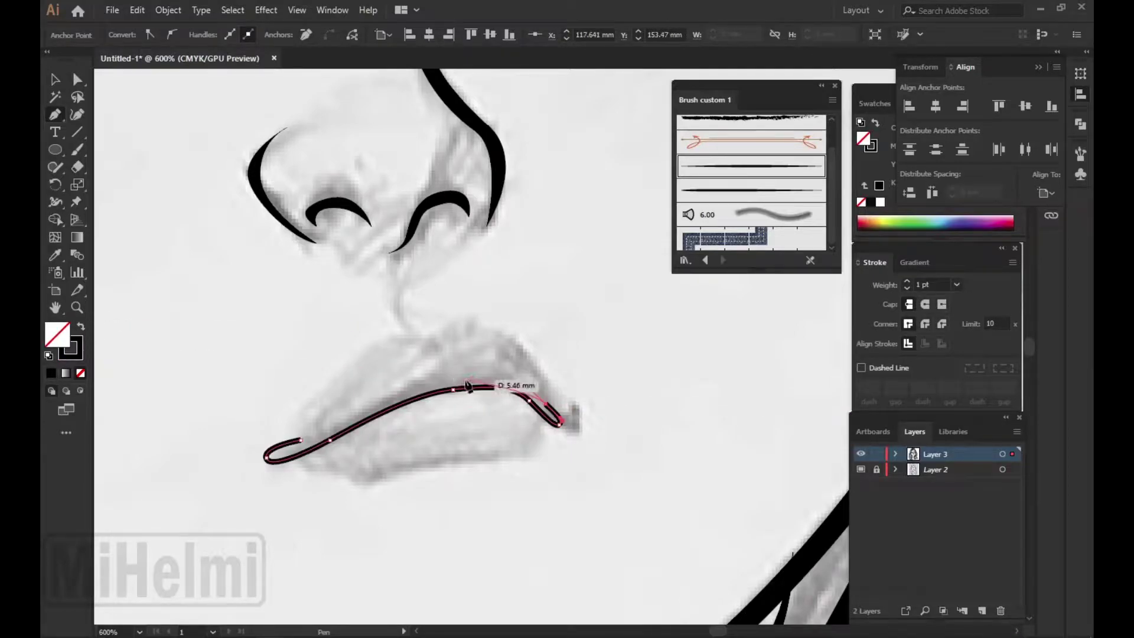
- Trace the mouth line's return edge and make the tapered shape a solid black fill
{"action": "scroll", "coordinate": [468, 386], "scroll_direction": "up", "scroll_amount": 1}
{"action": "left_click", "coordinate": [437, 371]}
{"action": "left_click", "coordinate": [397, 387]}
{"action": "left_click", "coordinate": [347, 410]}
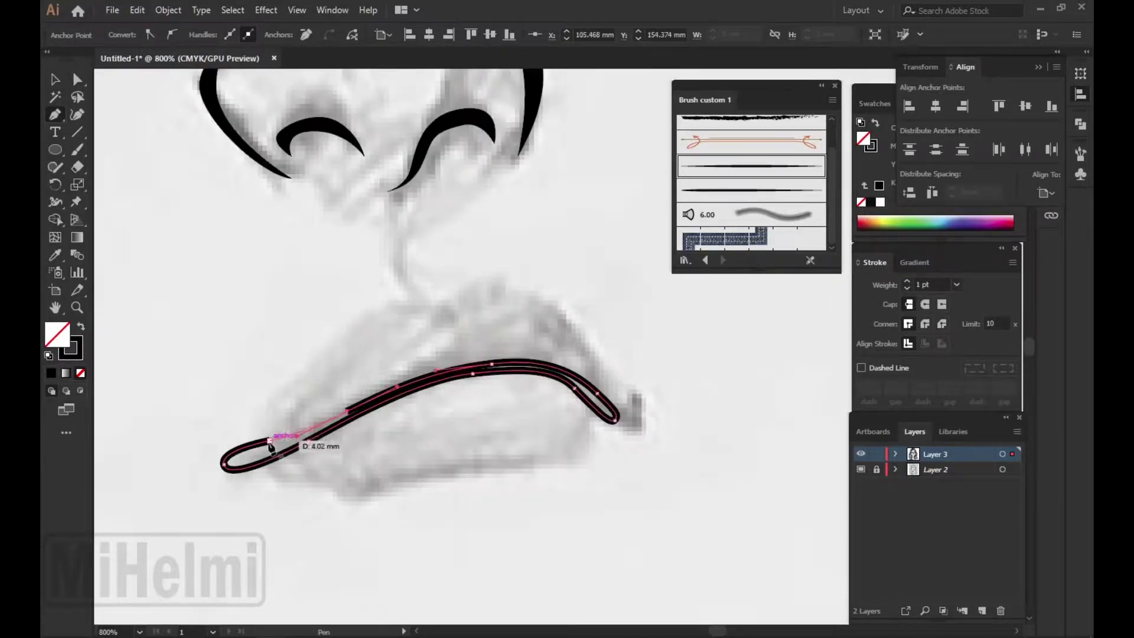
{"action": "left_click", "coordinate": [270, 442]}
{"action": "scroll", "coordinate": [270, 445], "scroll_direction": "down", "scroll_amount": 3}
{"action": "scroll", "coordinate": [354, 375], "scroll_direction": "up", "scroll_amount": 2}
{"action": "key", "text": "shift+x"}
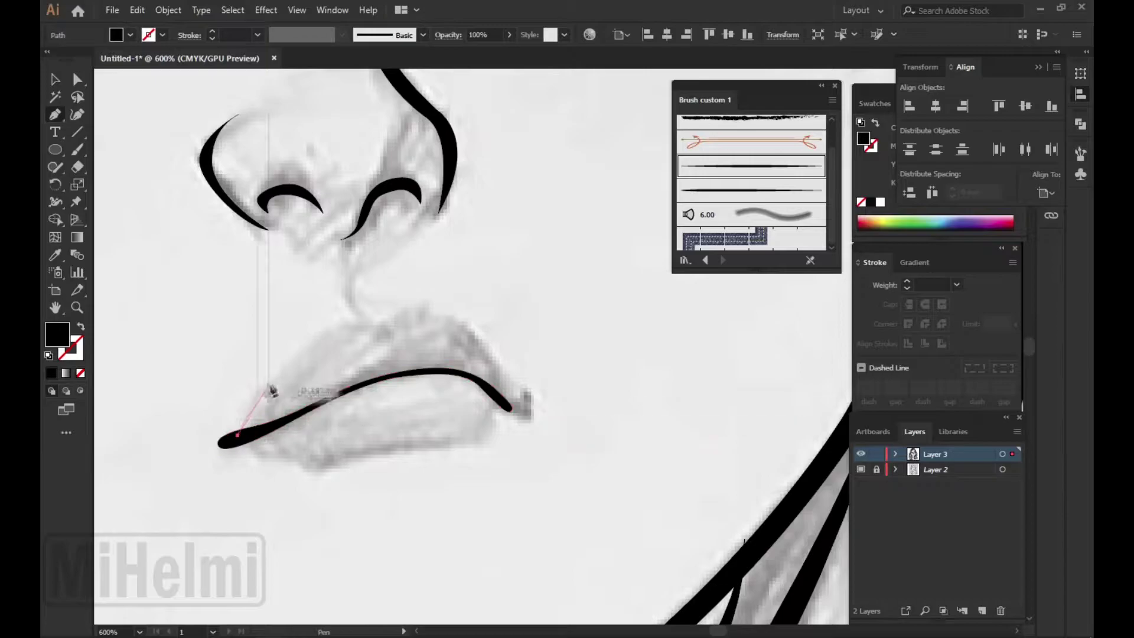
- Draw a closed upper-lip outline, then select and delete it
{"action": "left_click_drag", "start_coordinate": [384, 323], "coordinate": [185, 378]}
{"action": "mouse_move", "coordinate": [433, 311]}
{"action": "left_mouse_down"}
{"action": "mouse_move", "coordinate": [458, 315]}
{"action": "mouse_move", "coordinate": [488, 349]}
{"action": "left_mouse_up"}
{"action": "left_click_drag", "start_coordinate": [503, 395], "coordinate": [499, 424]}
{"action": "scroll", "coordinate": [495, 405], "scroll_direction": "up", "scroll_amount": 1}
{"action": "left_click", "coordinate": [434, 455]}
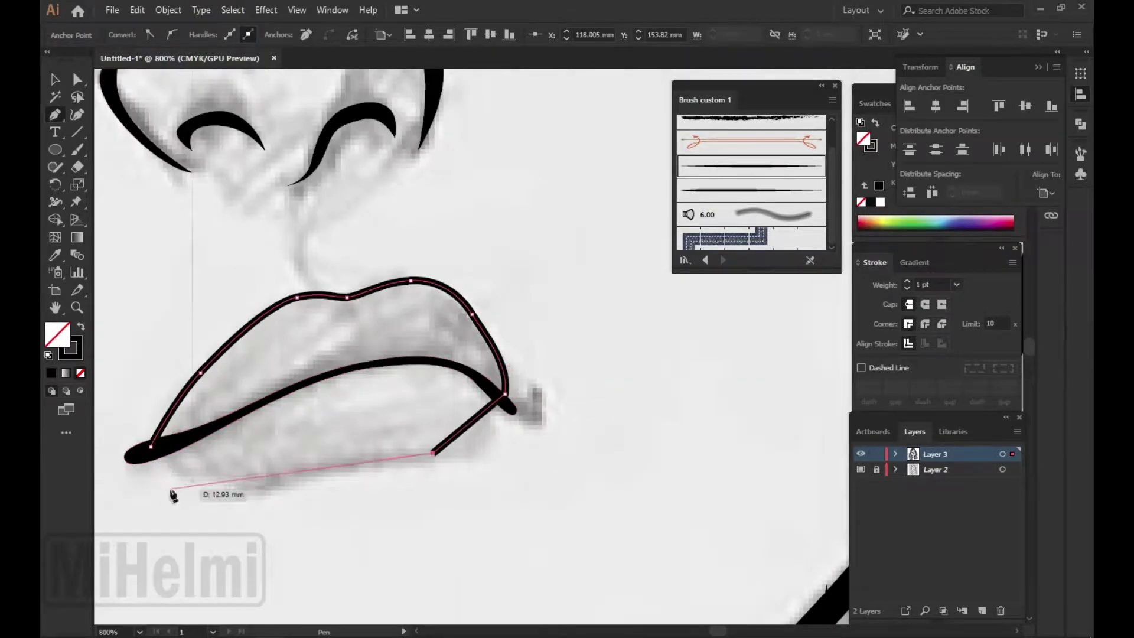
{"action": "left_click", "coordinate": [165, 493]}
{"action": "left_click", "coordinate": [152, 444]}
{"action": "key", "text": "v"}
{"action": "key", "text": "Delete"}
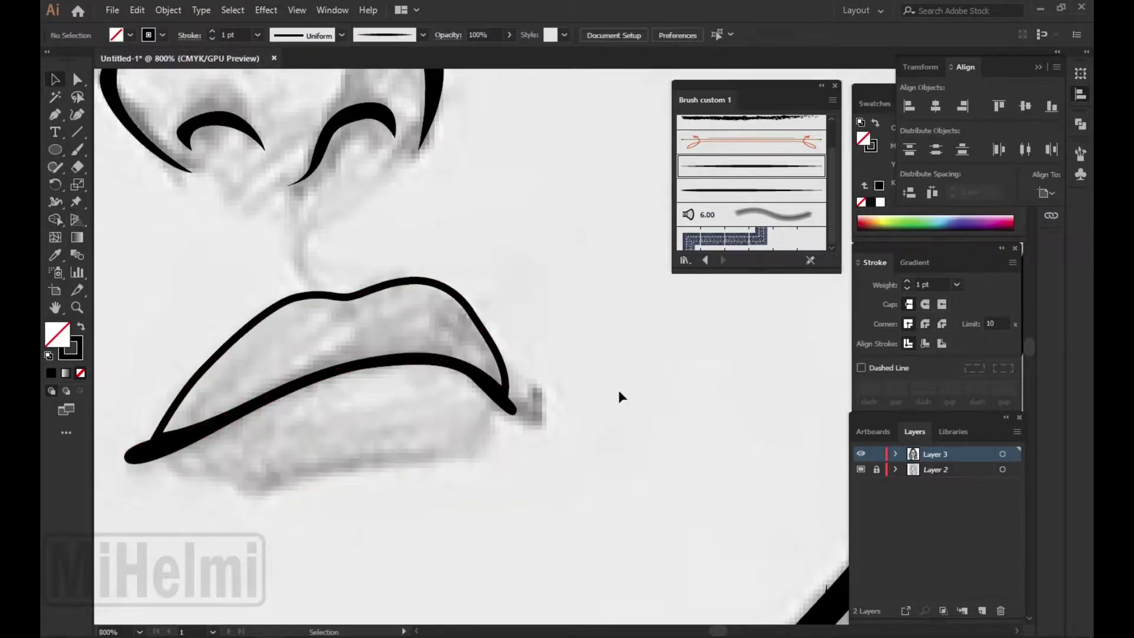
- Trace a closed lower-lip outline from corner to corner
{"action": "scroll", "coordinate": [616, 389], "scroll_direction": "down", "scroll_amount": 1}
{"action": "left_click", "coordinate": [273, 441]}
{"action": "left_click_drag", "start_coordinate": [341, 463], "coordinate": [367, 469]}
{"action": "left_click_drag", "start_coordinate": [448, 443], "coordinate": [482, 446]}
{"action": "left_click_drag", "start_coordinate": [527, 401], "coordinate": [543, 374]}
{"action": "left_click", "coordinate": [273, 437]}
{"action": "key", "text": "v"}
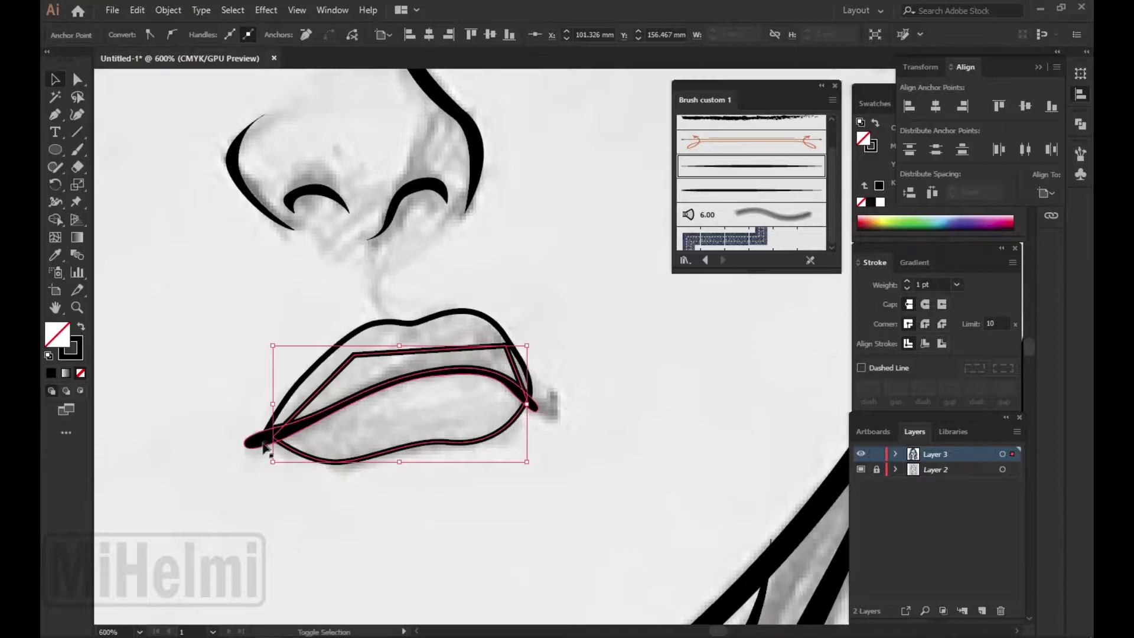
- Hide the sketch layer, make eyes and eyebrows solid black, and begin a lower hair strand
{"action": "key", "text": "ctrl+minus"}
{"action": "key", "text": "ctrl+minus"}
{"action": "key", "text": "ctrl+shift+w"}
{"action": "key", "text": "ctrl+minus"}
{"action": "left_click_drag", "start_coordinate": [355, 233], "coordinate": [231, 299]}
{"action": "left_click_drag", "start_coordinate": [349, 340], "coordinate": [233, 277]}
{"action": "left_click_drag", "start_coordinate": [525, 204], "coordinate": [413, 321]}
{"action": "key", "text": "shift+x"}
{"action": "key", "text": "ctrl+shift+a"}
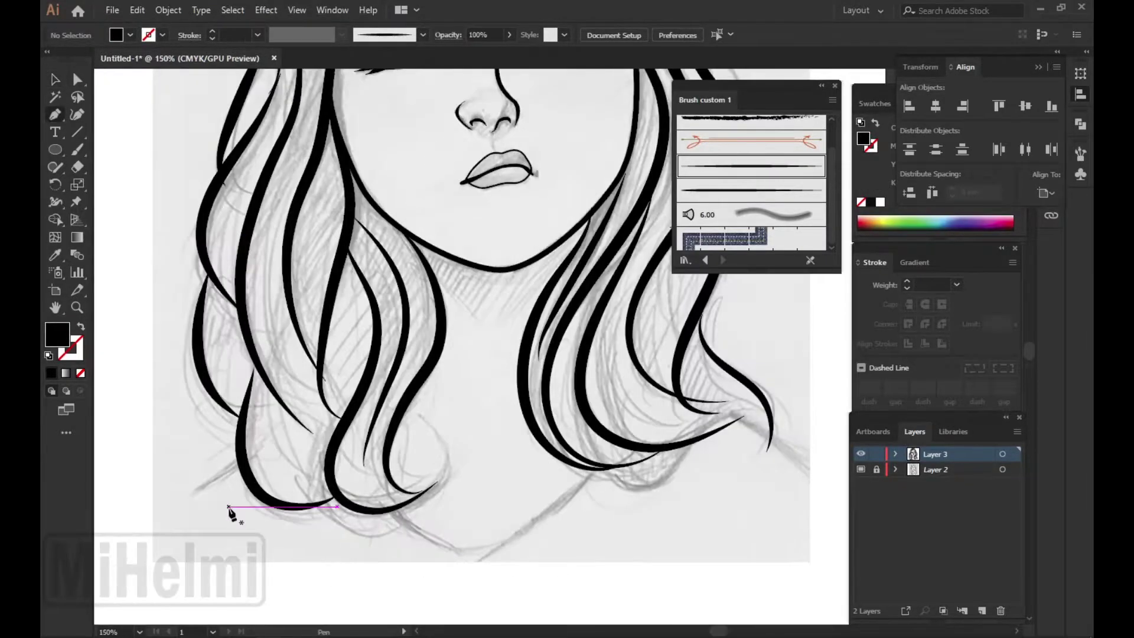
{"action": "left_click", "coordinate": [244, 460]}
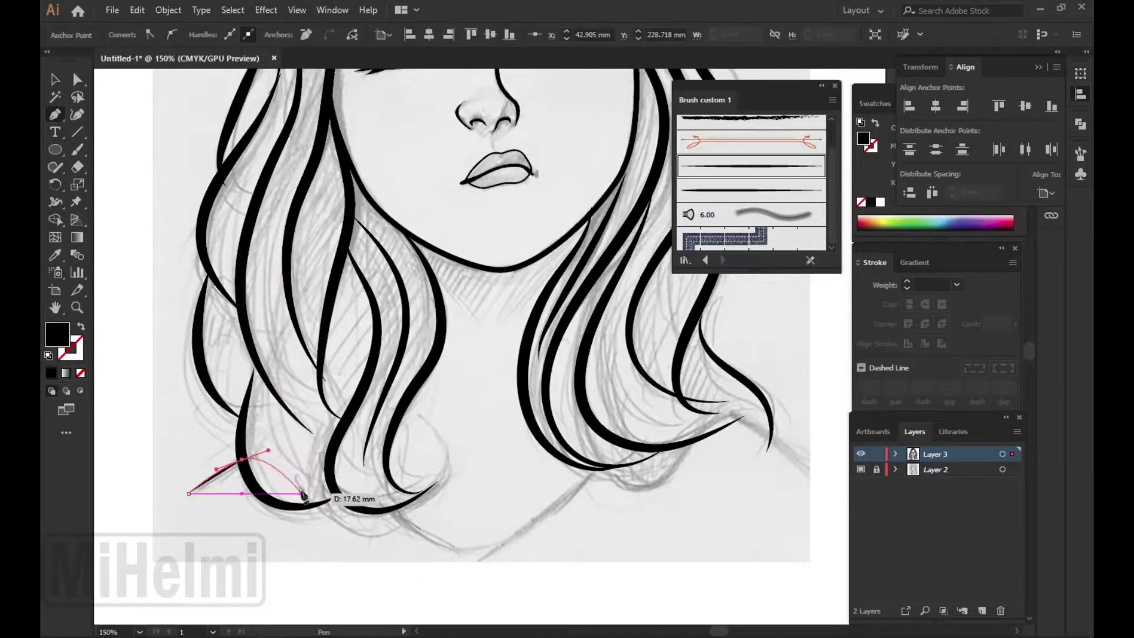
- Finish the hair strand, then pen-draw the neckline and a short hair-tip curve
{"action": "left_click", "coordinate": [451, 586], "text": "ctrl"}
{"action": "left_click", "coordinate": [386, 509]}
{"action": "left_click_drag", "start_coordinate": [467, 551], "coordinate": [502, 552]}
{"action": "left_click", "coordinate": [595, 469]}
{"action": "left_click", "coordinate": [643, 540], "text": "ctrl"}
{"action": "left_click", "coordinate": [739, 422]}
{"action": "left_click_drag", "start_coordinate": [810, 471], "coordinate": [843, 501]}
{"action": "key", "text": "ctrl+minus"}
- Smooth the curve at the top of the hair by removing its middle anchor
{"action": "key", "text": "ctrl+plus"}
{"action": "key", "text": "ctrl+plus"}
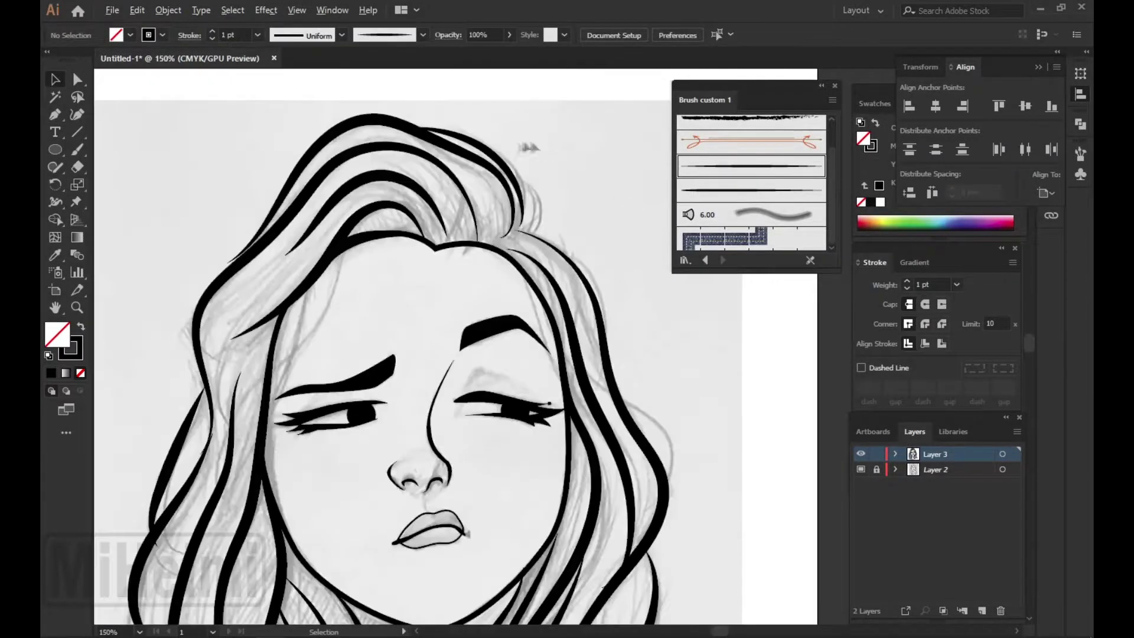
{"action": "scroll", "coordinate": [414, 354], "scroll_direction": "up", "scroll_amount": 3}
{"action": "left_click", "coordinate": [449, 136], "text": "ctrl"}
{"action": "left_click", "coordinate": [307, 36]}
{"action": "left_click_drag", "start_coordinate": [408, 124], "coordinate": [486, 126]}
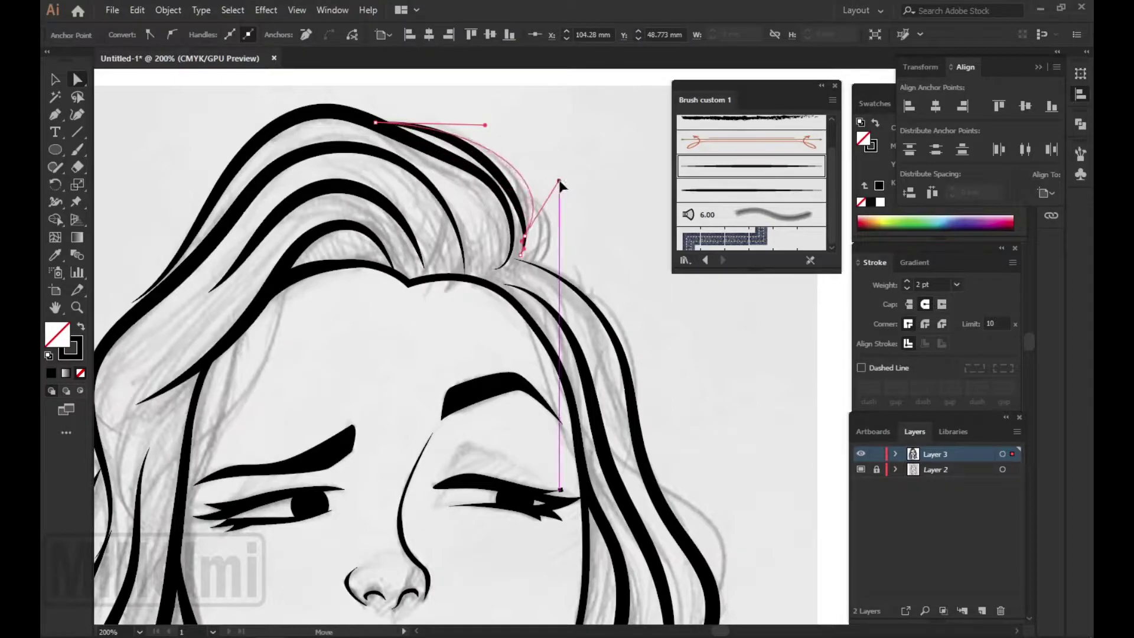
{"action": "left_click_drag", "start_coordinate": [560, 184], "coordinate": [570, 176]}
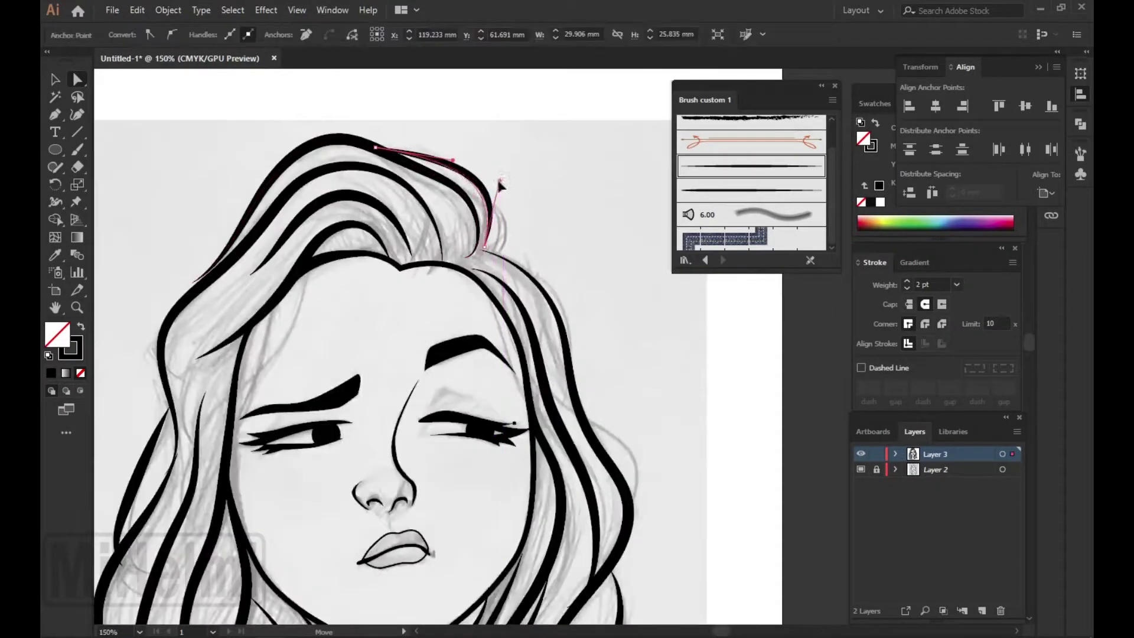
{"action": "key", "text": "ctrl+minus"}
{"action": "left_click", "coordinate": [490, 180]}
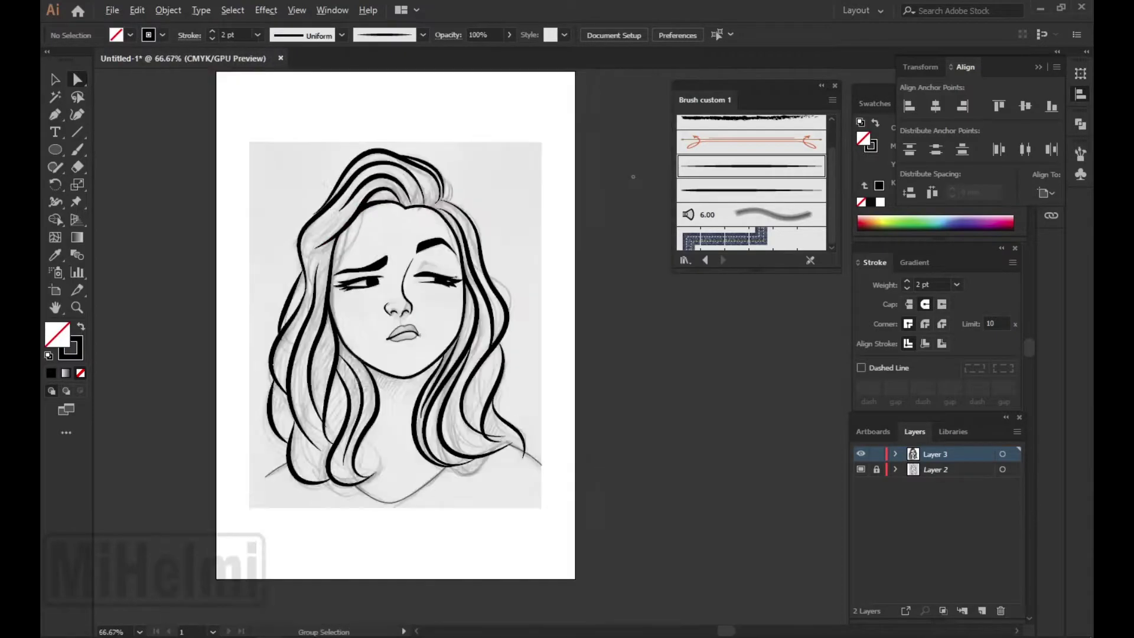
- Set the neck and right shoulder lines to a 2 pt stroke and add Layer 4
{"action": "left_click", "coordinate": [275, 470]}
{"action": "key", "text": "v"}
{"action": "left_click", "coordinate": [527, 456], "text": "shift"}
{"action": "left_click", "coordinate": [908, 283]}
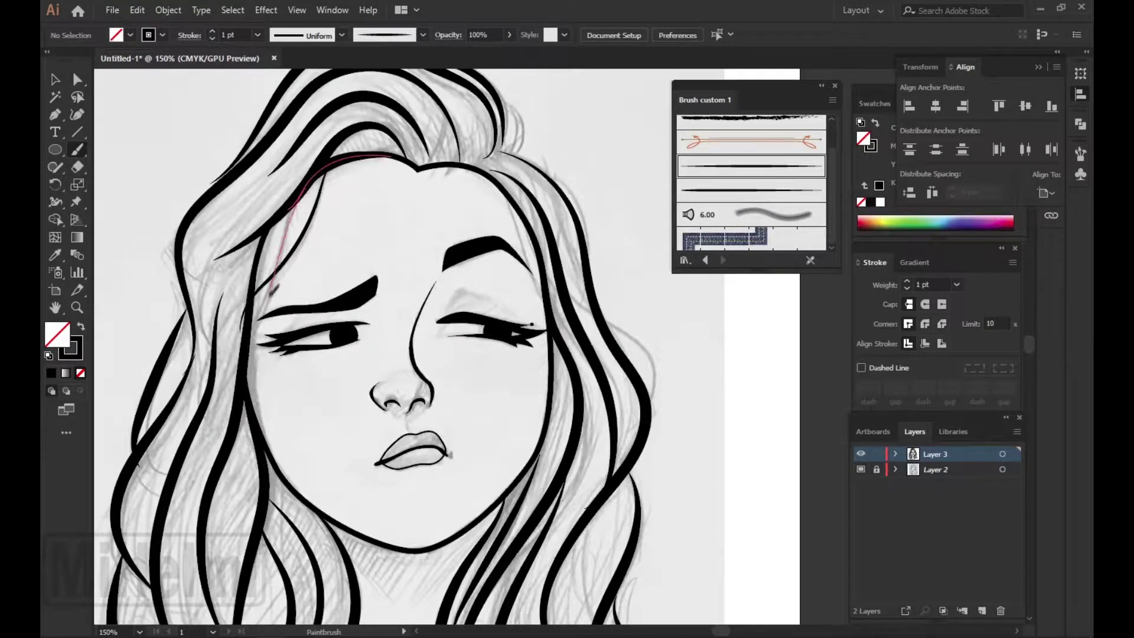
{"action": "scroll", "coordinate": [313, 325], "scroll_direction": "down", "scroll_amount": 1}
{"action": "scroll", "coordinate": [488, 277], "scroll_direction": "up", "scroll_amount": 1}
{"action": "scroll", "coordinate": [354, 295], "scroll_direction": "down", "scroll_amount": 2}
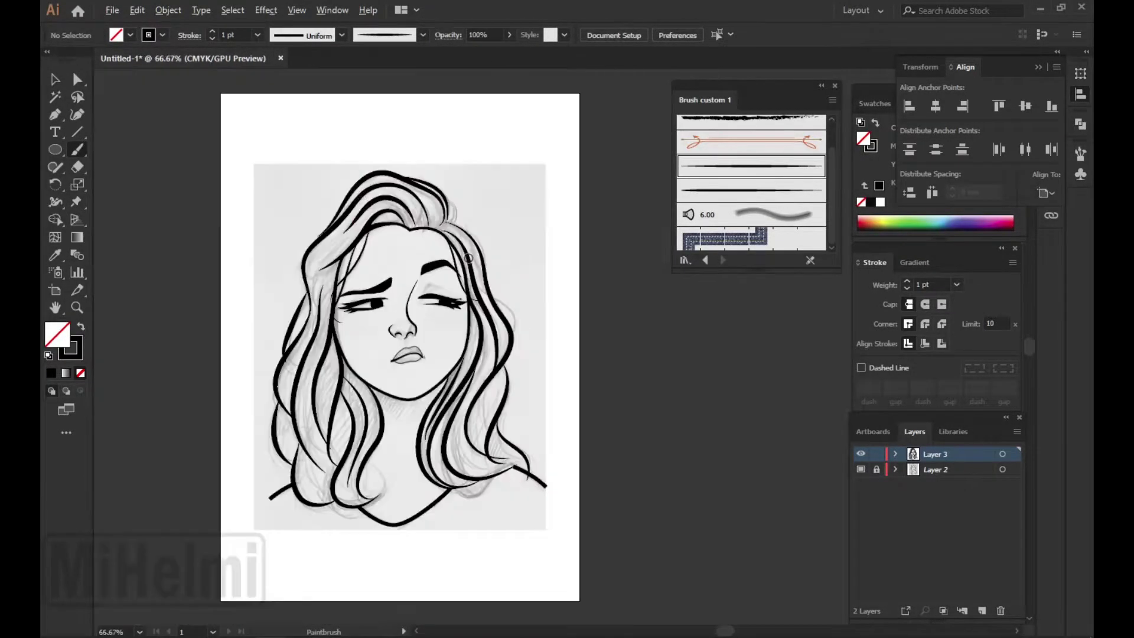
{"action": "left_click", "coordinate": [981, 611]}
- Start the face outline on Layer 4, tracing from the hairline down the left side
{"action": "key", "text": "p"}
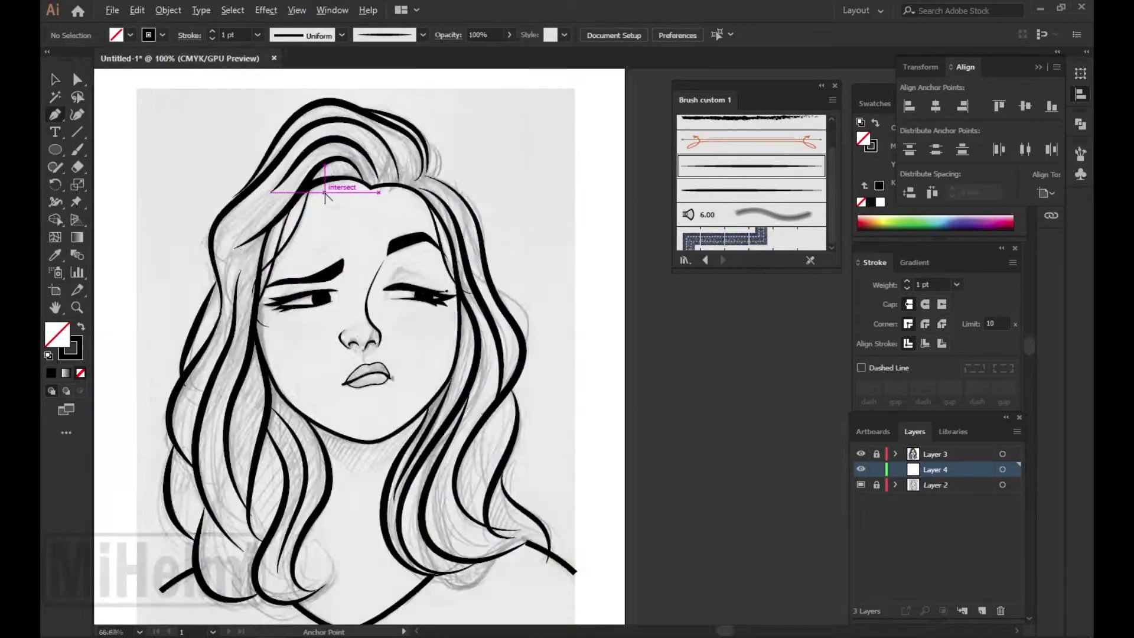
{"action": "scroll", "coordinate": [331, 189], "scroll_direction": "up", "scroll_amount": 1}
{"action": "scroll", "coordinate": [331, 189], "scroll_direction": "up", "scroll_amount": 1}
{"action": "left_click", "coordinate": [388, 179]}
{"action": "left_click", "coordinate": [236, 241]}
{"action": "left_click", "coordinate": [215, 352]}
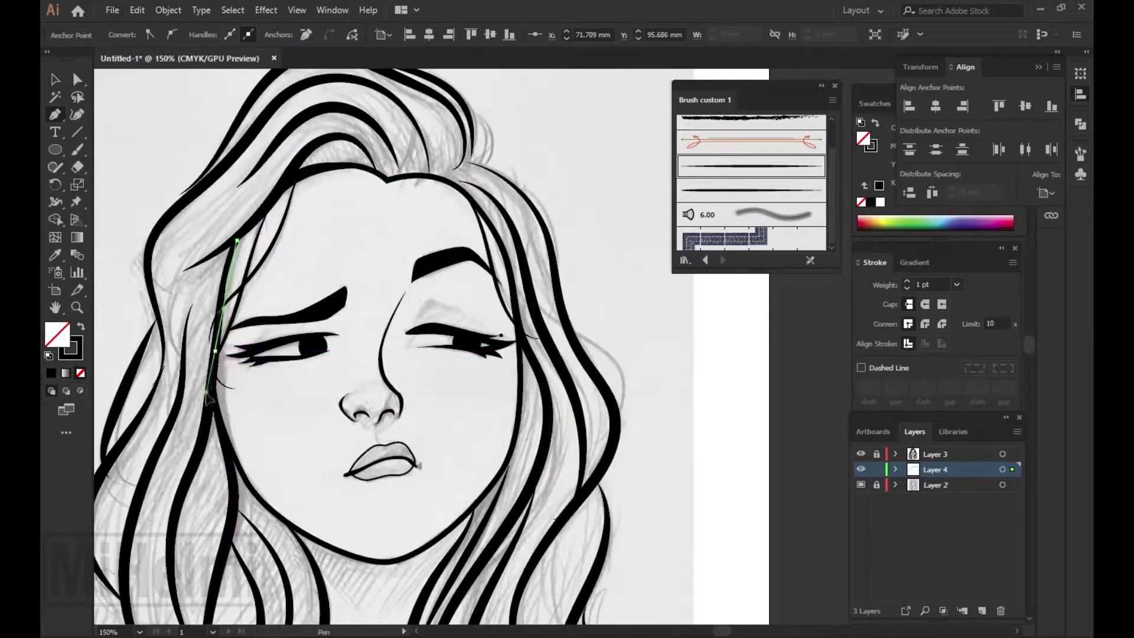
{"action": "scroll", "coordinate": [254, 502], "scroll_direction": "up", "scroll_amount": 1}
- Continue the face outline around the jaw and right cheek, then close it
{"action": "left_click_drag", "start_coordinate": [429, 581], "coordinate": [504, 581]}
{"action": "left_click_drag", "start_coordinate": [591, 458], "coordinate": [598, 434]}
{"action": "scroll", "coordinate": [603, 408], "scroll_direction": "down", "scroll_amount": 1}
{"action": "left_click_drag", "start_coordinate": [598, 277], "coordinate": [573, 186]}
{"action": "left_click_drag", "start_coordinate": [471, 158], "coordinate": [477, 165]}
{"action": "scroll", "coordinate": [414, 172], "scroll_direction": "down", "scroll_amount": 1}
{"action": "left_click", "coordinate": [55, 80]}
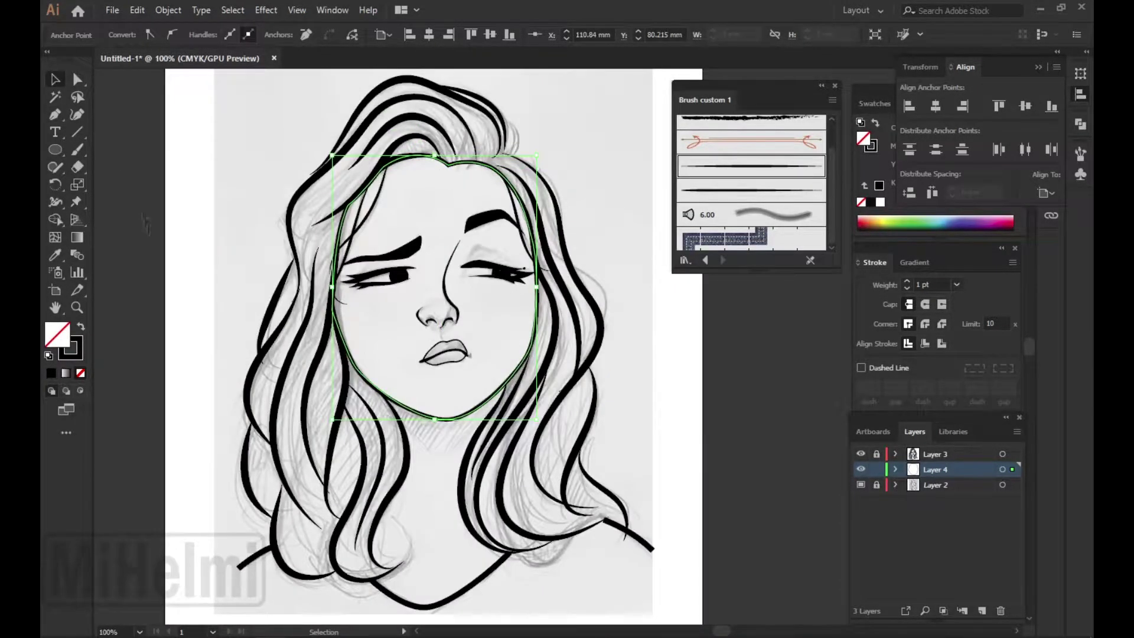
- Fill the face with a light tone from the Skintones swatch library
{"action": "left_click", "coordinate": [129, 35]}
{"action": "left_click", "coordinate": [55, 133]}
{"action": "left_click", "coordinate": [142, 408]}
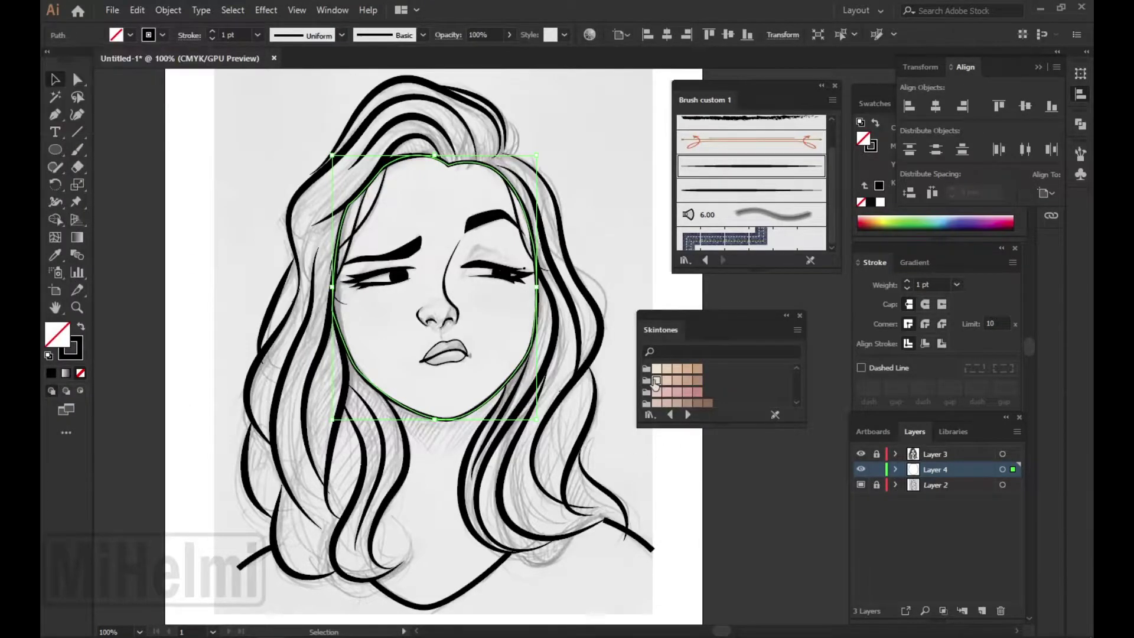
{"action": "left_click", "coordinate": [656, 380]}
{"action": "left_click", "coordinate": [600, 252]}
- Lock Layer 4 and add Layer 5 for the eye whites
{"action": "scroll", "coordinate": [584, 260], "scroll_direction": "up", "scroll_amount": 1}
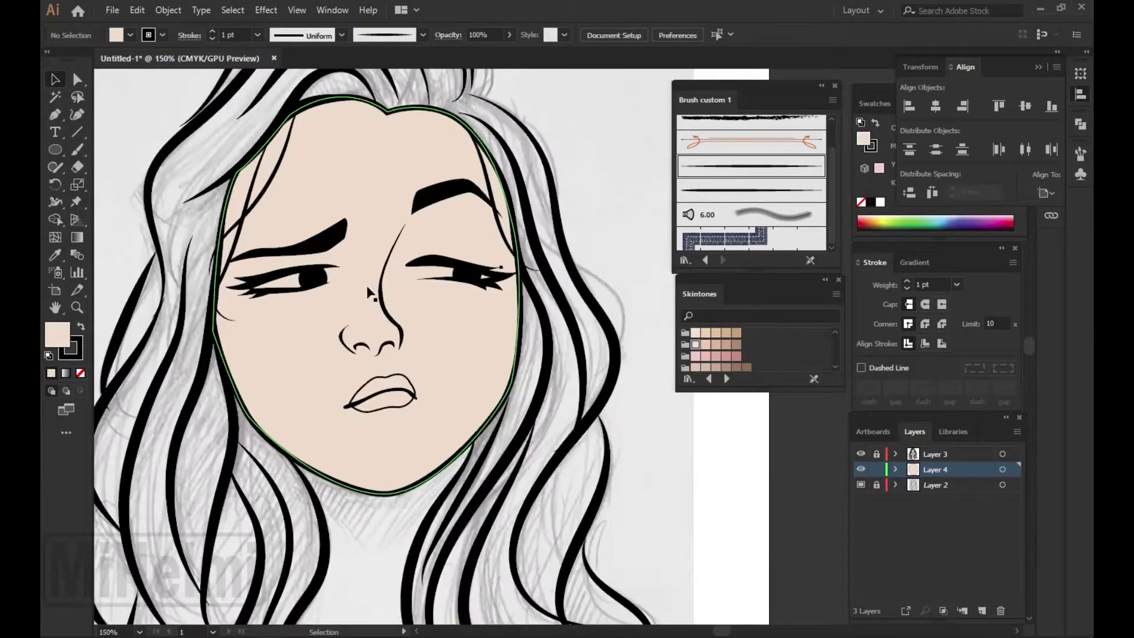
{"action": "left_click", "coordinate": [877, 485]}
{"action": "scroll", "coordinate": [286, 266], "scroll_direction": "up", "scroll_amount": 3}
{"action": "key", "text": "p"}
{"action": "left_click", "coordinate": [272, 260]}
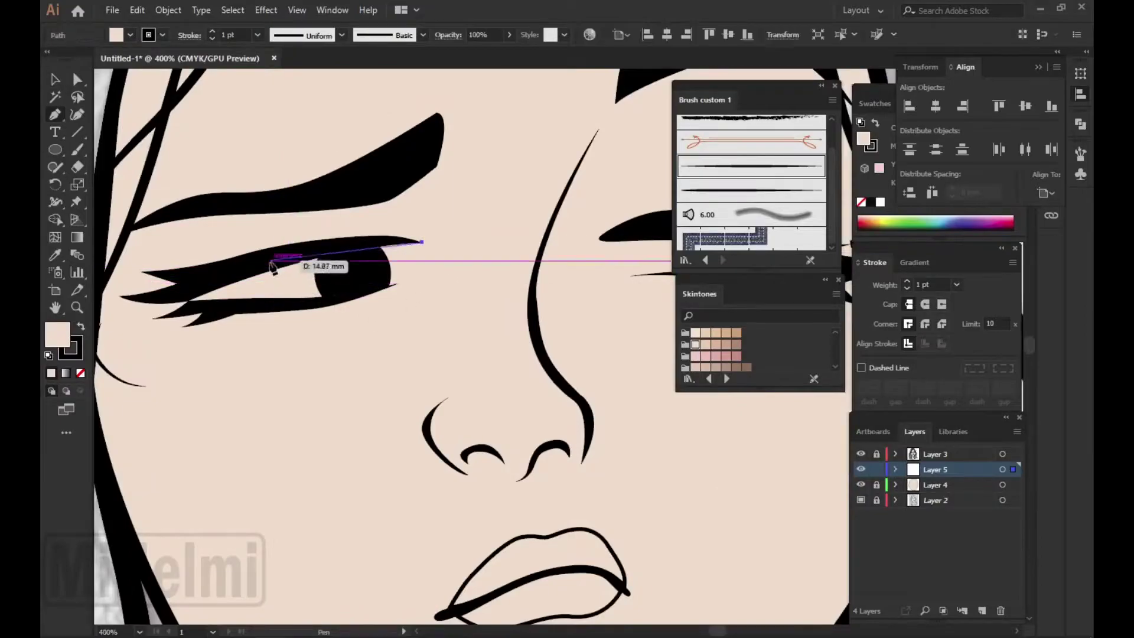
- Draw the first eye-white shape and remove its stroke
{"action": "left_click", "coordinate": [190, 289]}
{"action": "left_click_drag", "start_coordinate": [426, 267], "coordinate": [412, 218]}
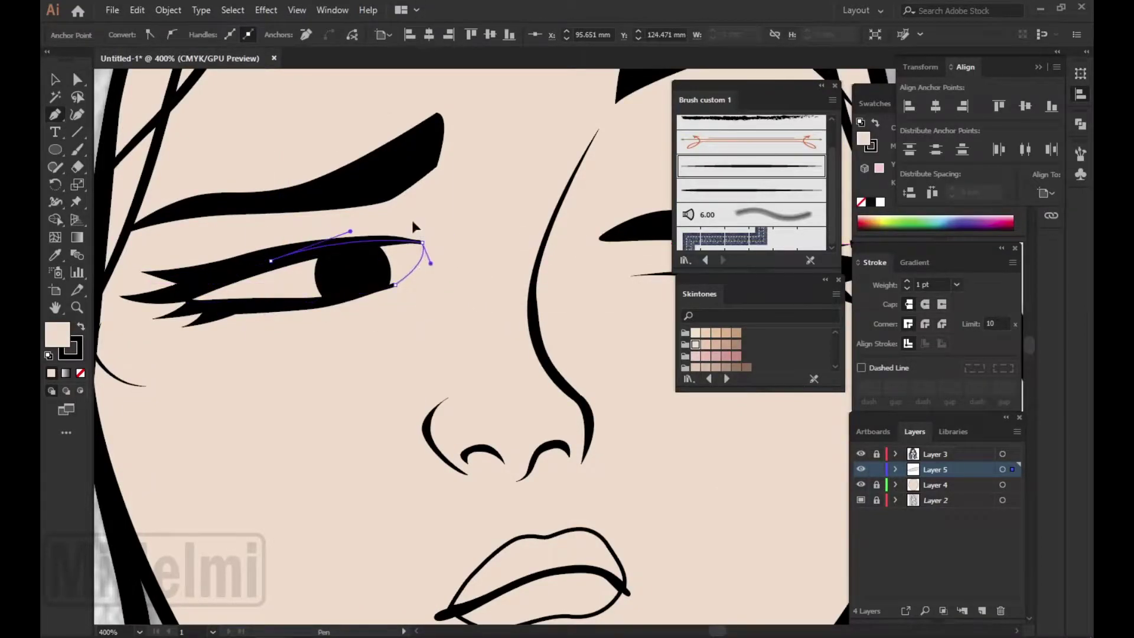
{"action": "key", "text": "v"}
{"action": "left_click", "coordinate": [130, 35]}
{"action": "left_click", "coordinate": [49, 60]}
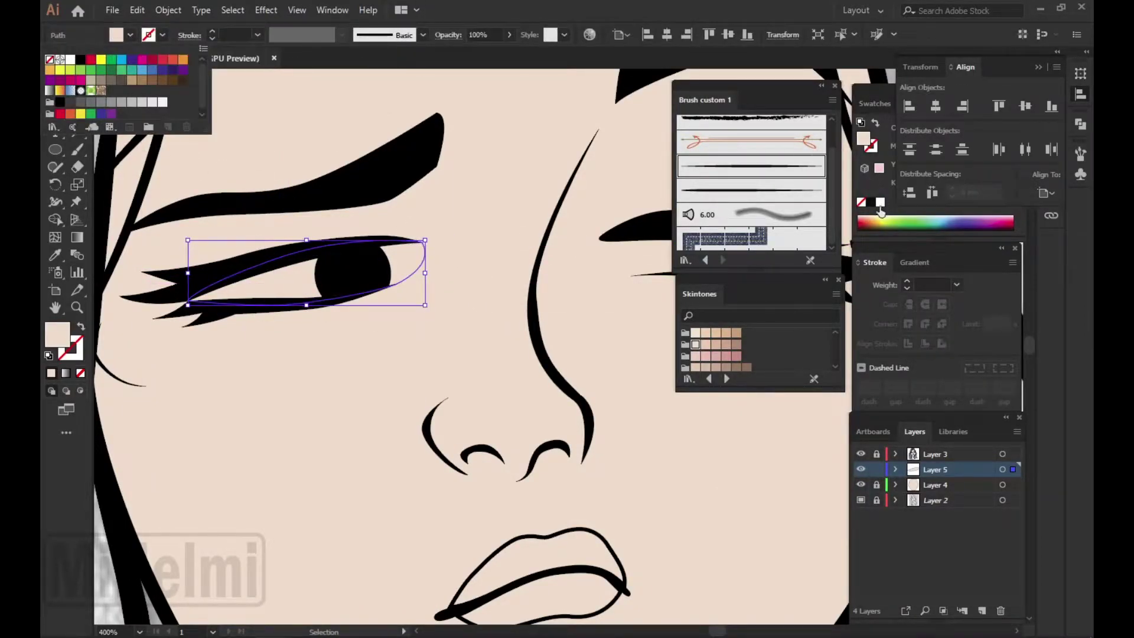
{"action": "key", "text": "Escape"}
{"action": "key", "text": "ctrl+minus"}
{"action": "key", "text": "p"}
- Trace the second eye white and send it behind the eyelids
{"action": "left_click", "coordinate": [369, 259]}
{"action": "left_click", "coordinate": [482, 270]}
{"action": "scroll", "coordinate": [322, 292], "scroll_direction": "up", "scroll_amount": 1}
{"action": "mouse_move", "coordinate": [291, 266]}
{"action": "left_mouse_down"}
{"action": "mouse_move", "coordinate": [322, 292]}
{"action": "mouse_move", "coordinate": [406, 292]}
{"action": "left_mouse_up"}
{"action": "left_click", "coordinate": [486, 300]}
{"action": "left_click", "coordinate": [541, 285]}
{"action": "left_click", "coordinate": [393, 245]}
{"action": "left_click", "coordinate": [289, 255]}
{"action": "key", "text": "ctrl+shift+bracketleft"}
{"action": "key", "text": "v"}
{"action": "left_click", "coordinate": [561, 415]}
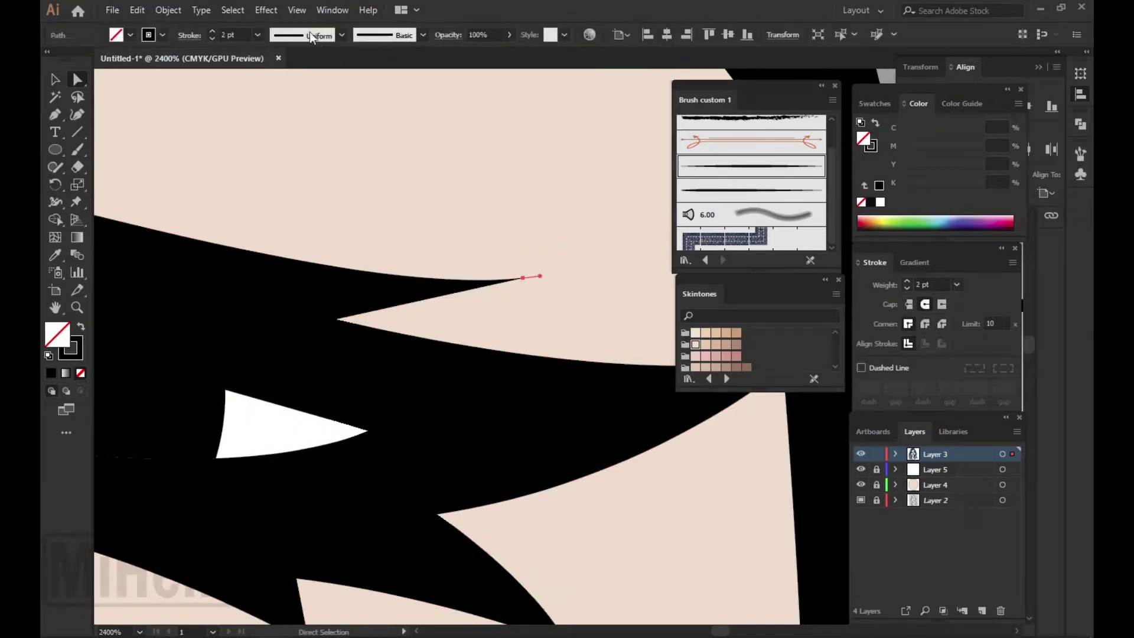
- Select all the portrait's line art, inspect it zoomed in, then deselect and view everything
{"action": "key", "text": "ctrl+0"}
{"action": "key", "text": "v"}
{"action": "key", "text": "ctrl+a"}
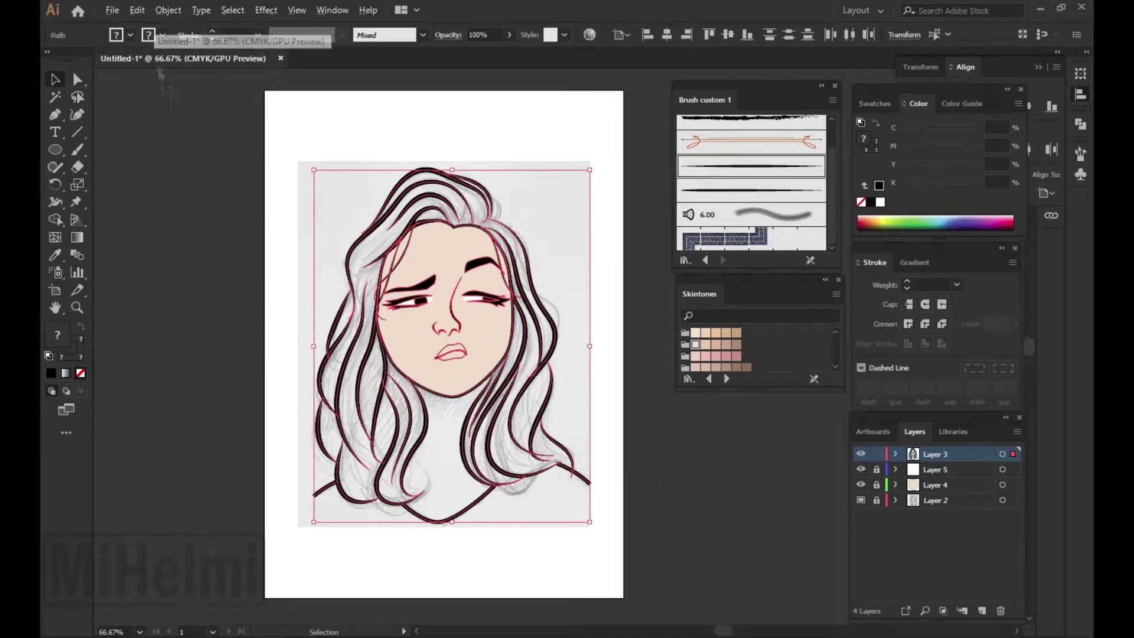
{"action": "key", "text": "ctrl+1"}
{"action": "key", "text": "ctrl+equal"}
{"action": "key", "text": "ctrl+equal"}
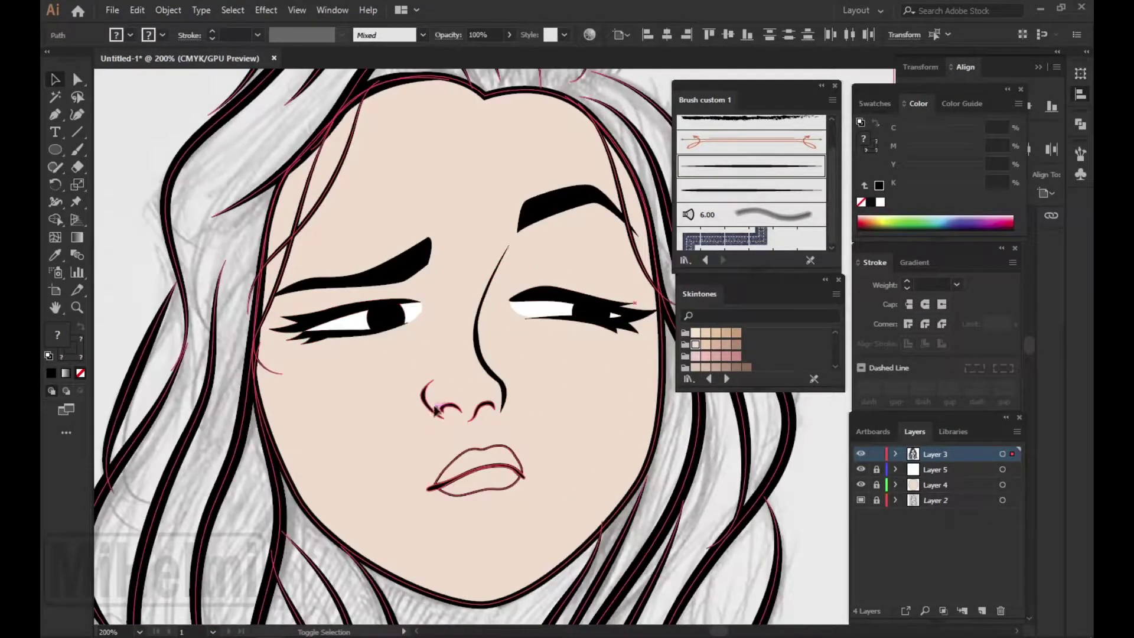
{"action": "key", "text": "ctrl+shift+a"}
{"action": "key", "text": "ctrl+1"}
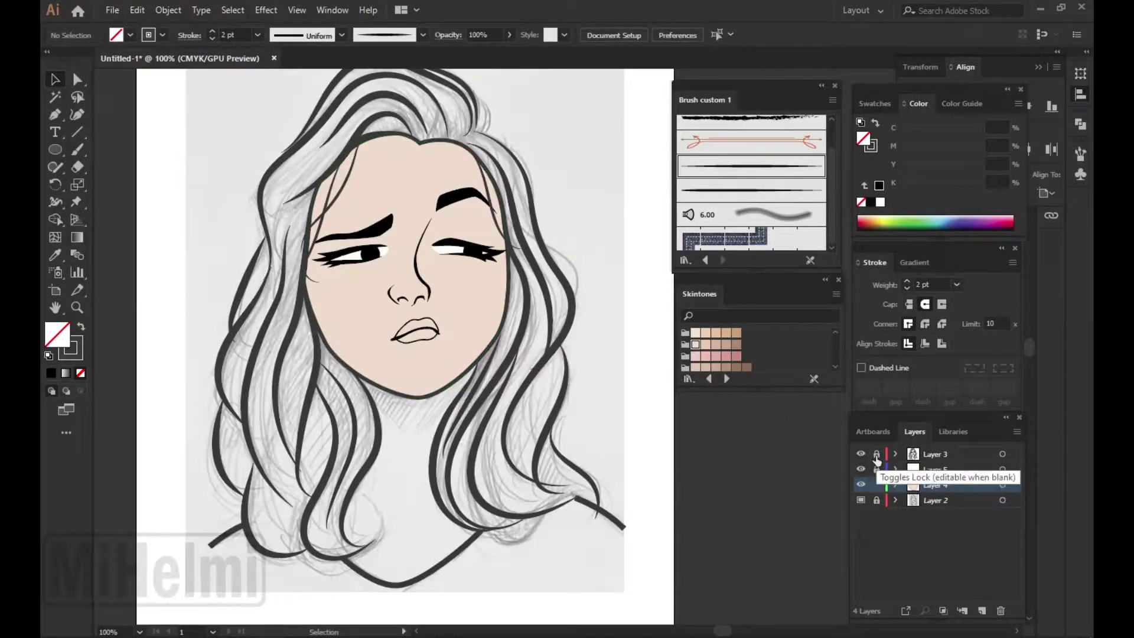
- Unlock Layer 3 and give the lips a darkened pink fill with a thin black outline
{"action": "left_click", "coordinate": [877, 453]}
{"action": "key", "text": "ctrl+equal"}
{"action": "key", "text": "p"}
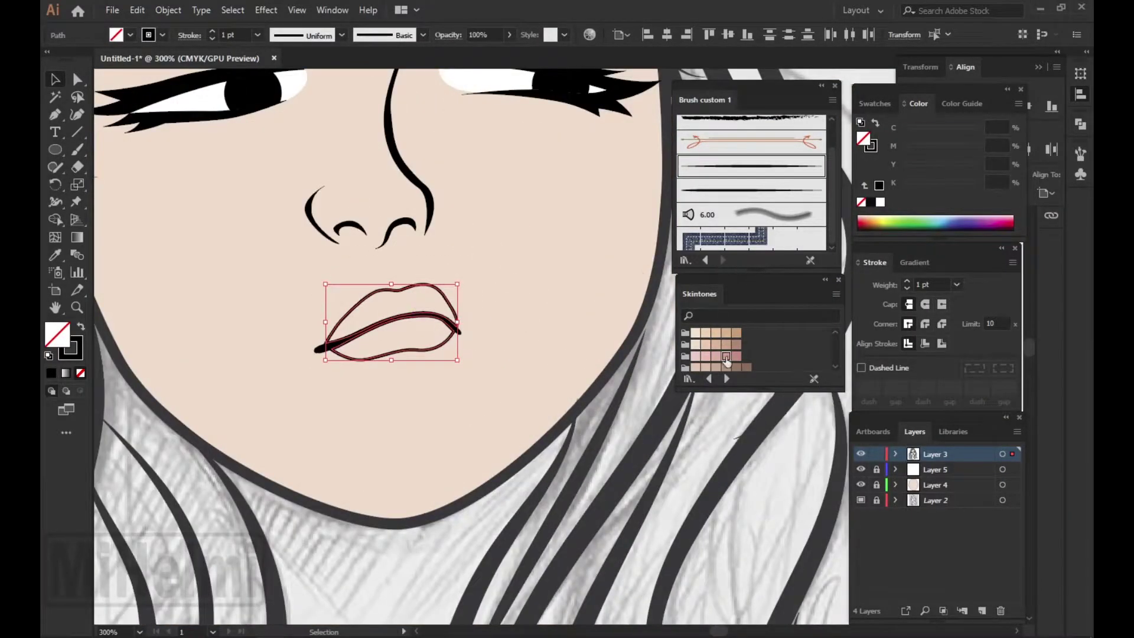
{"action": "left_click", "coordinate": [726, 357]}
{"action": "left_click_drag", "start_coordinate": [949, 147], "coordinate": [953, 147]}
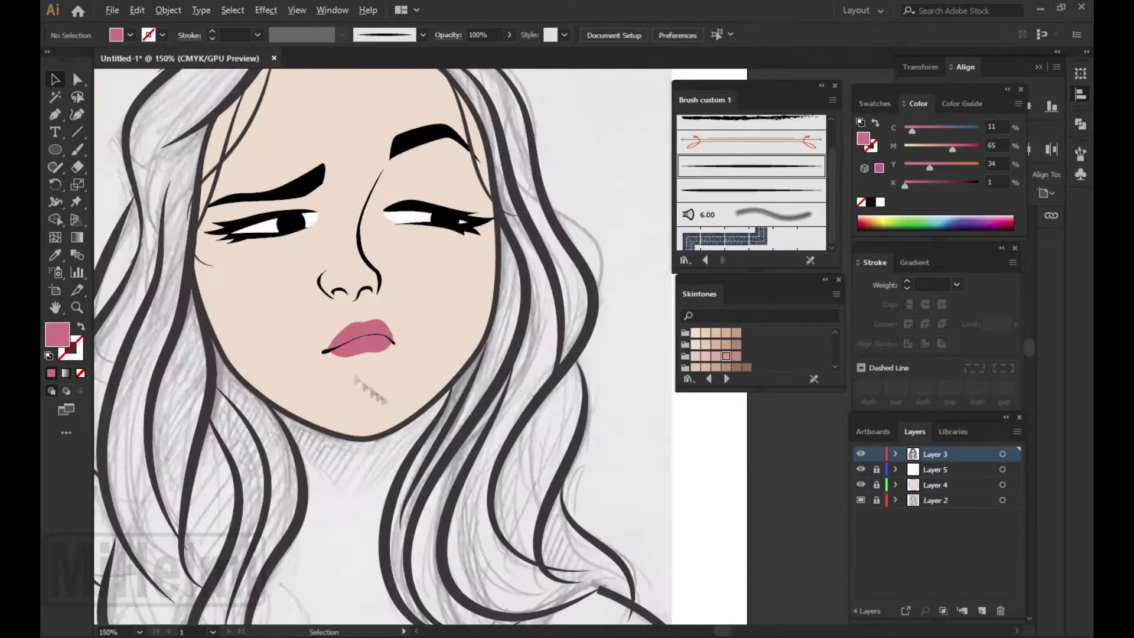
{"action": "left_click", "coordinate": [330, 296]}
{"action": "left_click", "coordinate": [162, 34]}
{"action": "left_click", "coordinate": [89, 59]}
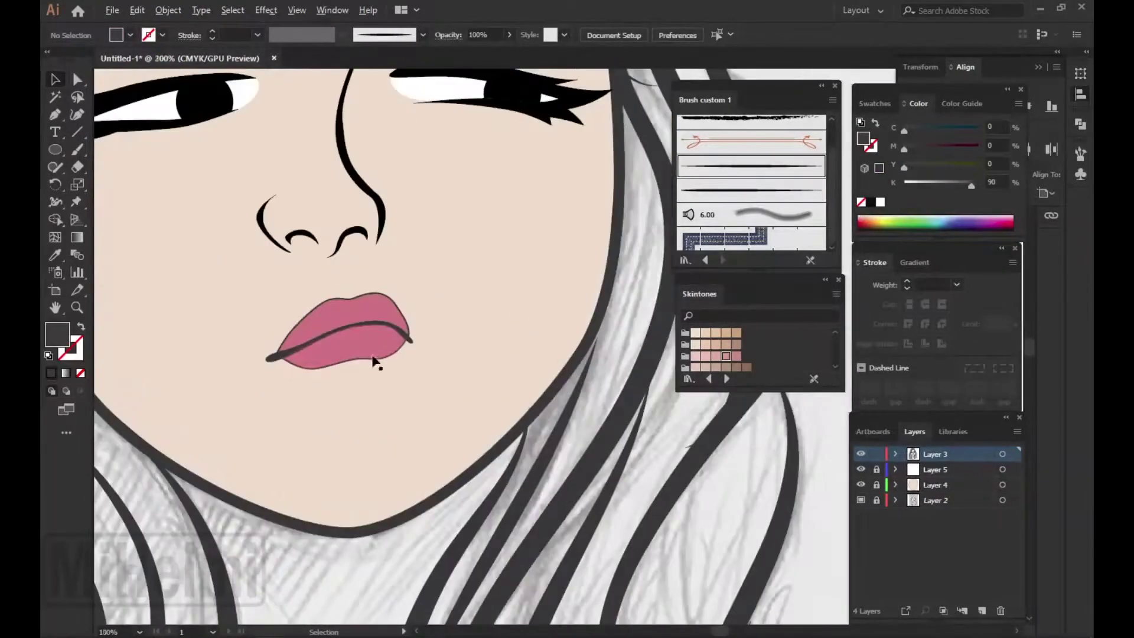
- Lock Layer 5 and create a new Layer 6 beneath it
{"action": "scroll", "coordinate": [373, 361], "scroll_direction": "down", "scroll_amount": 1}
{"action": "left_click", "coordinate": [939, 470]}
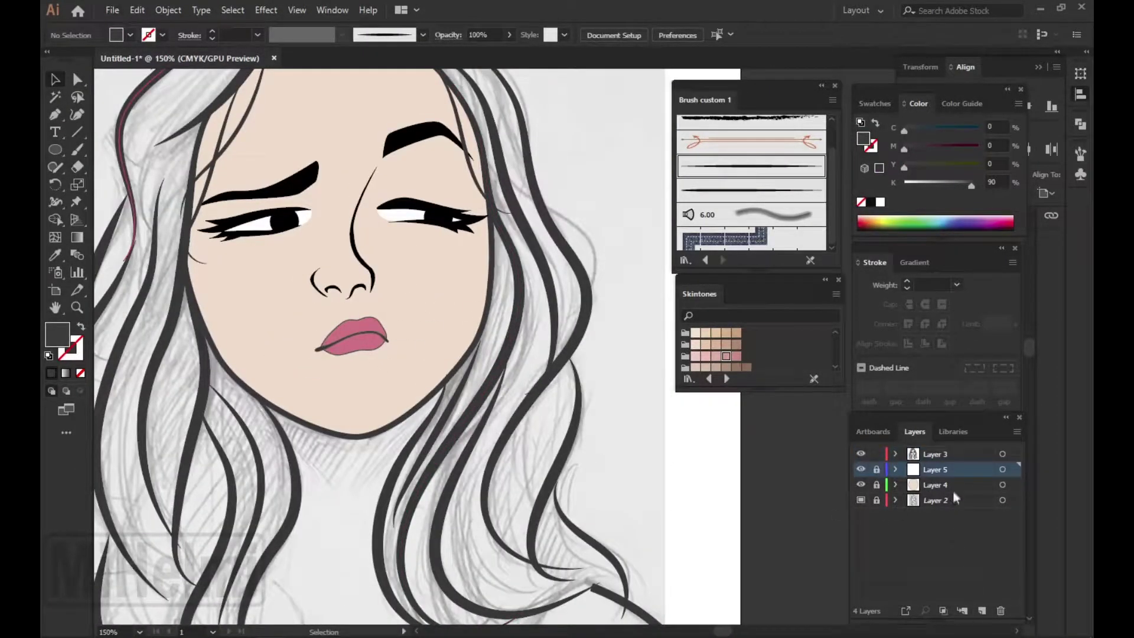
{"action": "left_click", "coordinate": [876, 469]}
{"action": "key", "text": "ctrl+l"}
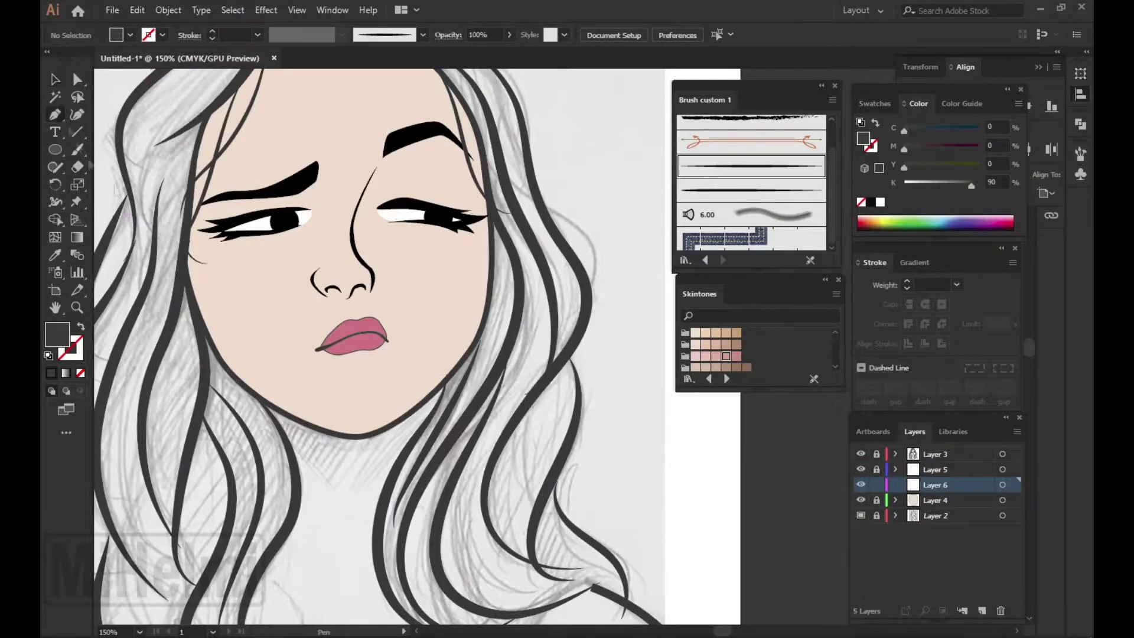
- Start the Pen outline of the hair at the forehead and curve it down toward the neck
{"action": "key", "text": "ctrl+minus"}
{"action": "left_click_drag", "start_coordinate": [362, 271], "coordinate": [362, 243]}
{"action": "key", "text": "ctrl+plus"}
{"action": "left_click_drag", "start_coordinate": [294, 177], "coordinate": [236, 212]}
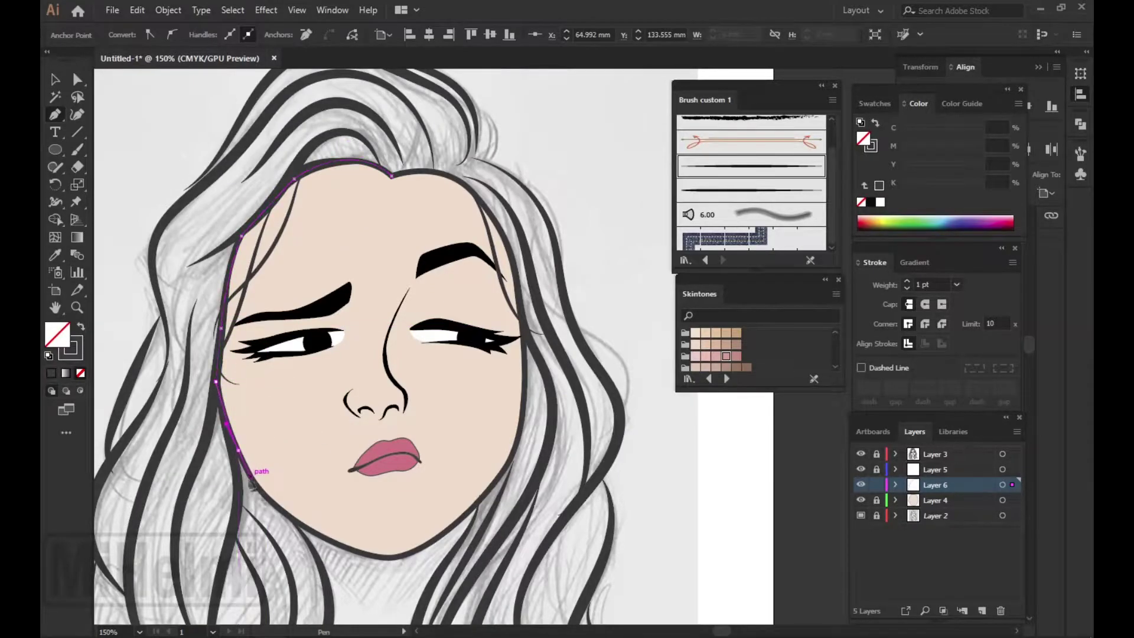
{"action": "key", "text": "ctrl+minus"}
{"action": "key", "text": "ctrl+plus"}
{"action": "left_click_drag", "start_coordinate": [268, 504], "coordinate": [271, 534]}
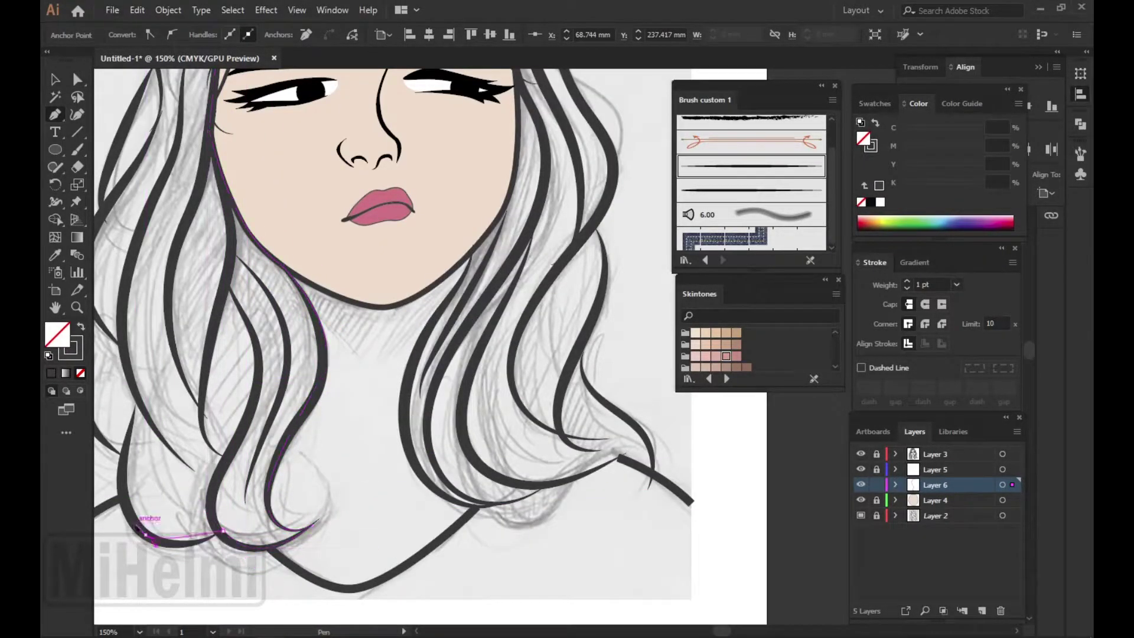
{"action": "scroll", "coordinate": [381, 435], "scroll_direction": "down", "scroll_amount": 3}
{"action": "scroll", "coordinate": [381, 435], "scroll_direction": "left", "scroll_amount": 5}
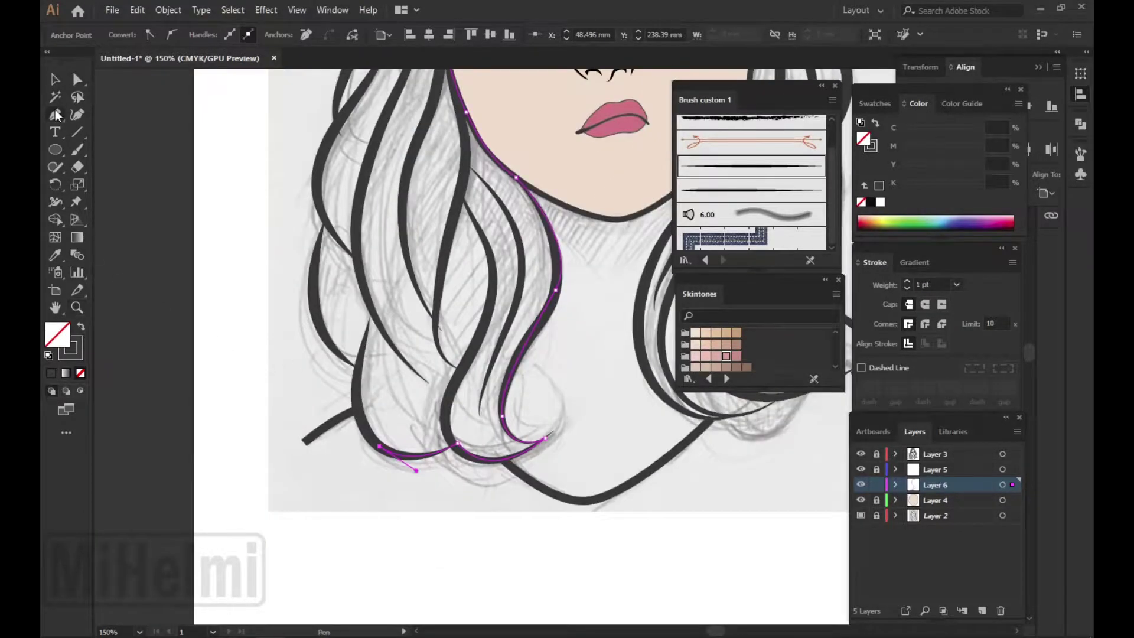
- Select the hair outline path on Layer 6 so the Pencil can extend it
{"action": "key", "text": "ctrl+minus"}
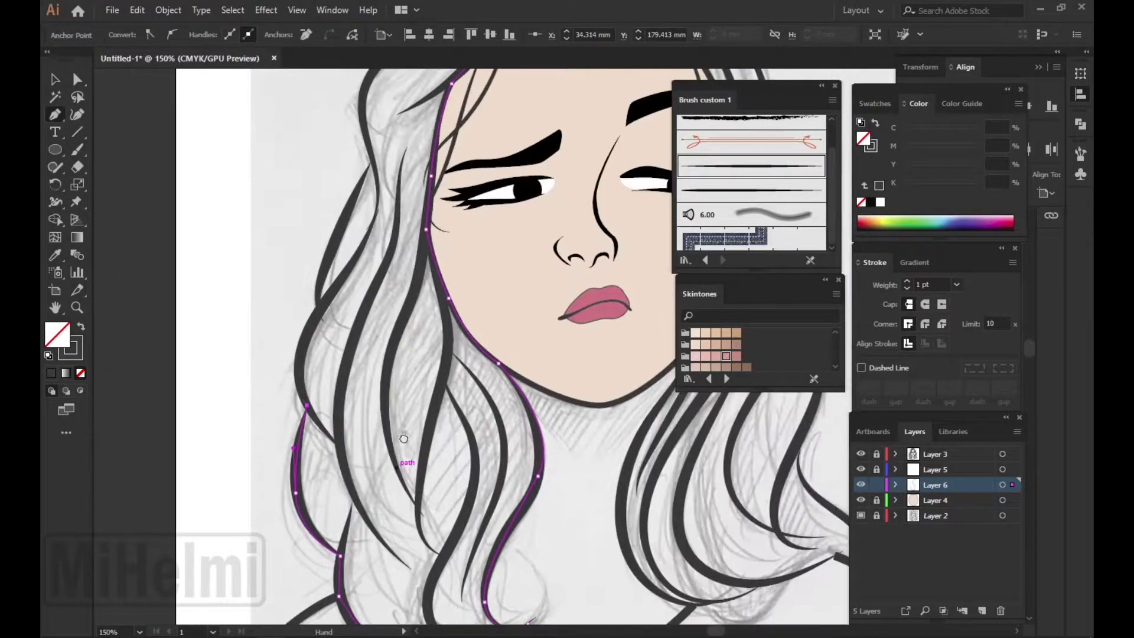
{"action": "key", "text": "n"}
{"action": "left_click", "coordinate": [284, 428]}
{"action": "left_click", "coordinate": [55, 167]}
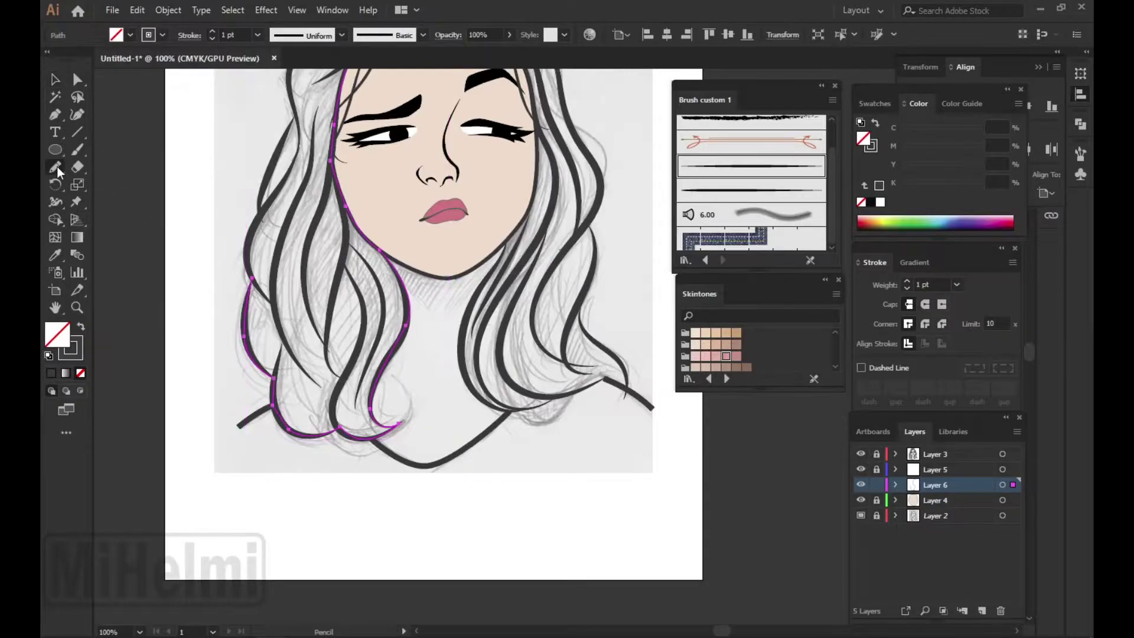
{"action": "key", "text": "ctrl+plus"}
{"action": "key", "text": "ctrl+plus"}
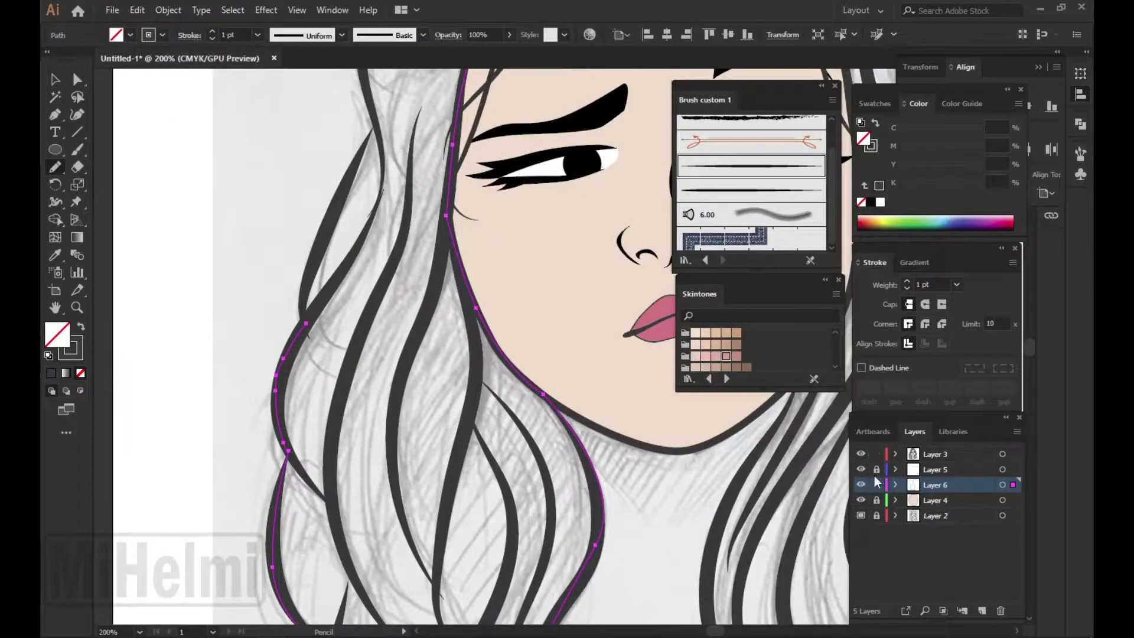
- Reshape one hair stroke in the line art by moving its middle anchor with Direct Selection
{"action": "key", "text": "v"}
{"action": "left_click", "coordinate": [331, 225]}
{"action": "mouse_move", "coordinate": [311, 268]}
{"action": "left_mouse_down"}
{"action": "mouse_move", "coordinate": [309, 338]}
{"action": "mouse_move", "coordinate": [276, 246]}
{"action": "left_mouse_up"}
{"action": "key", "text": "ctrl+minus"}
{"action": "key", "text": "ctrl+minus"}
{"action": "key", "text": "ctrl+plus"}
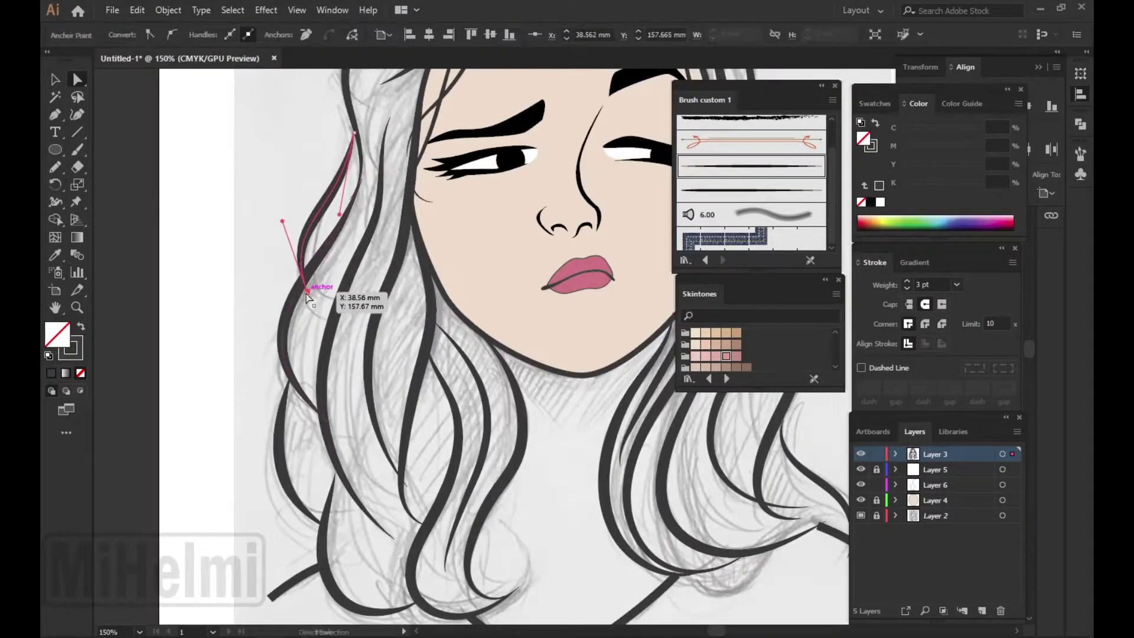
{"action": "key", "text": "ctrl+shift+a"}
{"action": "key", "text": "ctrl+0"}
{"action": "key", "text": "ctrl+1"}
- Extend the hair outline with the Pencil over the top and down the right side
{"action": "key", "text": "v"}
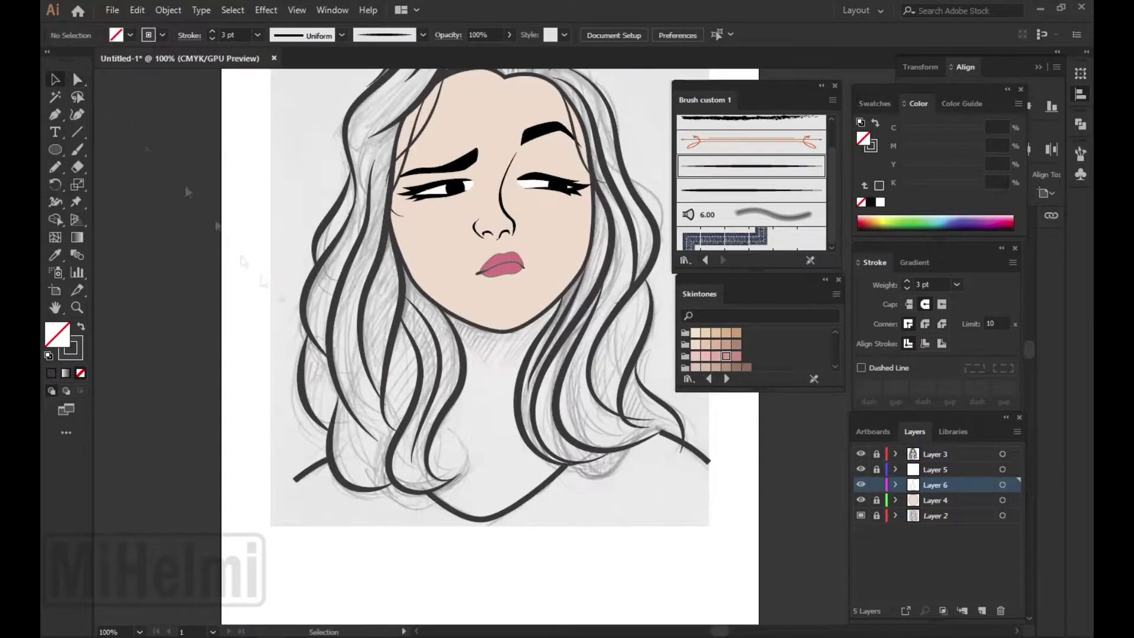
{"action": "left_click", "coordinate": [391, 177]}
{"action": "key", "text": "ctrl+plus"}
{"action": "key", "text": "n"}
{"action": "left_click_drag", "start_coordinate": [387, 142], "coordinate": [373, 284]}
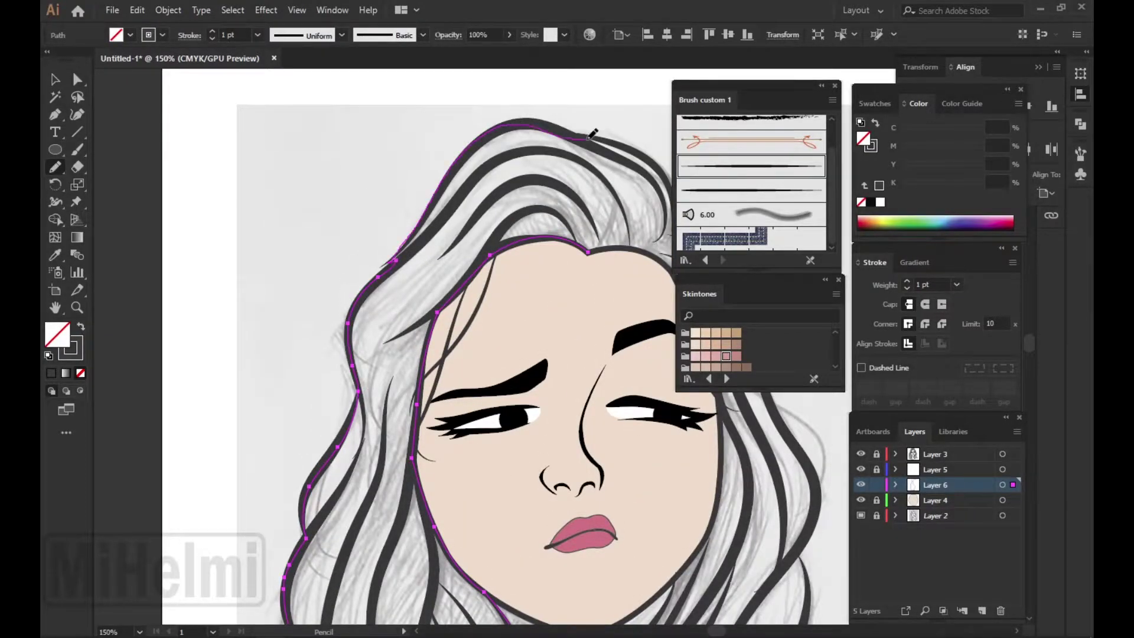
{"action": "key", "text": "ctrl+plus"}
{"action": "key", "text": "ctrl+minus"}
{"action": "left_click_drag", "start_coordinate": [423, 216], "coordinate": [498, 267]}
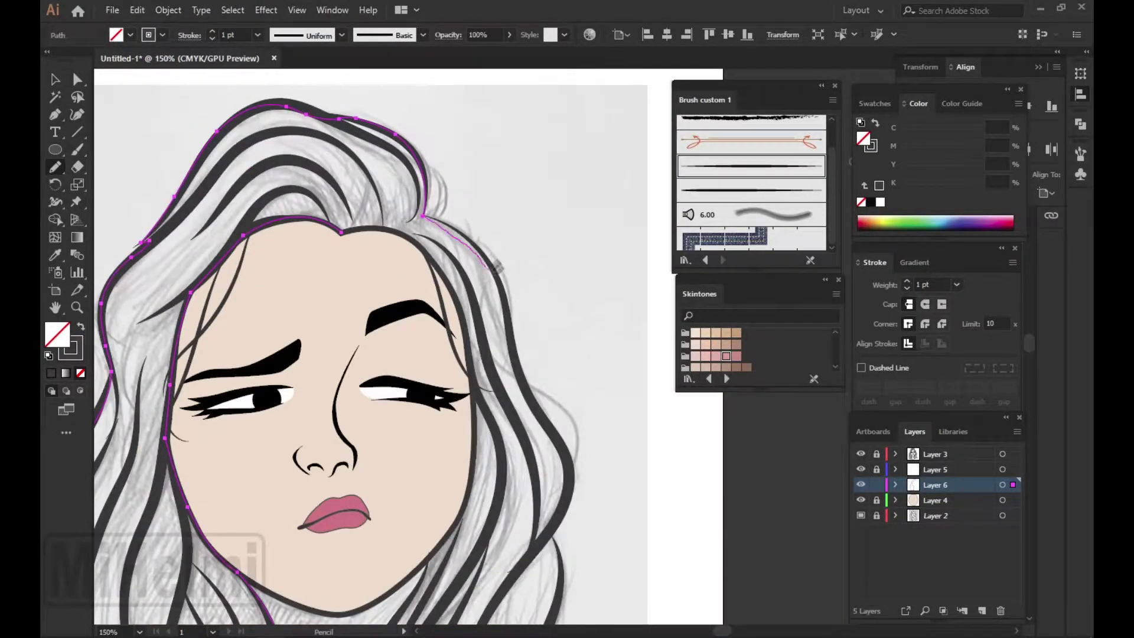
{"action": "key", "text": "ctrl+minus"}
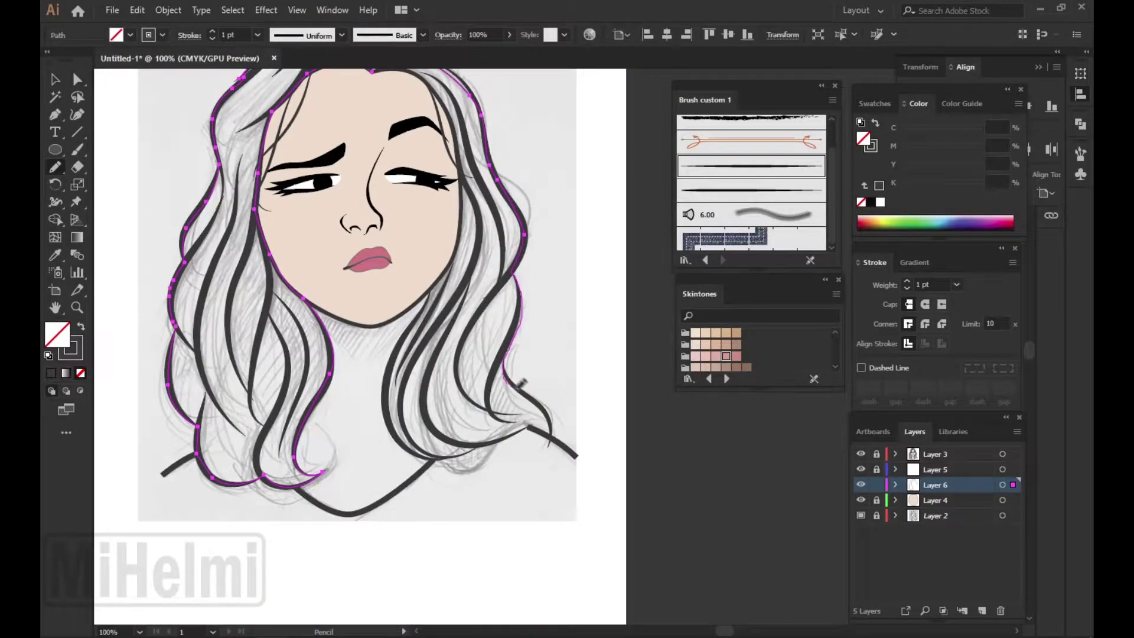
{"action": "scroll", "coordinate": [558, 458], "scroll_direction": "up", "scroll_amount": 2}
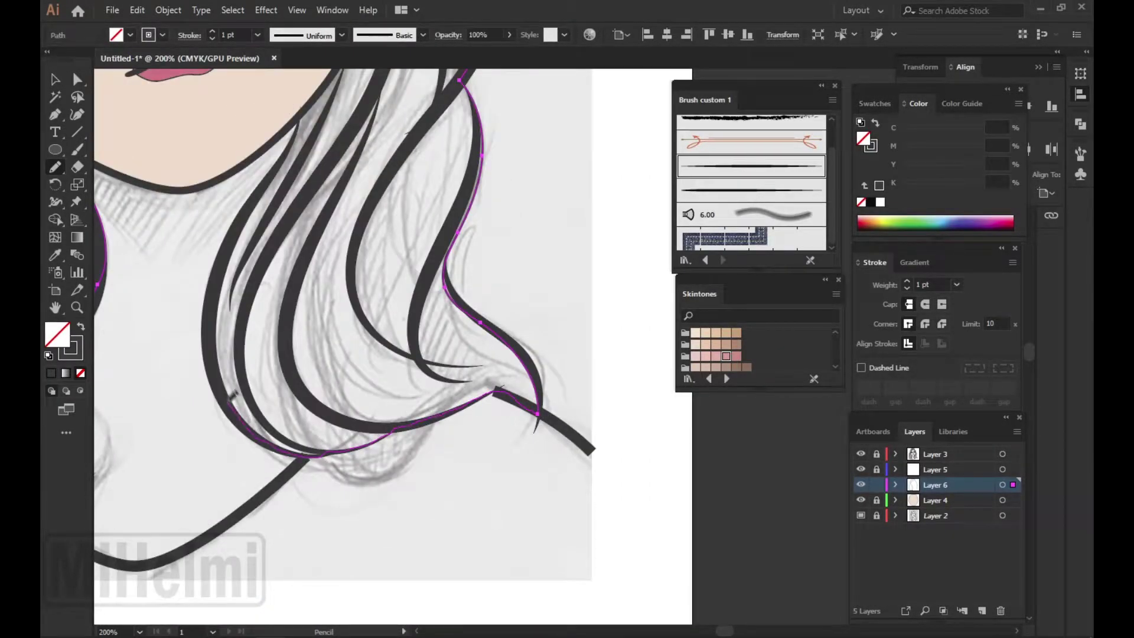
{"action": "left_click_drag", "start_coordinate": [289, 155], "coordinate": [419, 417]}
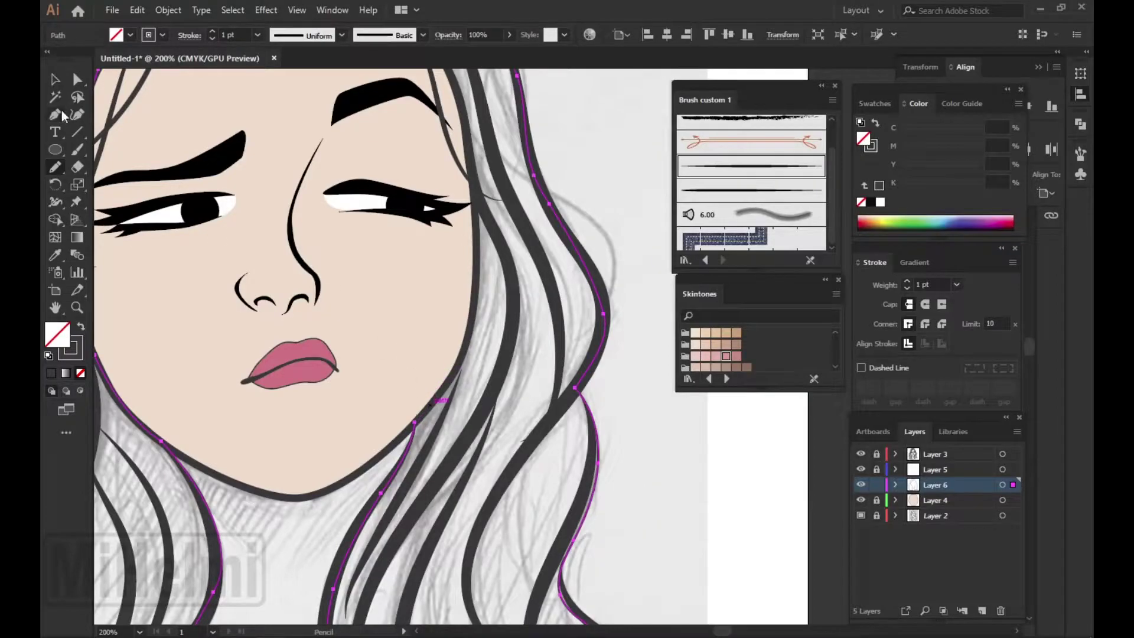
- Close the hair outline along the forehead hairline and fill the shape solid black
{"action": "left_click", "coordinate": [59, 114]}
{"action": "left_click", "coordinate": [471, 190]}
{"action": "left_click_drag", "start_coordinate": [414, 177], "coordinate": [484, 357]}
{"action": "left_click", "coordinate": [367, 174]}
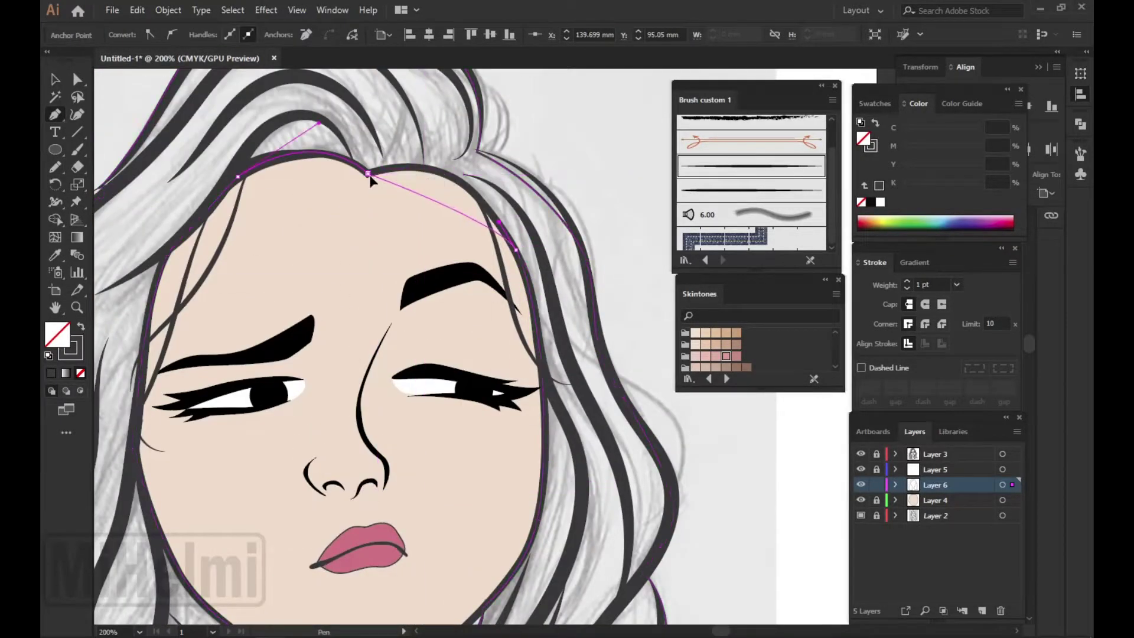
{"action": "key", "text": "ctrl+0"}
{"action": "key", "text": "v"}
{"action": "left_click", "coordinate": [129, 35]}
{"action": "left_click", "coordinate": [63, 103]}
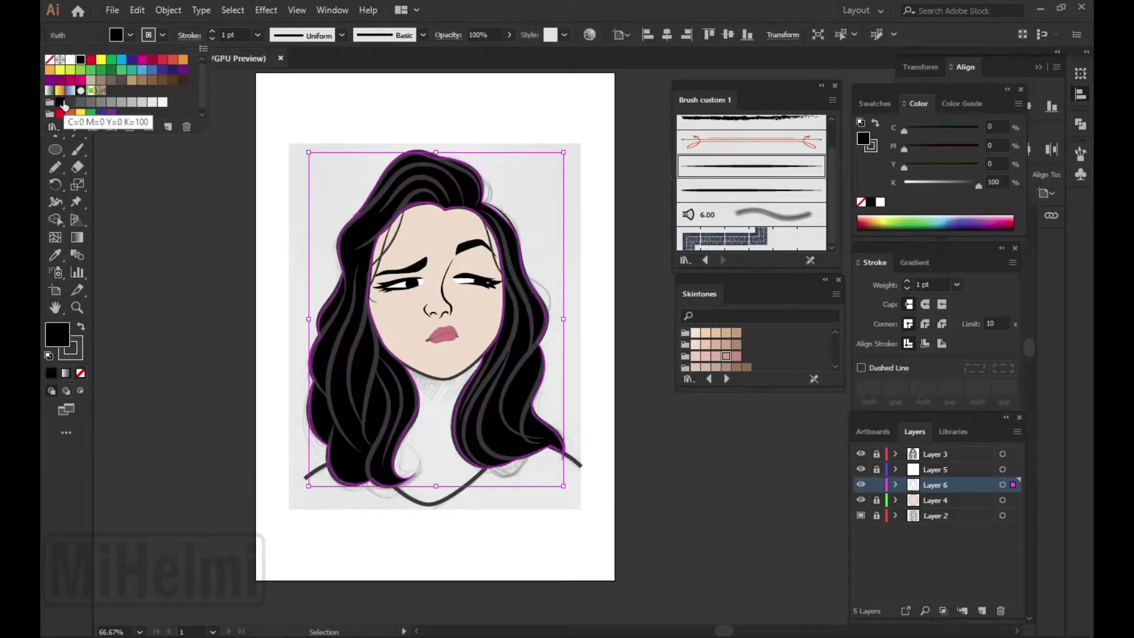
- Change the hair fill to K=80 dark grey and outline the neck along the hair's inner edge
{"action": "left_click", "coordinate": [81, 103]}
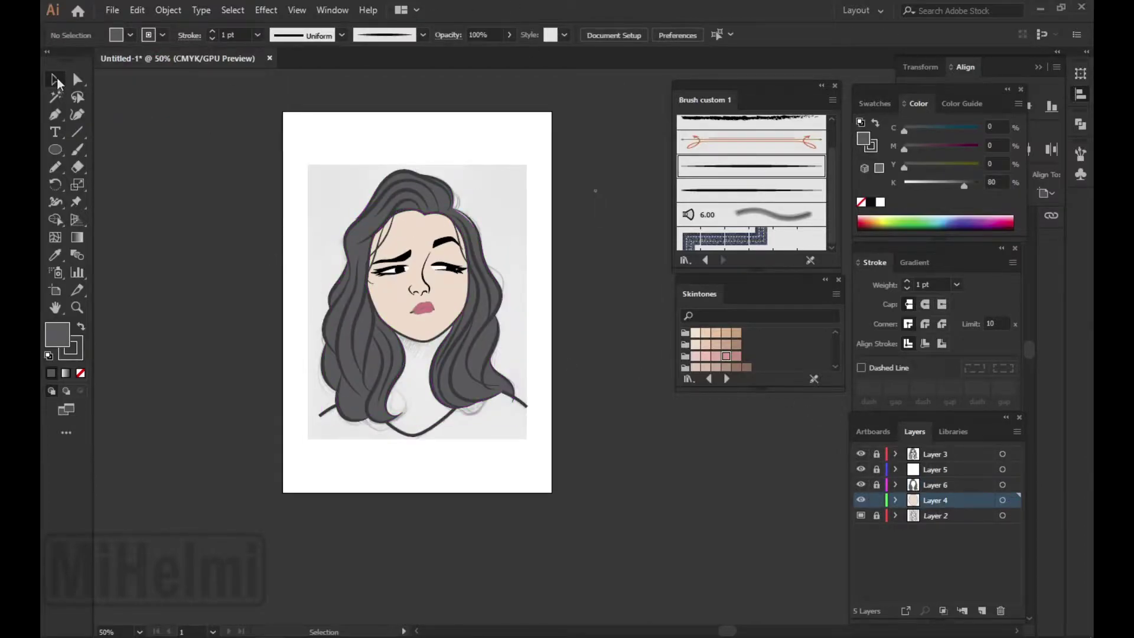
{"action": "key", "text": "ctrl+plus"}
{"action": "key", "text": "ctrl+plus"}
{"action": "key", "text": "ctrl+plus"}
{"action": "key", "text": "p"}
{"action": "left_click", "coordinate": [392, 238]}
{"action": "left_click", "coordinate": [338, 341]}
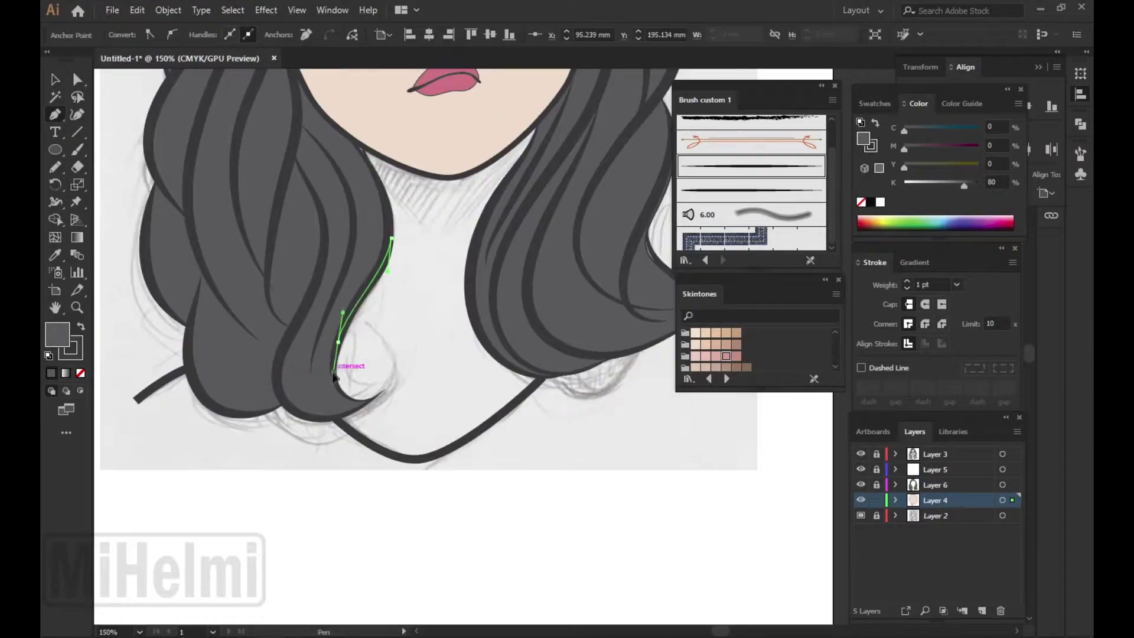
{"action": "key", "text": "ctrl+plus"}
{"action": "left_click", "coordinate": [380, 397]}
{"action": "left_click", "coordinate": [328, 423]}
{"action": "left_click_drag", "start_coordinate": [440, 482], "coordinate": [474, 474]}
{"action": "left_click_drag", "start_coordinate": [605, 369], "coordinate": [628, 344]}
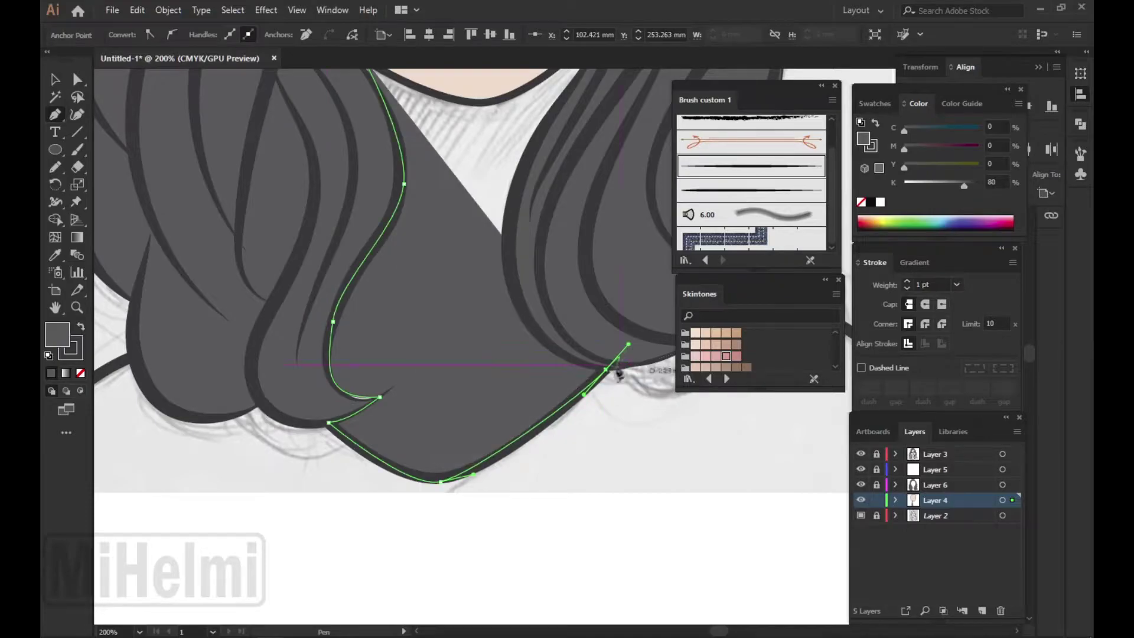
- Curve the neck path under the chin and adjust its points to fit
{"action": "scroll", "coordinate": [619, 374], "scroll_direction": "up", "scroll_amount": 5}
{"action": "left_click", "coordinate": [442, 292]}
{"action": "left_click_drag", "start_coordinate": [331, 365], "coordinate": [266, 366]}
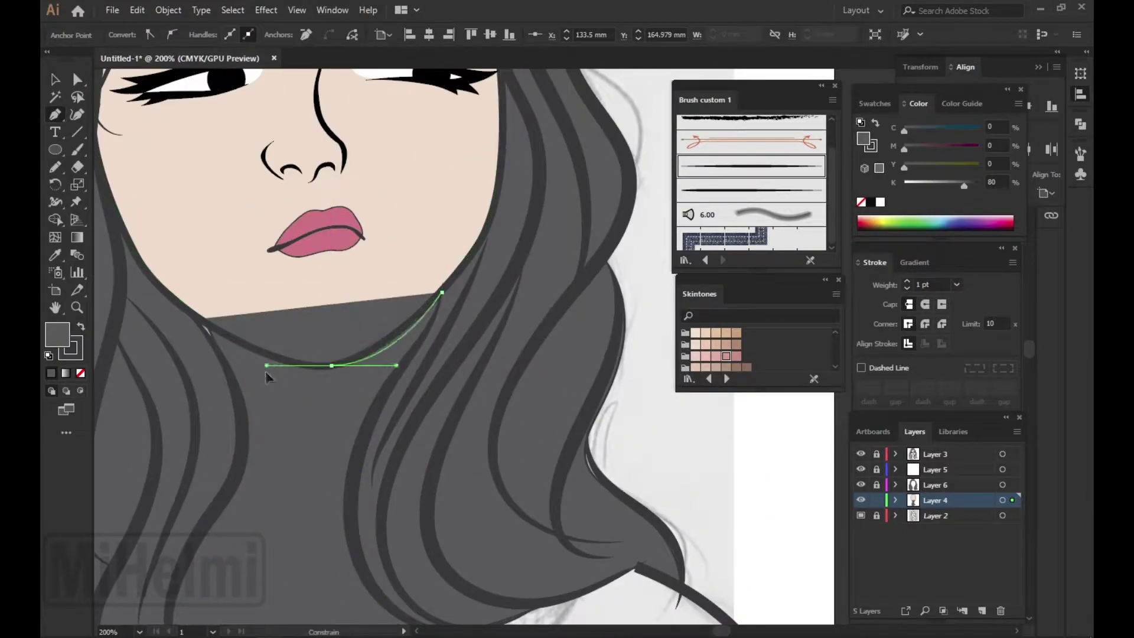
{"action": "left_click", "coordinate": [195, 316]}
{"action": "left_click_drag", "start_coordinate": [245, 446], "coordinate": [240, 490]}
{"action": "key", "text": "ctrl+plus"}
{"action": "left_click_drag", "start_coordinate": [385, 400], "coordinate": [323, 405]}
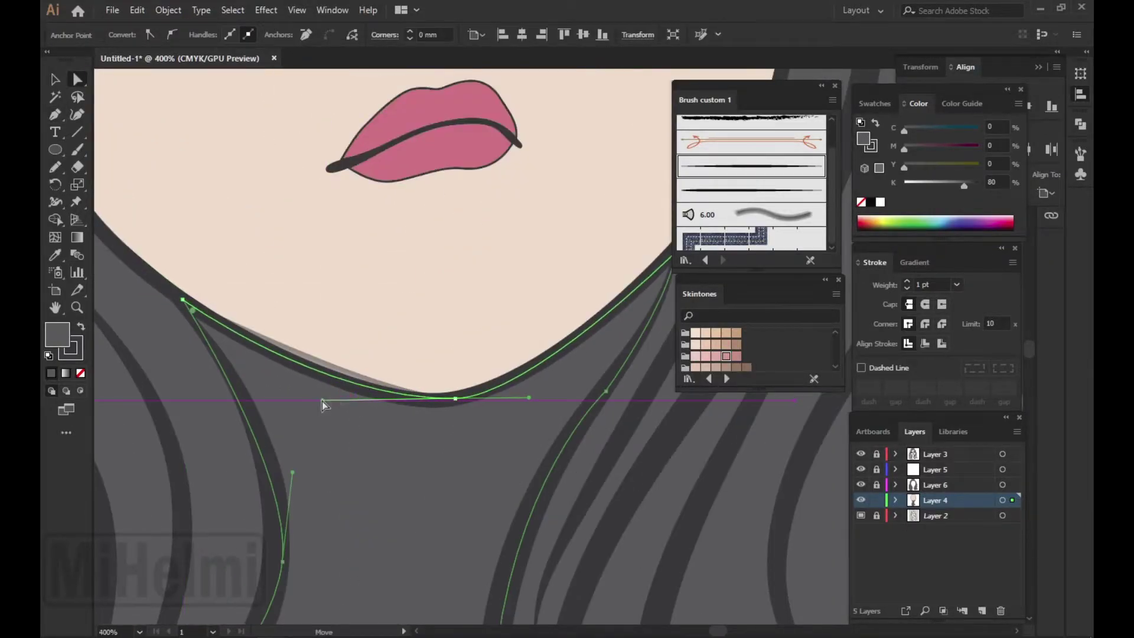
{"action": "key", "text": "ctrl+minus"}
{"action": "key", "text": "ctrl+minus"}
{"action": "key", "text": "ctrl+minus"}
- Unlock Layer 3 and make it the active layer
{"action": "key", "text": "ctrl+shift+a"}
{"action": "key", "text": "v"}
{"action": "key", "text": "ctrl+minus"}
{"action": "key", "text": "ctrl+minus"}
{"action": "key", "text": "ctrl+minus"}
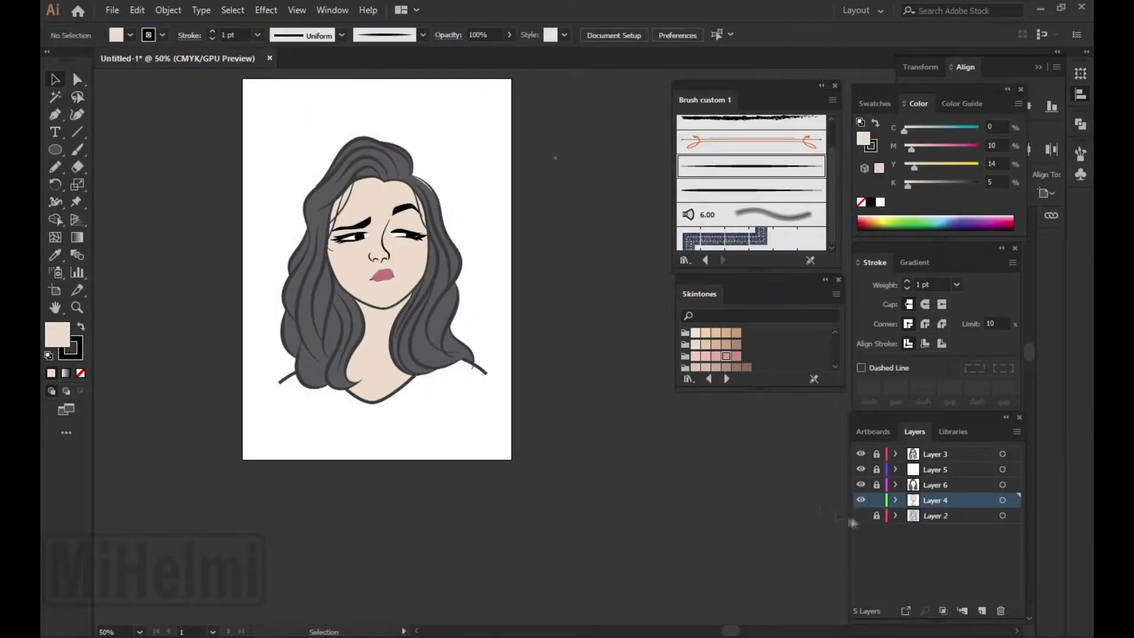
{"action": "key", "text": "ctrl+plus"}
{"action": "key", "text": "ctrl+plus"}
{"action": "key", "text": "ctrl+plus"}
{"action": "left_click", "coordinate": [877, 453]}
{"action": "left_click", "coordinate": [939, 454]}
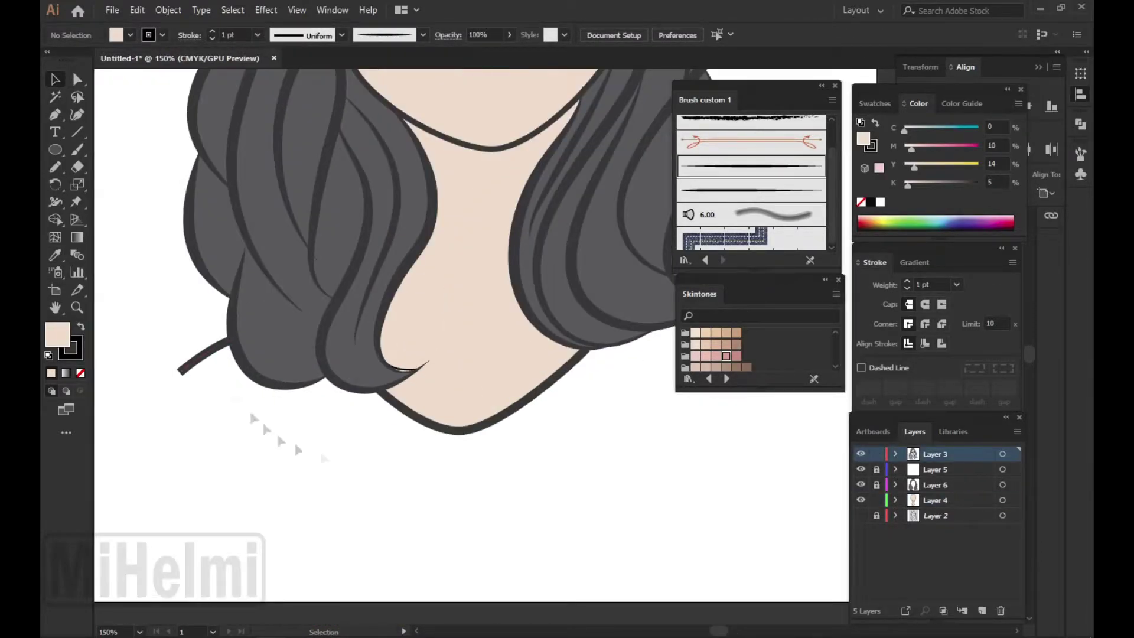
- Add an art brush from the library and apply Art Brush 3 to the left hair tip
{"action": "left_click", "coordinate": [210, 354]}
{"action": "key", "text": "ctrl+minus"}
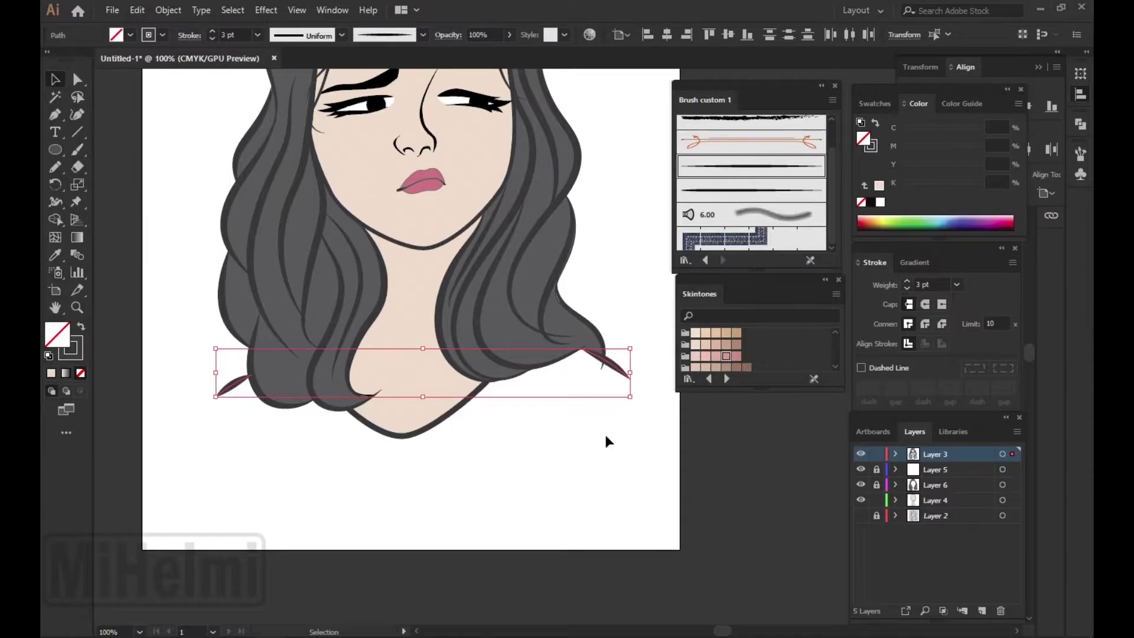
{"action": "left_click", "coordinate": [619, 370], "text": "shift"}
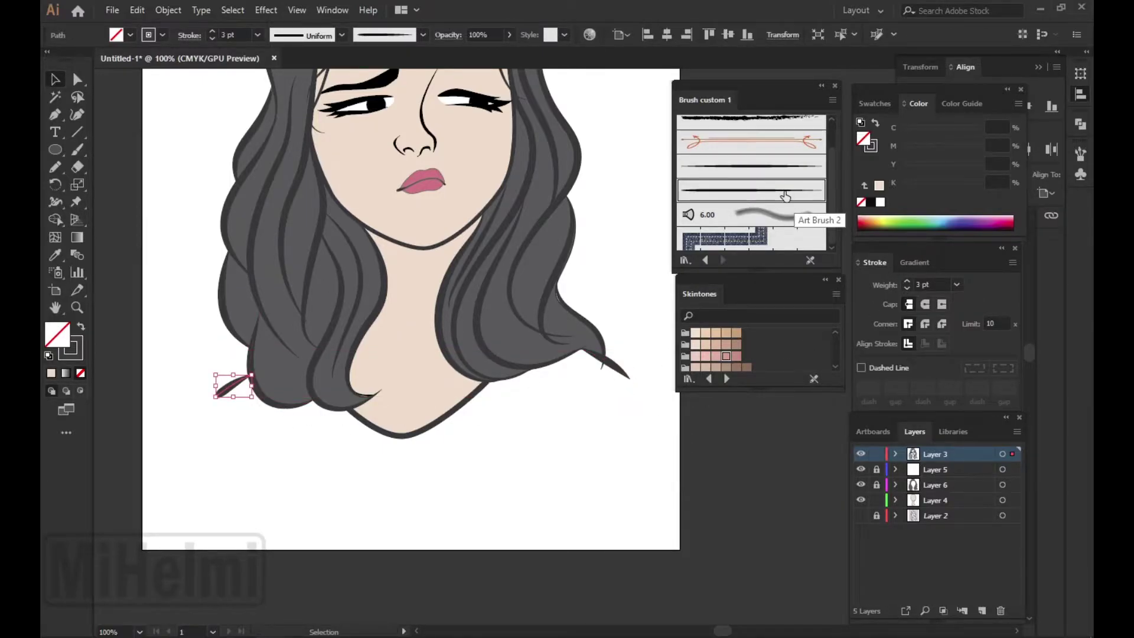
{"action": "left_click", "coordinate": [785, 196]}
{"action": "double_click", "coordinate": [972, 252]}
{"action": "left_click", "coordinate": [668, 519]}
{"action": "left_click", "coordinate": [632, 349]}
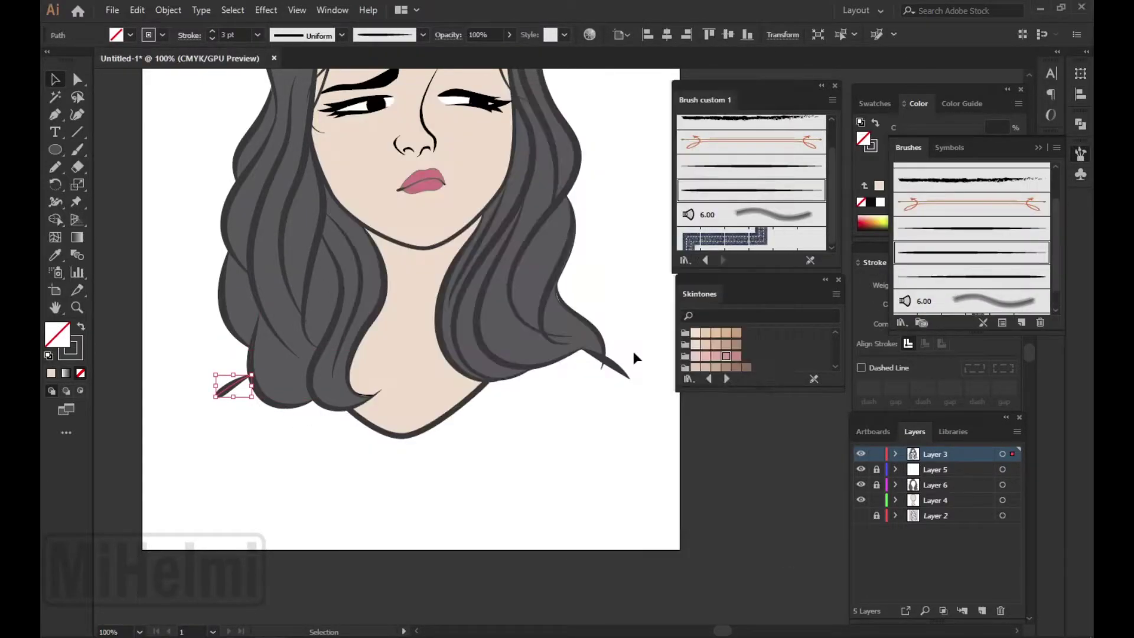
{"action": "left_click", "coordinate": [957, 276]}
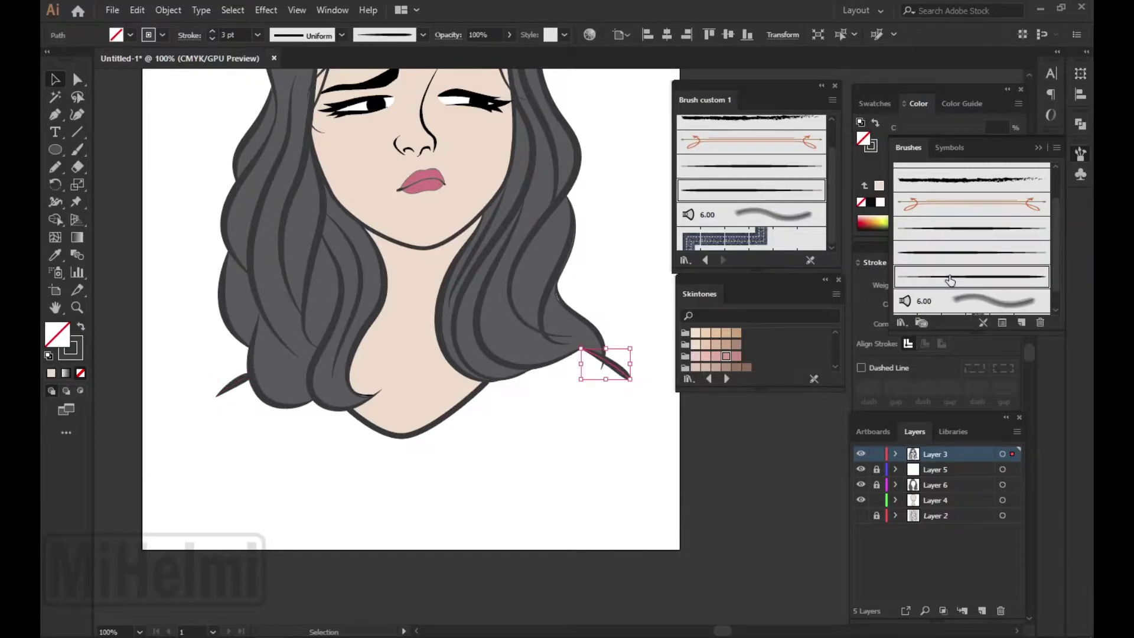
- Move the hair tip's end anchor into place and clear the selection
{"action": "scroll", "coordinate": [639, 395], "scroll_direction": "down", "scroll_amount": 1}
{"action": "key", "text": "a"}
{"action": "scroll", "coordinate": [632, 410], "scroll_direction": "up", "scroll_amount": 3}
{"action": "mouse_move", "coordinate": [606, 396]}
{"action": "left_mouse_down"}
{"action": "mouse_move", "coordinate": [611, 381]}
{"action": "mouse_move", "coordinate": [470, 71]}
{"action": "left_mouse_up"}
{"action": "scroll", "coordinate": [611, 378], "scroll_direction": "up", "scroll_amount": 1}
{"action": "left_click", "coordinate": [608, 227]}
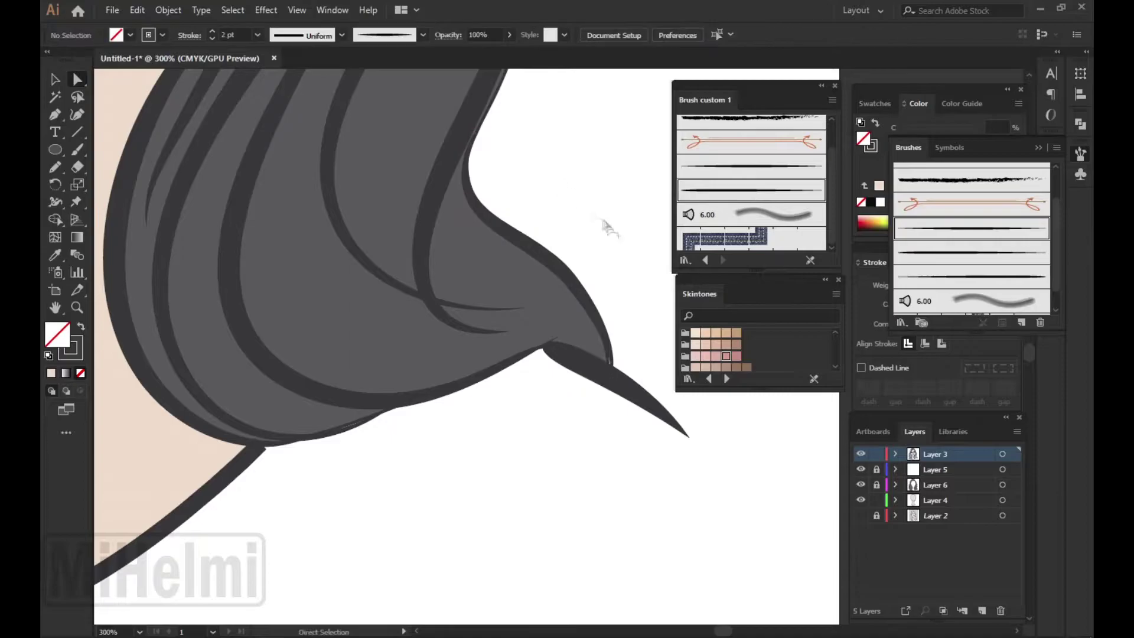
{"action": "scroll", "coordinate": [603, 395], "scroll_direction": "down", "scroll_amount": 2}
{"action": "scroll", "coordinate": [602, 396], "scroll_direction": "down", "scroll_amount": 2}
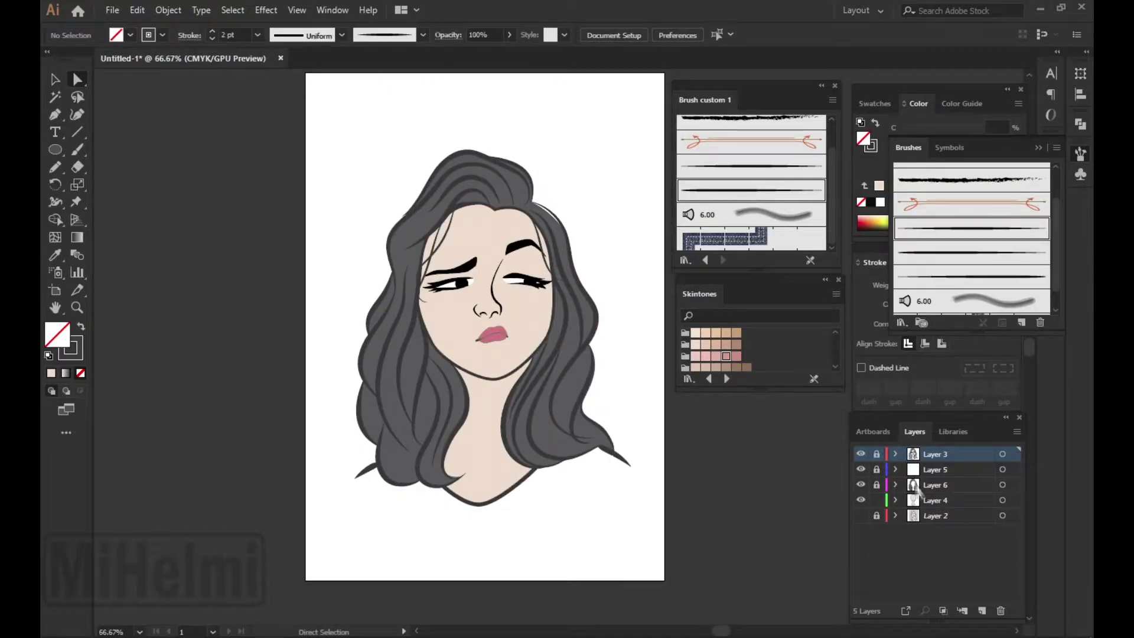
- On Layer 4, start the top's Pen outline at the lower left with a curved segment
{"action": "left_click", "coordinate": [933, 500]}
{"action": "key", "text": "p"}
{"action": "scroll", "coordinate": [378, 448], "scroll_direction": "up", "scroll_amount": 1}
{"action": "left_click", "coordinate": [371, 447]}
{"action": "left_click_drag", "start_coordinate": [324, 485], "coordinate": [307, 501]}
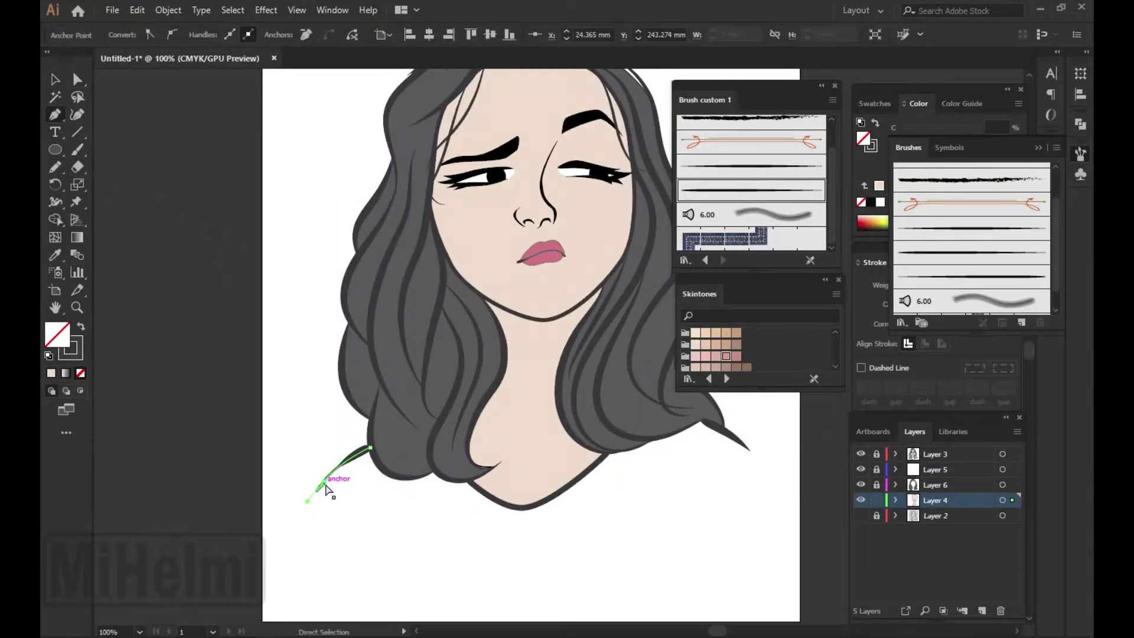
{"action": "scroll", "coordinate": [343, 454], "scroll_direction": "down", "scroll_amount": 1}
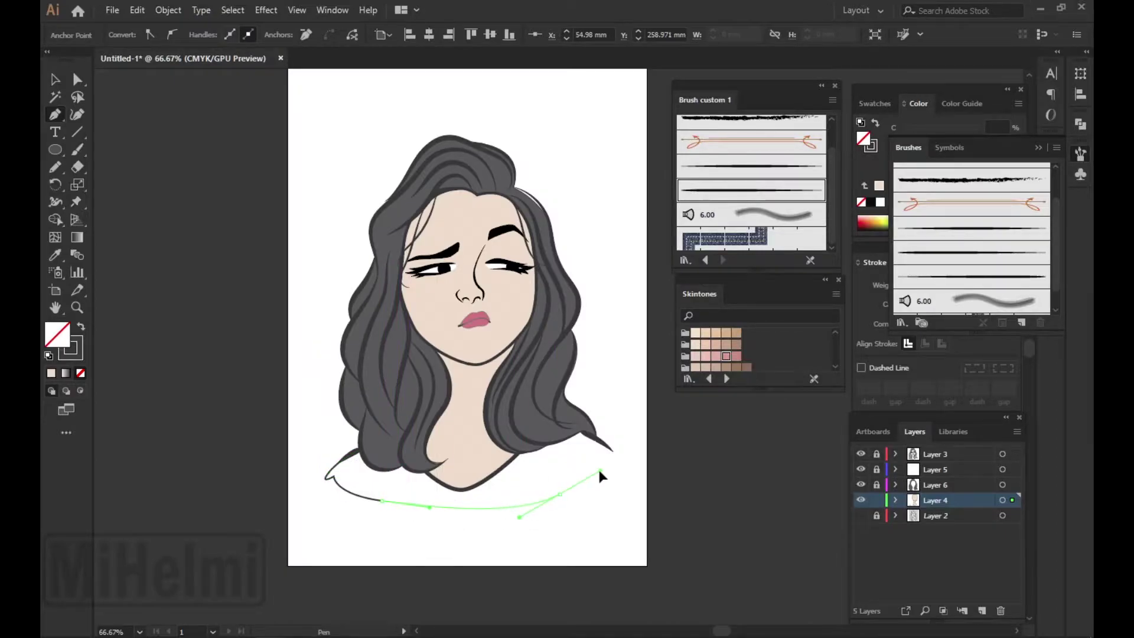
- Continue the top's outline along the shoulders and hair edge, closing it at the start
{"action": "left_click", "coordinate": [633, 482]}
{"action": "scroll", "coordinate": [633, 482], "scroll_direction": "up", "scroll_amount": 2}
{"action": "left_click_drag", "start_coordinate": [596, 422], "coordinate": [584, 407]}
{"action": "left_click_drag", "start_coordinate": [520, 380], "coordinate": [502, 372]}
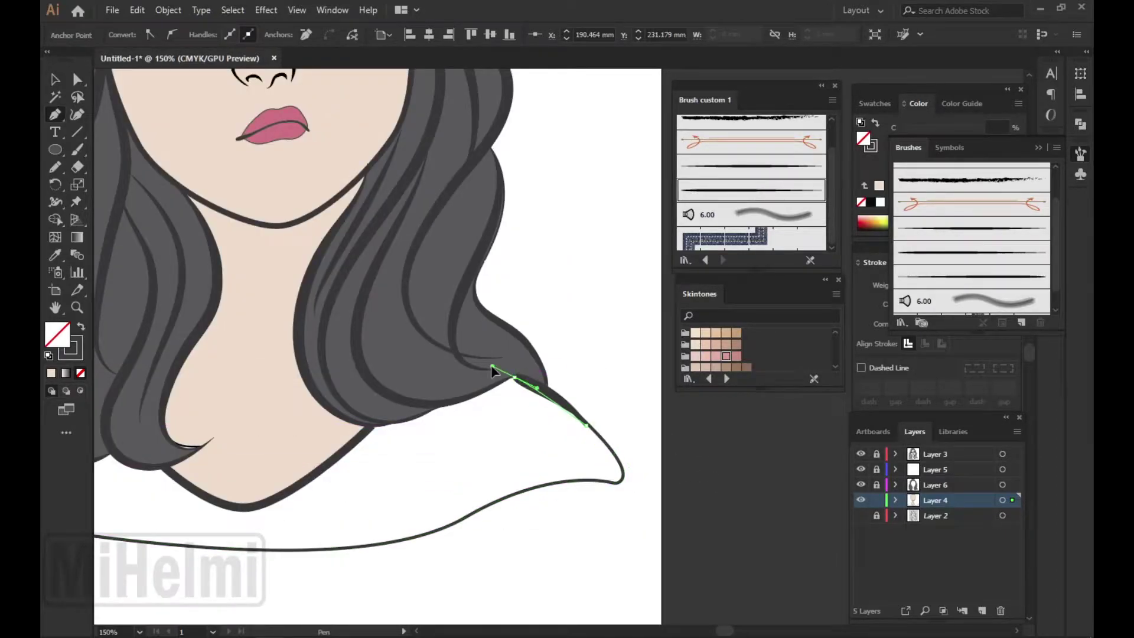
{"action": "scroll", "coordinate": [520, 381], "scroll_direction": "up", "scroll_amount": 1}
{"action": "left_click", "coordinate": [342, 435]}
{"action": "scroll", "coordinate": [342, 435], "scroll_direction": "down", "scroll_amount": 2}
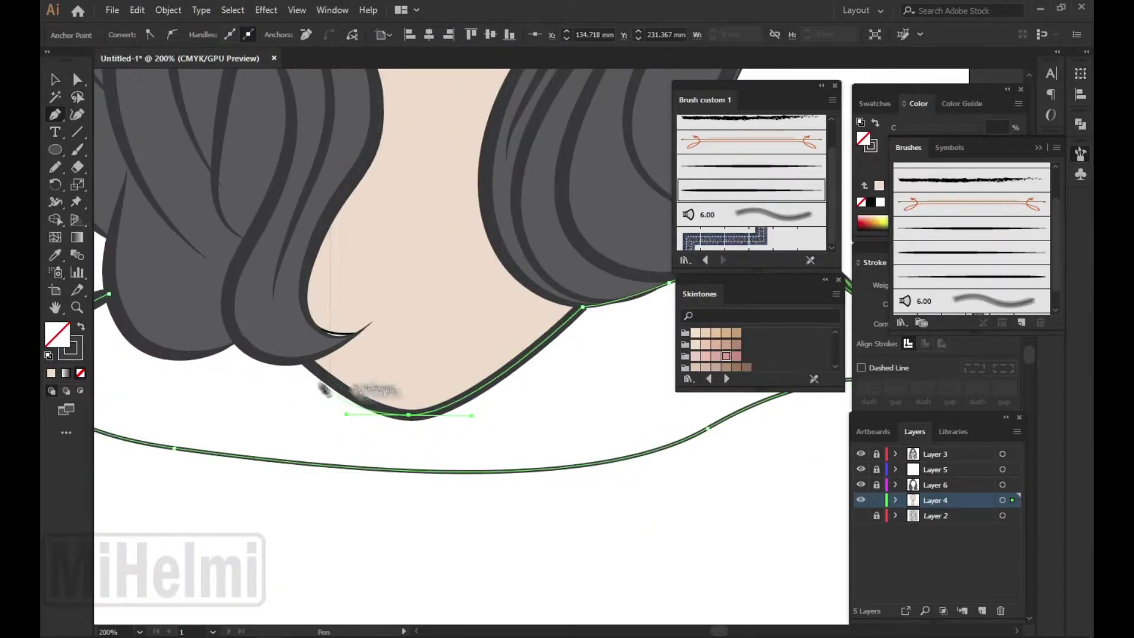
{"action": "left_click", "coordinate": [238, 336]}
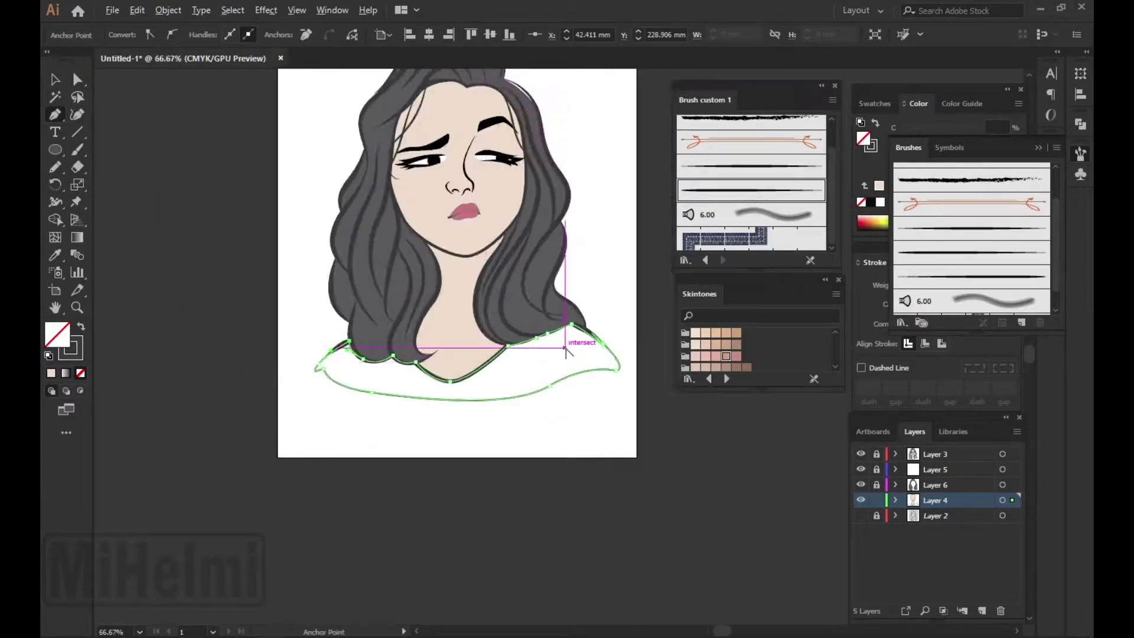
{"action": "scroll", "coordinate": [197, 383], "scroll_direction": "down", "scroll_amount": 2}
- Fill the top with a dark red swatch, set its stroke to None, and lock the layer
{"action": "key", "text": "v"}
{"action": "left_click", "coordinate": [129, 34]}
{"action": "left_click", "coordinate": [139, 71]}
{"action": "key", "text": "Escape"}
{"action": "key", "text": "ctrl+minus"}
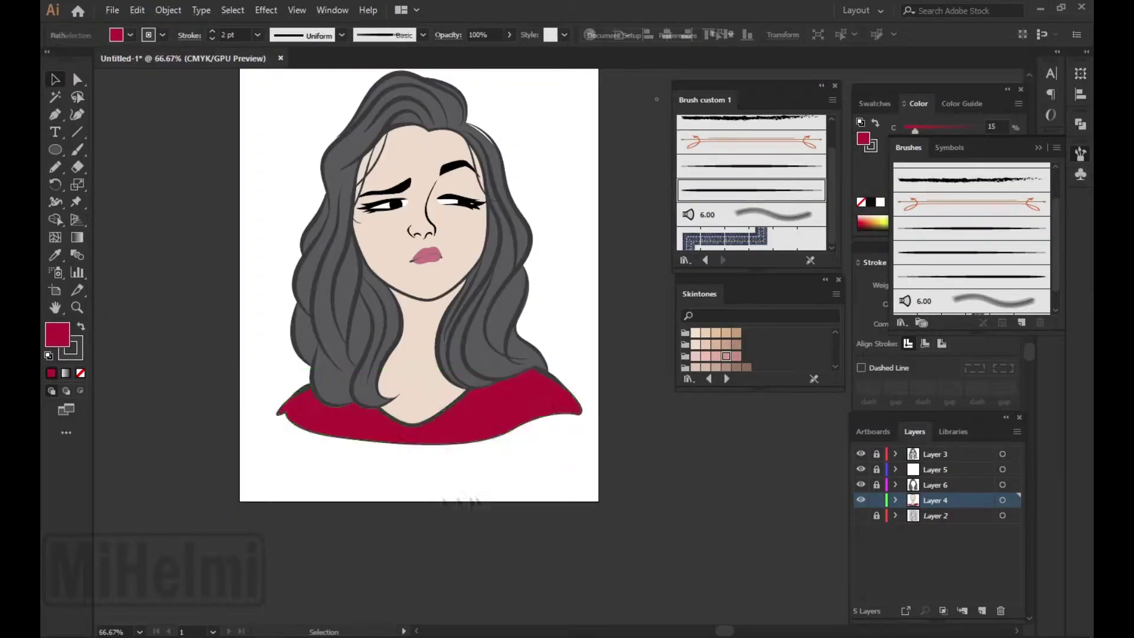
{"action": "left_click", "coordinate": [162, 34]}
{"action": "left_click", "coordinate": [52, 59]}
{"action": "key", "text": "ctrl+shift+a"}
{"action": "scroll", "coordinate": [405, 317], "scroll_direction": "right", "scroll_amount": 2}
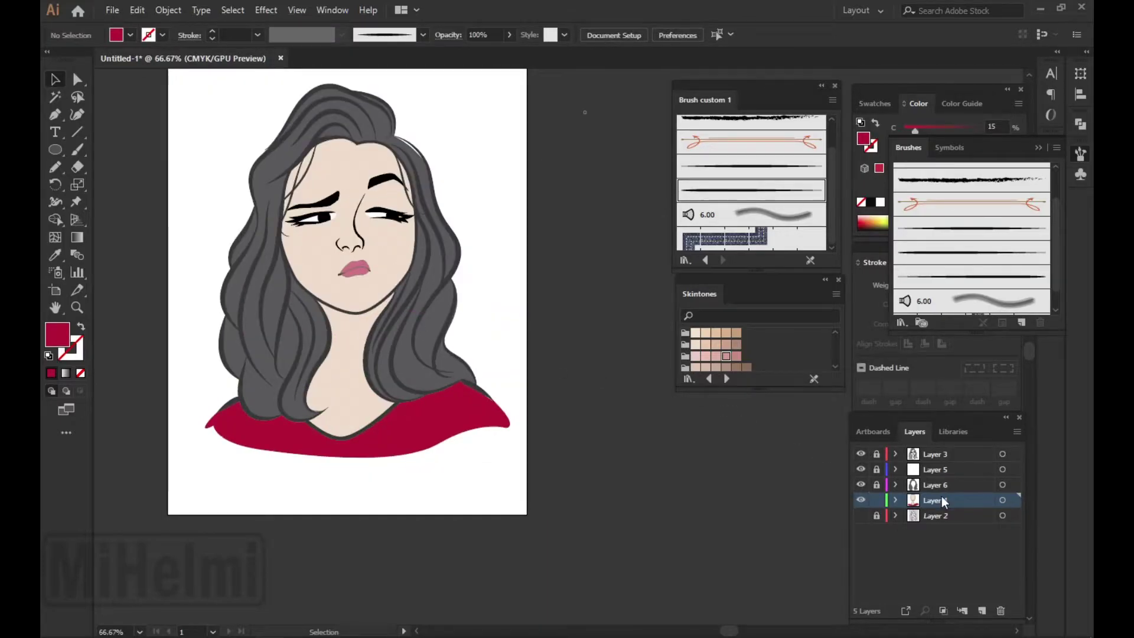
{"action": "left_click", "coordinate": [877, 515]}
- Trace a shadow shape along the forehead and the right side of the face
{"action": "key", "text": "p"}
{"action": "scroll", "coordinate": [390, 120], "scroll_direction": "up", "scroll_amount": 2}
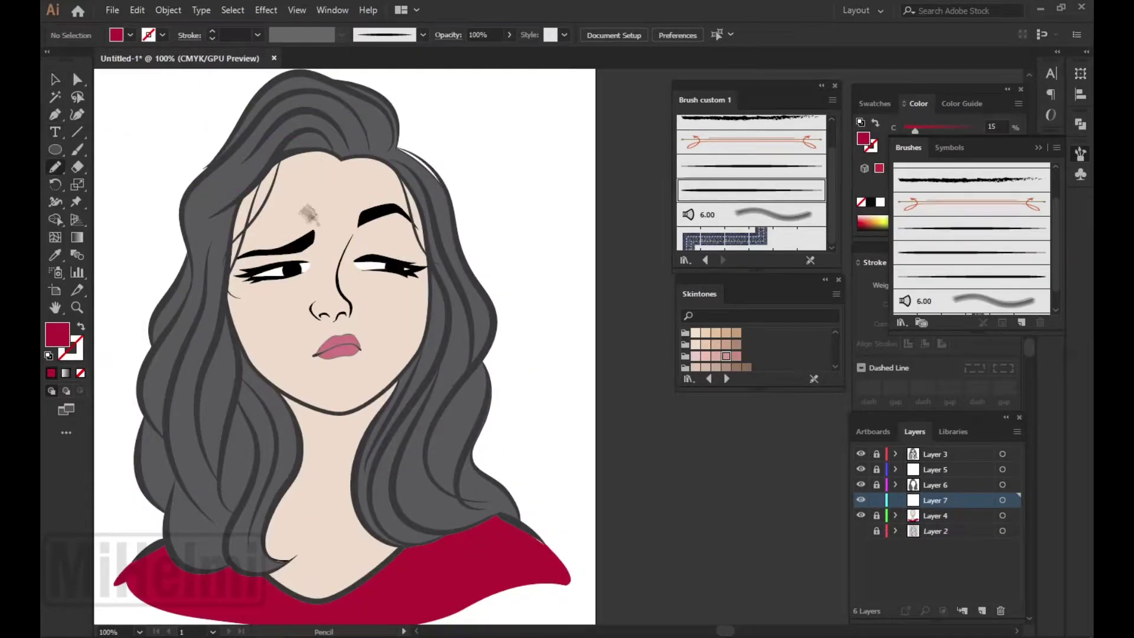
{"action": "scroll", "coordinate": [350, 224], "scroll_direction": "up", "scroll_amount": 2}
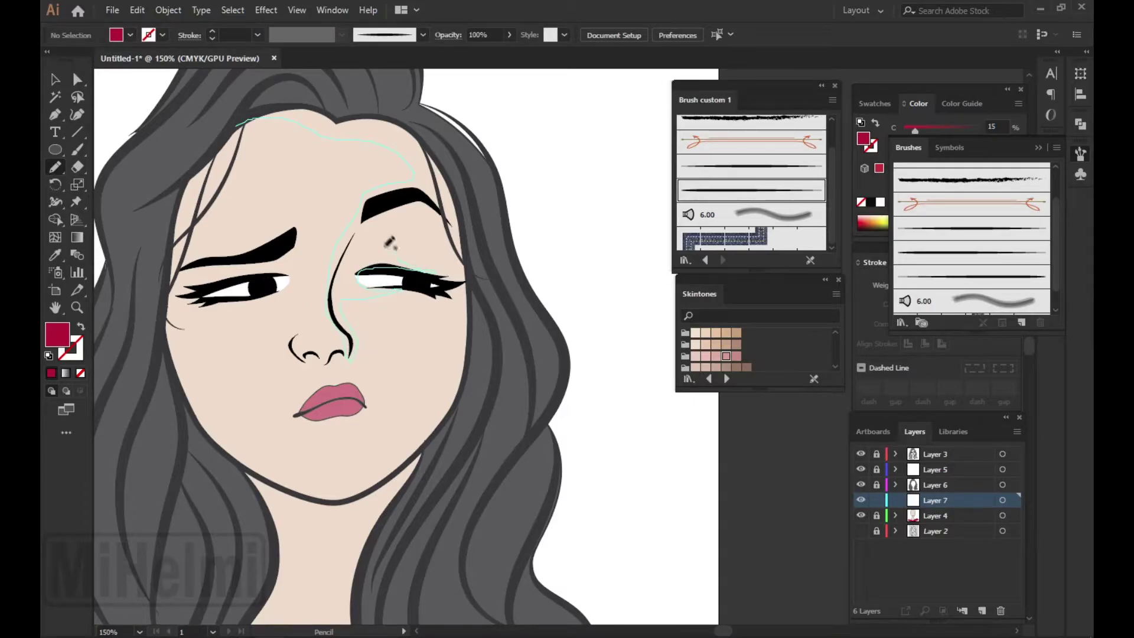
{"action": "left_click_drag", "start_coordinate": [251, 118], "coordinate": [323, 104]}
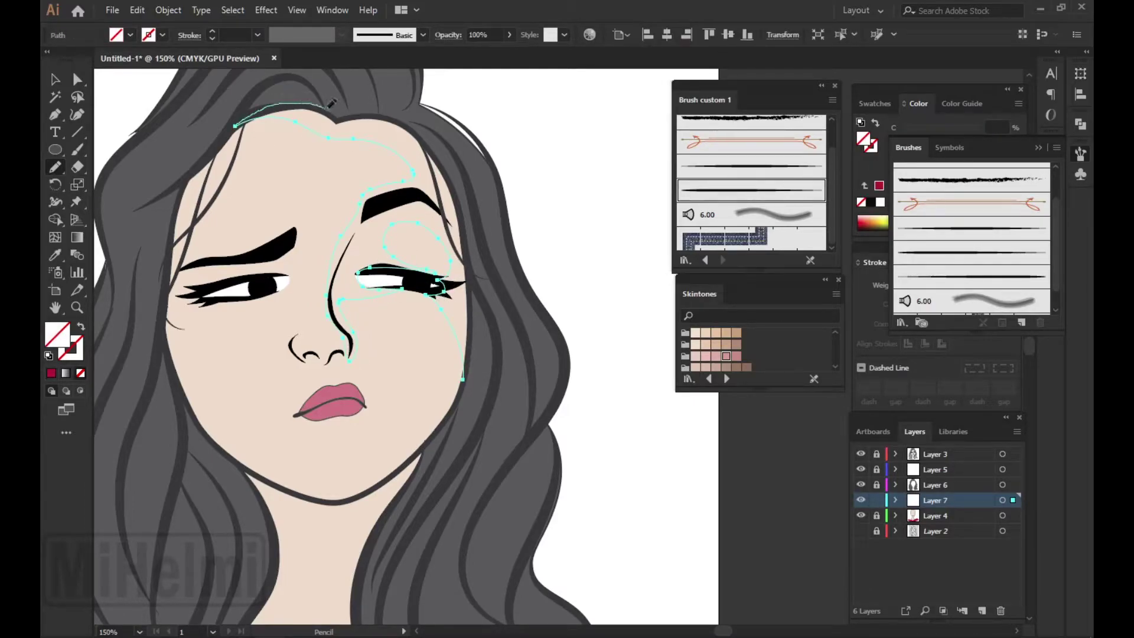
{"action": "scroll", "coordinate": [470, 227], "scroll_direction": "down", "scroll_amount": 2}
{"action": "scroll", "coordinate": [455, 233], "scroll_direction": "up", "scroll_amount": 2}
{"action": "scroll", "coordinate": [413, 295], "scroll_direction": "down", "scroll_amount": 2}
- Fill the shadow shape with a darker skin-tone swatch
{"action": "key", "text": "i"}
{"action": "left_click", "coordinate": [130, 34]}
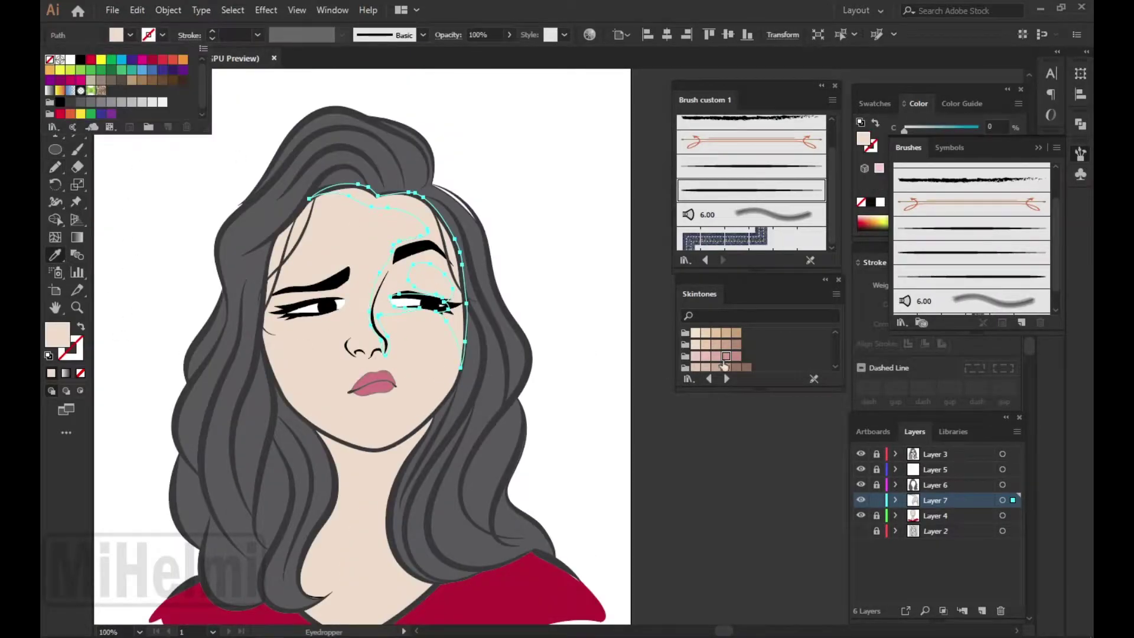
{"action": "left_click", "coordinate": [715, 347]}
{"action": "left_click", "coordinate": [705, 366]}
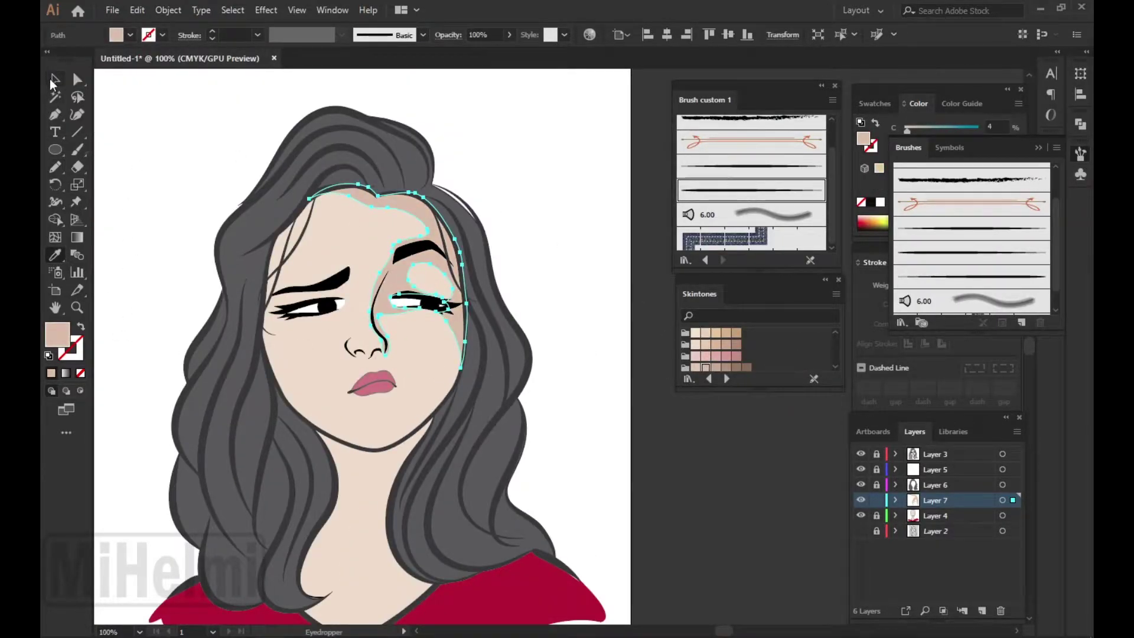
- Reshape the shadow's anchors with Direct Selection so it follows the nose line
{"action": "key", "text": "a"}
{"action": "scroll", "coordinate": [437, 206], "scroll_direction": "up", "scroll_amount": 2}
{"action": "scroll", "coordinate": [324, 403], "scroll_direction": "up", "scroll_amount": 3}
{"action": "left_click_drag", "start_coordinate": [343, 366], "coordinate": [338, 397]}
{"action": "scroll", "coordinate": [338, 397], "scroll_direction": "up", "scroll_amount": 1}
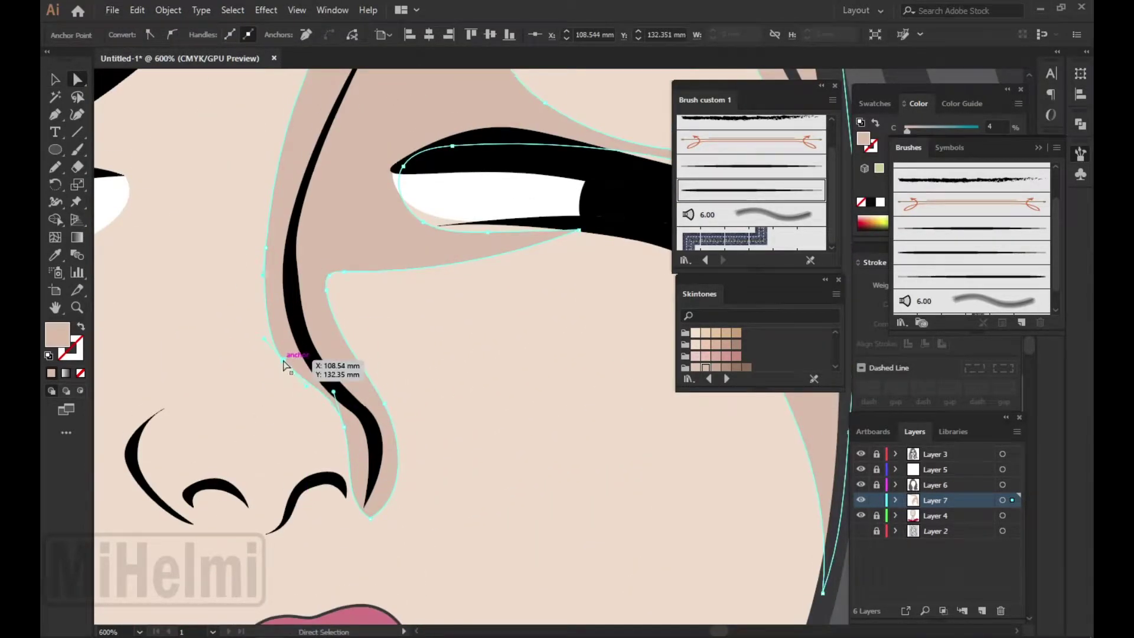
{"action": "scroll", "coordinate": [313, 398], "scroll_direction": "up", "scroll_amount": 1}
{"action": "left_click_drag", "start_coordinate": [348, 407], "coordinate": [364, 423]}
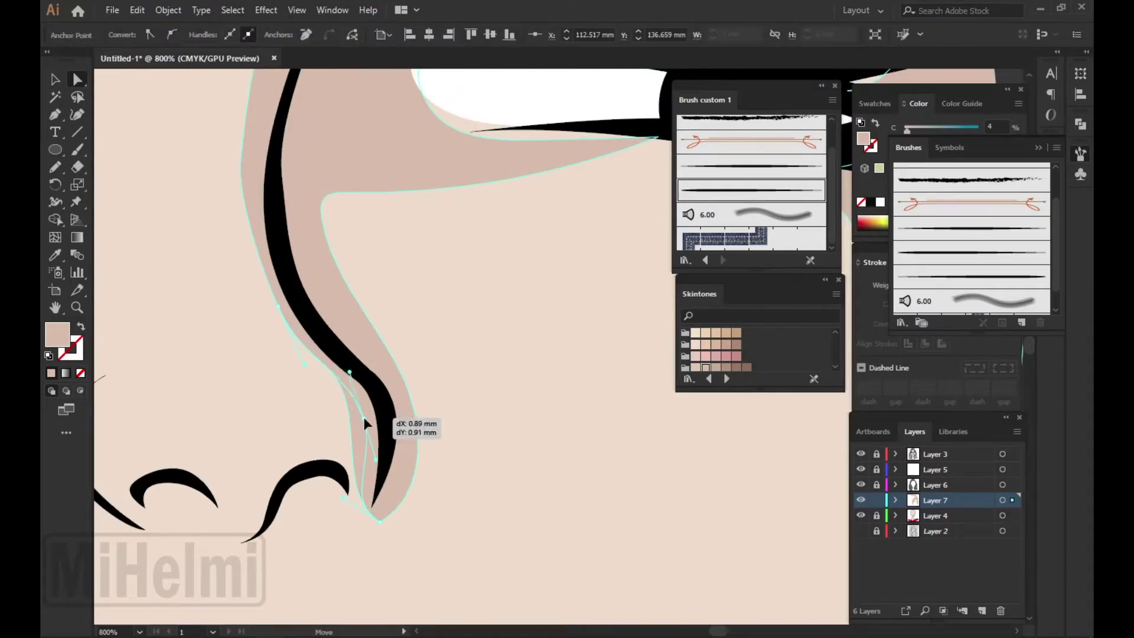
{"action": "scroll", "coordinate": [558, 312], "scroll_direction": "down", "scroll_amount": 6}
{"action": "left_click", "coordinate": [462, 399]}
{"action": "scroll", "coordinate": [462, 399], "scroll_direction": "up", "scroll_amount": 2}
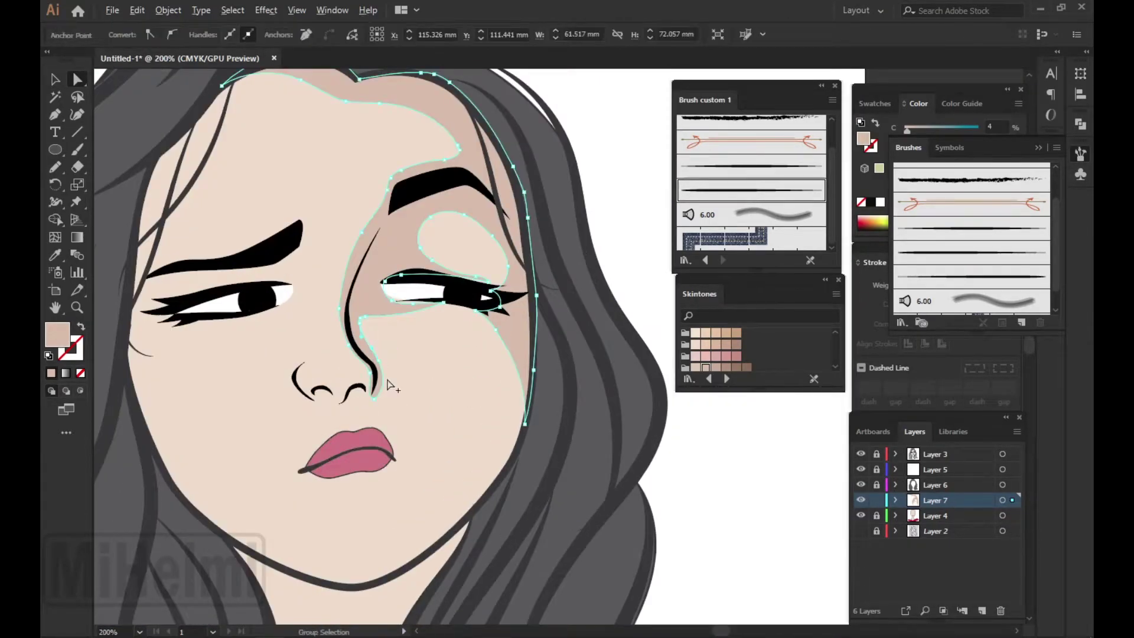
{"action": "scroll", "coordinate": [467, 378], "scroll_direction": "up", "scroll_amount": 2}
{"action": "key", "text": "ctrl+shift+a"}
- Draw additional shading around the nose tip
{"action": "key", "text": "r"}
{"action": "scroll", "coordinate": [252, 347], "scroll_direction": "left", "scroll_amount": 1}
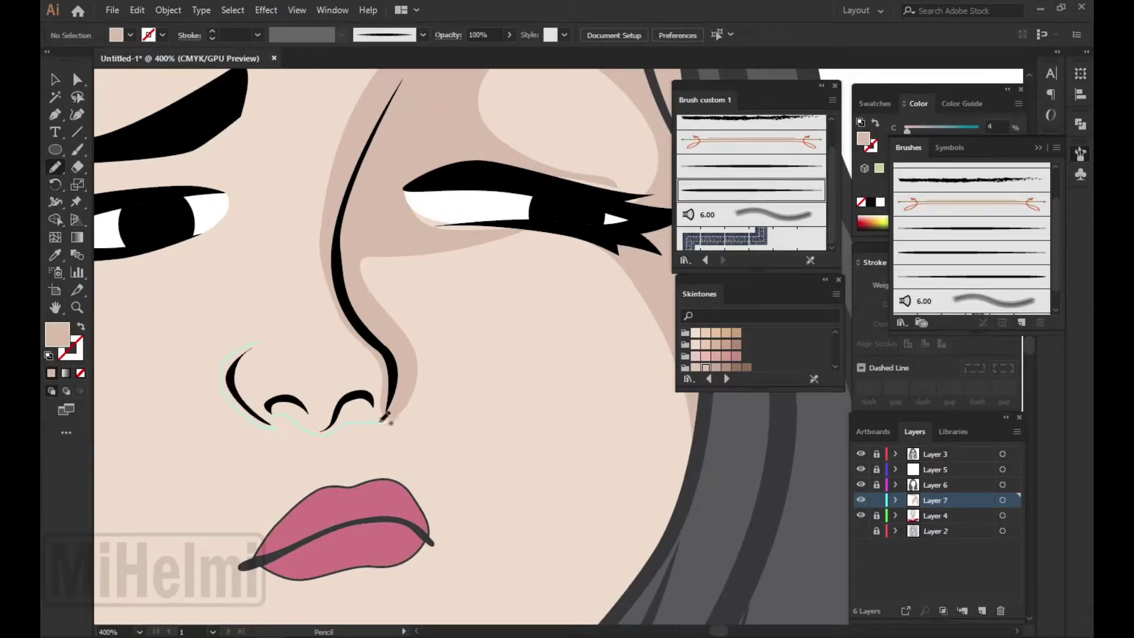
{"action": "left_click_drag", "start_coordinate": [294, 370], "coordinate": [294, 373]}
{"action": "scroll", "coordinate": [294, 372], "scroll_direction": "down", "scroll_amount": 3}
- Draw a pale highlight shape on the right eyelid and a shadow under the right eye
{"action": "key", "text": "v"}
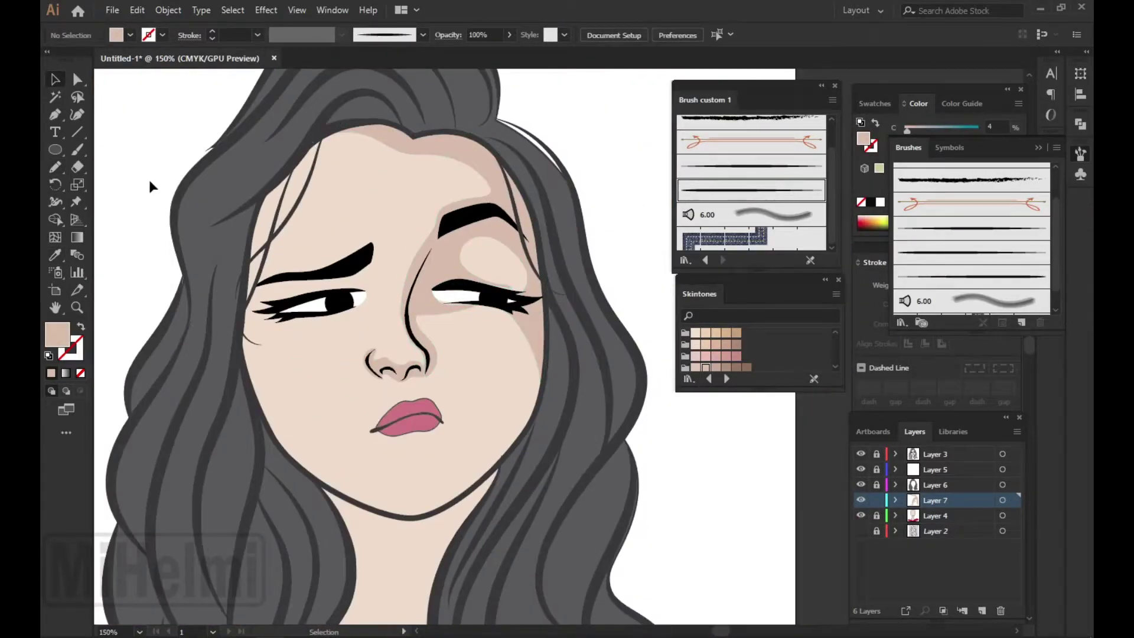
{"action": "scroll", "coordinate": [480, 311], "scroll_direction": "up", "scroll_amount": 2}
{"action": "left_click_drag", "start_coordinate": [448, 238], "coordinate": [487, 189]}
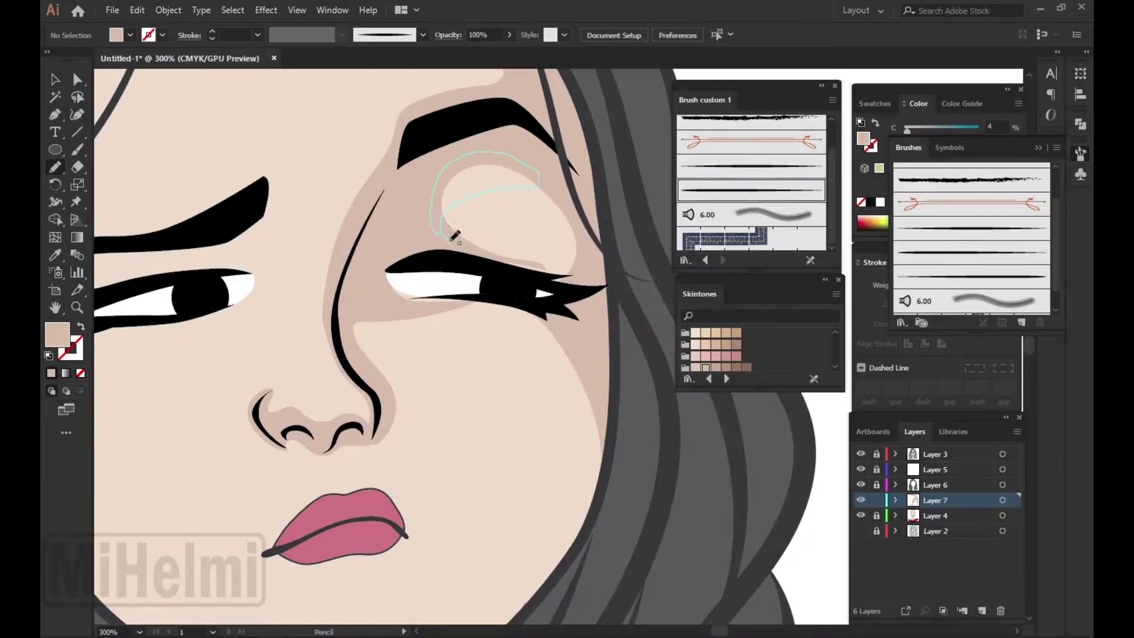
{"action": "left_click_drag", "start_coordinate": [455, 237], "coordinate": [449, 233]}
{"action": "key", "text": "v"}
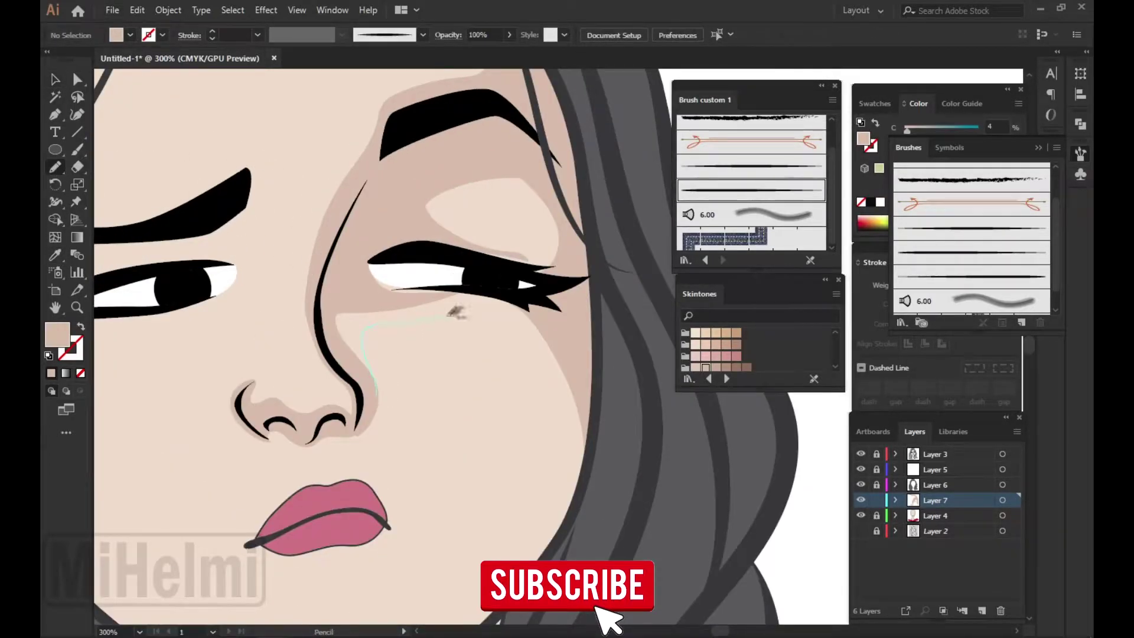
{"action": "left_click_drag", "start_coordinate": [340, 299], "coordinate": [366, 280]}
{"action": "key", "text": "v"}
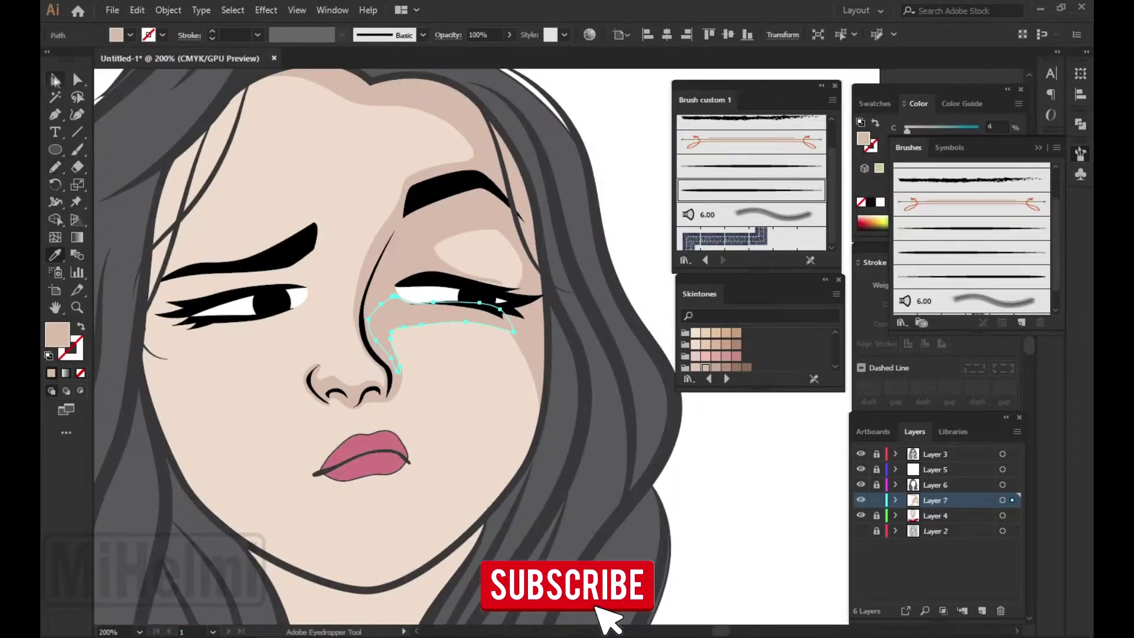
- Pencil another eyelid highlight and a shading stroke between the nose and lips
{"action": "scroll", "coordinate": [366, 296], "scroll_direction": "down", "scroll_amount": 4}
{"action": "scroll", "coordinate": [366, 295], "scroll_direction": "up", "scroll_amount": 3}
{"action": "left_click", "coordinate": [55, 167]}
{"action": "scroll", "coordinate": [411, 280], "scroll_direction": "up", "scroll_amount": 1}
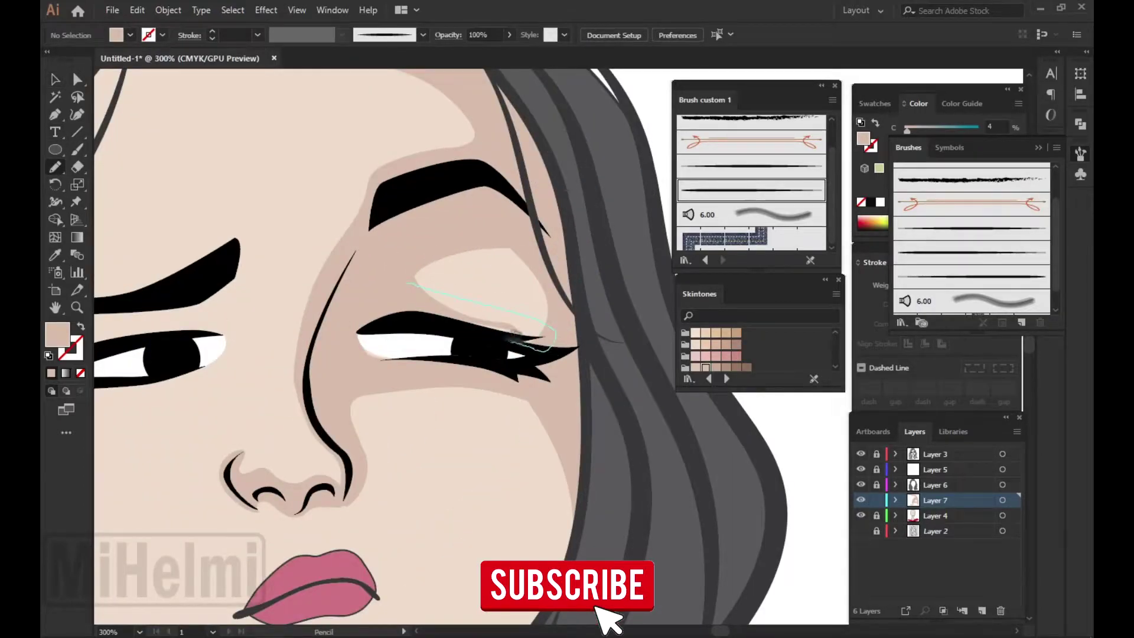
{"action": "left_click_drag", "start_coordinate": [554, 335], "coordinate": [549, 333]}
{"action": "key", "text": "v"}
{"action": "scroll", "coordinate": [608, 165], "scroll_direction": "down", "scroll_amount": 4}
{"action": "scroll", "coordinate": [103, 222], "scroll_direction": "up", "scroll_amount": 2}
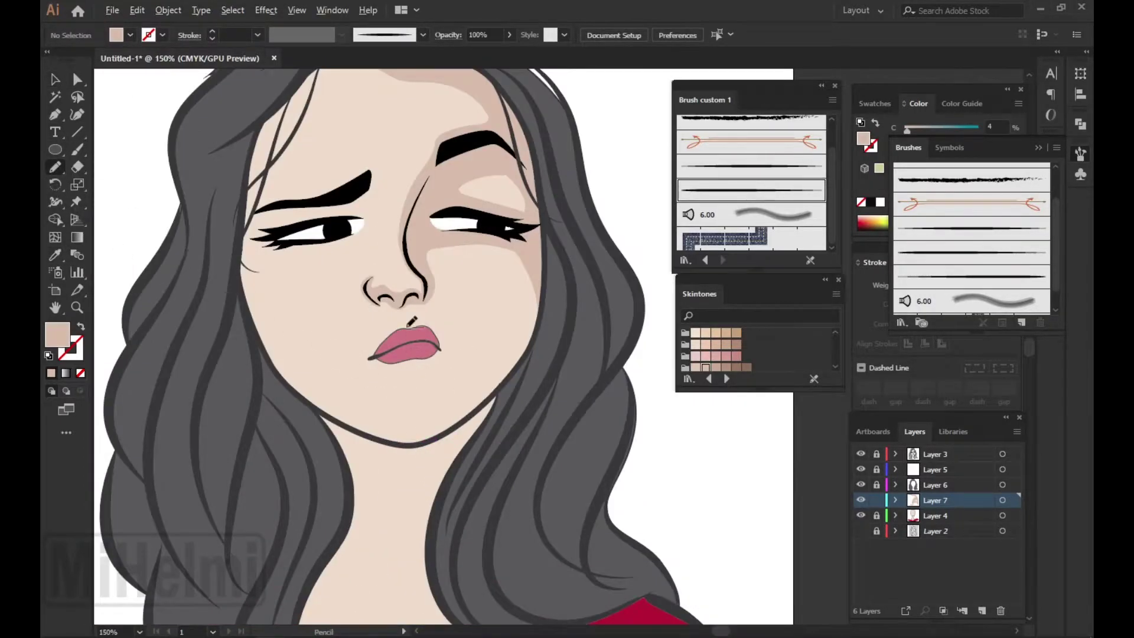
{"action": "scroll", "coordinate": [414, 324], "scroll_direction": "up", "scroll_amount": 3}
{"action": "left_click_drag", "start_coordinate": [413, 284], "coordinate": [414, 284]}
- Draw a darker shadow shape under the lower lip
{"action": "scroll", "coordinate": [414, 284], "scroll_direction": "down", "scroll_amount": 2}
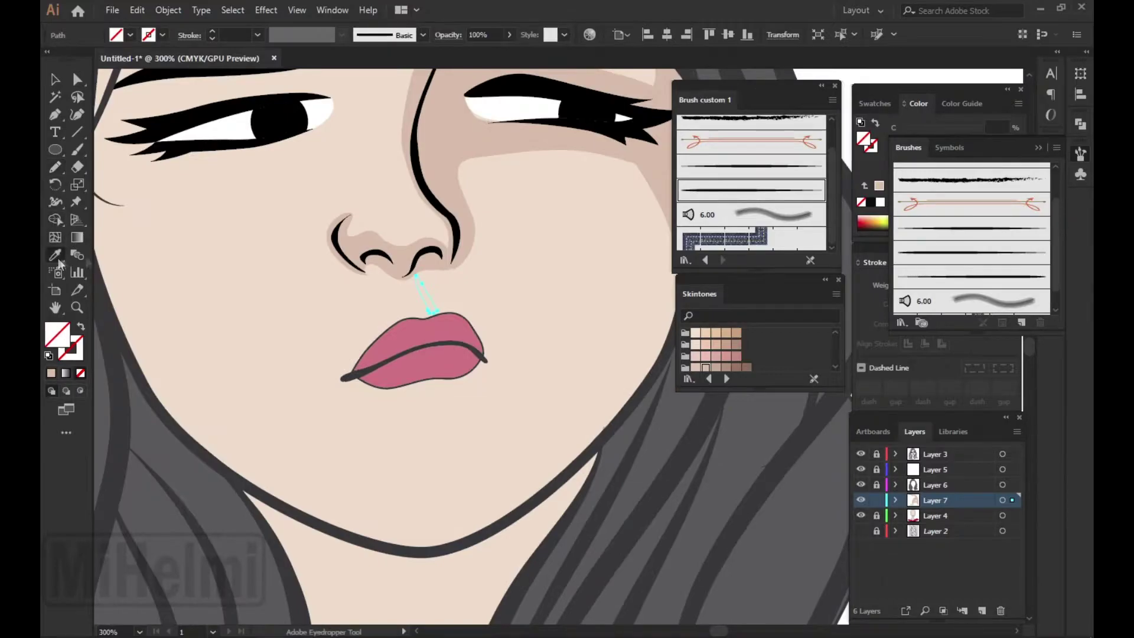
{"action": "scroll", "coordinate": [413, 284], "scroll_direction": "down", "scroll_amount": 1}
{"action": "scroll", "coordinate": [373, 241], "scroll_direction": "up", "scroll_amount": 2}
{"action": "scroll", "coordinate": [374, 241], "scroll_direction": "up", "scroll_amount": 1}
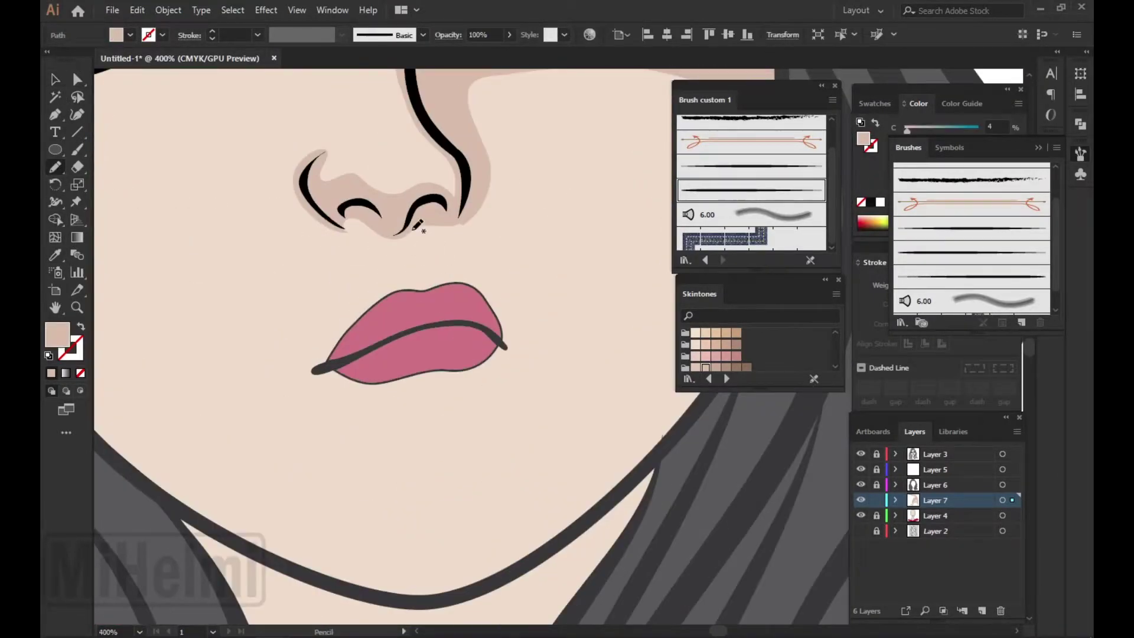
{"action": "scroll", "coordinate": [413, 237], "scroll_direction": "down", "scroll_amount": 2}
{"action": "scroll", "coordinate": [366, 296], "scroll_direction": "down", "scroll_amount": 1}
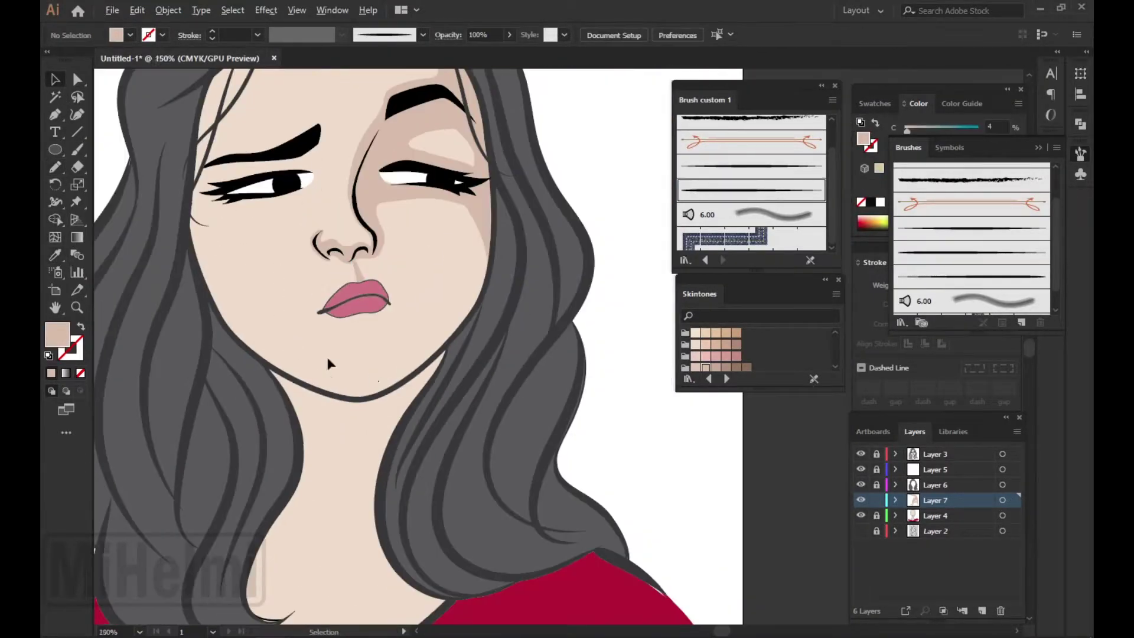
{"action": "scroll", "coordinate": [318, 305], "scroll_direction": "up", "scroll_amount": 3}
{"action": "left_click_drag", "start_coordinate": [367, 308], "coordinate": [368, 308]}
{"action": "scroll", "coordinate": [368, 308], "scroll_direction": "down", "scroll_amount": 1}
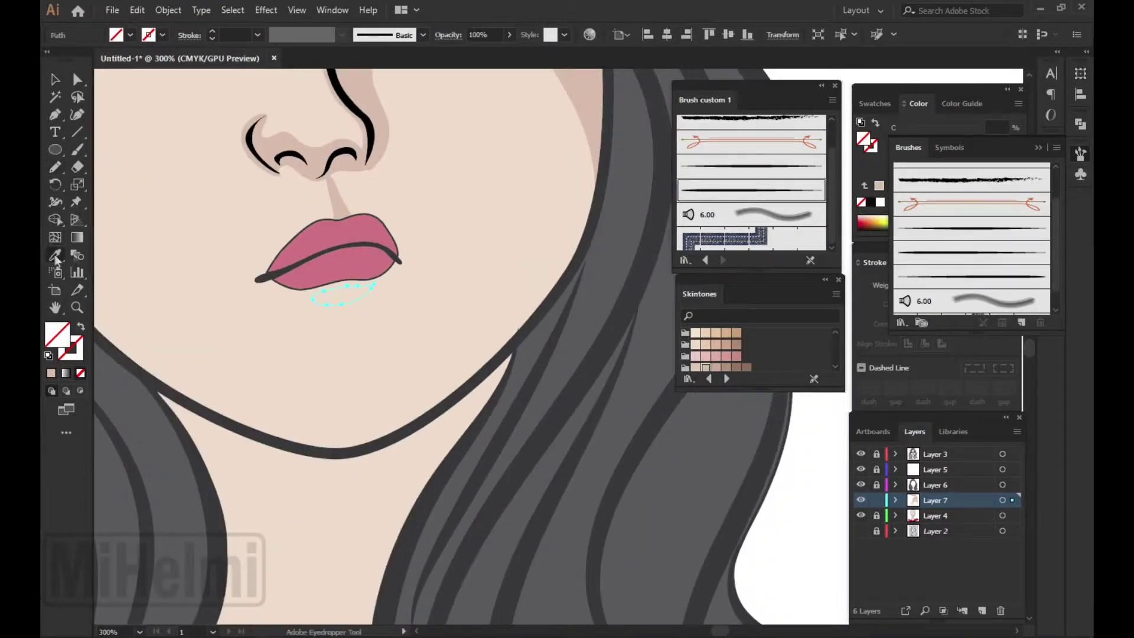
{"action": "scroll", "coordinate": [390, 290], "scroll_direction": "down", "scroll_amount": 1}
{"action": "scroll", "coordinate": [412, 267], "scroll_direction": "up", "scroll_amount": 1}
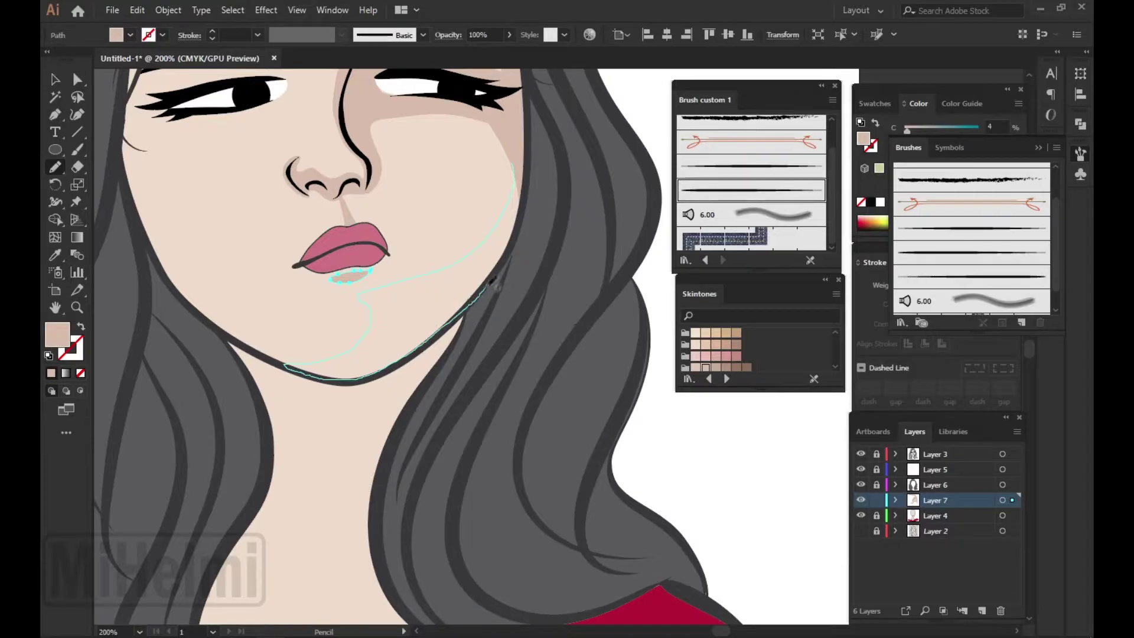
- Reshape the jaw shadow near the chin by pulling its anchor points lower with Direct Selection
{"action": "key", "text": "a"}
{"action": "scroll", "coordinate": [413, 266], "scroll_direction": "down", "scroll_amount": 2}
{"action": "scroll", "coordinate": [338, 371], "scroll_direction": "up", "scroll_amount": 2}
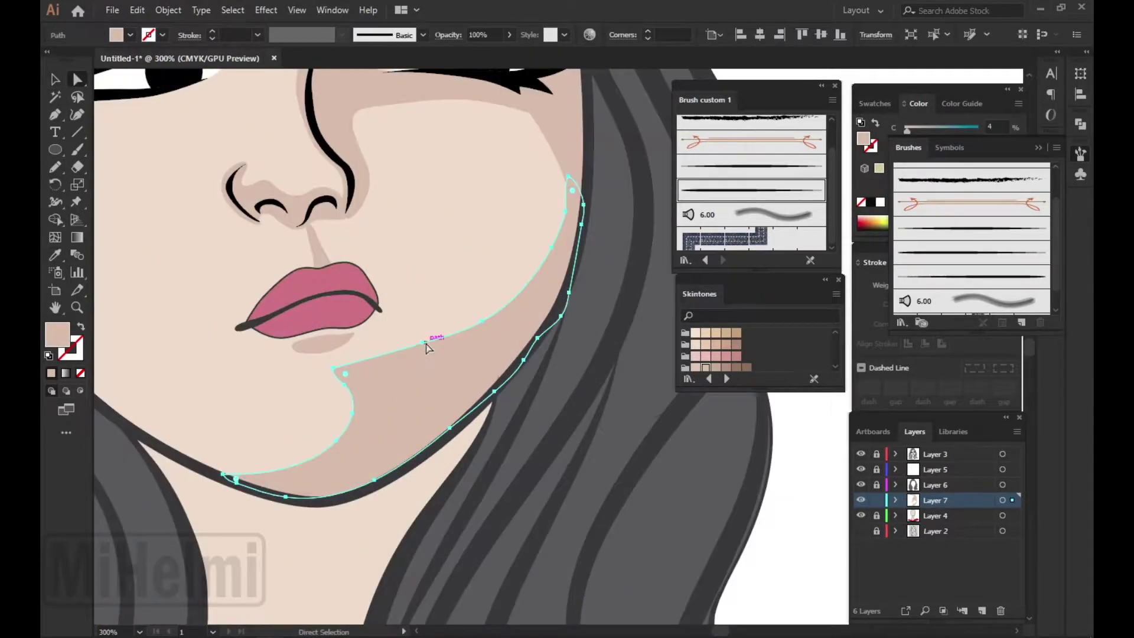
{"action": "left_click_drag", "start_coordinate": [488, 327], "coordinate": [354, 385]}
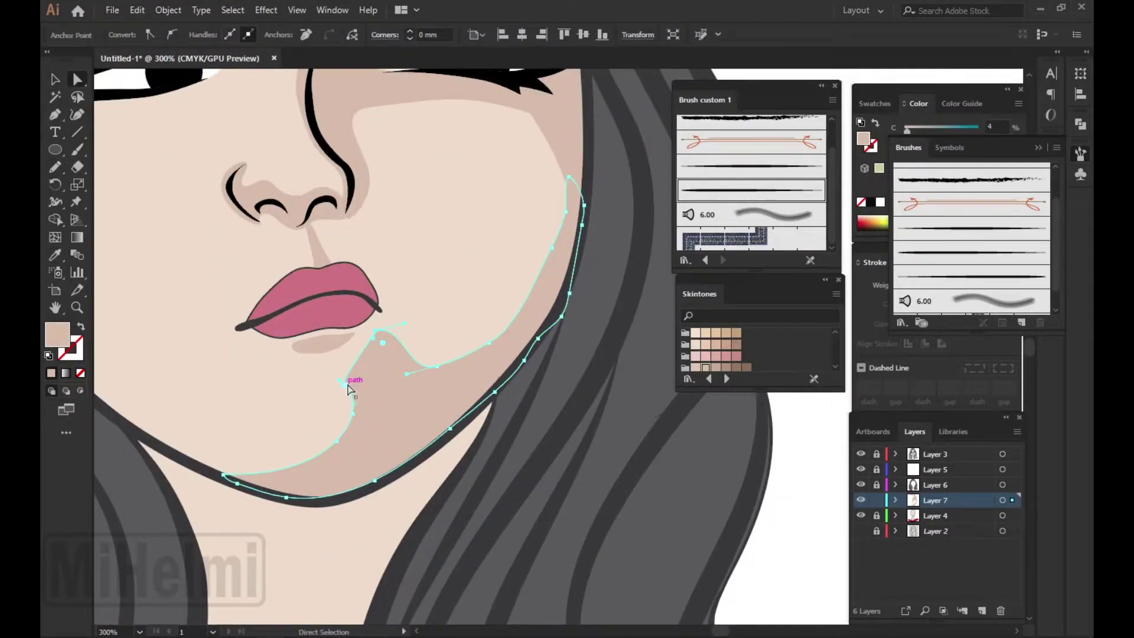
{"action": "left_click_drag", "start_coordinate": [363, 440], "coordinate": [349, 461]}
{"action": "scroll", "coordinate": [577, 459], "scroll_direction": "down", "scroll_amount": 2}
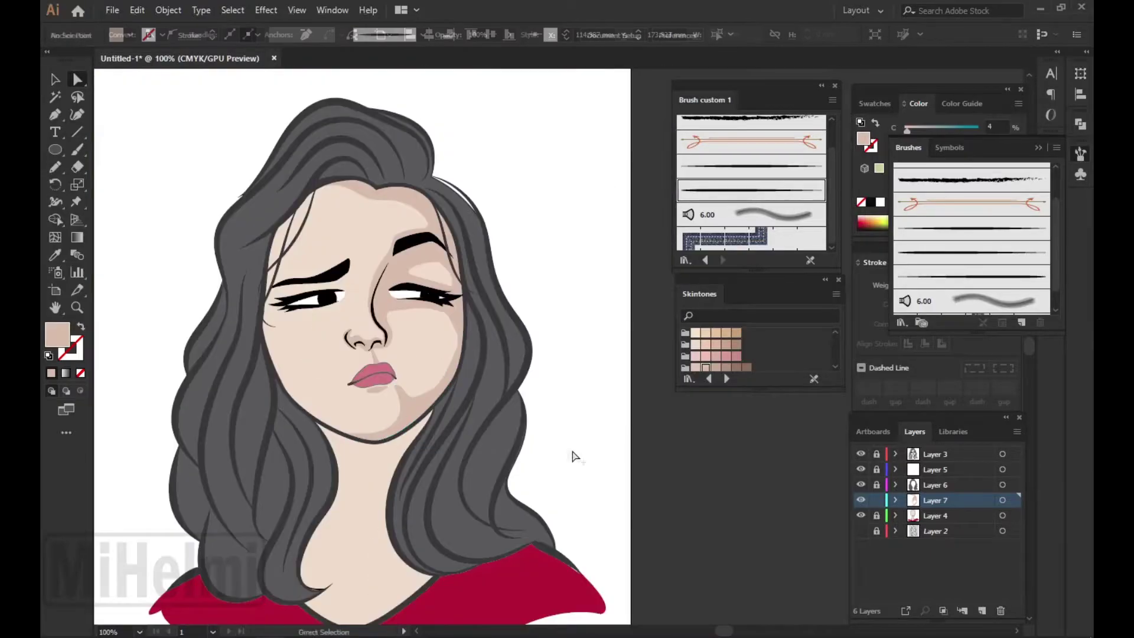
{"action": "scroll", "coordinate": [367, 422], "scroll_direction": "up", "scroll_amount": 2}
{"action": "key", "text": "ctrl+shift+a"}
{"action": "key", "text": "n"}
{"action": "scroll", "coordinate": [413, 295], "scroll_direction": "down", "scroll_amount": 2}
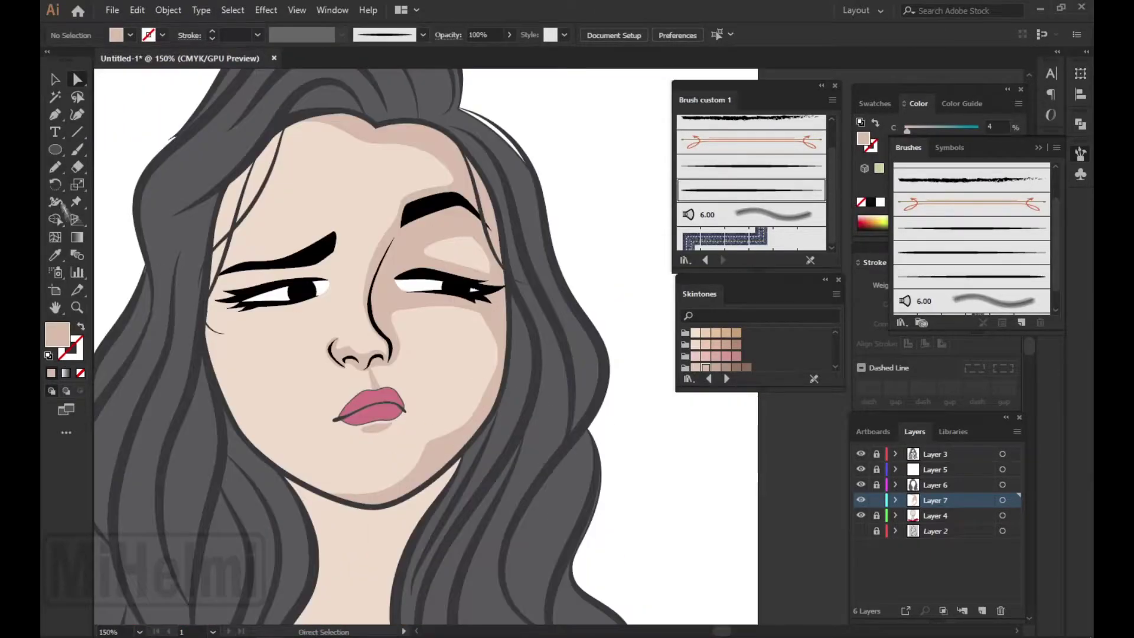
{"action": "scroll", "coordinate": [490, 297], "scroll_direction": "up", "scroll_amount": 2}
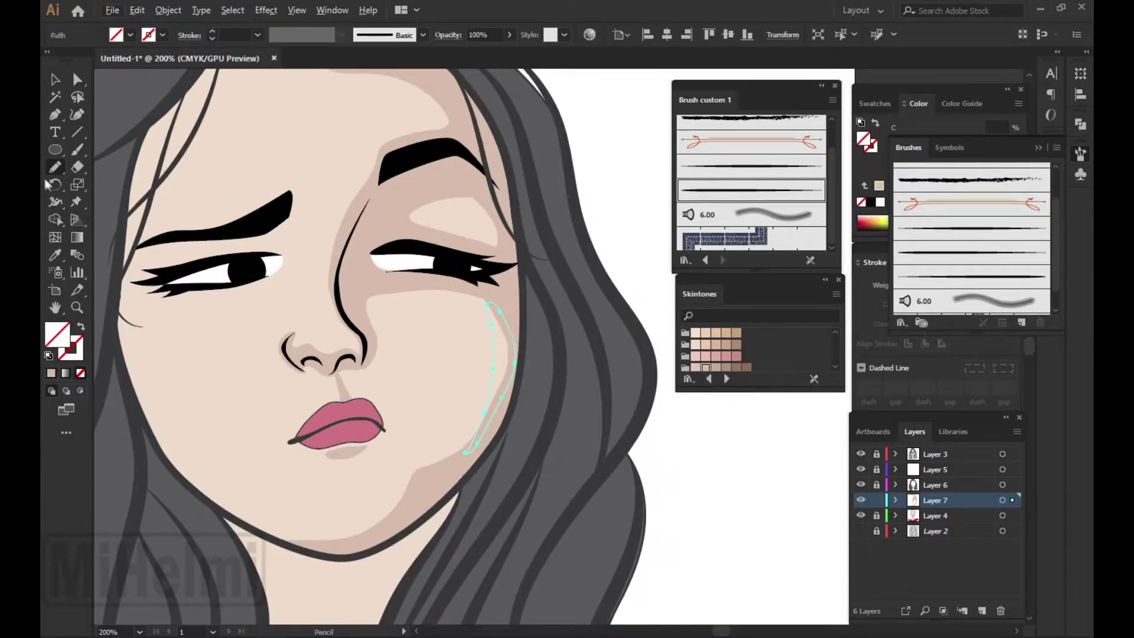
- Draw a right-cheek shadow and merge it with the existing face shading using Pathfinder Unite
{"action": "key", "text": "v"}
{"action": "scroll", "coordinate": [532, 319], "scroll_direction": "down", "scroll_amount": 2}
{"action": "scroll", "coordinate": [582, 323], "scroll_direction": "up", "scroll_amount": 2}
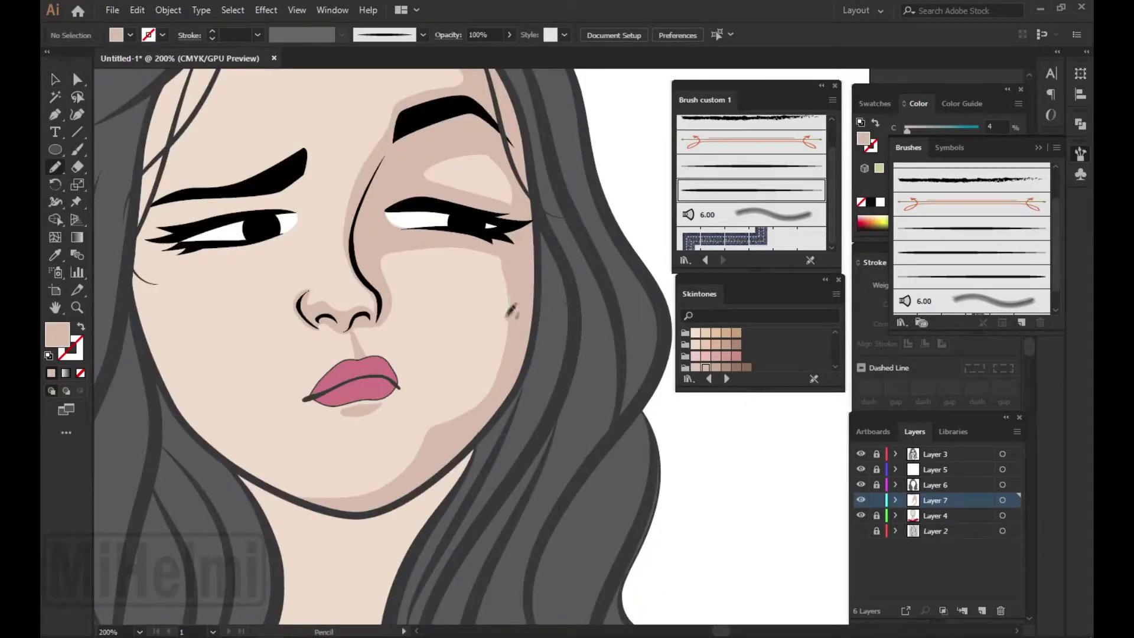
{"action": "left_click_drag", "start_coordinate": [496, 394], "coordinate": [493, 397]}
{"action": "scroll", "coordinate": [472, 355], "scroll_direction": "down", "scroll_amount": 1}
{"action": "key", "text": "v"}
{"action": "left_click", "coordinate": [430, 399], "text": "shift"}
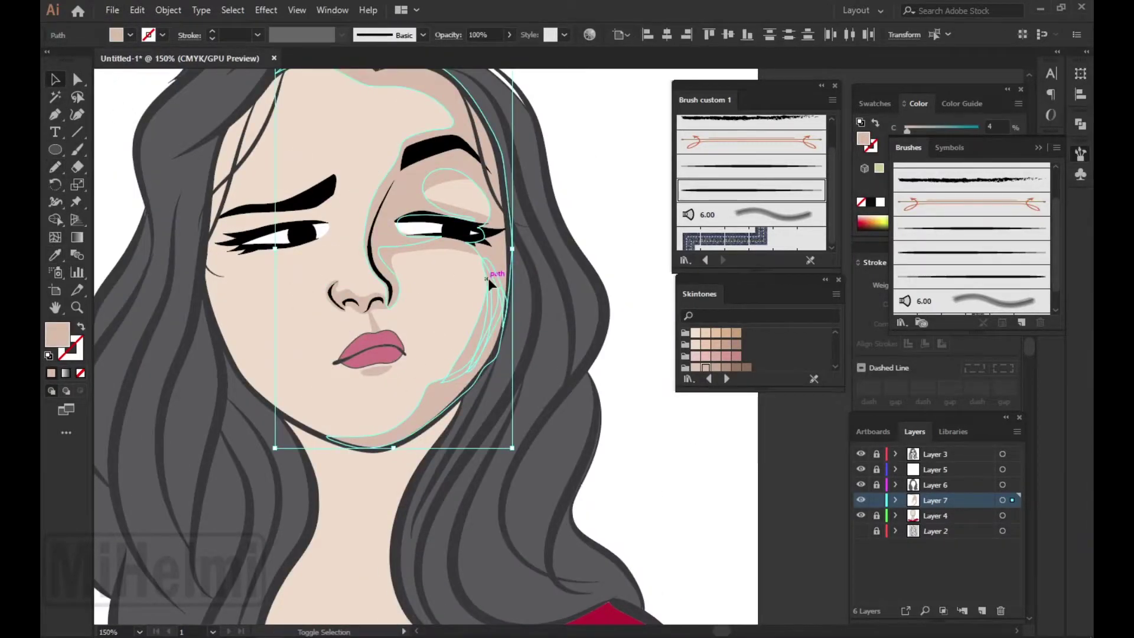
{"action": "left_click", "coordinate": [1080, 124]}
{"action": "left_click", "coordinate": [910, 157]}
{"action": "scroll", "coordinate": [473, 355], "scroll_direction": "down", "scroll_amount": 1}
{"action": "scroll", "coordinate": [413, 345], "scroll_direction": "up", "scroll_amount": 2}
- Smooth the cheek edge of the merged face shading with the Curvature tool
{"action": "key", "text": "a"}
{"action": "key", "text": "ctrl+shift+a"}
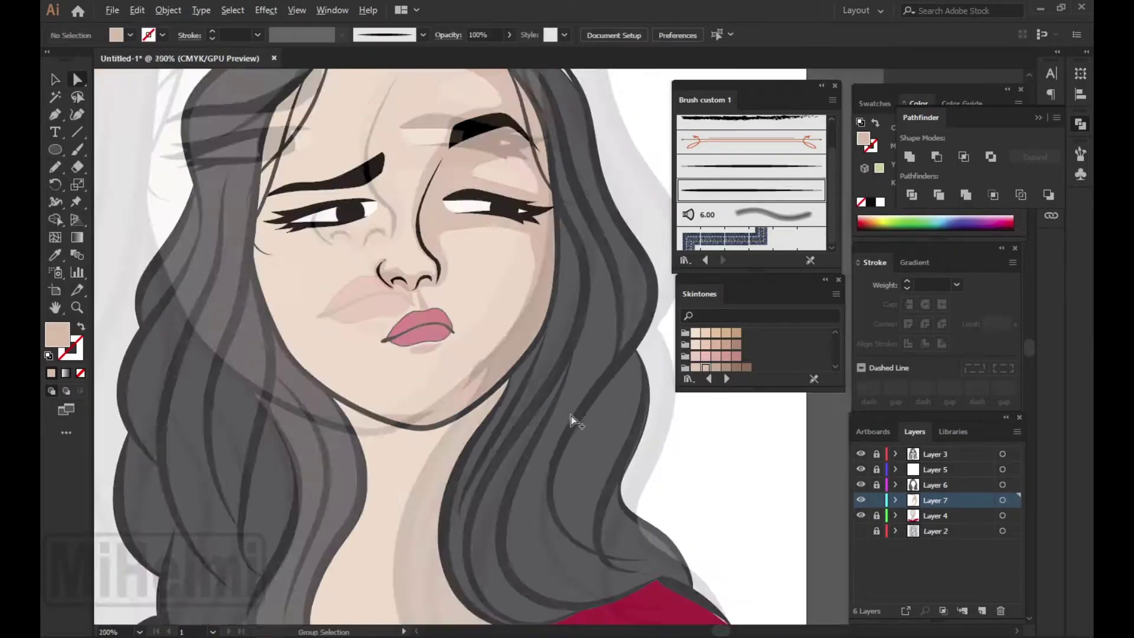
{"action": "scroll", "coordinate": [413, 347], "scroll_direction": "up", "scroll_amount": 1}
{"action": "left_click", "coordinate": [425, 296]}
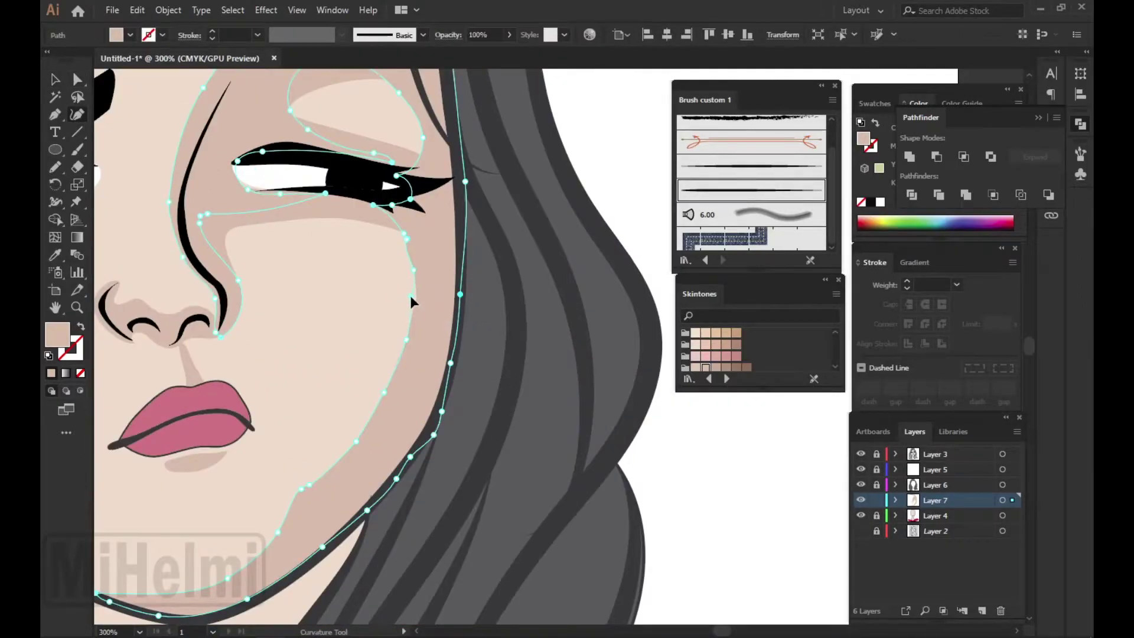
{"action": "key", "text": "shift+grave"}
{"action": "scroll", "coordinate": [428, 304], "scroll_direction": "up", "scroll_amount": 3}
{"action": "left_click_drag", "start_coordinate": [405, 282], "coordinate": [397, 284]}
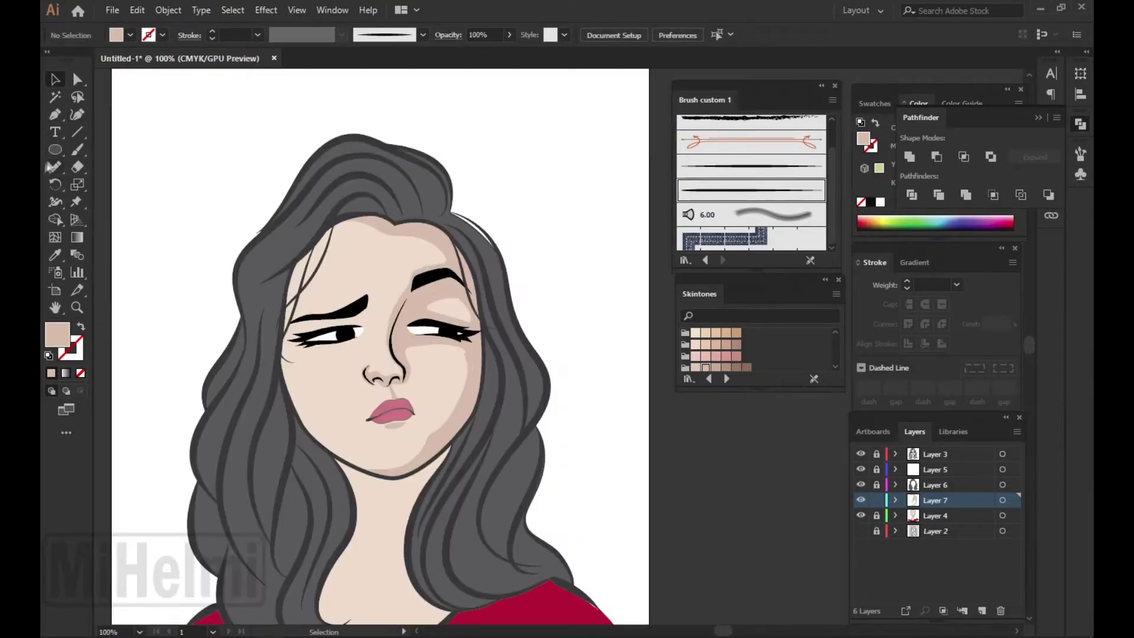
- Draw a shadow running down the left temple and cheek
{"action": "left_click", "coordinate": [53, 167]}
{"action": "key", "text": "ctrl+plus"}
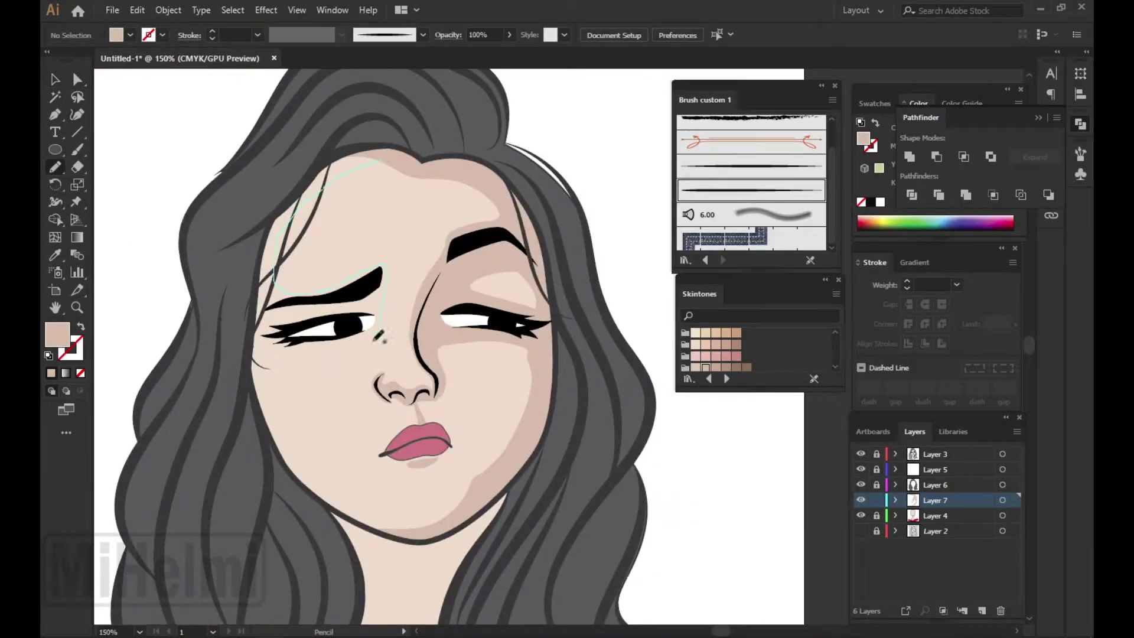
{"action": "left_click_drag", "start_coordinate": [291, 449], "coordinate": [297, 480]}
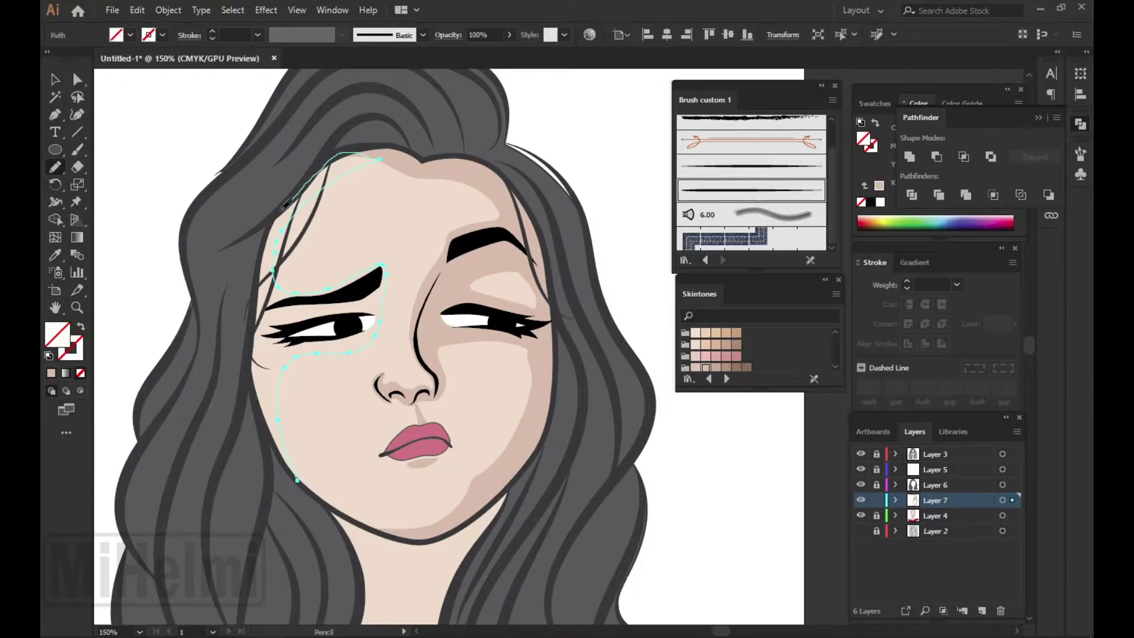
{"action": "key", "text": "ctrl+plus"}
{"action": "key", "text": "ctrl+plus"}
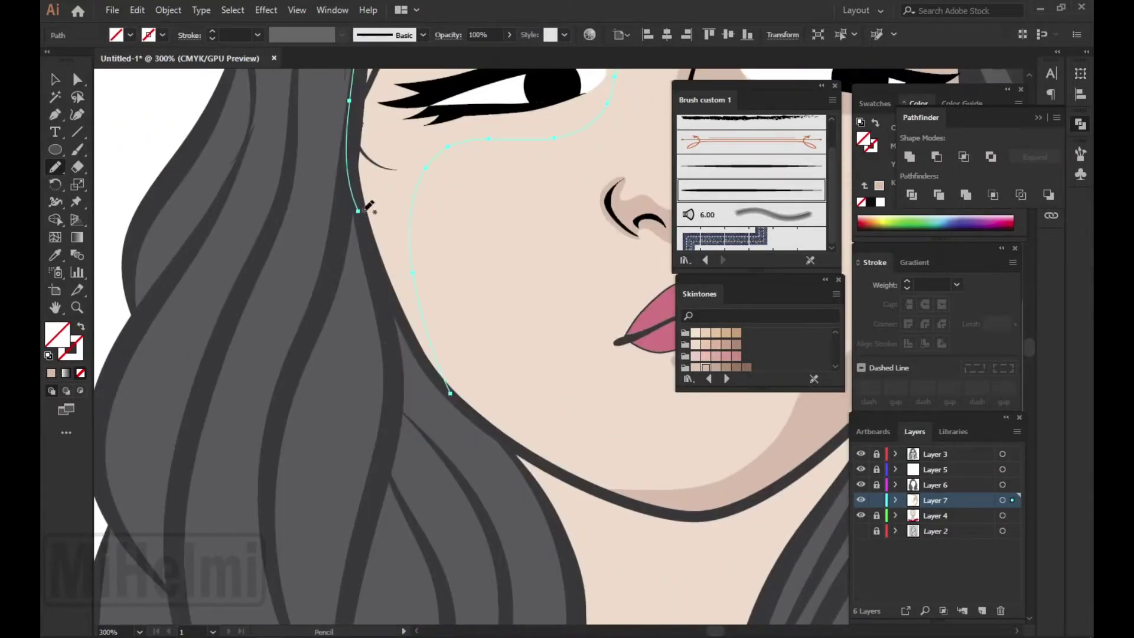
{"action": "key", "text": "ctrl+0"}
{"action": "key", "text": "ctrl+shift+a"}
{"action": "key", "text": "ctrl+minus"}
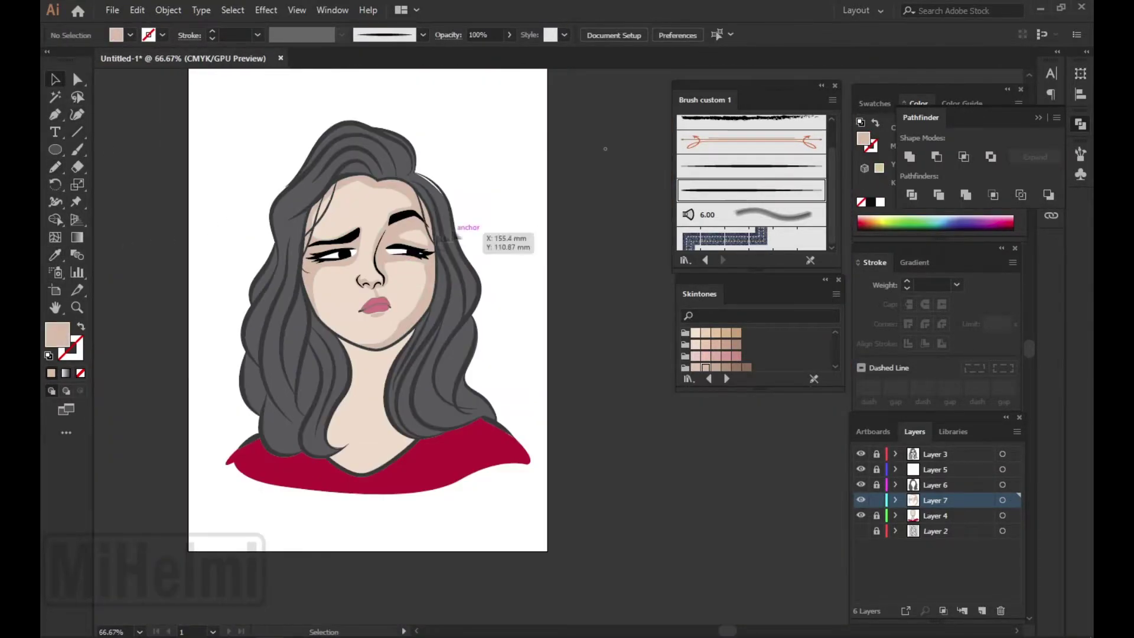
{"action": "key", "text": "ctrl+plus"}
{"action": "key", "text": "ctrl+plus"}
{"action": "key", "text": "ctrl+plus"}
{"action": "key", "text": "ctrl+plus"}
{"action": "key", "text": "ctrl+plus"}
- Draw a shadow shape on the left eyelid and fill it with the shadow tone
{"action": "left_click_drag", "start_coordinate": [262, 236], "coordinate": [263, 237]}
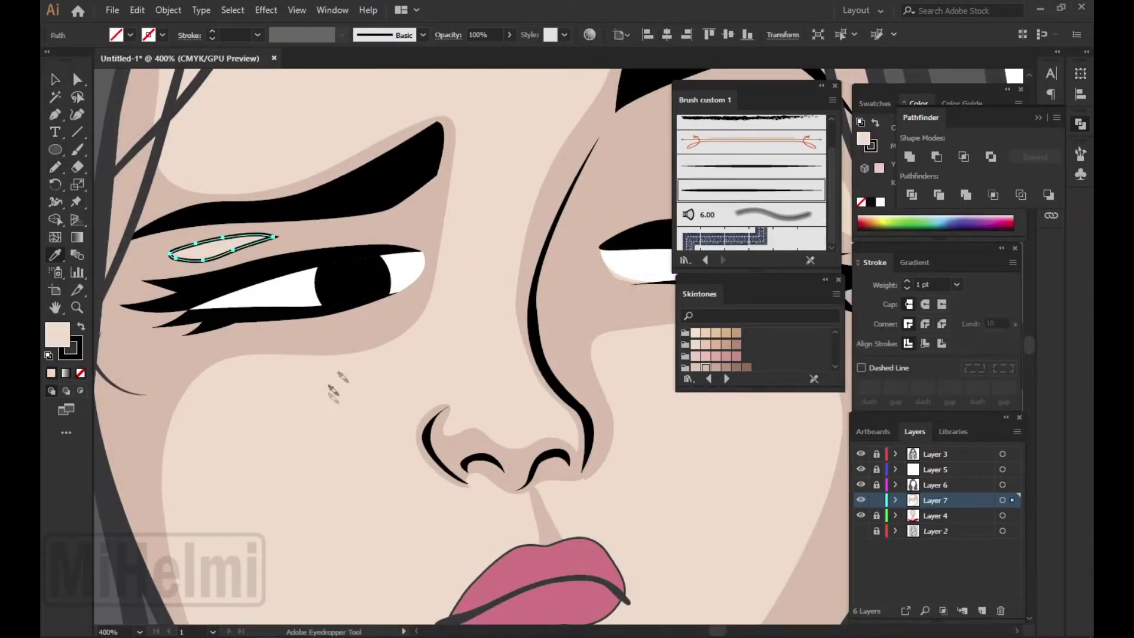
{"action": "key", "text": "ctrl+minus"}
{"action": "left_click", "coordinate": [130, 35]}
{"action": "key", "text": "Escape"}
{"action": "key", "text": "ctrl+minus"}
{"action": "key", "text": "ctrl+minus"}
{"action": "key", "text": "v"}
{"action": "key", "text": "ctrl+plus"}
{"action": "key", "text": "n"}
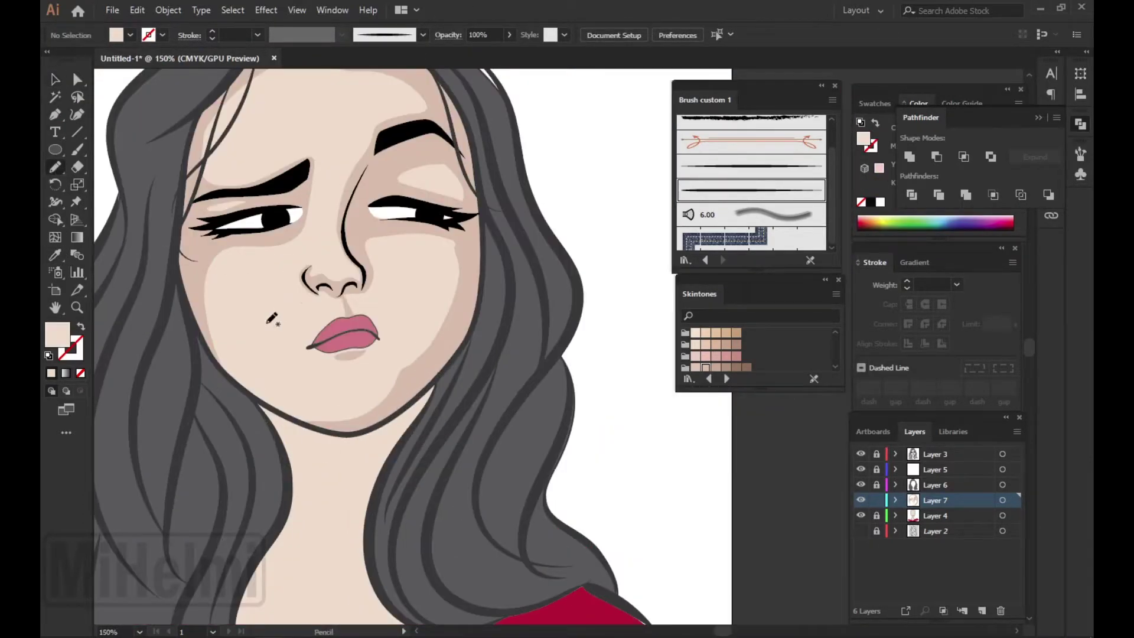
- Draw a shadow along the left jawline
{"action": "left_click_drag", "start_coordinate": [306, 419], "coordinate": [323, 426]}
{"action": "key", "text": "ctrl+plus"}
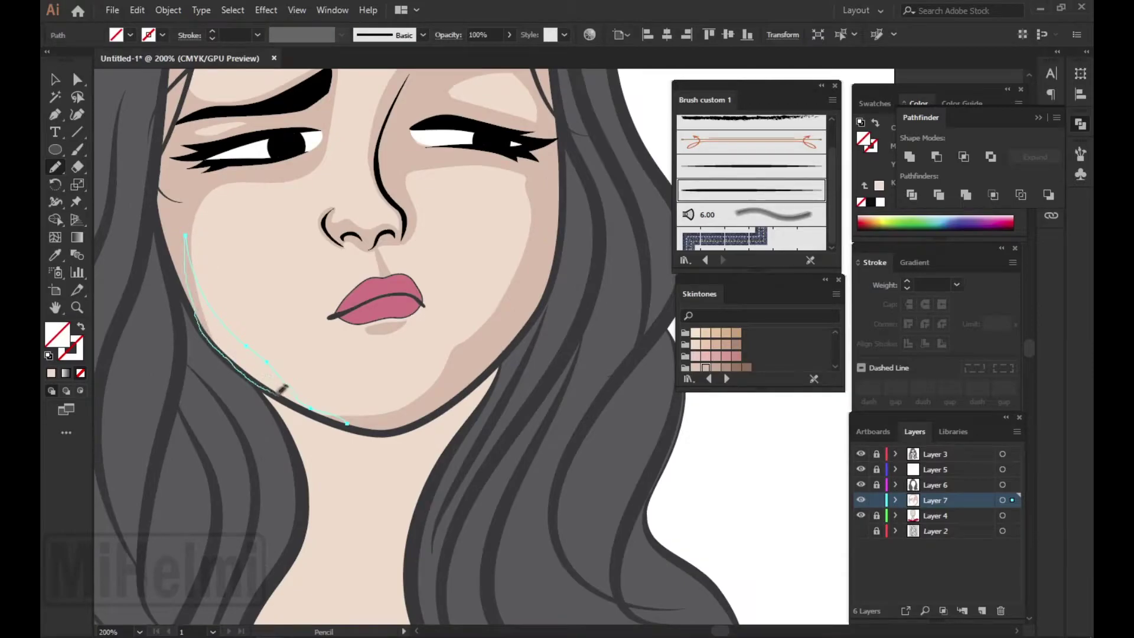
{"action": "key", "text": "ctrl+minus"}
{"action": "key", "text": "ctrl+minus"}
{"action": "key", "text": "v"}
{"action": "left_click", "coordinate": [548, 313]}
{"action": "key", "text": "ctrl+plus"}
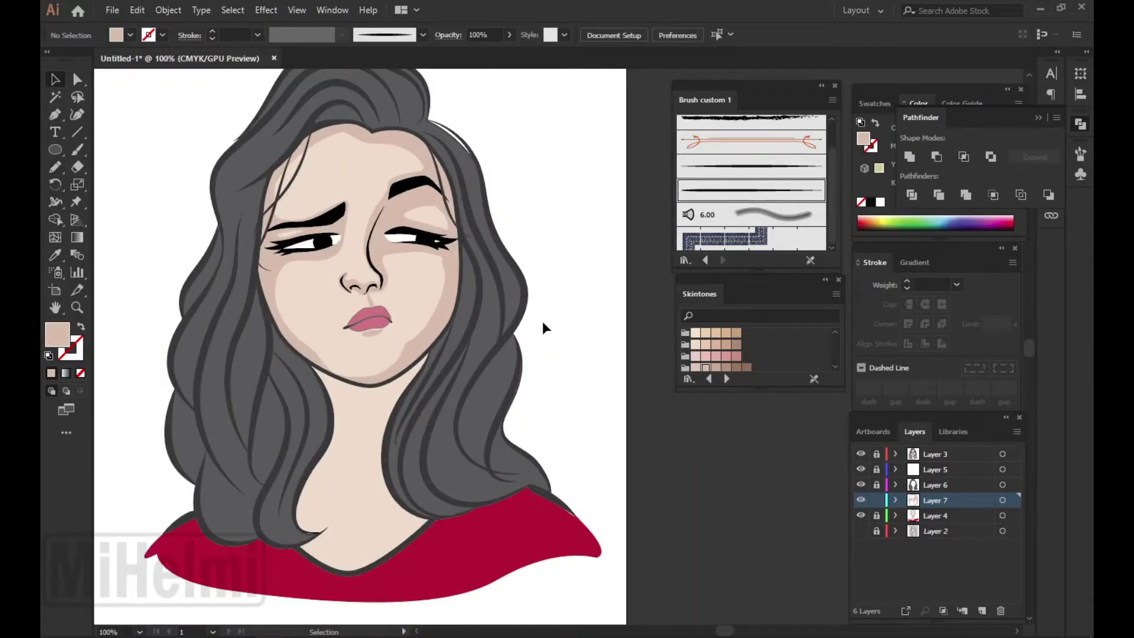
{"action": "key", "text": "n"}
{"action": "key", "text": "ctrl+plus"}
{"action": "scroll", "coordinate": [360, 348], "scroll_direction": "down", "scroll_amount": 3}
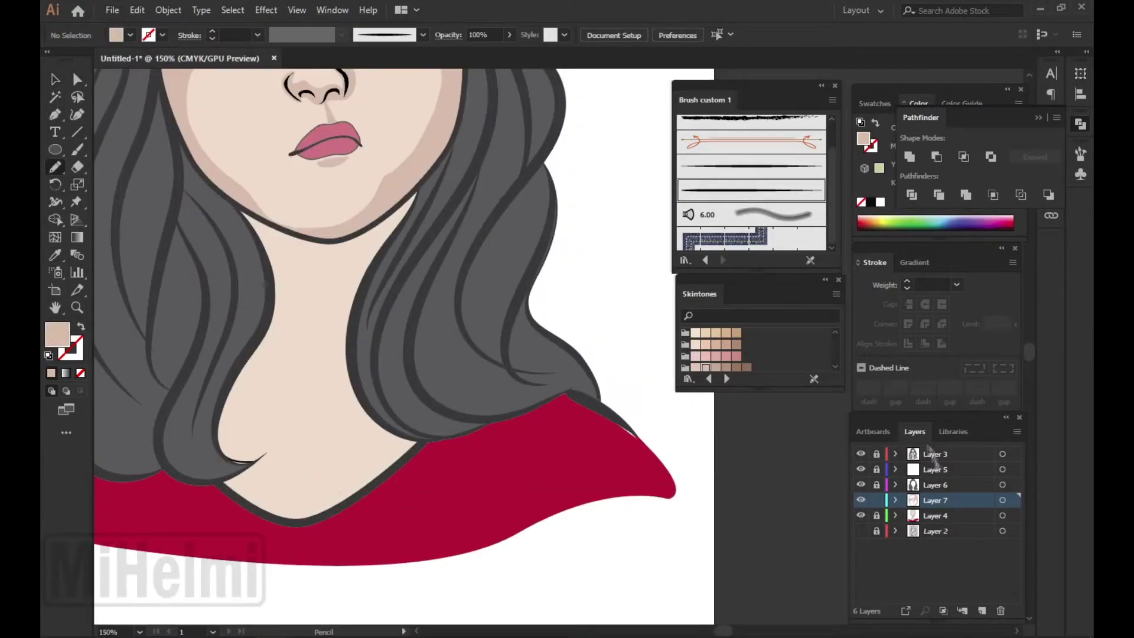
- Select and inspect the hair curl paths with Direct Selection, then deselect and refit the view
{"action": "key", "text": "a"}
{"action": "key", "text": "ctrl+plus"}
{"action": "key", "text": "ctrl+plus"}
{"action": "key", "text": "ctrl+plus"}
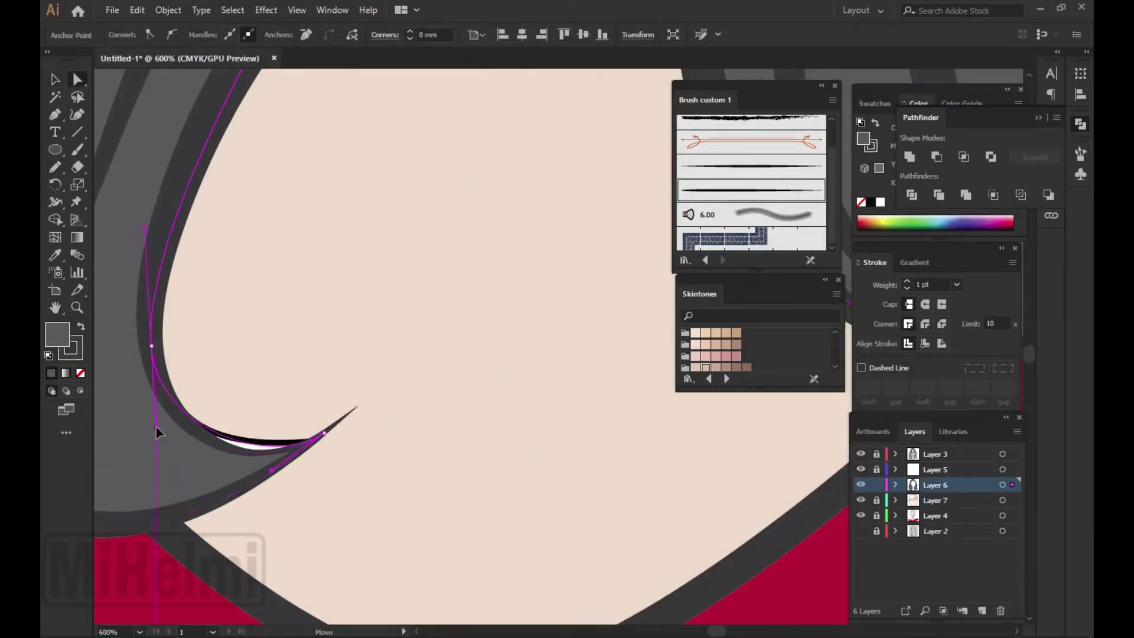
{"action": "left_click", "coordinate": [217, 451]}
{"action": "key", "text": "ctrl+minus"}
{"action": "key", "text": "ctrl+minus"}
{"action": "key", "text": "ctrl+minus"}
{"action": "key", "text": "ctrl+shift+a"}
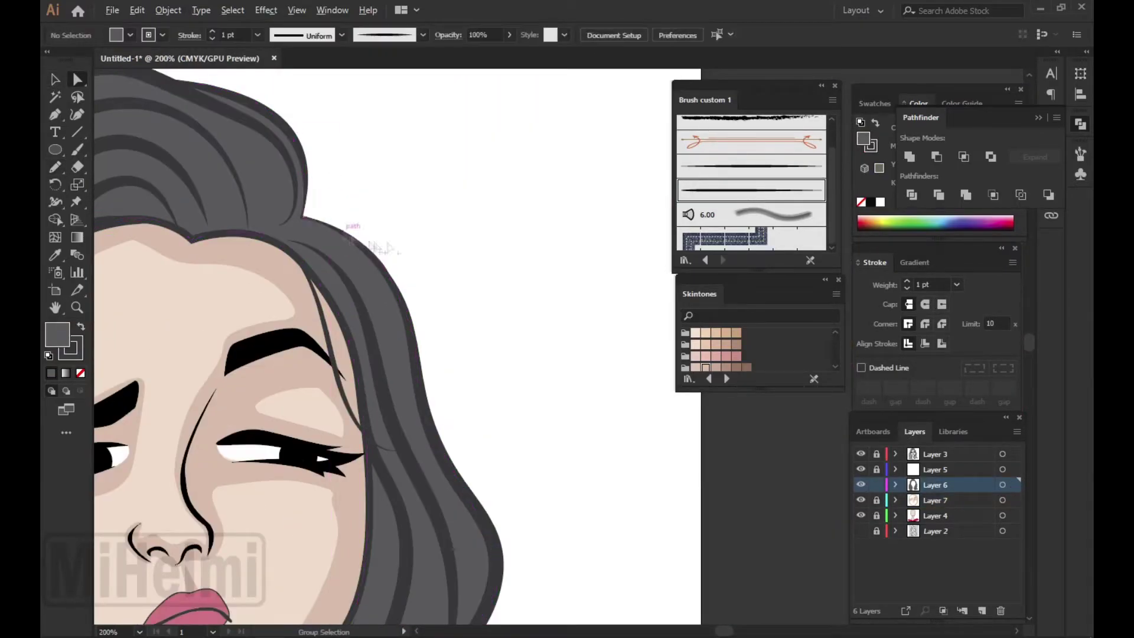
{"action": "key", "text": "ctrl+0"}
- Draw a shadow at the left lip corner and give it the sampled shading colour
{"action": "left_click", "coordinate": [43, 169]}
{"action": "scroll", "coordinate": [378, 339], "scroll_direction": "up", "scroll_amount": 3}
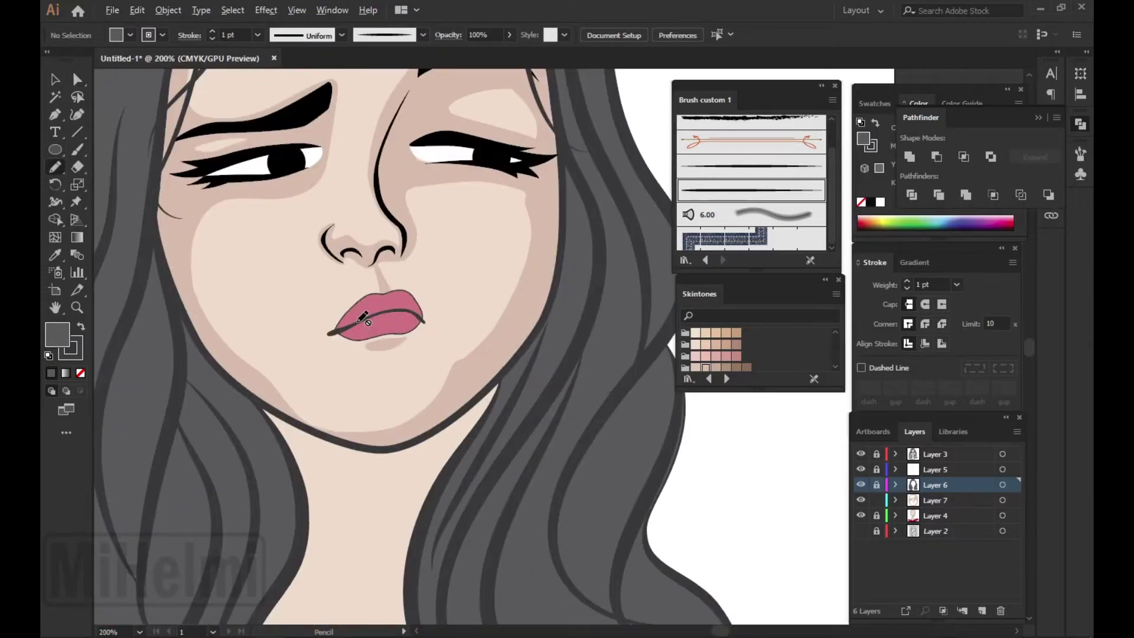
{"action": "scroll", "coordinate": [355, 327], "scroll_direction": "up", "scroll_amount": 2}
{"action": "left_click_drag", "start_coordinate": [347, 316], "coordinate": [342, 322]}
{"action": "key", "text": "i"}
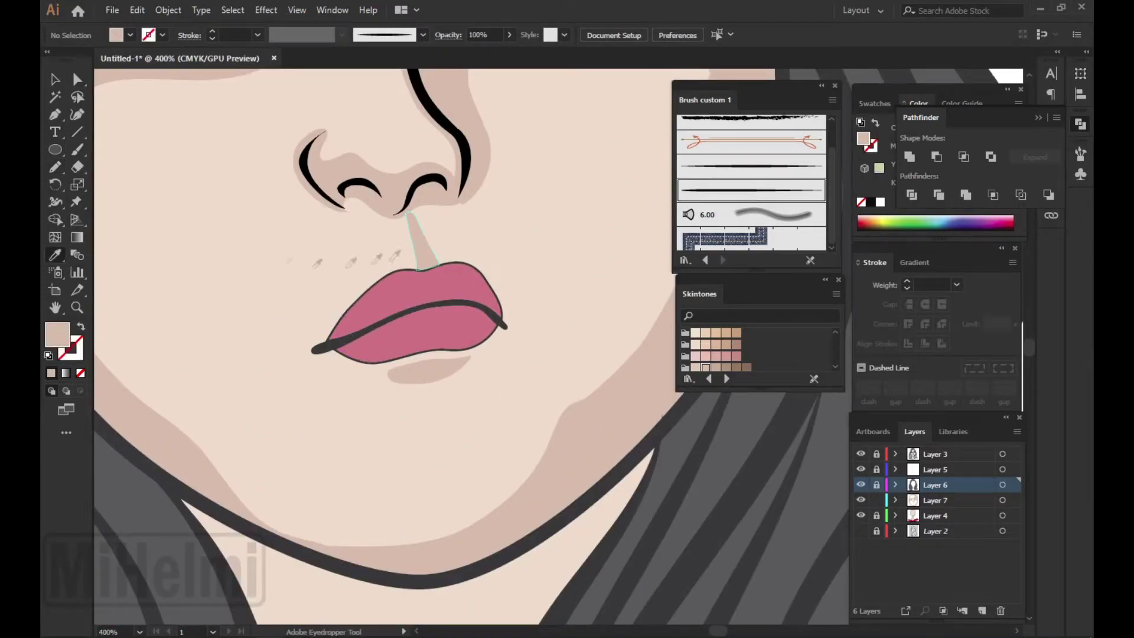
{"action": "left_click", "coordinate": [342, 320]}
{"action": "key", "text": "n"}
{"action": "left_click_drag", "start_coordinate": [305, 371], "coordinate": [342, 320]}
{"action": "key", "text": "i"}
{"action": "left_click", "coordinate": [425, 374]}
- Show the sketch layer and toggle the base colour layer to compare the shading
{"action": "left_click", "coordinate": [55, 170]}
{"action": "key", "text": "ctrl+minus"}
{"action": "key", "text": "ctrl+minus"}
{"action": "key", "text": "ctrl+minus"}
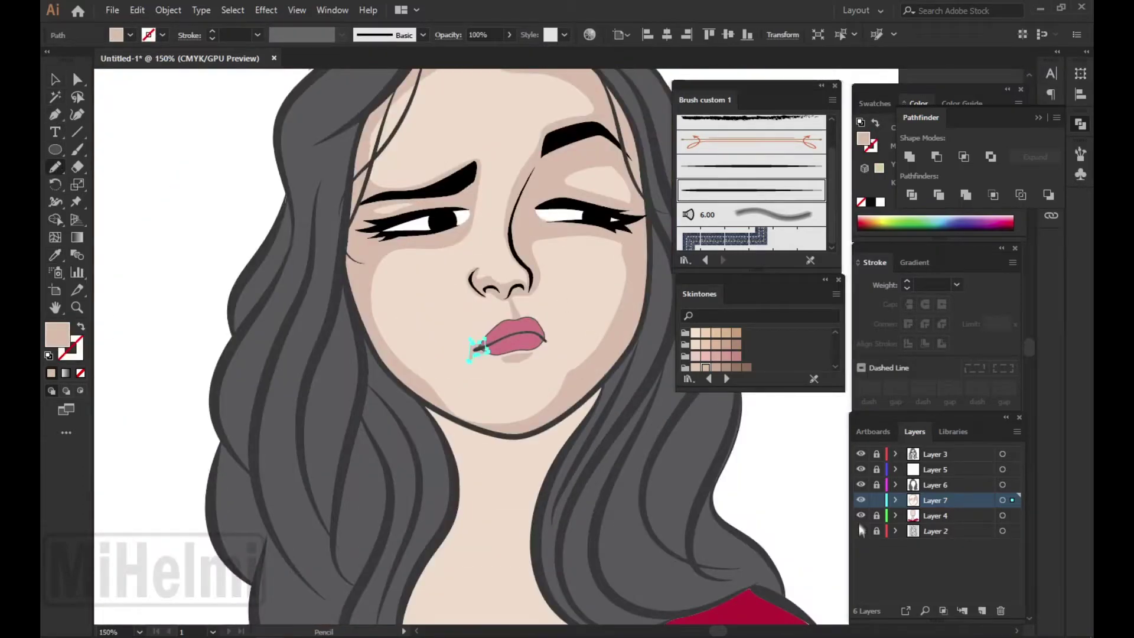
{"action": "left_click", "coordinate": [861, 531]}
{"action": "left_click", "coordinate": [861, 515]}
{"action": "left_click", "coordinate": [861, 515]}
{"action": "key", "text": "ctrl+minus"}
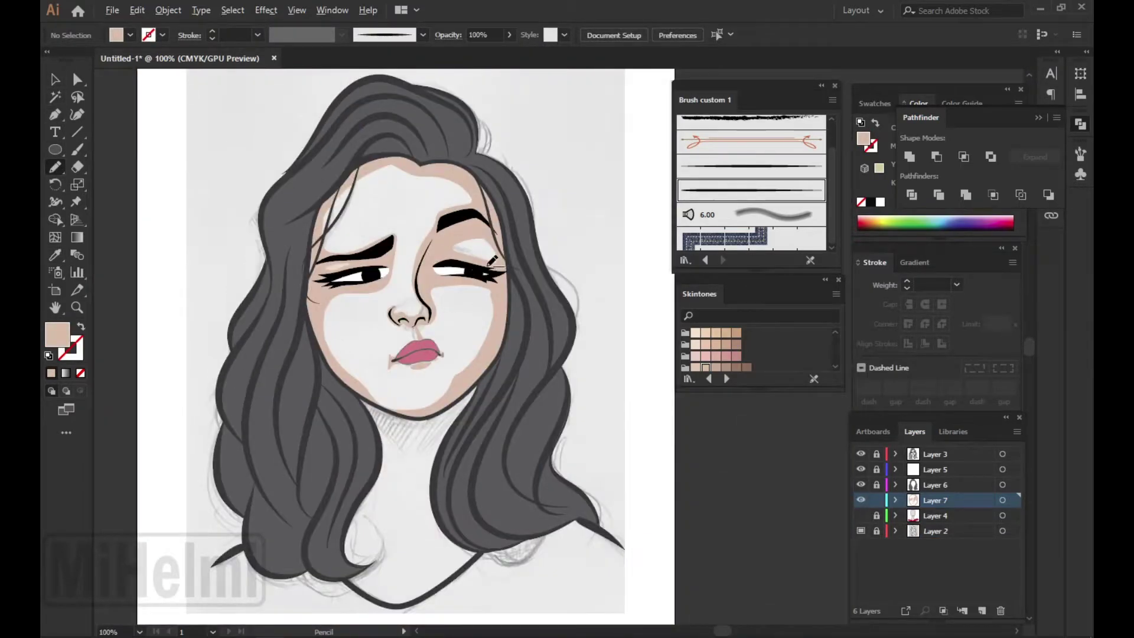
{"action": "left_click", "coordinate": [861, 515]}
- Draw a small shadow at the right lip corner
{"action": "scroll", "coordinate": [425, 374], "scroll_direction": "up", "scroll_amount": 5}
{"action": "left_click_drag", "start_coordinate": [455, 424], "coordinate": [454, 423]}
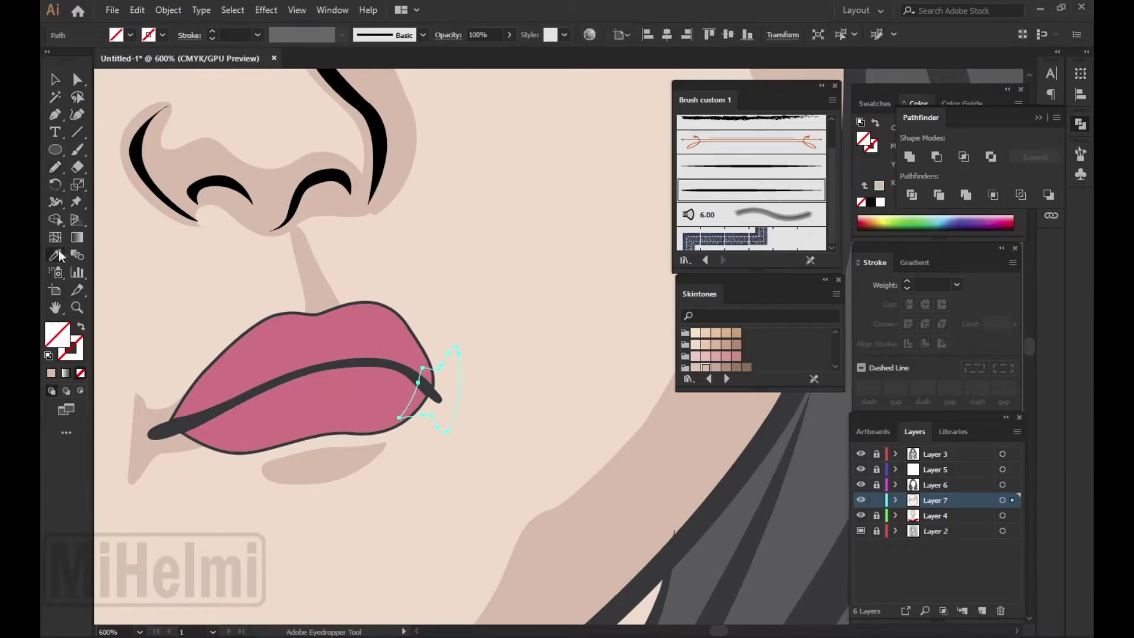
{"action": "key", "text": "ctrl+minus"}
{"action": "key", "text": "ctrl+minus"}
- Select the left jaw shading shape and simplify its anchors with Direct Selection
{"action": "scroll", "coordinate": [318, 292], "scroll_direction": "up", "scroll_amount": 2}
{"action": "key", "text": "v"}
{"action": "left_click", "coordinate": [276, 300]}
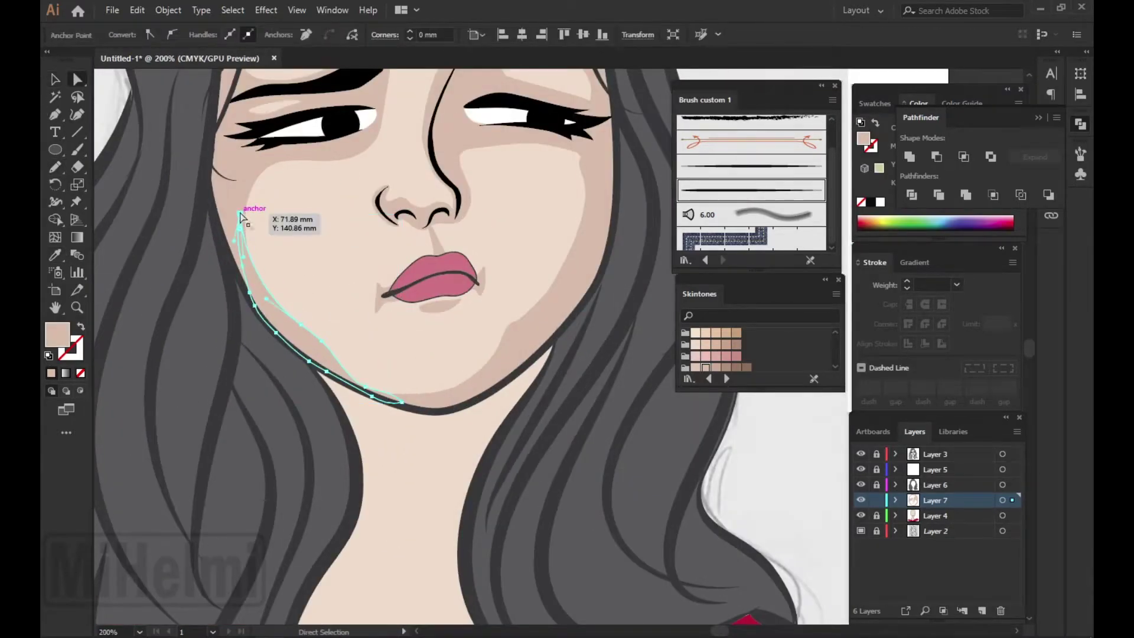
{"action": "key", "text": "a"}
{"action": "left_click", "coordinate": [331, 334]}
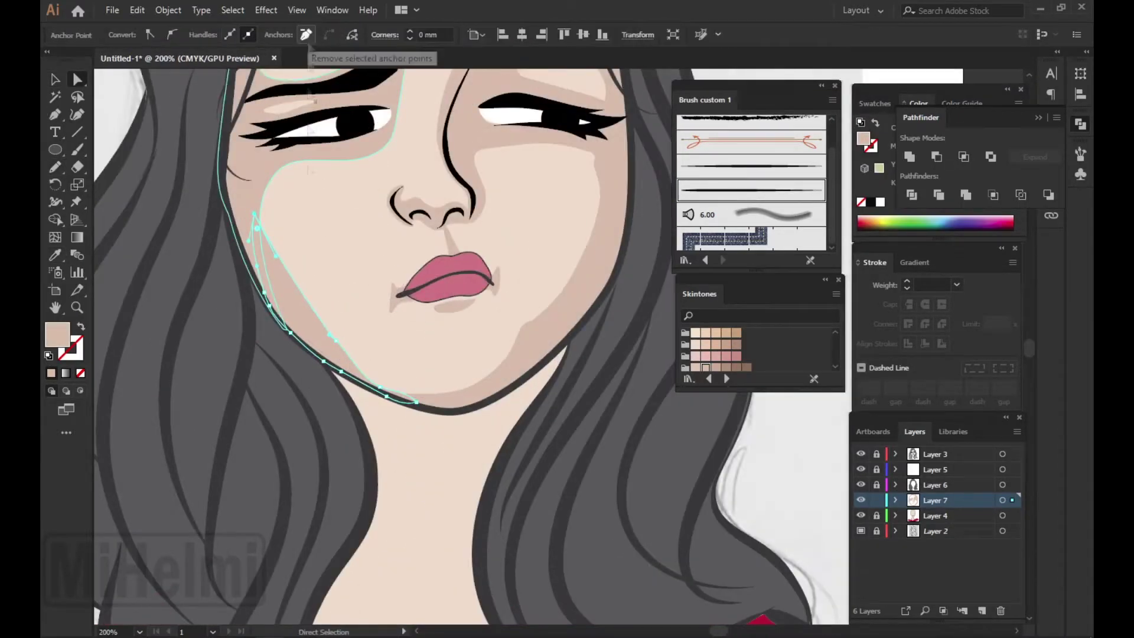
{"action": "key", "text": "ctrl+minus"}
{"action": "key", "text": "ctrl+minus"}
{"action": "key", "text": "ctrl+minus"}
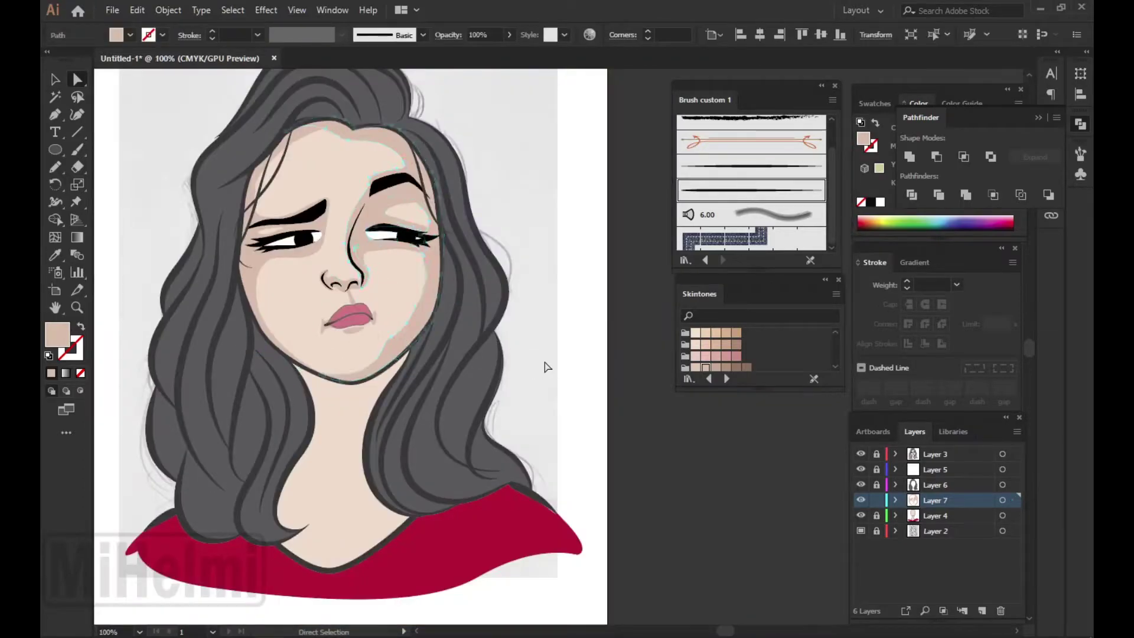
{"action": "key", "text": "n"}
{"action": "key", "text": "ctrl+plus"}
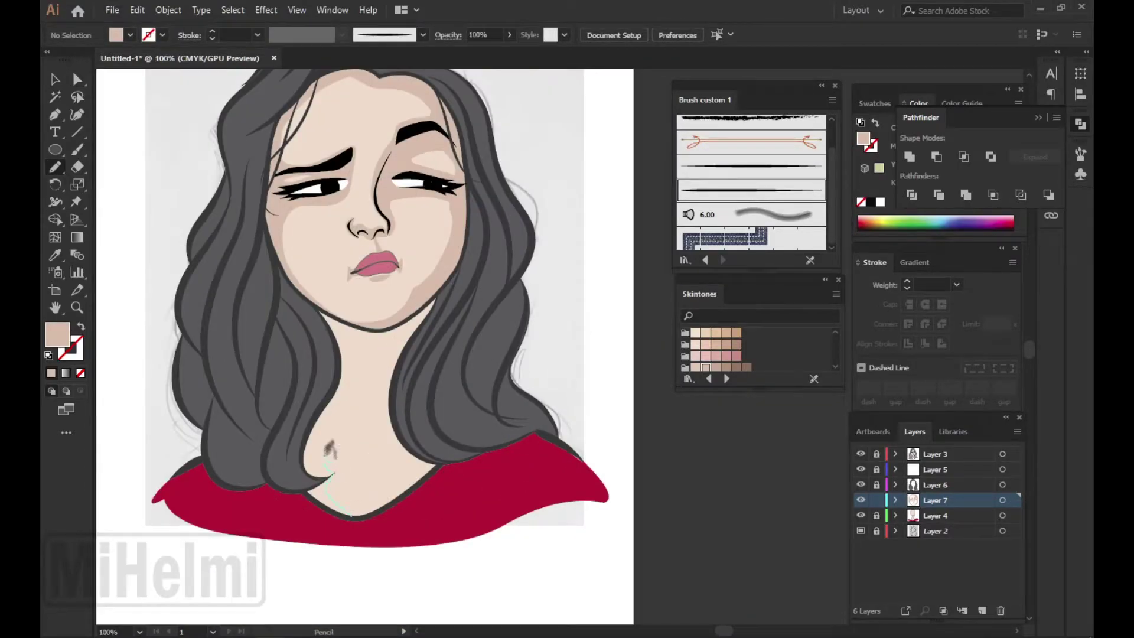
- Draw a closed neck shadow beneath the chin and fill it with a darker skin shade
{"action": "left_click_drag", "start_coordinate": [383, 387], "coordinate": [332, 505]}
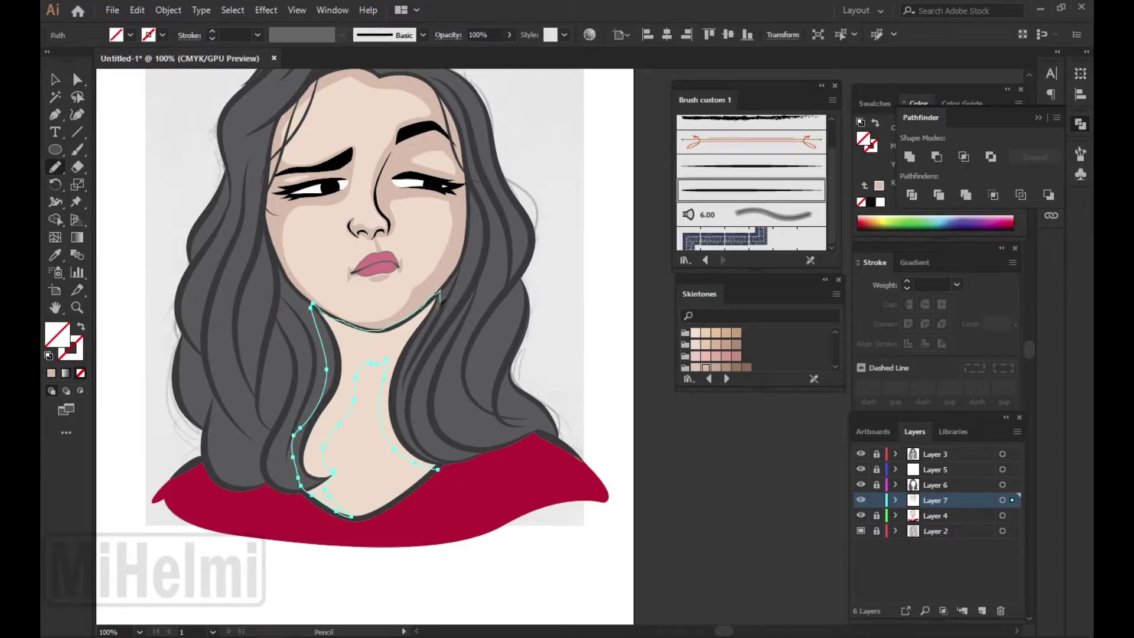
{"action": "left_click", "coordinate": [307, 236]}
{"action": "key", "text": "ctrl+0"}
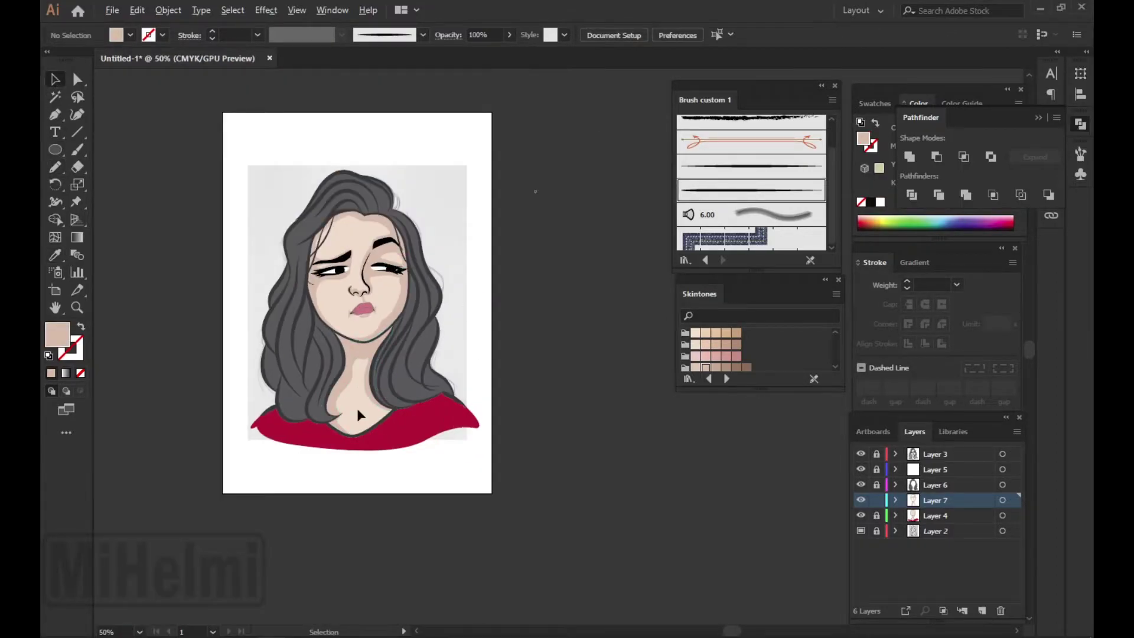
{"action": "scroll", "coordinate": [371, 275], "scroll_direction": "up", "scroll_amount": 2}
{"action": "key", "text": "a"}
{"action": "key", "text": "ctrl+shift+a"}
{"action": "key", "text": "ctrl+0"}
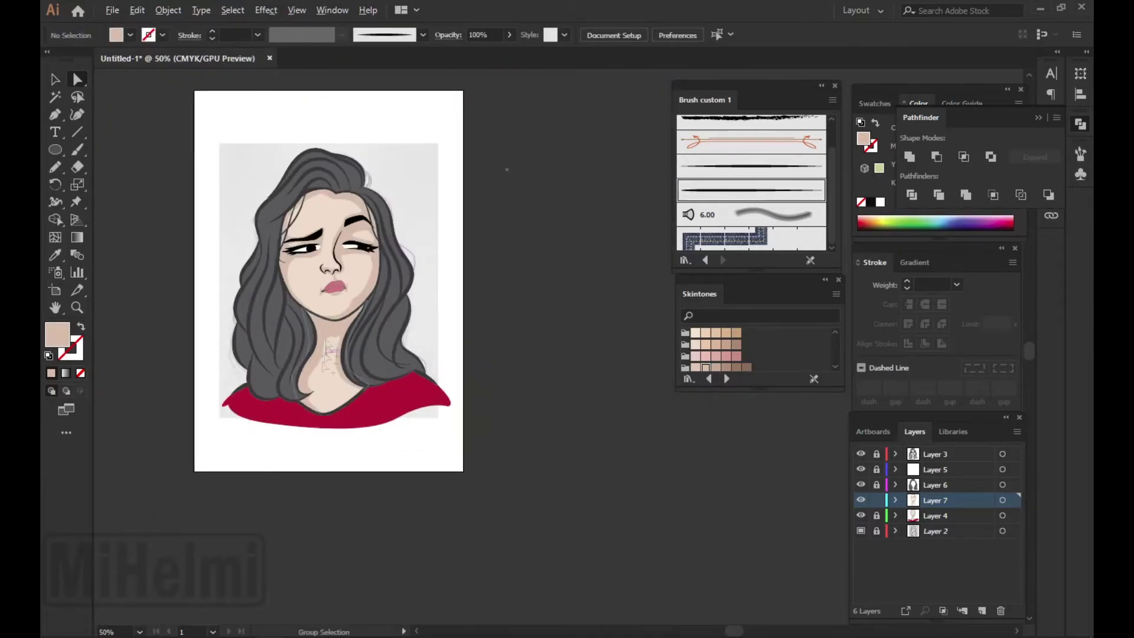
{"action": "scroll", "coordinate": [285, 282], "scroll_direction": "up", "scroll_amount": 2}
- Draw a small pale highlight shape on the chin
{"action": "key", "text": "n"}
{"action": "scroll", "coordinate": [285, 282], "scroll_direction": "up", "scroll_amount": 2}
{"action": "scroll", "coordinate": [286, 286], "scroll_direction": "down", "scroll_amount": 2}
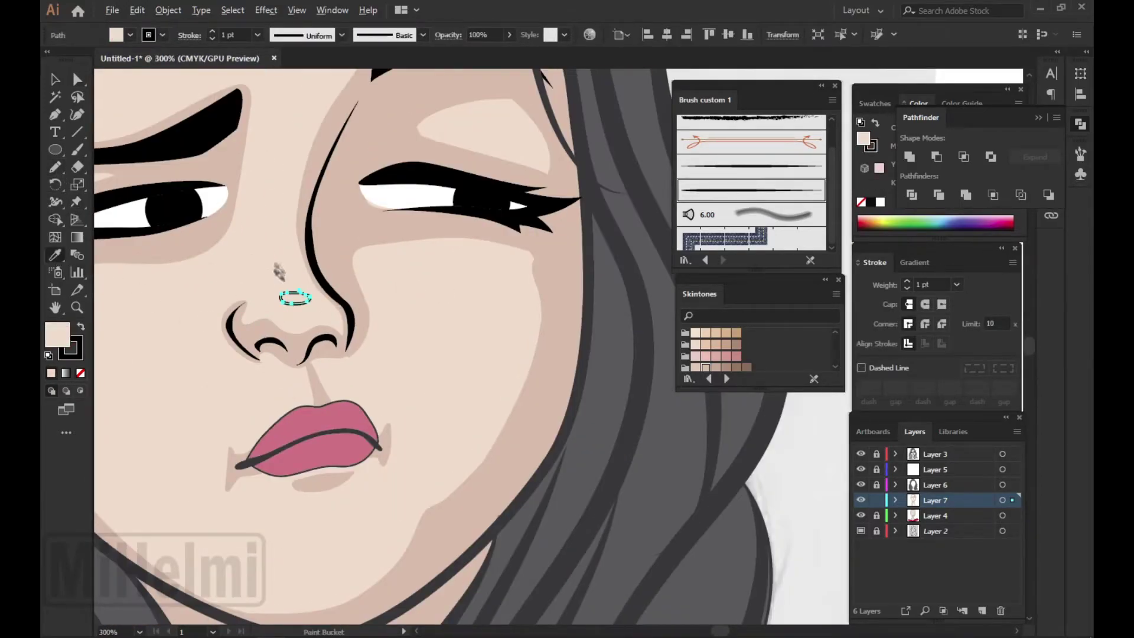
{"action": "scroll", "coordinate": [287, 286], "scroll_direction": "down", "scroll_amount": 1}
{"action": "key", "text": "k"}
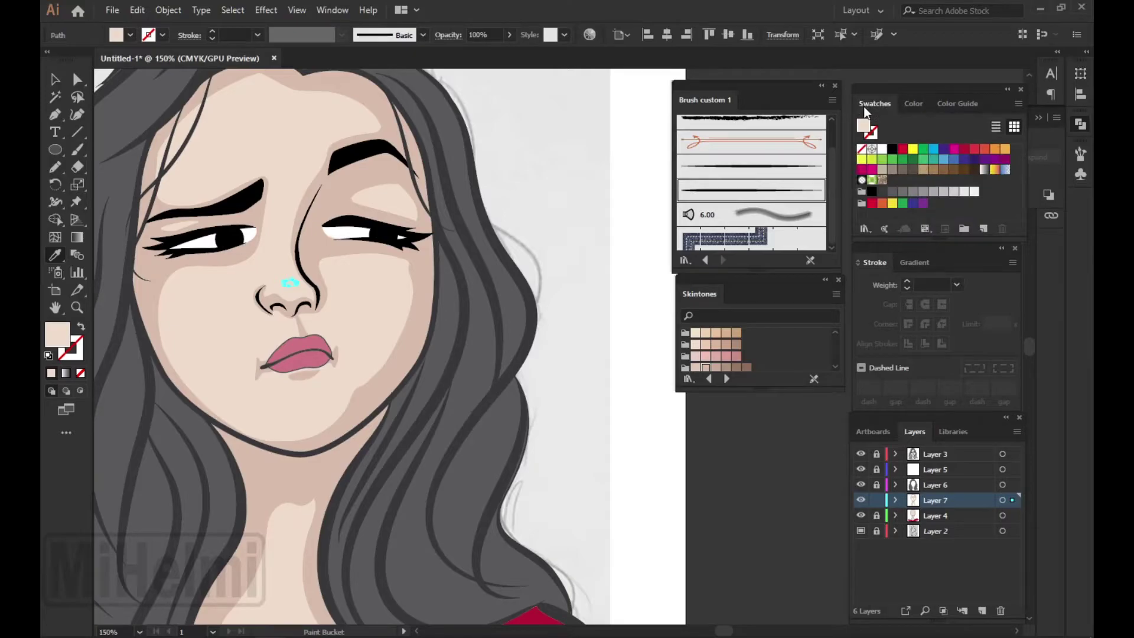
{"action": "key", "text": "v"}
{"action": "left_click_drag", "start_coordinate": [326, 318], "coordinate": [403, 300]}
{"action": "key", "text": "n"}
{"action": "scroll", "coordinate": [354, 310], "scroll_direction": "up", "scroll_amount": 1}
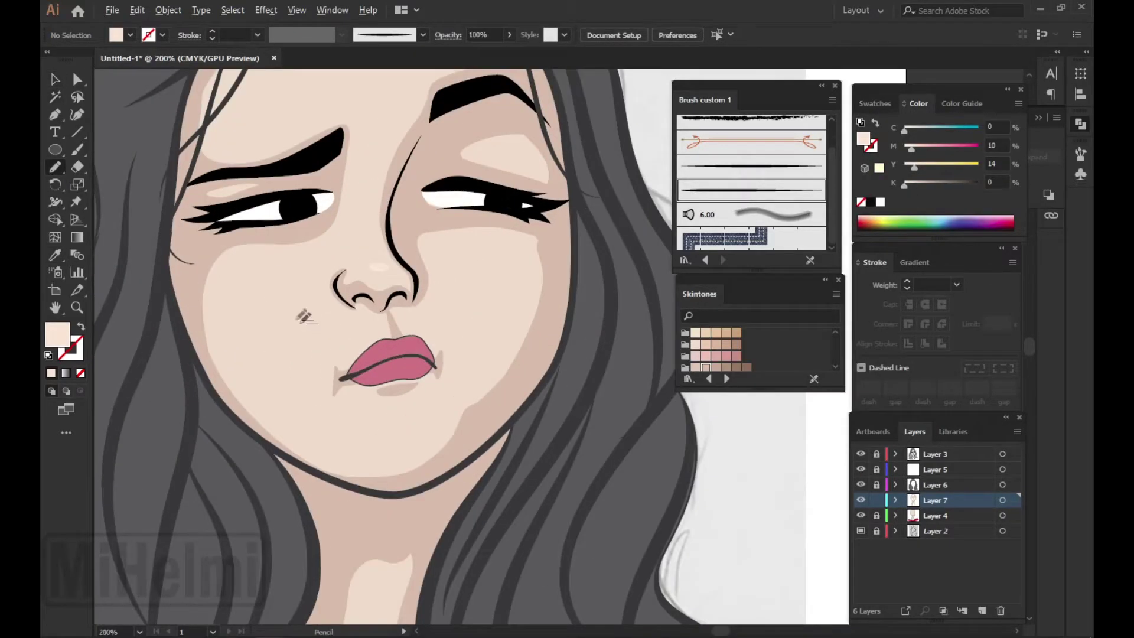
{"action": "left_click_drag", "start_coordinate": [377, 424], "coordinate": [381, 426]}
{"action": "scroll", "coordinate": [218, 143], "scroll_direction": "down", "scroll_amount": 1}
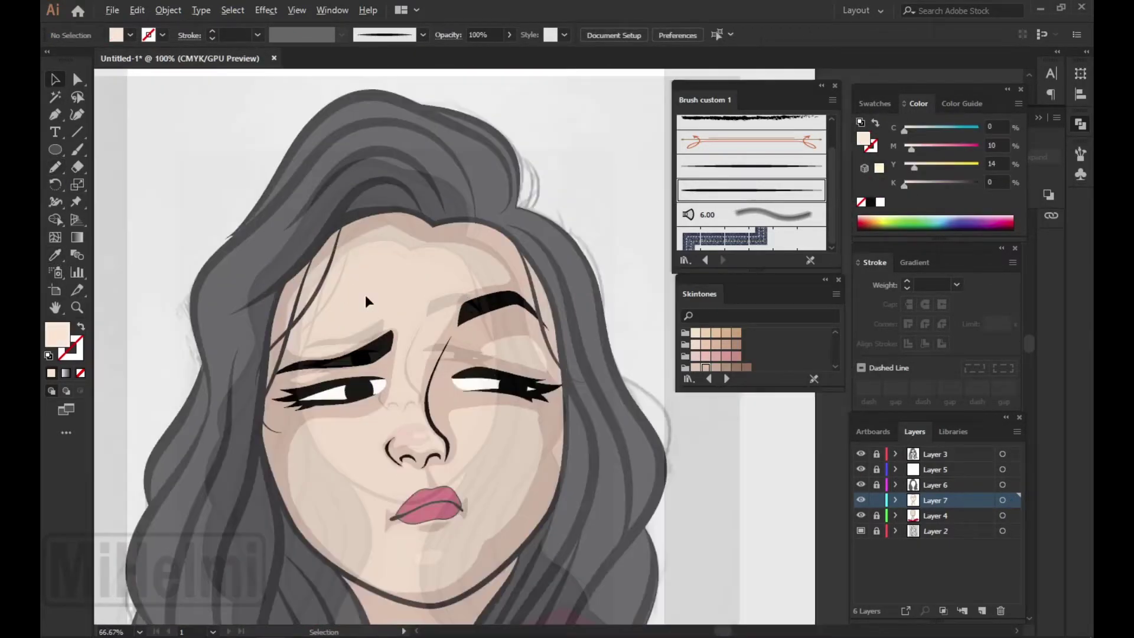
- Pencil-draw a highlight shape on the forehead and try a gradient fill on it
{"action": "left_click_drag", "start_coordinate": [408, 277], "coordinate": [333, 302]}
{"action": "key", "text": "v"}
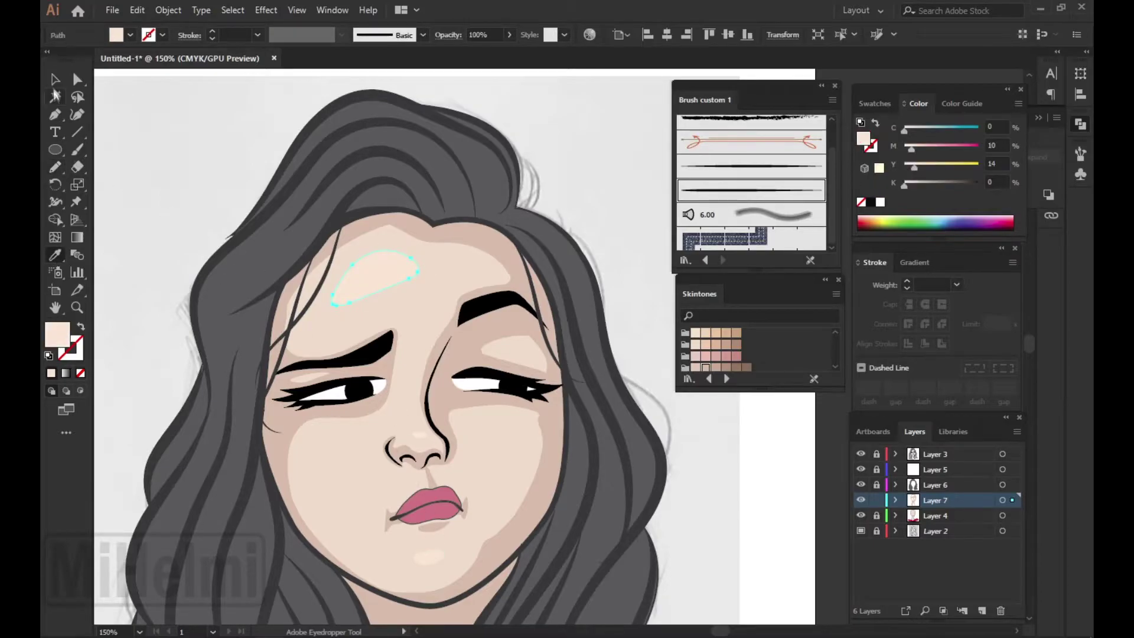
{"action": "scroll", "coordinate": [210, 142], "scroll_direction": "down", "scroll_amount": 2}
{"action": "scroll", "coordinate": [334, 278], "scroll_direction": "up", "scroll_amount": 2}
{"action": "left_click", "coordinate": [914, 263]}
{"action": "left_click", "coordinate": [990, 372]}
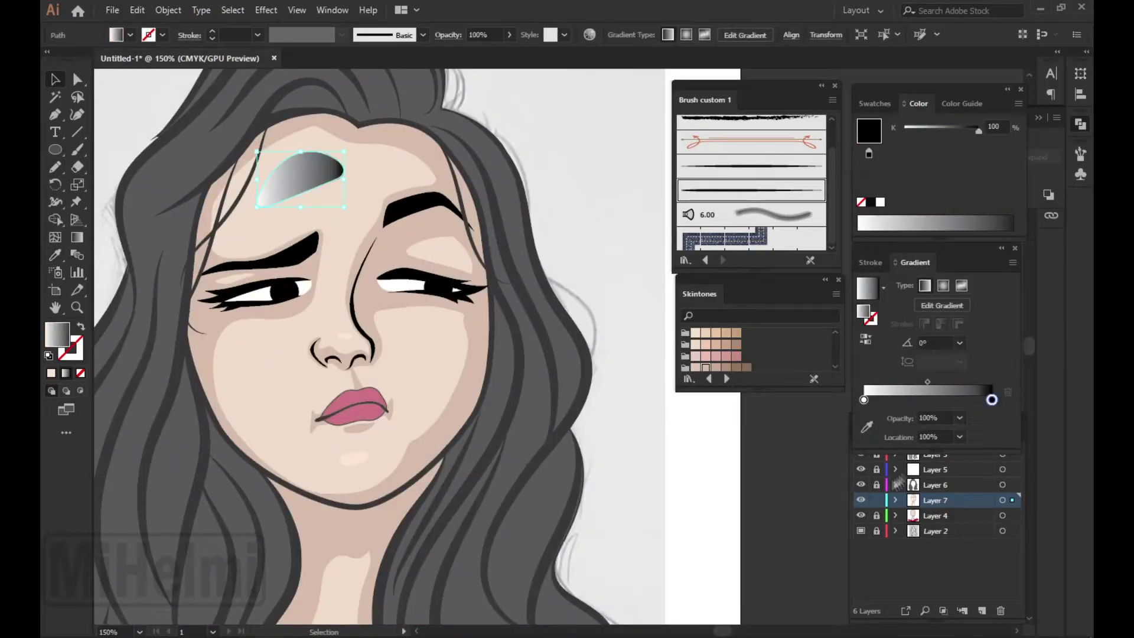
{"action": "key", "text": "g"}
{"action": "key", "text": "v"}
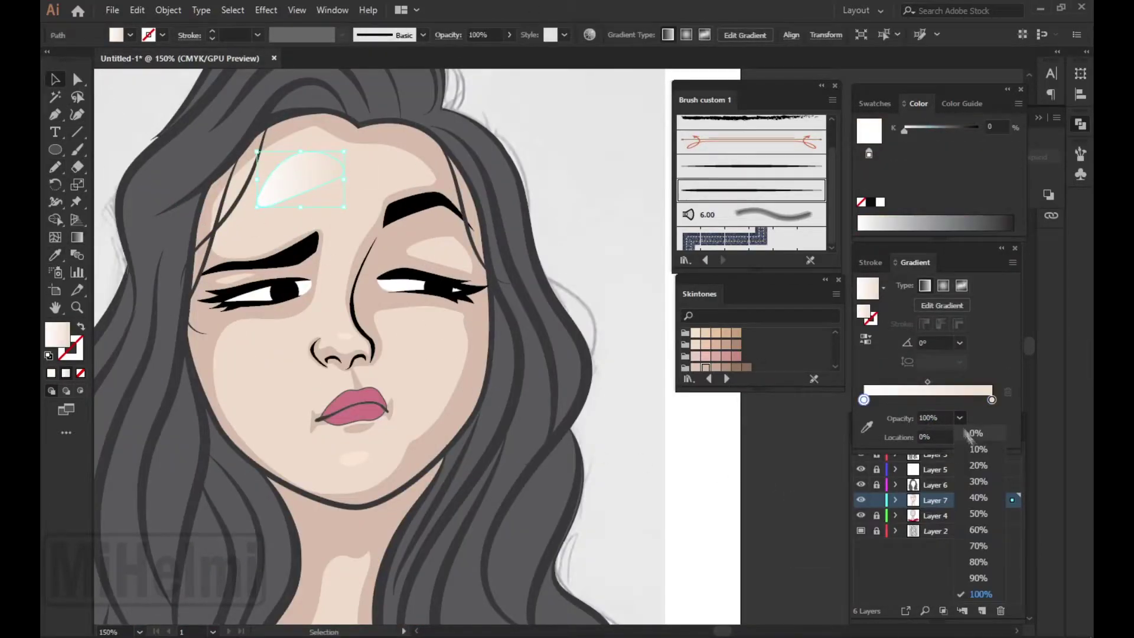
- Revert the forehead highlight to a solid pale fill with stroke set to None
{"action": "double_click", "coordinate": [863, 400]}
{"action": "key", "text": "Escape"}
{"action": "left_click_drag", "start_coordinate": [908, 185], "coordinate": [913, 185]}
{"action": "scroll", "coordinate": [355, 266], "scroll_direction": "down", "scroll_amount": 2}
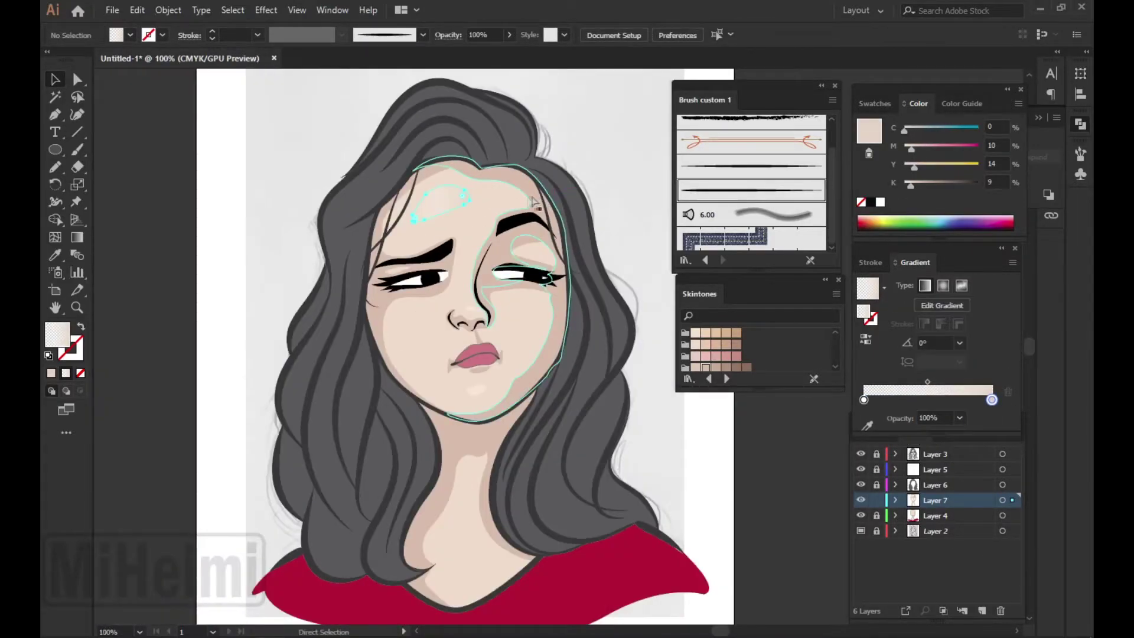
{"action": "scroll", "coordinate": [355, 265], "scroll_direction": "up", "scroll_amount": 3}
{"action": "key", "text": "i"}
{"action": "left_click", "coordinate": [163, 35]}
{"action": "left_click", "coordinate": [56, 66]}
{"action": "key", "text": "ctrl+shift+a"}
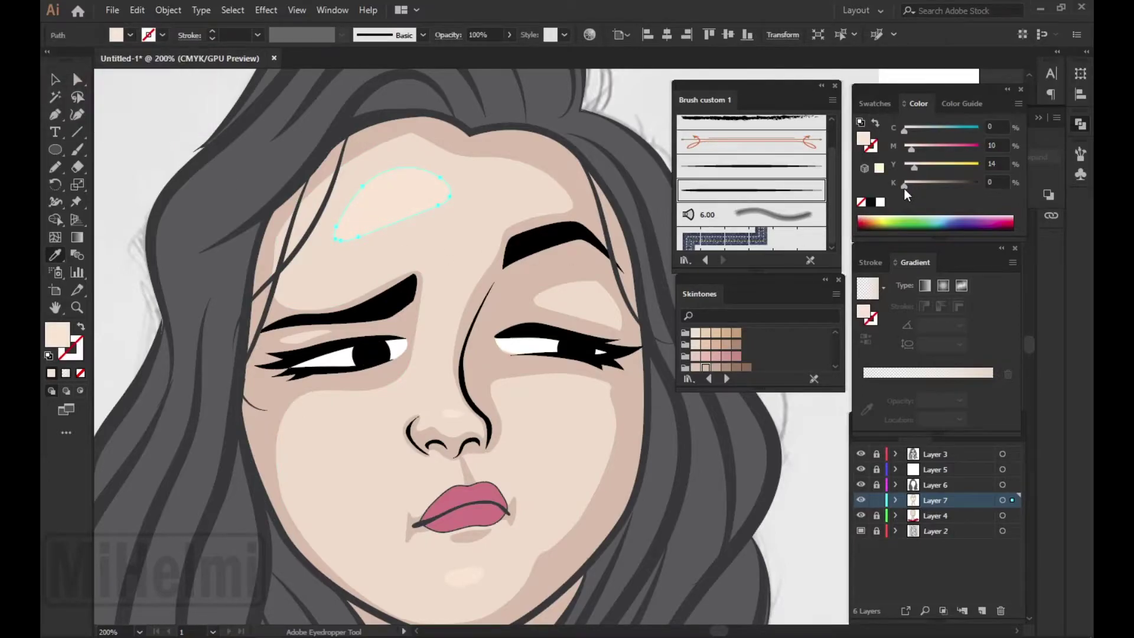
- Pencil extra shading on the left cheek in the sampled darker skin tone
{"action": "key", "text": "v"}
{"action": "scroll", "coordinate": [242, 184], "scroll_direction": "down", "scroll_amount": 1}
{"action": "left_click", "coordinate": [322, 223]}
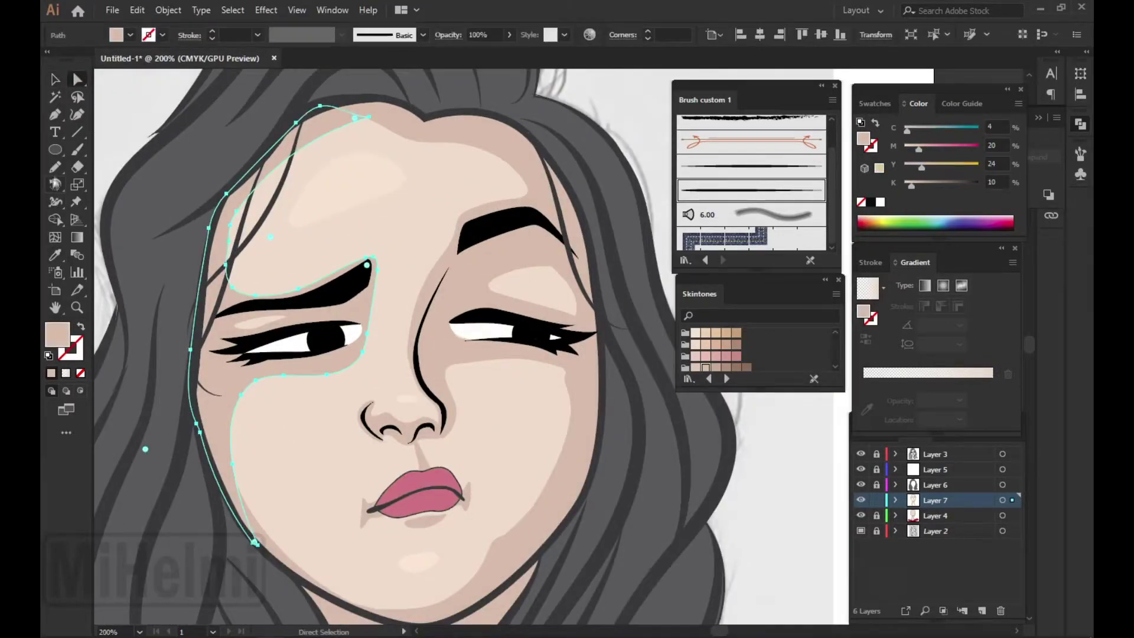
{"action": "key", "text": "ctrl+shift+a"}
{"action": "key", "text": "n"}
{"action": "scroll", "coordinate": [348, 280], "scroll_direction": "down", "scroll_amount": 5}
{"action": "scroll", "coordinate": [348, 280], "scroll_direction": "up", "scroll_amount": 2}
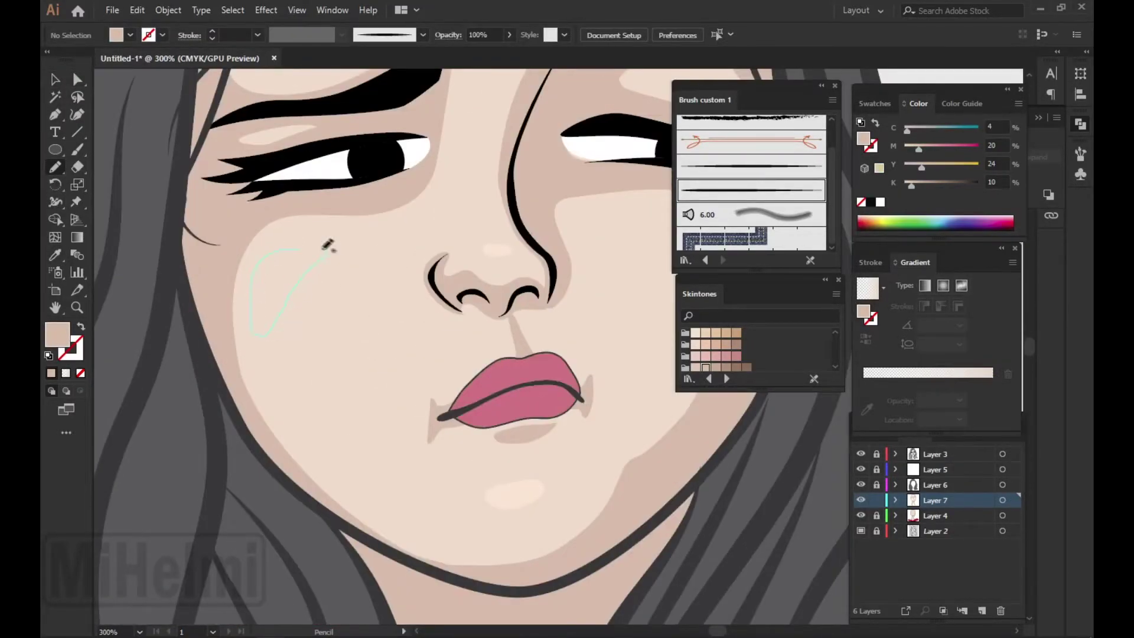
{"action": "scroll", "coordinate": [328, 245], "scroll_direction": "down", "scroll_amount": 3}
{"action": "scroll", "coordinate": [327, 246], "scroll_direction": "down", "scroll_amount": 2}
- Zoom out to the whole face, select the face shape and make Layer 6 active
{"action": "key", "text": "ctrl+1"}
{"action": "key", "text": "v"}
{"action": "left_click", "coordinate": [408, 219]}
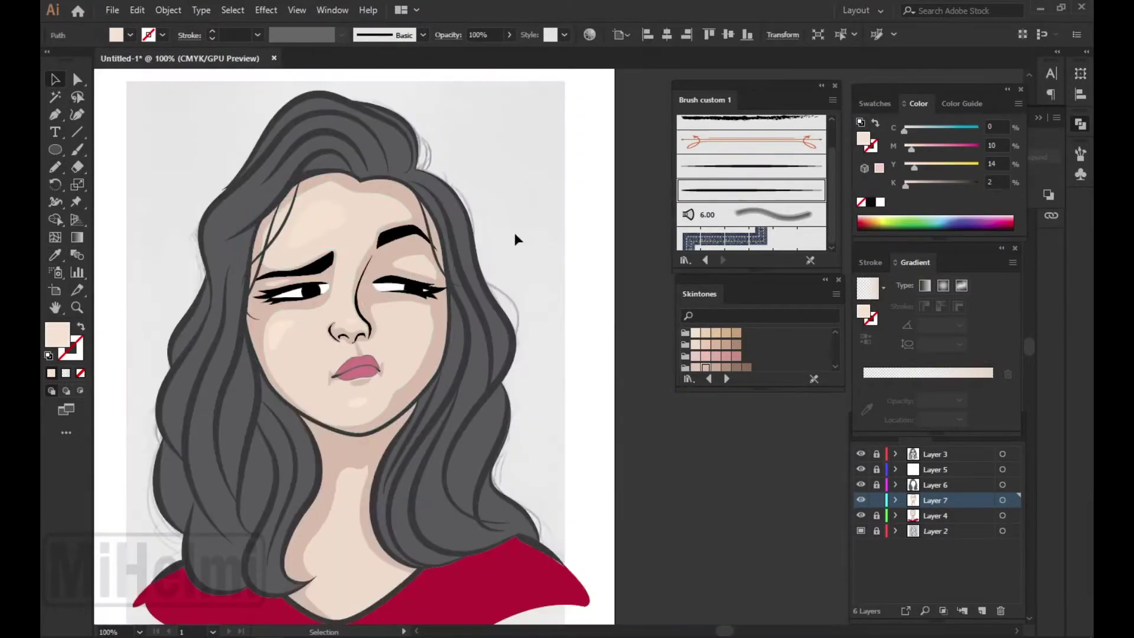
{"action": "left_click", "coordinate": [868, 484]}
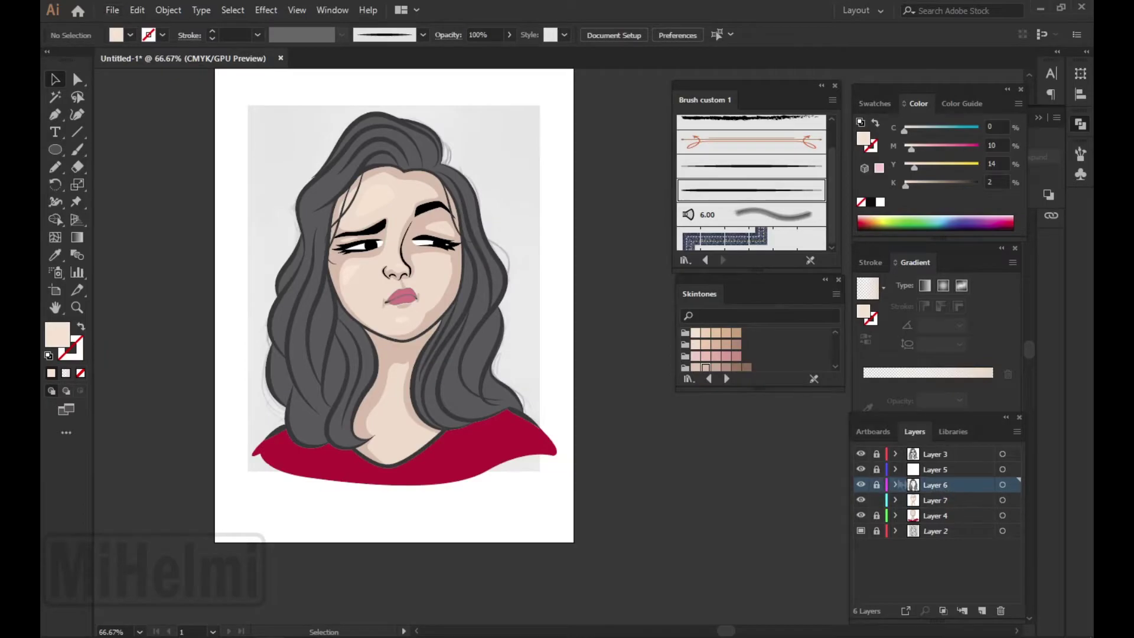
- Unhide and unlock Layer 5, then draw a grey shadow over the first eye white
{"action": "left_click", "coordinate": [861, 469]}
{"action": "scroll", "coordinate": [310, 276], "scroll_direction": "up", "scroll_amount": 5, "text": "alt"}
{"action": "key", "text": "n"}
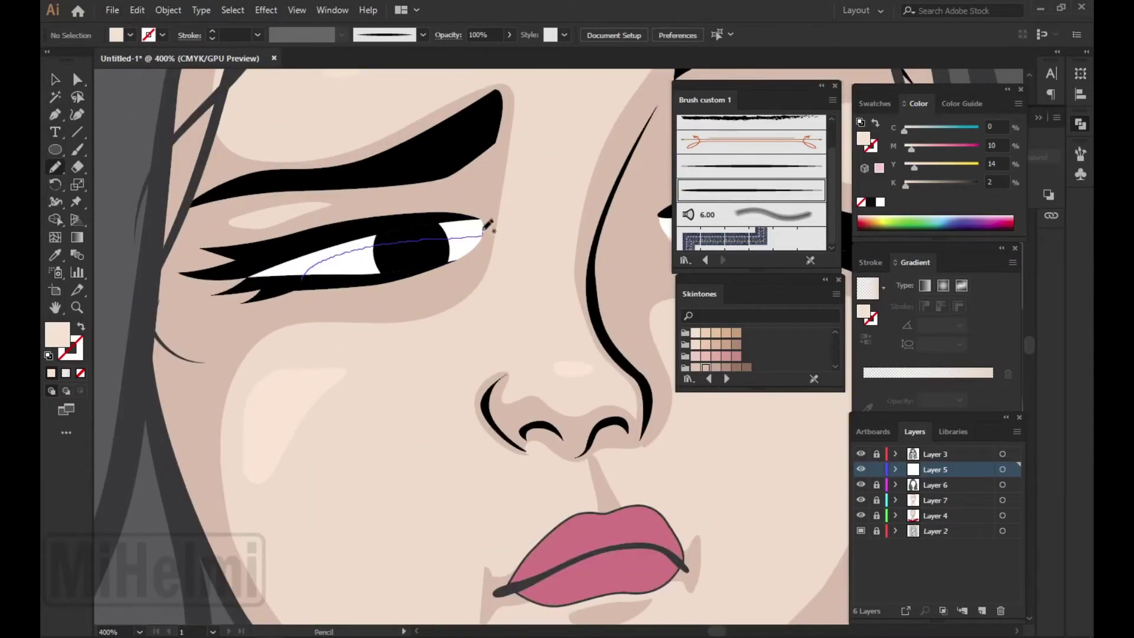
{"action": "left_click_drag", "start_coordinate": [303, 276], "coordinate": [254, 278]}
{"action": "key", "text": "i"}
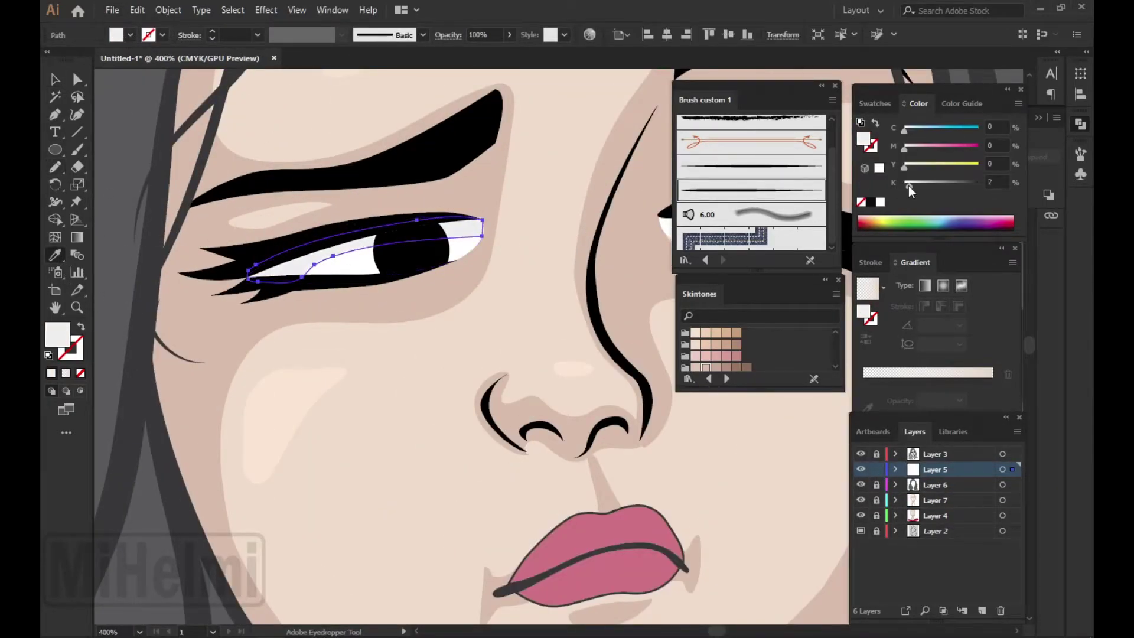
{"action": "scroll", "coordinate": [457, 233], "scroll_direction": "up", "scroll_amount": 3}
{"action": "left_click", "coordinate": [552, 197]}
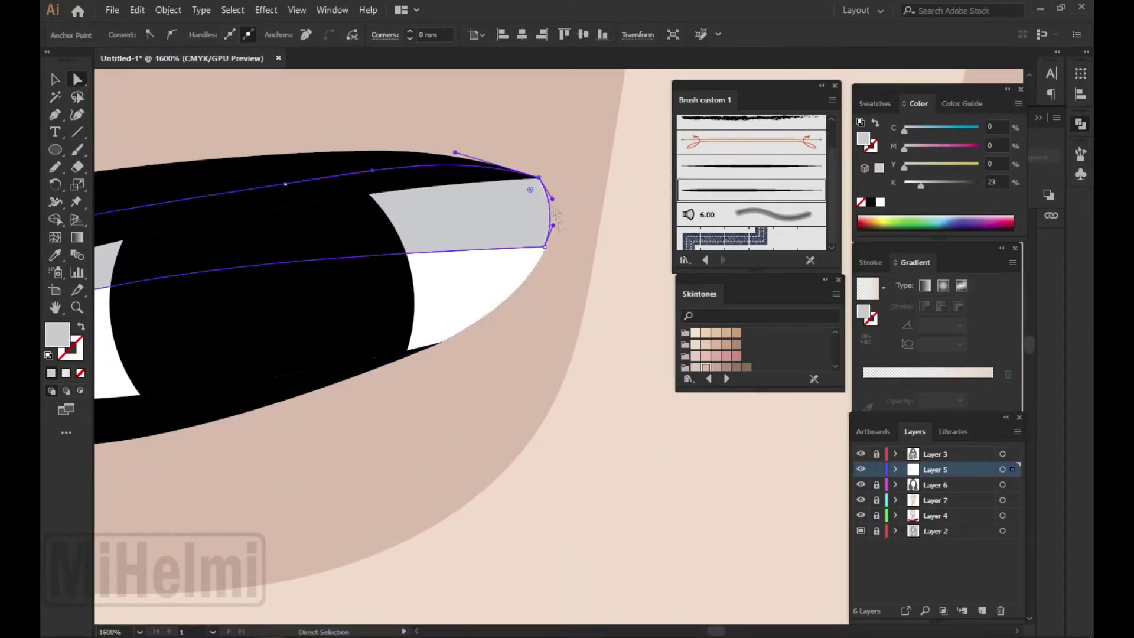
- Draw a grey shadow over the other eye white and adjust its corner anchor
{"action": "scroll", "coordinate": [483, 386], "scroll_direction": "down", "scroll_amount": 5}
{"action": "scroll", "coordinate": [466, 316], "scroll_direction": "up", "scroll_amount": 3, "text": "alt"}
{"action": "scroll", "coordinate": [466, 316], "scroll_direction": "up", "scroll_amount": 2, "text": "alt"}
{"action": "key", "text": "n"}
{"action": "mouse_move", "coordinate": [518, 330]}
{"action": "left_mouse_down"}
{"action": "mouse_move", "coordinate": [319, 291]}
{"action": "mouse_move", "coordinate": [377, 319]}
{"action": "left_mouse_up"}
{"action": "scroll", "coordinate": [309, 301], "scroll_direction": "up", "scroll_amount": 4}
{"action": "key", "text": "a"}
{"action": "left_click", "coordinate": [313, 329]}
- Lock Layer 5 and select all shapes on Layer 7
{"action": "scroll", "coordinate": [313, 328], "scroll_direction": "down", "scroll_amount": 2, "text": "alt"}
{"action": "left_click", "coordinate": [876, 500], "text": "alt"}
{"action": "key", "text": "ctrl+a"}
{"action": "scroll", "coordinate": [354, 354], "scroll_direction": "down", "scroll_amount": 1, "text": "alt"}
{"action": "scroll", "coordinate": [319, 328], "scroll_direction": "down", "scroll_amount": 2, "text": "alt"}
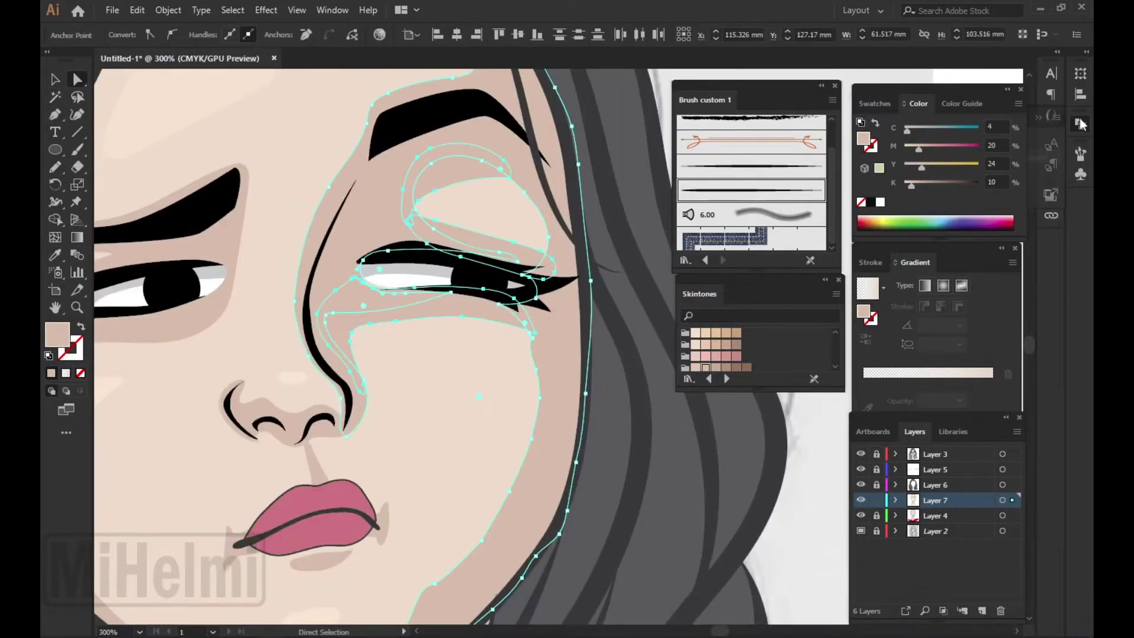
- Reshape the eye corner and move the highlight anchors above the right eye
{"action": "scroll", "coordinate": [319, 328], "scroll_direction": "up", "scroll_amount": 3, "text": "alt"}
{"action": "left_click_drag", "start_coordinate": [345, 314], "coordinate": [294, 268]}
{"action": "scroll", "coordinate": [592, 246], "scroll_direction": "down", "scroll_amount": 4, "text": "alt"}
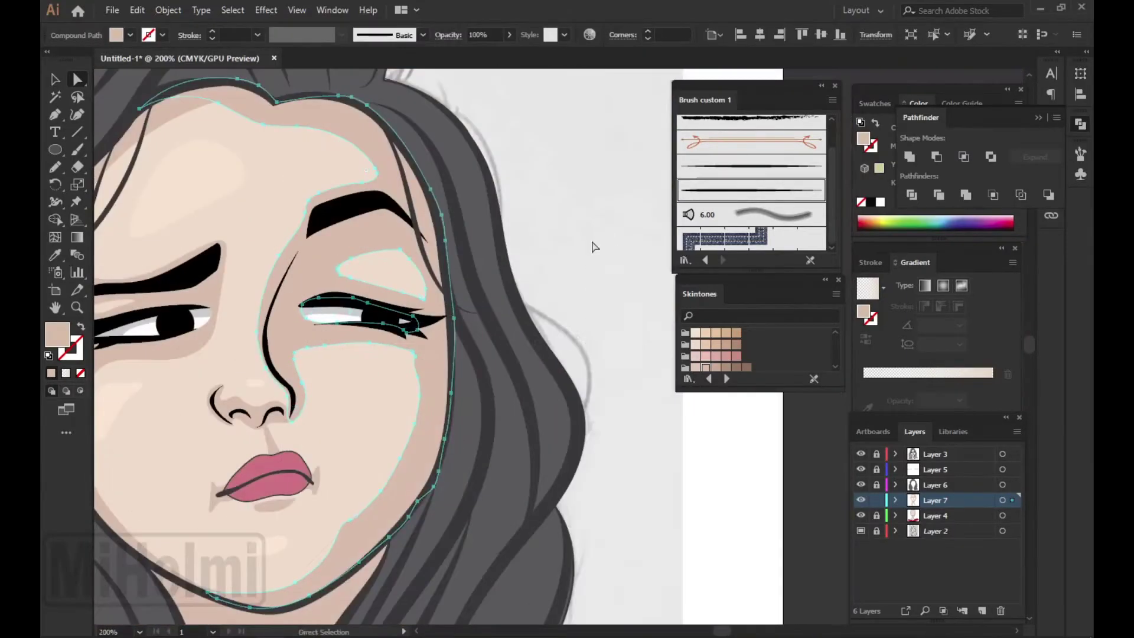
{"action": "left_click", "coordinate": [592, 245]}
{"action": "scroll", "coordinate": [418, 303], "scroll_direction": "up", "scroll_amount": 3, "text": "alt"}
{"action": "left_click", "coordinate": [407, 271]}
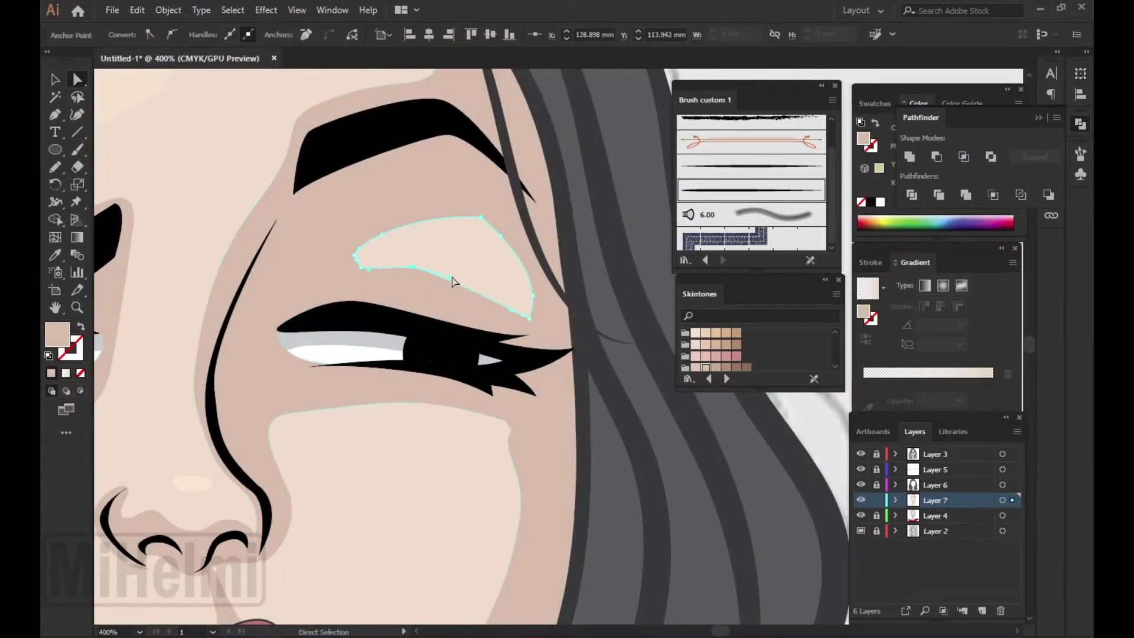
{"action": "mouse_move", "coordinate": [363, 273]}
{"action": "left_mouse_down"}
{"action": "mouse_move", "coordinate": [430, 260]}
{"action": "mouse_move", "coordinate": [349, 282]}
{"action": "left_mouse_up"}
{"action": "scroll", "coordinate": [584, 215], "scroll_direction": "down", "scroll_amount": 2, "text": "alt"}
{"action": "left_click", "coordinate": [583, 215]}
- Pencil an upper-eyelid shadow filled with a brown swatch from Skintones
{"action": "key", "text": "n"}
{"action": "scroll", "coordinate": [341, 292], "scroll_direction": "up", "scroll_amount": 2, "text": "alt"}
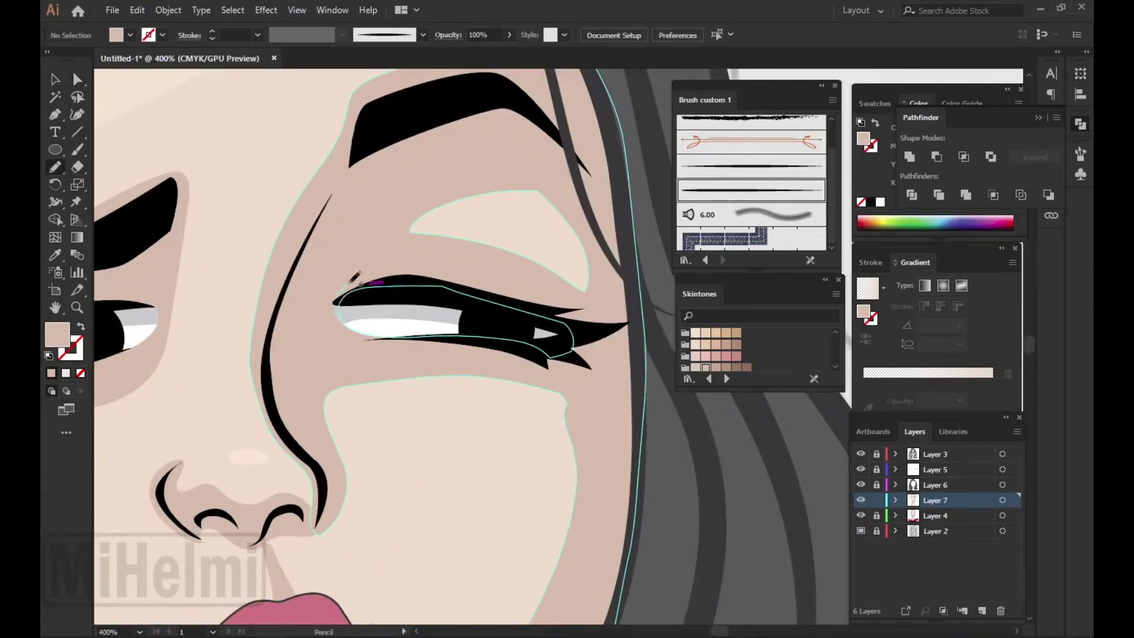
{"action": "left_click", "coordinate": [402, 286], "text": "ctrl"}
{"action": "key", "text": "i"}
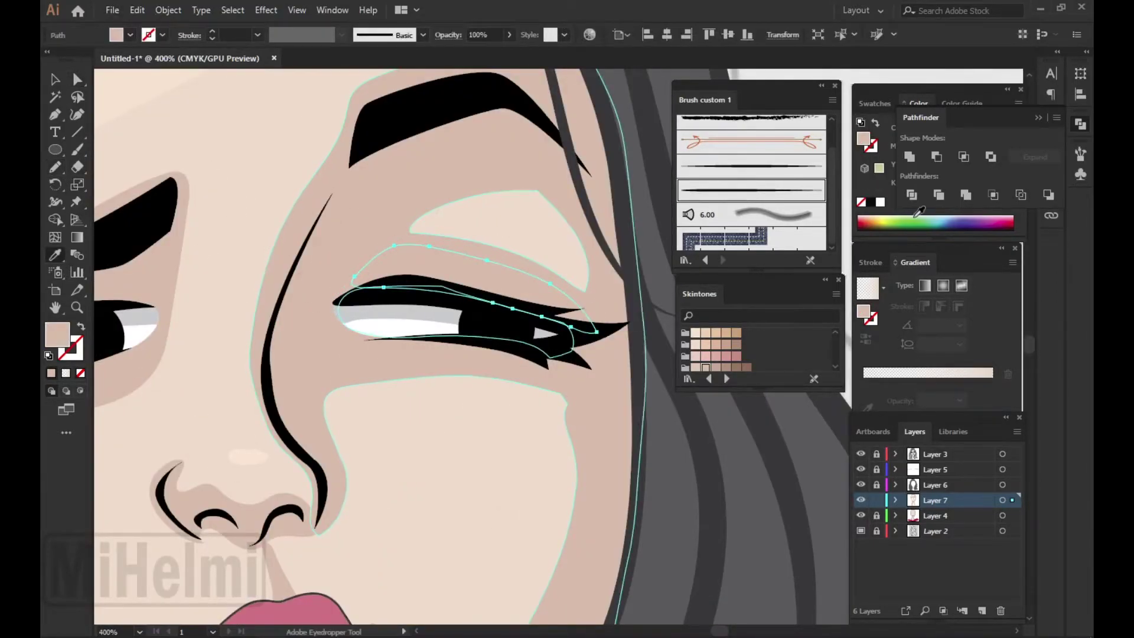
{"action": "left_click", "coordinate": [726, 368]}
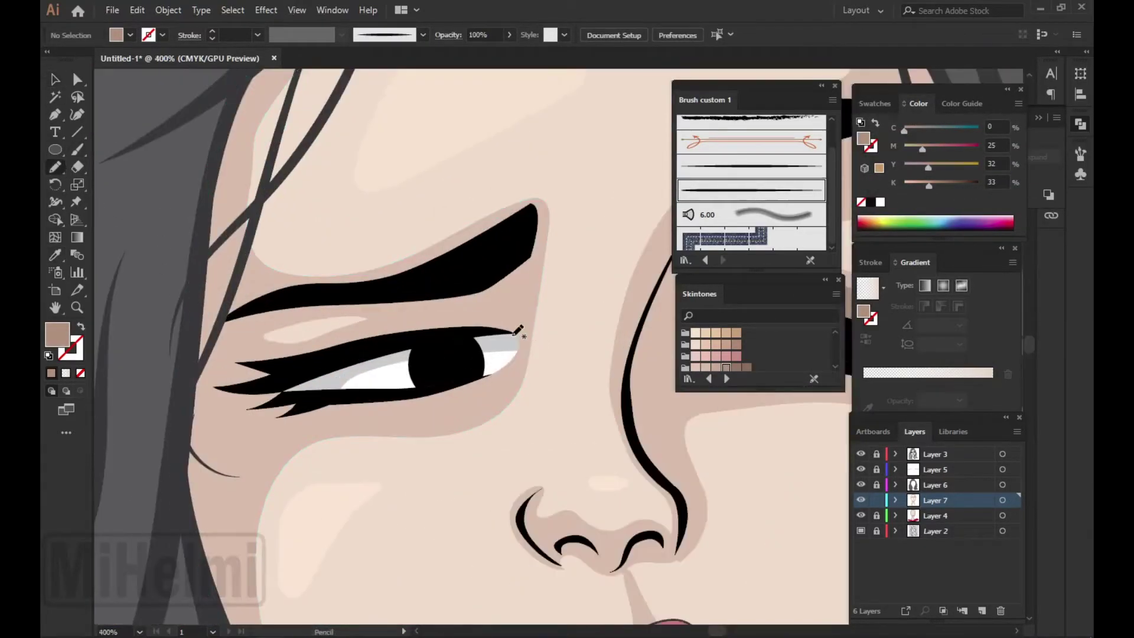
{"action": "key", "text": "ctrl+minus"}
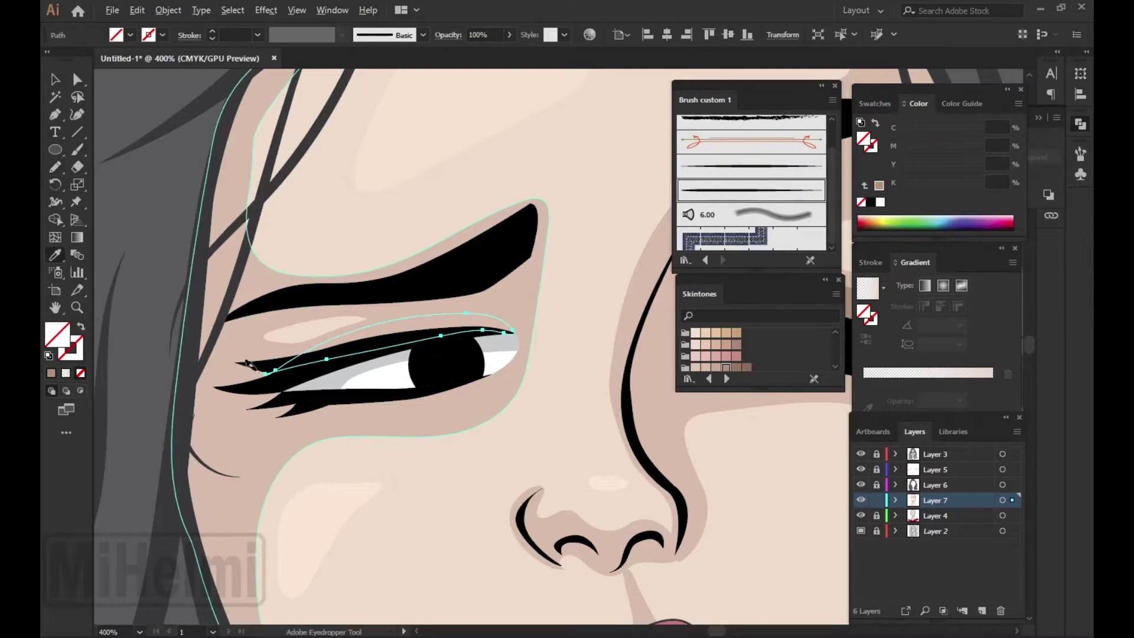
{"action": "key", "text": "ctrl+minus"}
{"action": "key", "text": "ctrl+minus"}
{"action": "key", "text": "ctrl+minus"}
{"action": "key", "text": "ctrl+minus"}
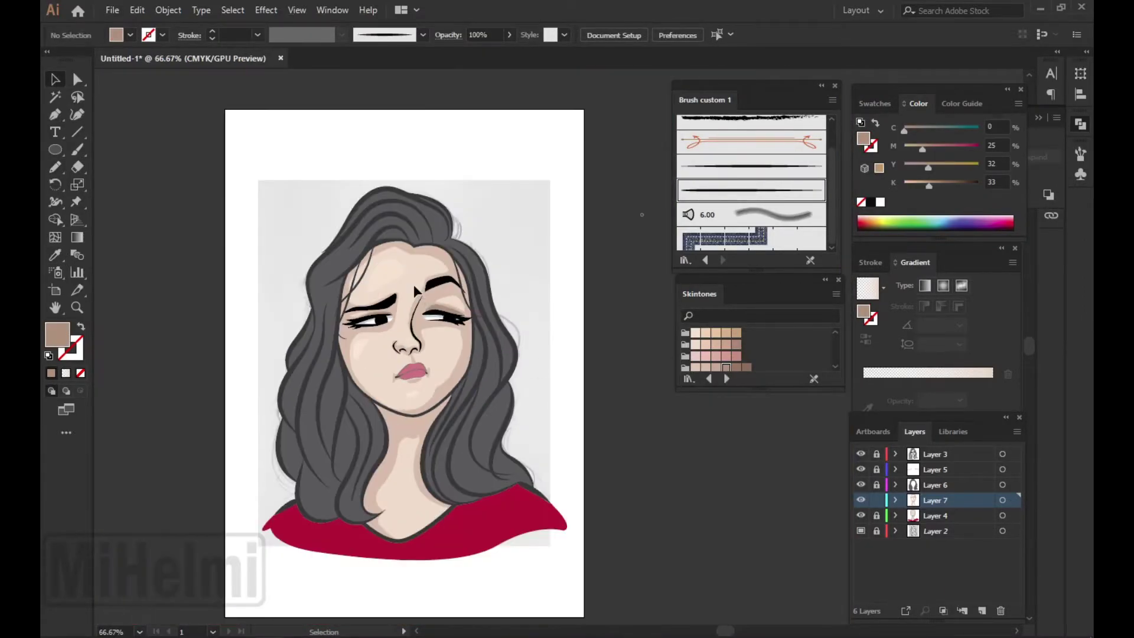
- Lock Layer 7, make Layer 5 active, and start a Pen path at the left hair tip
{"action": "key", "text": "p"}
{"action": "scroll", "coordinate": [411, 520], "scroll_direction": "up", "scroll_amount": 2}
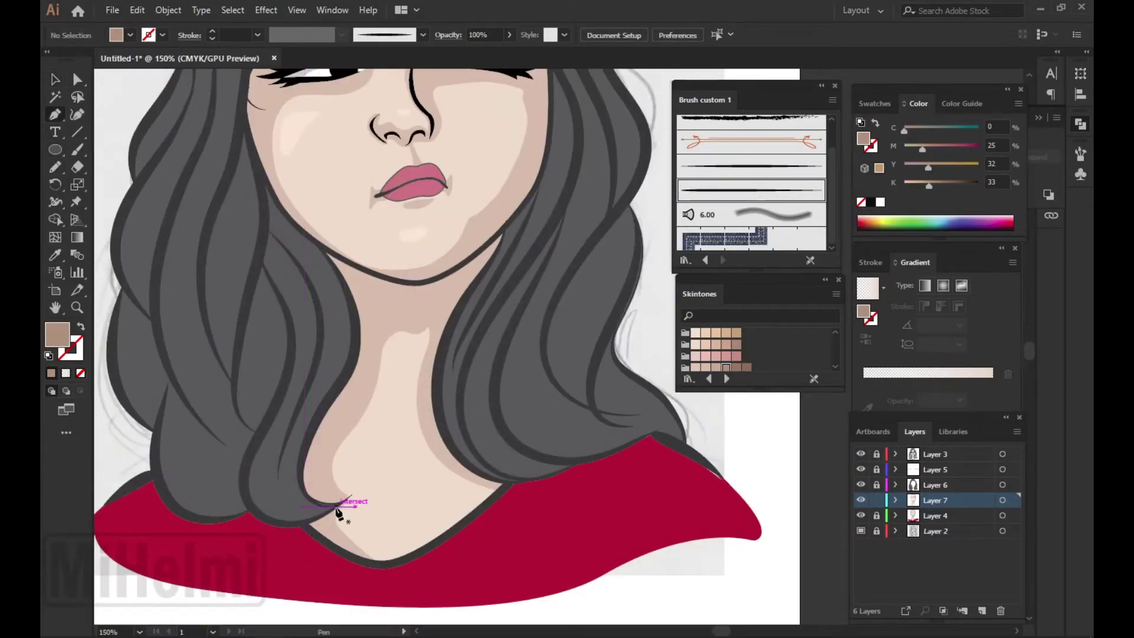
{"action": "left_click", "coordinate": [876, 500]}
{"action": "left_click", "coordinate": [876, 469]}
{"action": "left_click", "coordinate": [340, 504]}
{"action": "left_click_drag", "start_coordinate": [286, 490], "coordinate": [304, 515]}
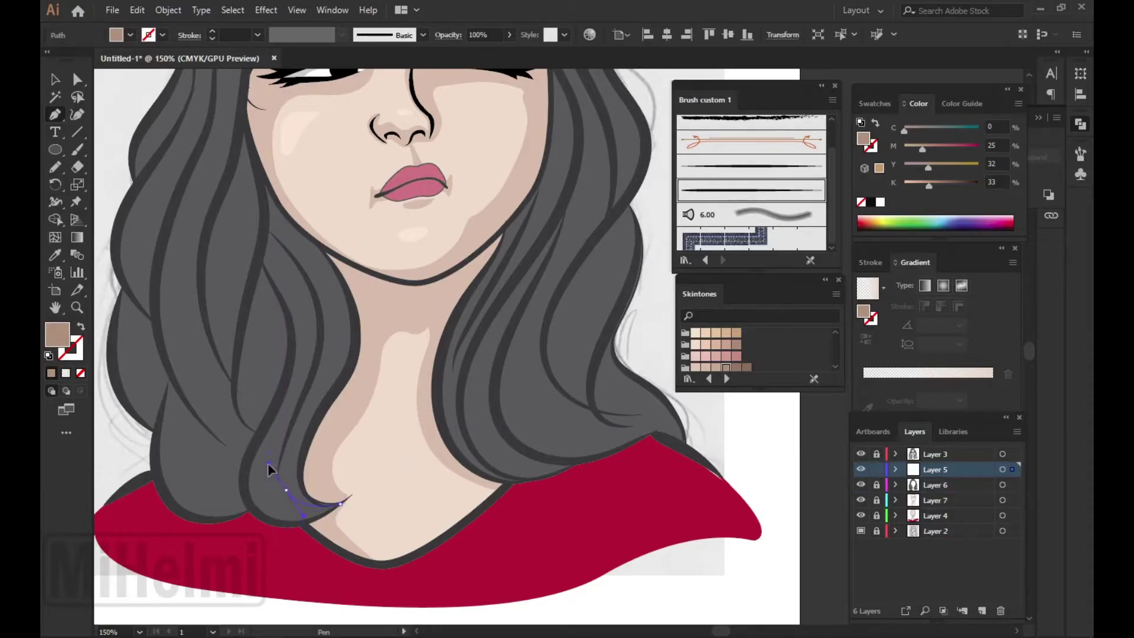
{"action": "left_click_drag", "start_coordinate": [268, 469], "coordinate": [326, 378]}
{"action": "left_click", "coordinate": [319, 310]}
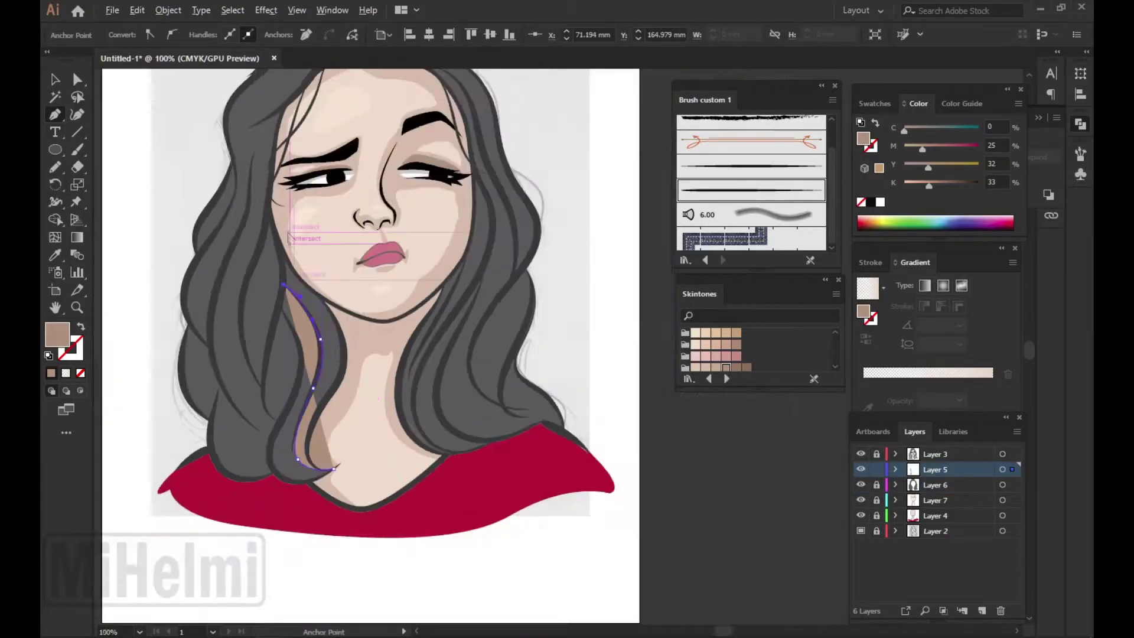
- Trace the Pen path along the left hair strand and jaw back to the hair tip
{"action": "key", "text": "ctrl+equal"}
{"action": "left_click", "coordinate": [254, 293]}
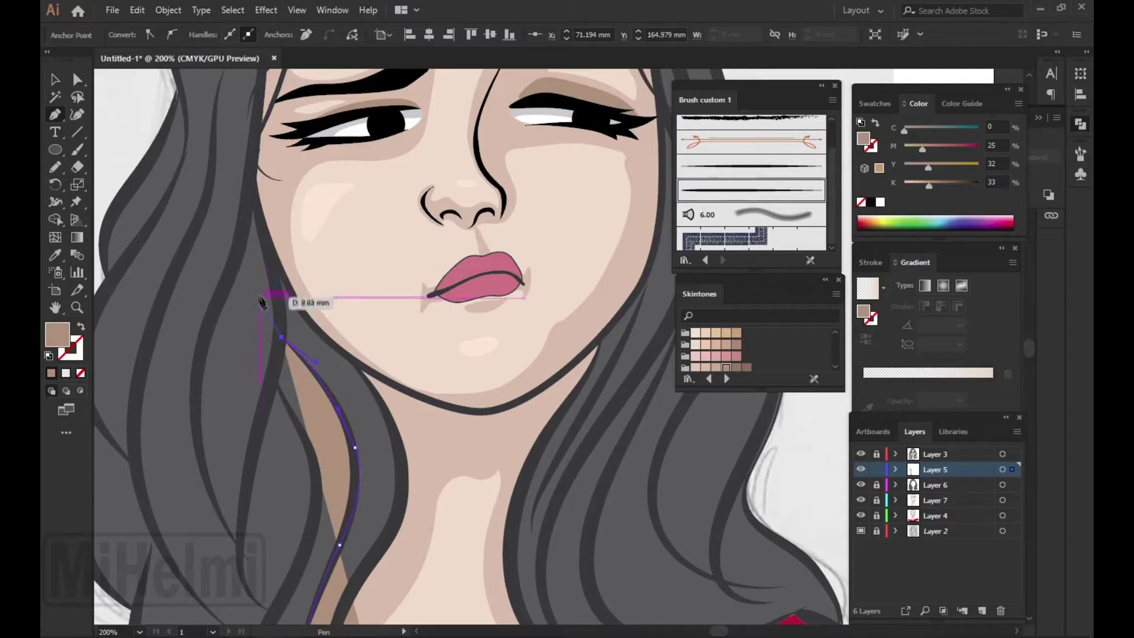
{"action": "left_click_drag", "start_coordinate": [189, 378], "coordinate": [223, 418]}
{"action": "left_click_drag", "start_coordinate": [201, 468], "coordinate": [254, 464]}
{"action": "key", "text": "shift+x"}
{"action": "key", "text": "ctrl+minus"}
{"action": "left_click", "coordinate": [261, 230]}
{"action": "left_click_drag", "start_coordinate": [281, 327], "coordinate": [292, 340]}
{"action": "key", "text": "ctrl+equal"}
{"action": "key", "text": "ctrl+equal"}
{"action": "scroll", "coordinate": [348, 378], "scroll_direction": "down", "scroll_amount": 5}
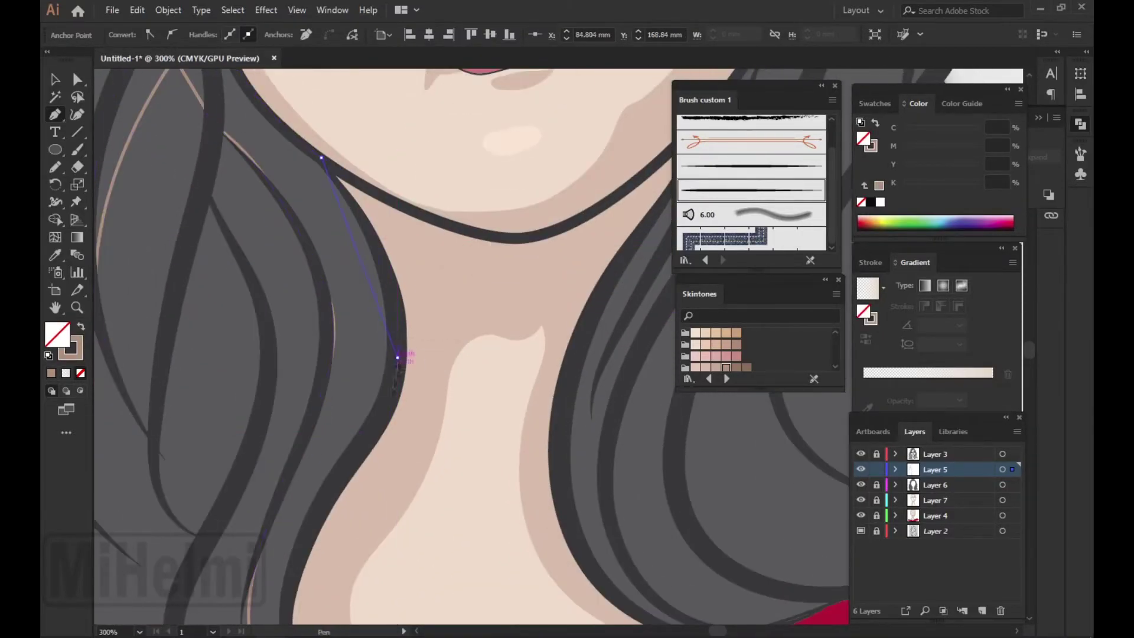
{"action": "scroll", "coordinate": [402, 343], "scroll_direction": "down", "scroll_amount": 5}
{"action": "left_click_drag", "start_coordinate": [438, 413], "coordinate": [440, 421]}
- Remove the shadow shape's outline and set its fill to K 86 grey
{"action": "key", "text": "ctrl+minus"}
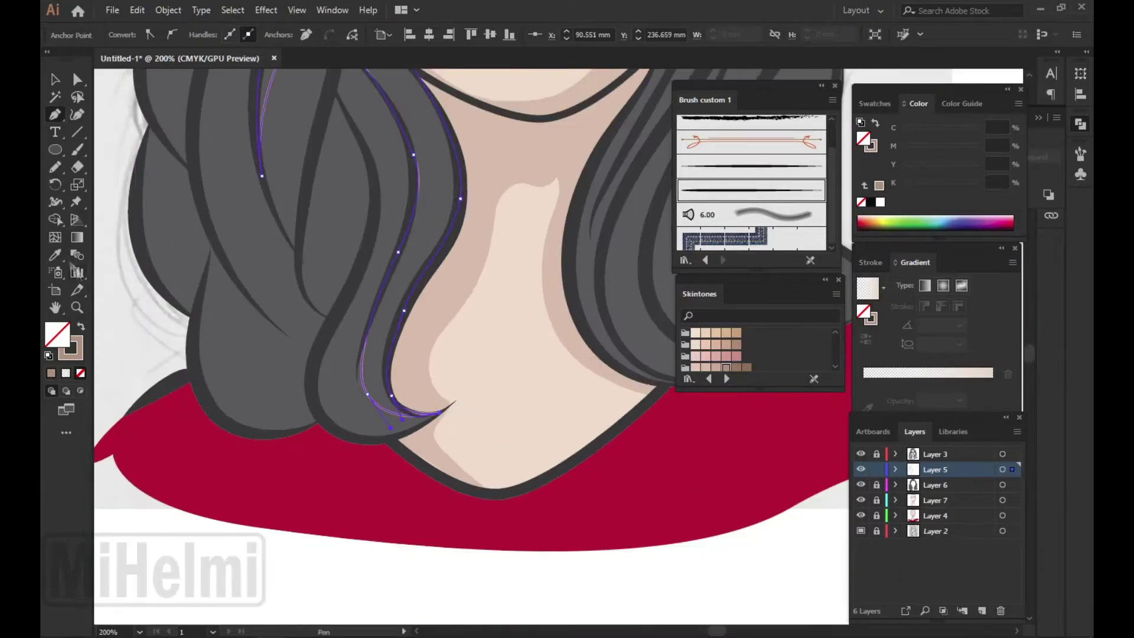
{"action": "key", "text": "ctrl+minus"}
{"action": "key", "text": "v"}
{"action": "key", "text": "slash"}
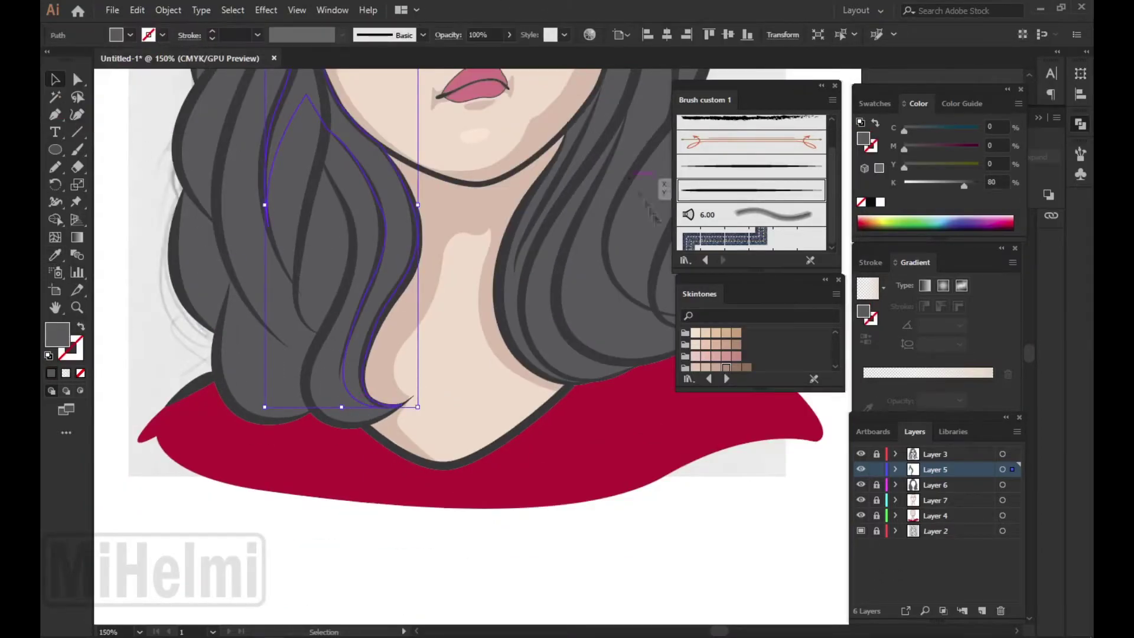
{"action": "left_click_drag", "start_coordinate": [969, 185], "coordinate": [968, 186]}
{"action": "key", "text": "ctrl+minus"}
{"action": "key", "text": "ctrl+minus"}
{"action": "key", "text": "ctrl+minus"}
{"action": "key", "text": "ctrl+shift+a"}
{"action": "key", "text": "ctrl+plus"}
{"action": "key", "text": "ctrl+plus"}
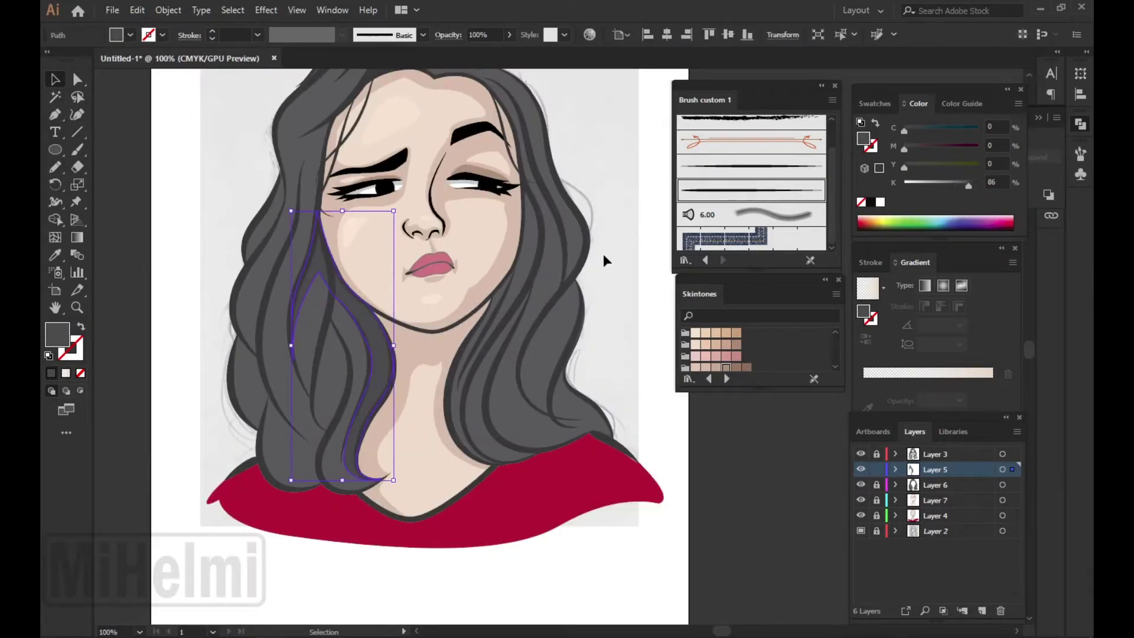
{"action": "key", "text": "ctrl+shift+a"}
{"action": "left_click", "coordinate": [55, 167]}
{"action": "key", "text": "ctrl+plus"}
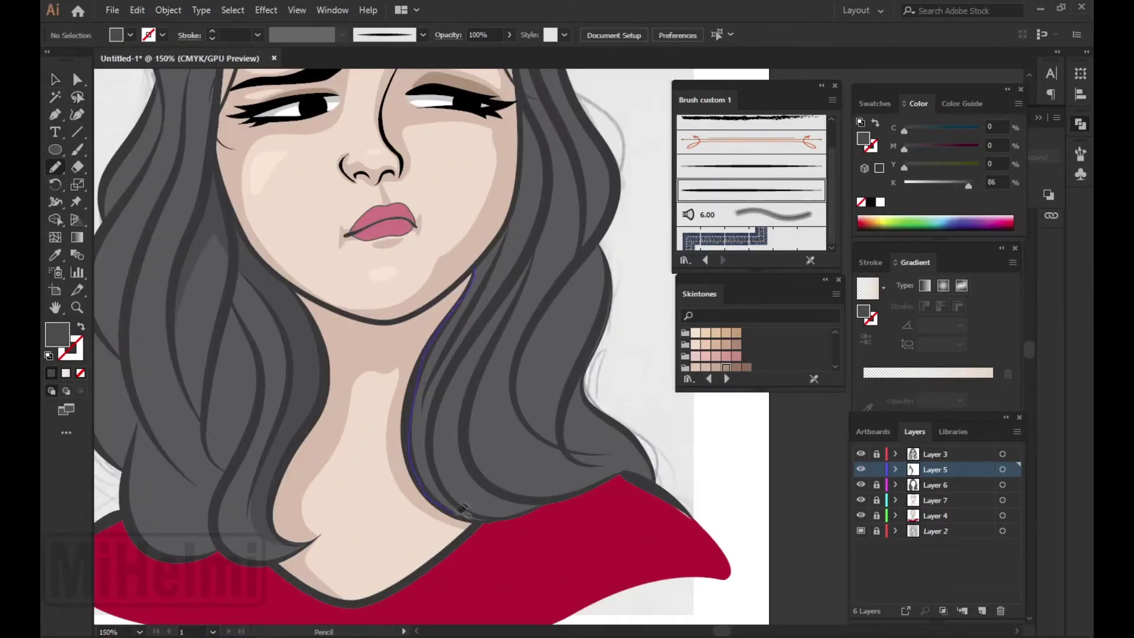
- Pencil a shadow along the right hair strand, filled with grey sampled from the hair
{"action": "left_click_drag", "start_coordinate": [458, 506], "coordinate": [458, 508]}
{"action": "scroll", "coordinate": [440, 313], "scroll_direction": "up", "scroll_amount": 3}
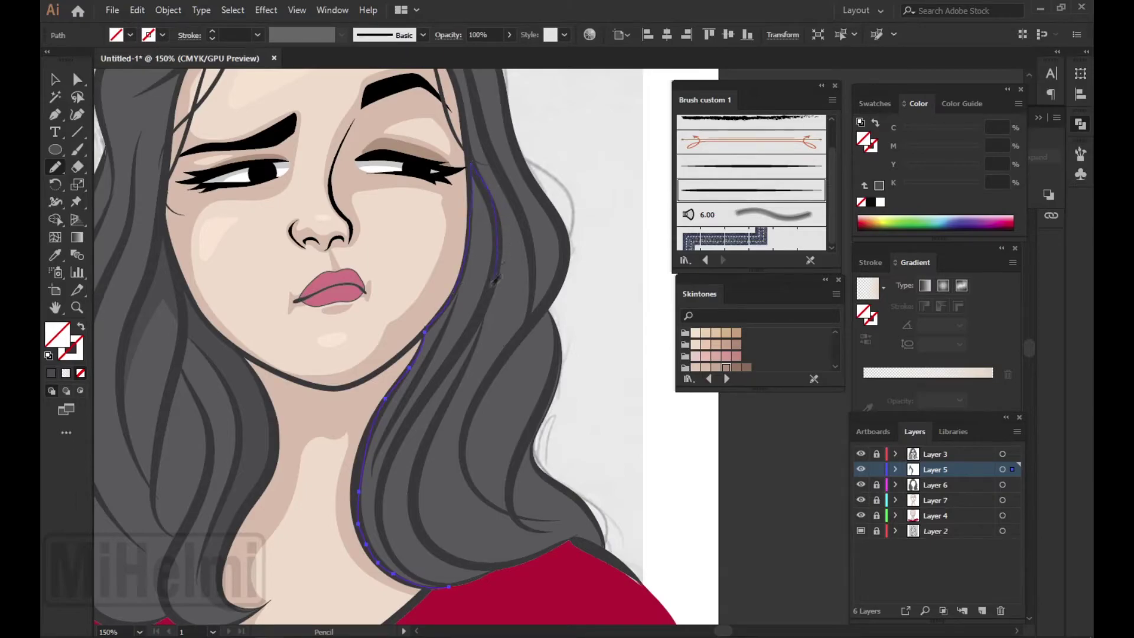
{"action": "left_click_drag", "start_coordinate": [386, 479], "coordinate": [391, 306]}
{"action": "key", "text": "i"}
{"action": "left_click", "coordinate": [449, 355]}
{"action": "scroll", "coordinate": [448, 354], "scroll_direction": "down", "scroll_amount": 3}
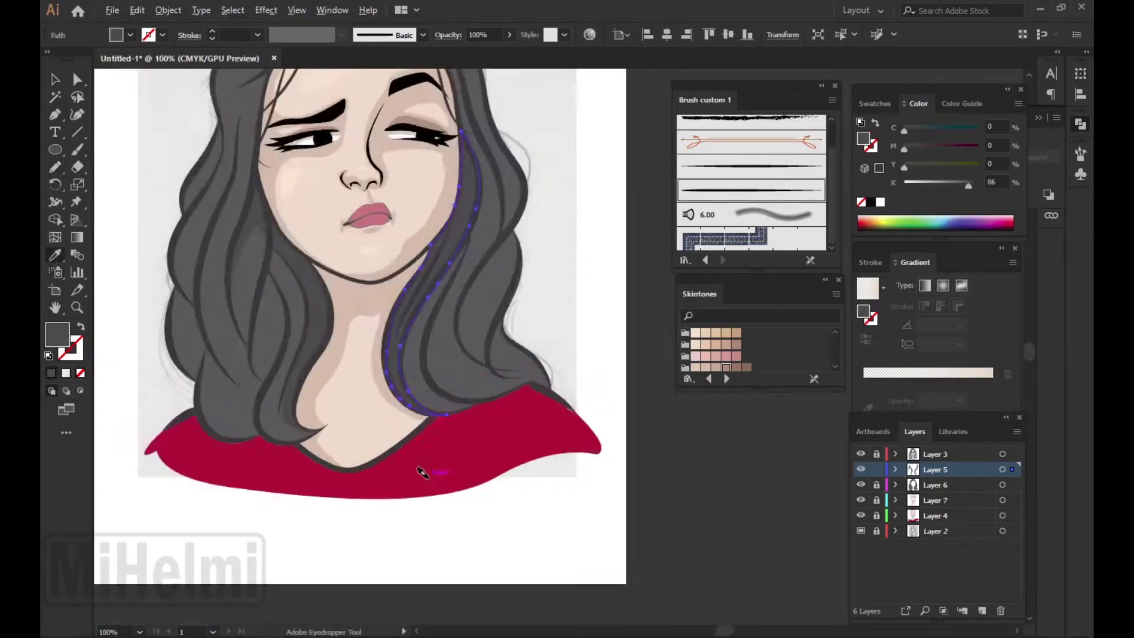
- Draw a dark grey shadow shape under the hair part at the top of the head
{"action": "key", "text": "n"}
{"action": "scroll", "coordinate": [413, 192], "scroll_direction": "up", "scroll_amount": 4}
{"action": "left_click_drag", "start_coordinate": [421, 174], "coordinate": [419, 194]}
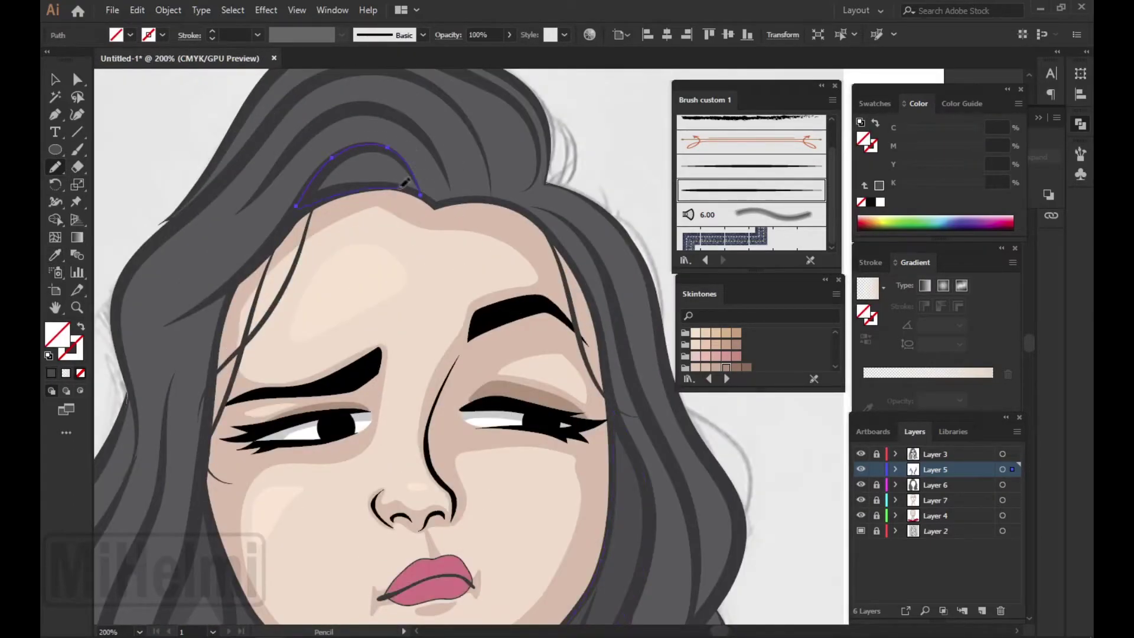
{"action": "left_click", "coordinate": [217, 571]}
{"action": "key", "text": "ctrl+minus"}
{"action": "key", "text": "v"}
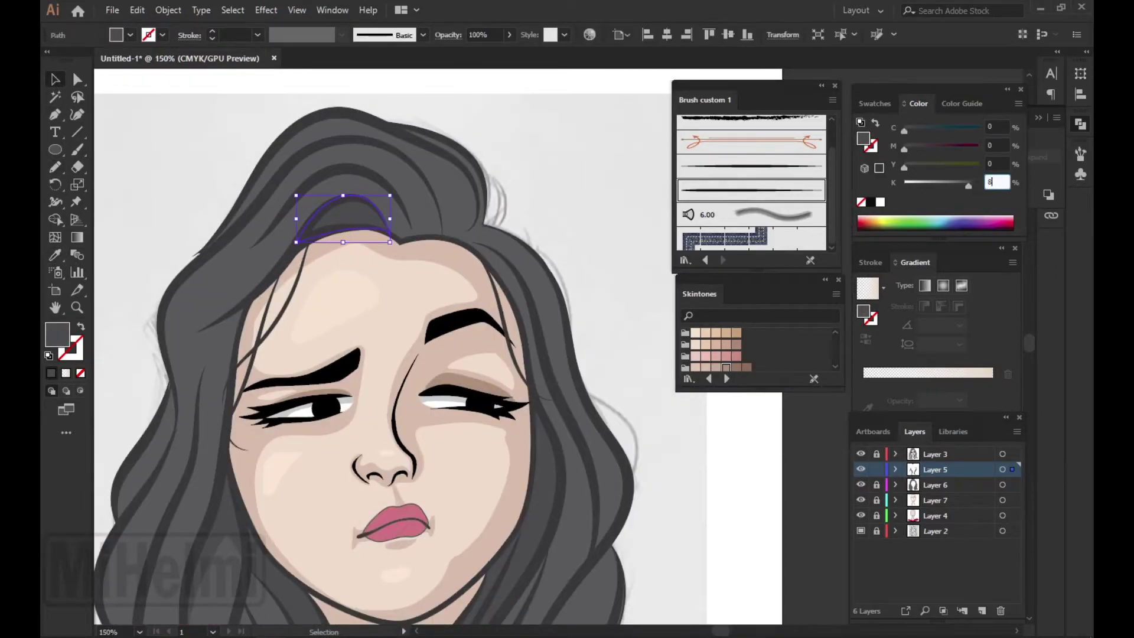
{"action": "left_click", "coordinate": [567, 179]}
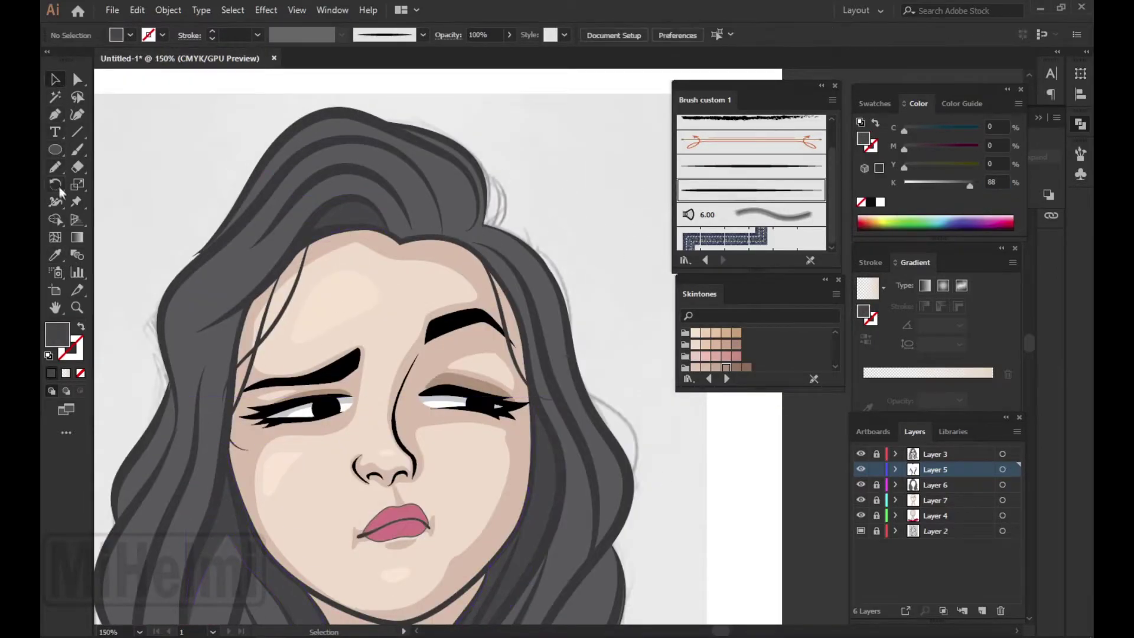
- Pencil another dark grey shadow stroke in the upper hair
{"action": "key", "text": "n"}
{"action": "scroll", "coordinate": [418, 219], "scroll_direction": "up", "scroll_amount": 2}
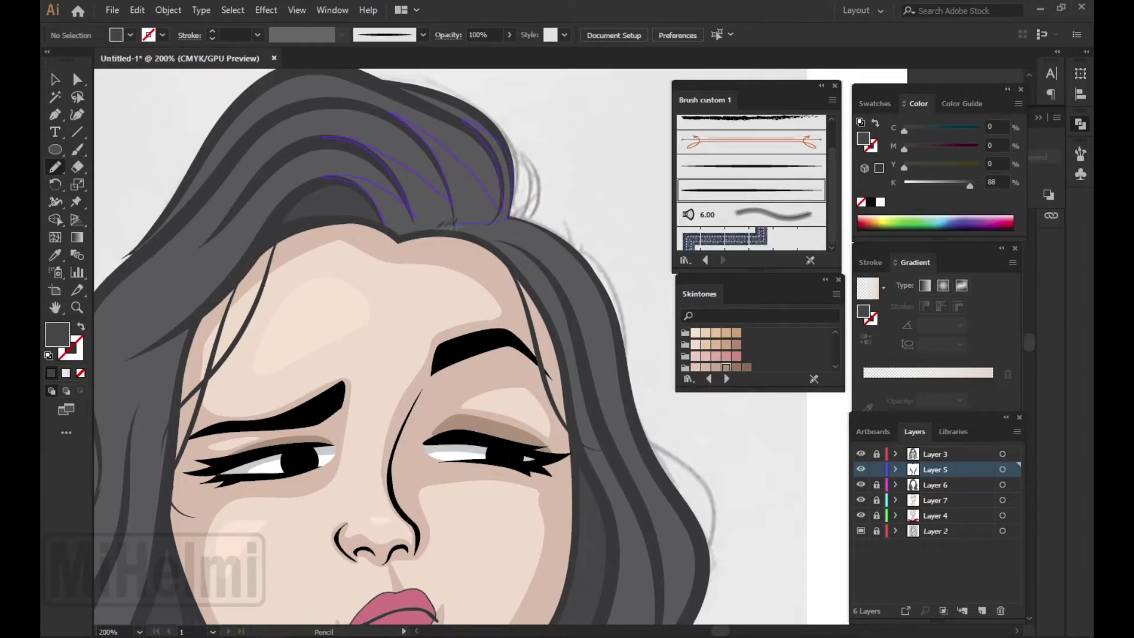
{"action": "scroll", "coordinate": [447, 224], "scroll_direction": "down", "scroll_amount": 2}
{"action": "scroll", "coordinate": [335, 170], "scroll_direction": "up", "scroll_amount": 2}
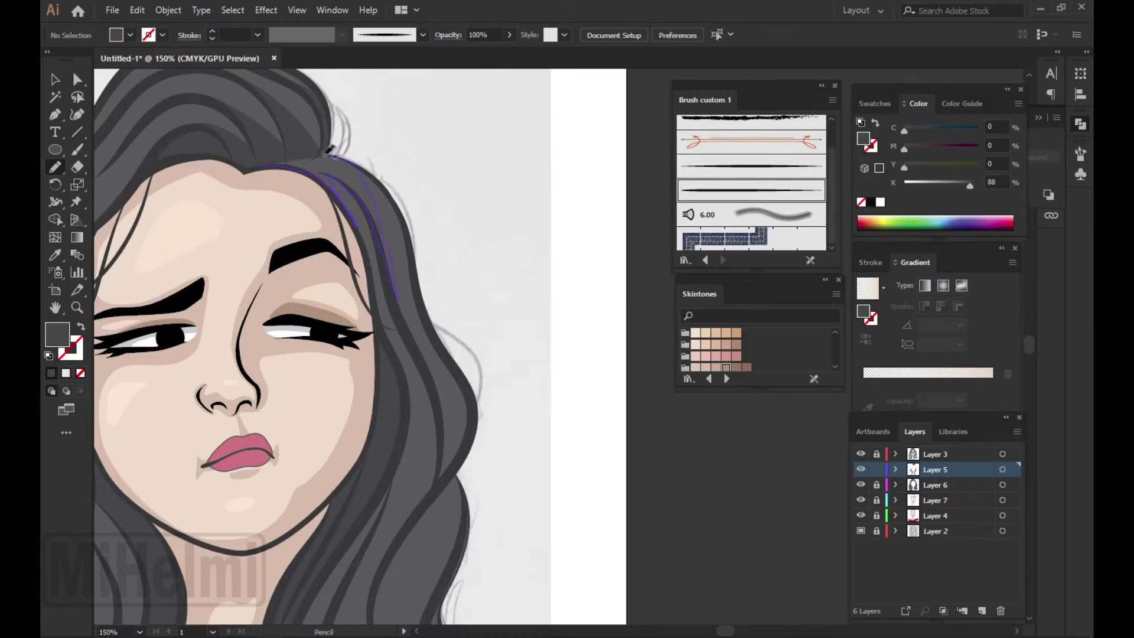
{"action": "left_click_drag", "start_coordinate": [330, 149], "coordinate": [269, 159]}
{"action": "scroll", "coordinate": [270, 159], "scroll_direction": "down", "scroll_amount": 2}
{"action": "scroll", "coordinate": [260, 163], "scroll_direction": "up", "scroll_amount": 2}
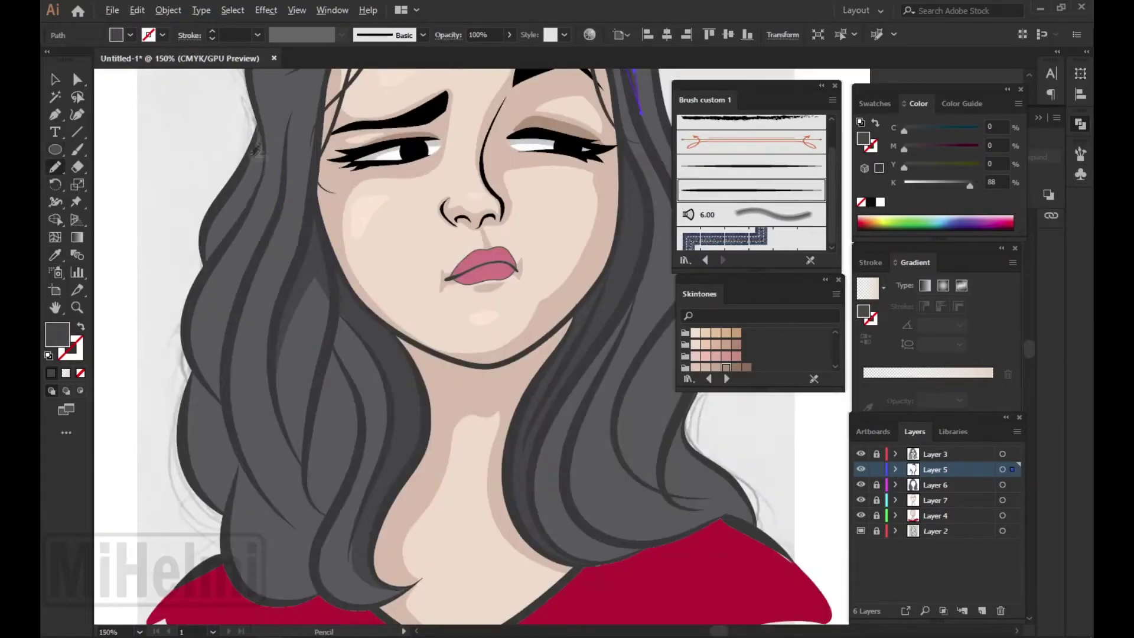
{"action": "scroll", "coordinate": [242, 196], "scroll_direction": "down", "scroll_amount": 2}
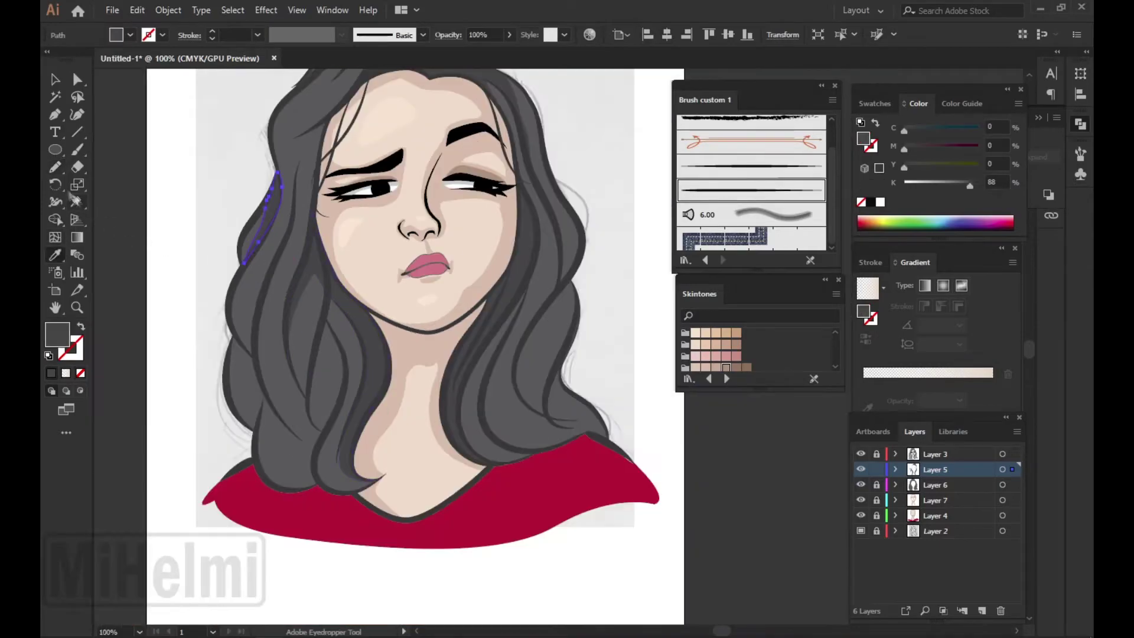
- Undo the last stroke and adjust the hair path's anchor points
{"action": "scroll", "coordinate": [324, 131], "scroll_direction": "up", "scroll_amount": 2}
{"action": "key", "text": "ctrl+z"}
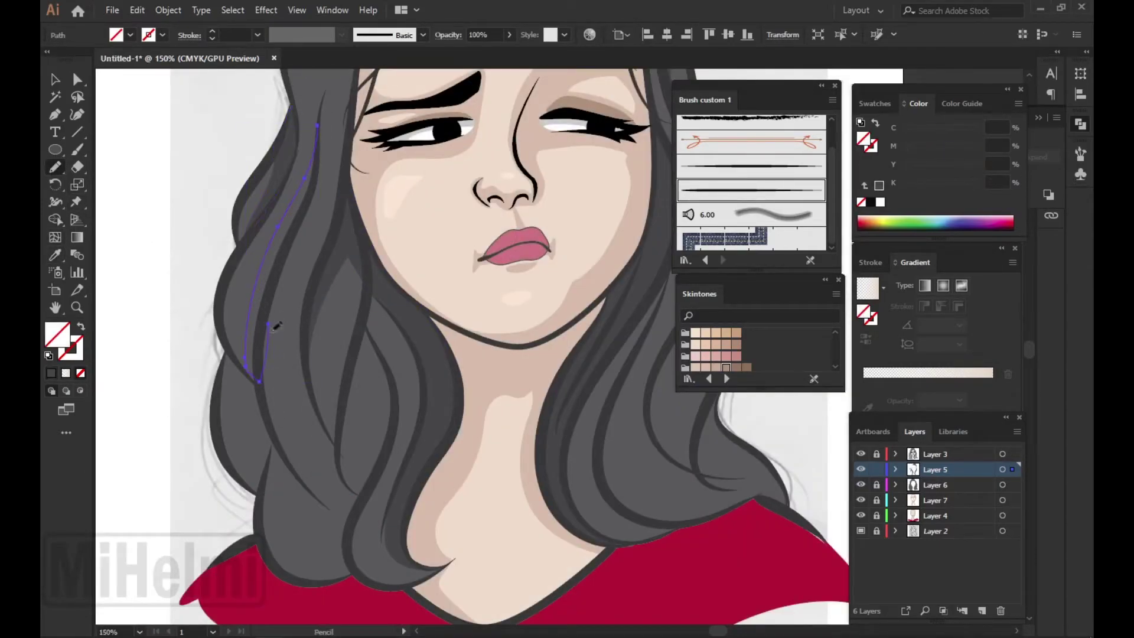
{"action": "key", "text": "a"}
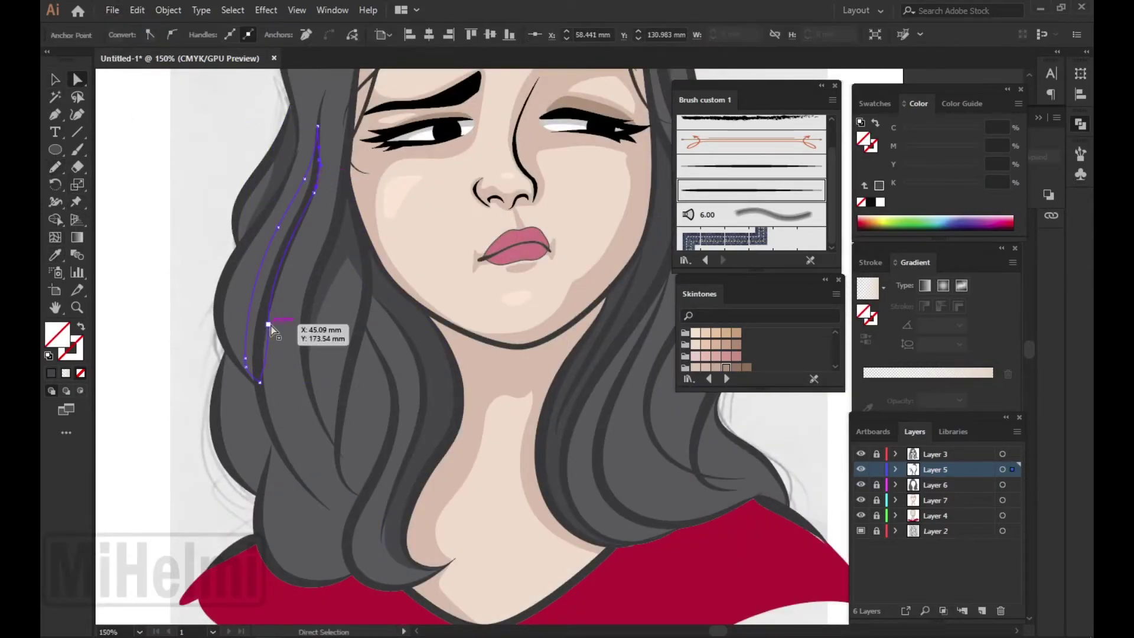
{"action": "scroll", "coordinate": [229, 282], "scroll_direction": "down", "scroll_amount": 2}
{"action": "key", "text": "ctrl+shift+a"}
{"action": "scroll", "coordinate": [229, 282], "scroll_direction": "up", "scroll_amount": 2}
{"action": "key", "text": "n"}
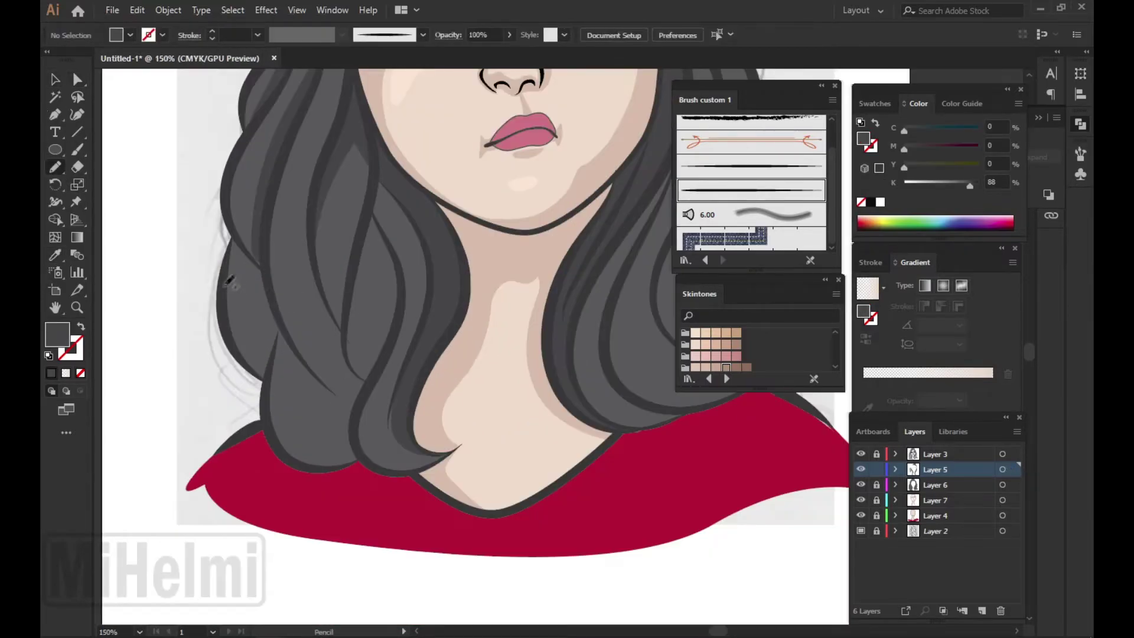
- Draw a grey shadow shape on the lower-left hair curl
{"action": "left_click_drag", "start_coordinate": [240, 231], "coordinate": [237, 233]}
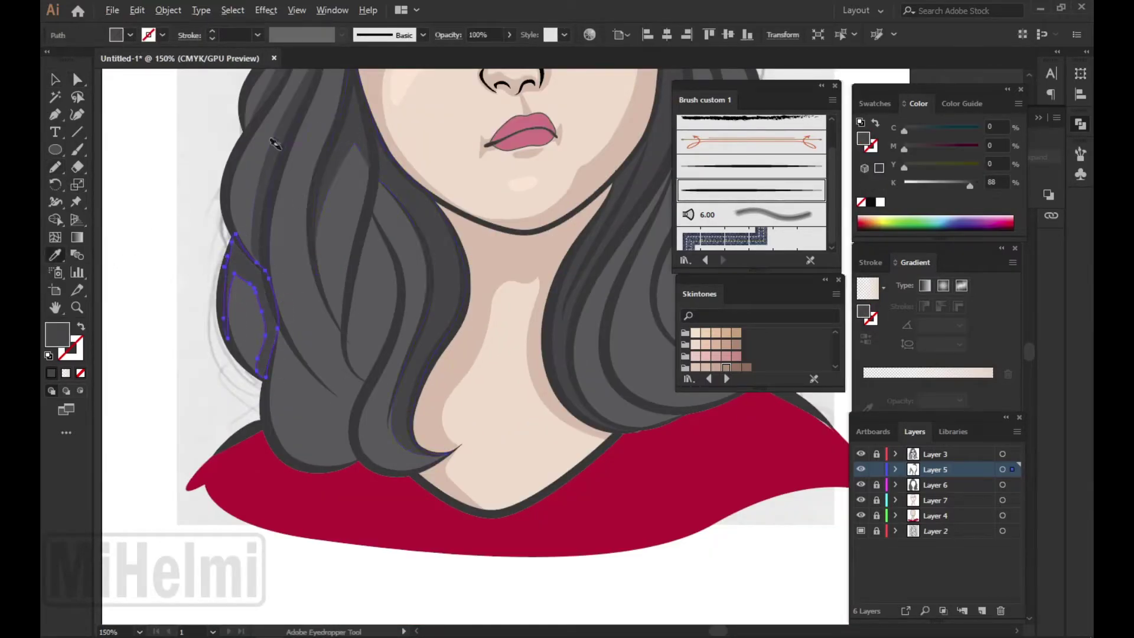
{"action": "key", "text": "i"}
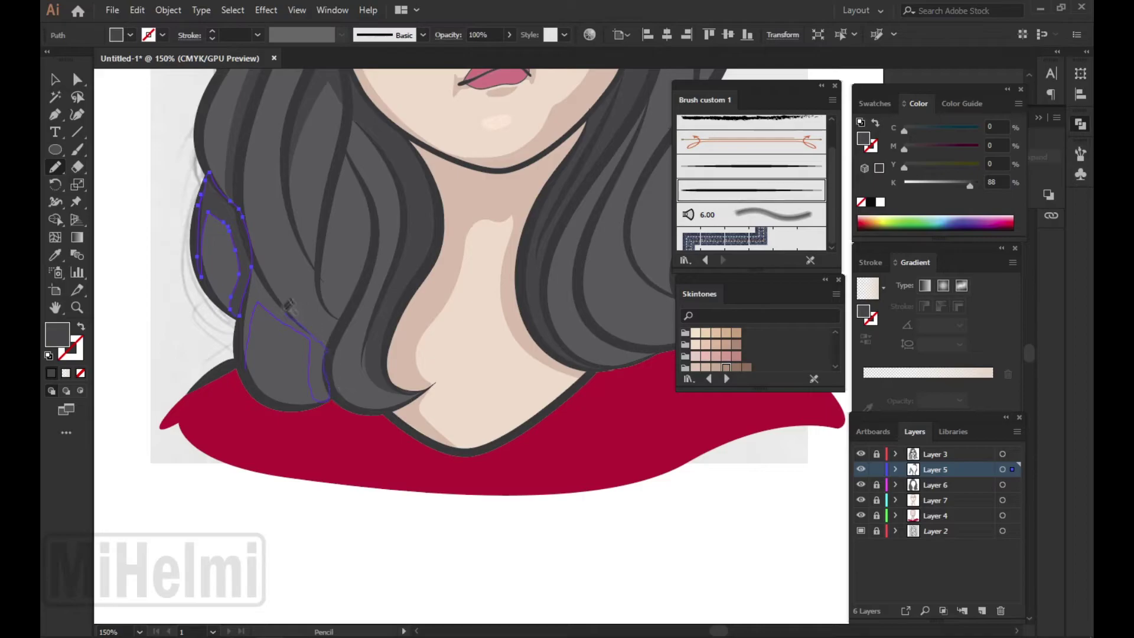
{"action": "key", "text": "ctrl+shift+a"}
{"action": "key", "text": "v"}
{"action": "key", "text": "ctrl+0"}
{"action": "key", "text": "ctrl+1"}
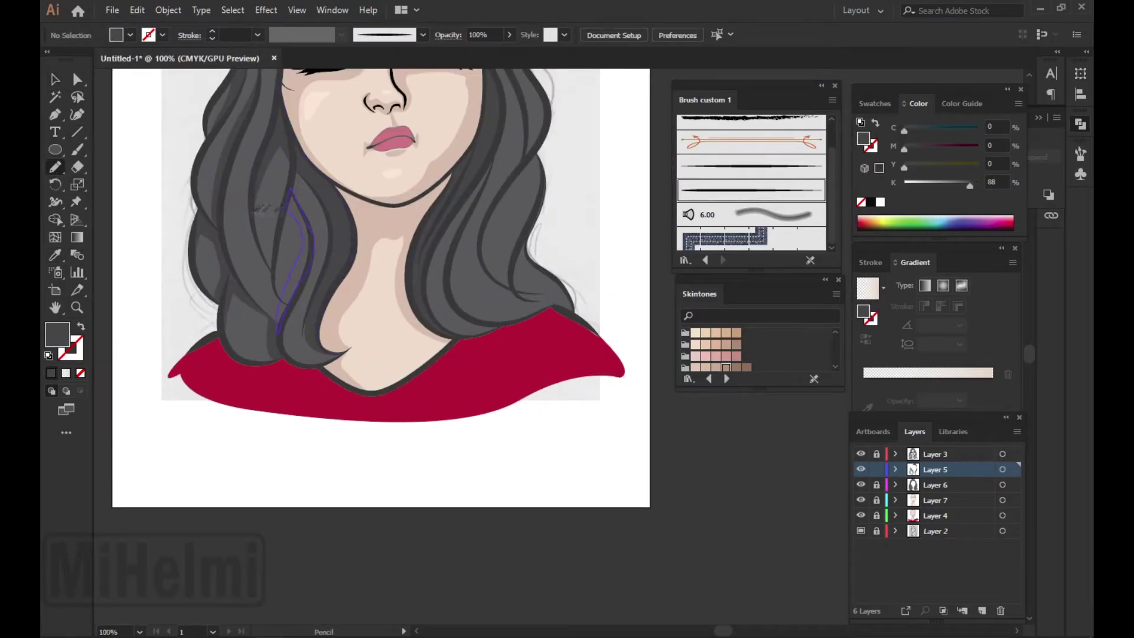
- Draw and reshape a narrow grey shadow strand on the outer left hair
{"action": "left_click_drag", "start_coordinate": [287, 208], "coordinate": [288, 204]}
{"action": "key", "text": "ctrl+plus"}
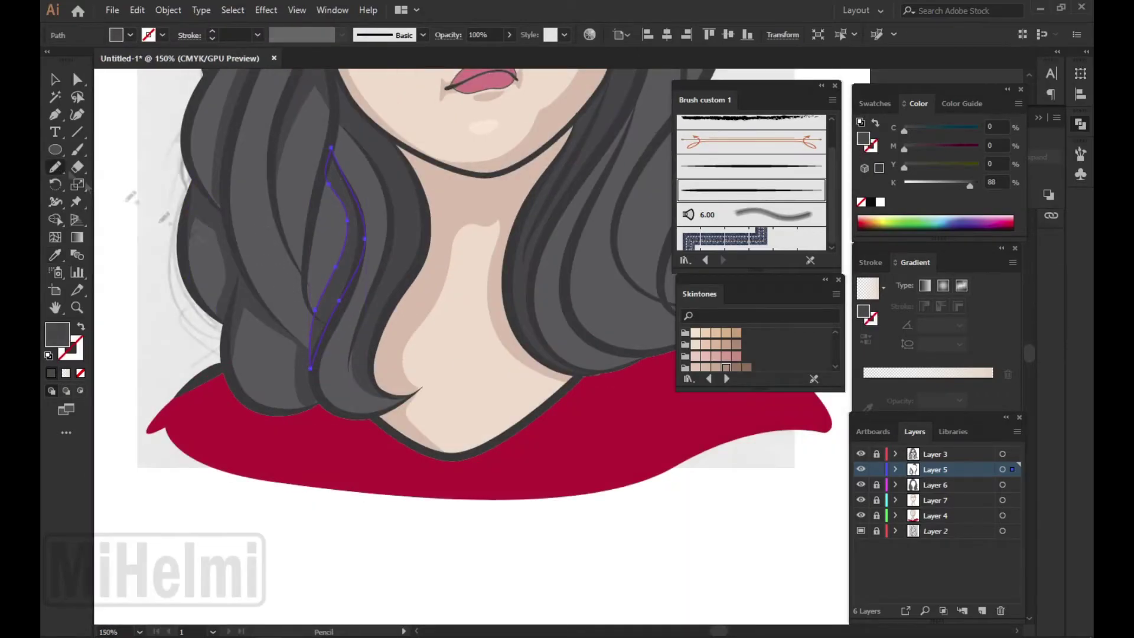
{"action": "left_click_drag", "start_coordinate": [313, 346], "coordinate": [310, 363]}
{"action": "left_click_drag", "start_coordinate": [287, 271], "coordinate": [291, 278]}
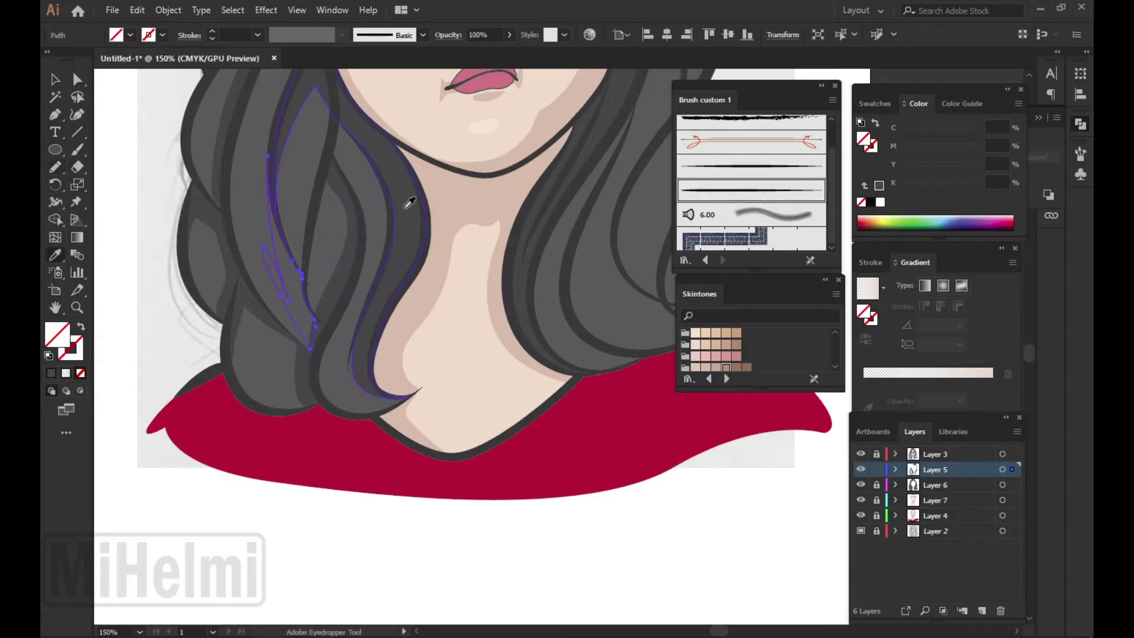
{"action": "left_click", "coordinate": [409, 203]}
{"action": "key", "text": "ctrl+minus"}
{"action": "key", "text": "ctrl+minus"}
{"action": "scroll", "coordinate": [372, 358], "scroll_direction": "up", "scroll_amount": 3}
{"action": "key", "text": "ctrl+shift+a"}
{"action": "key", "text": "n"}
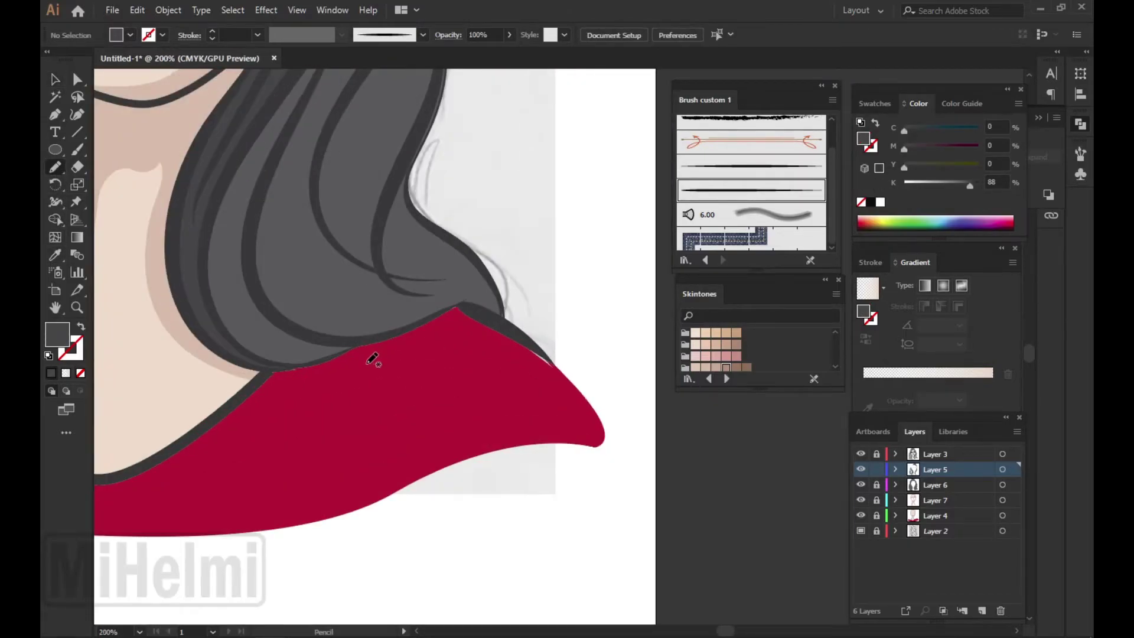
- Unlock Layer 4 and curve the red shirt's shoulder corner using a separate anchor handle
{"action": "left_click", "coordinate": [876, 515]}
{"action": "left_click", "coordinate": [499, 410]}
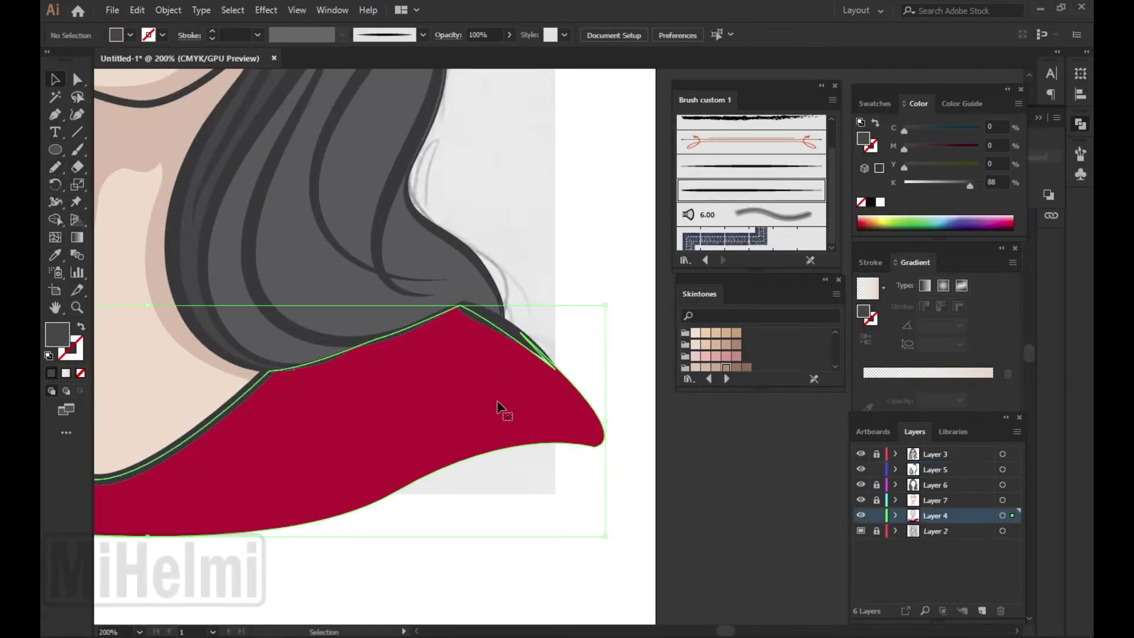
{"action": "key", "text": "a"}
{"action": "scroll", "coordinate": [532, 373], "scroll_direction": "up", "scroll_amount": 5}
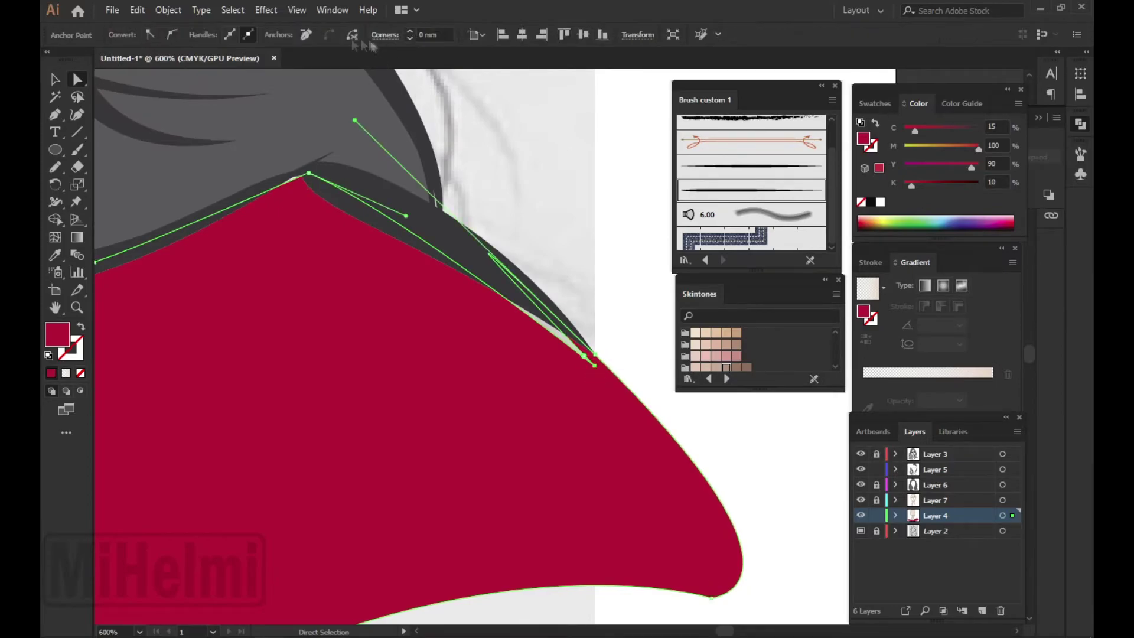
{"action": "left_click_drag", "start_coordinate": [590, 370], "coordinate": [358, 121]}
{"action": "key", "text": "ctrl+shift+a"}
{"action": "scroll", "coordinate": [358, 121], "scroll_direction": "up", "scroll_amount": 1}
{"action": "left_click", "coordinate": [430, 196]}
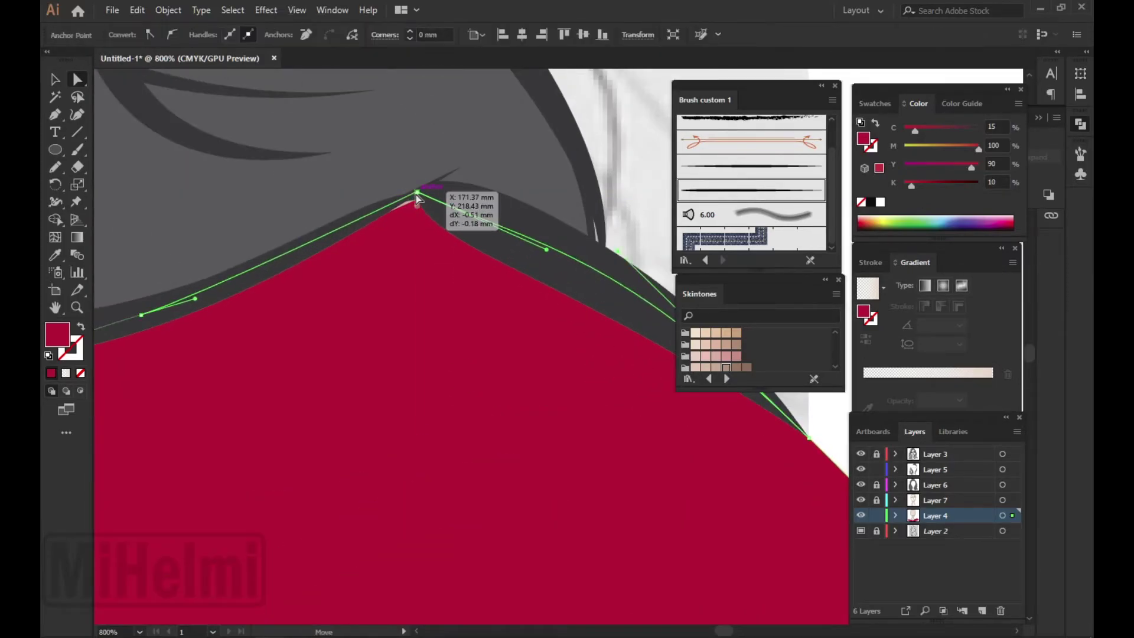
{"action": "scroll", "coordinate": [645, 228], "scroll_direction": "down", "scroll_amount": 3}
{"action": "scroll", "coordinate": [569, 461], "scroll_direction": "down", "scroll_amount": 3}
{"action": "key", "text": "ctrl+shift+a"}
{"action": "key", "text": "v"}
- Start a curved pen path along the upper-left hair and swap its fill and stroke
{"action": "key", "text": "p"}
{"action": "scroll", "coordinate": [414, 89], "scroll_direction": "up", "scroll_amount": 2}
{"action": "left_click", "coordinate": [404, 160]}
{"action": "left_click", "coordinate": [312, 254]}
{"action": "left_click_drag", "start_coordinate": [254, 331], "coordinate": [253, 334]}
{"action": "key", "text": "shift+x"}
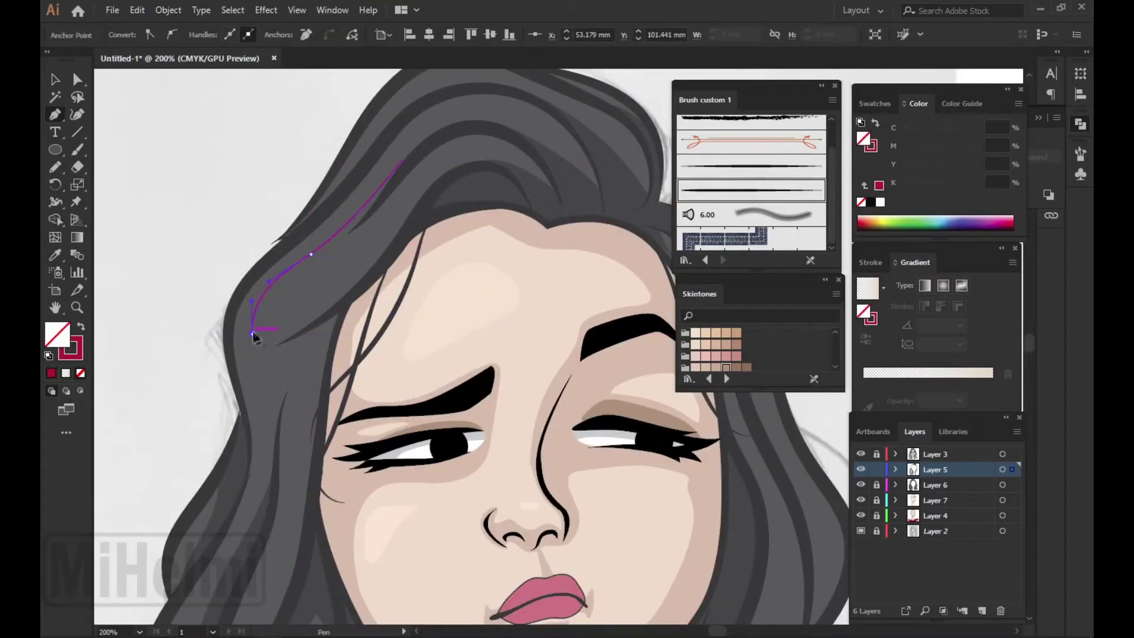
- Finish the left hair strand path and deselect it
{"action": "left_click", "coordinate": [404, 160]}
{"action": "key", "text": "v"}
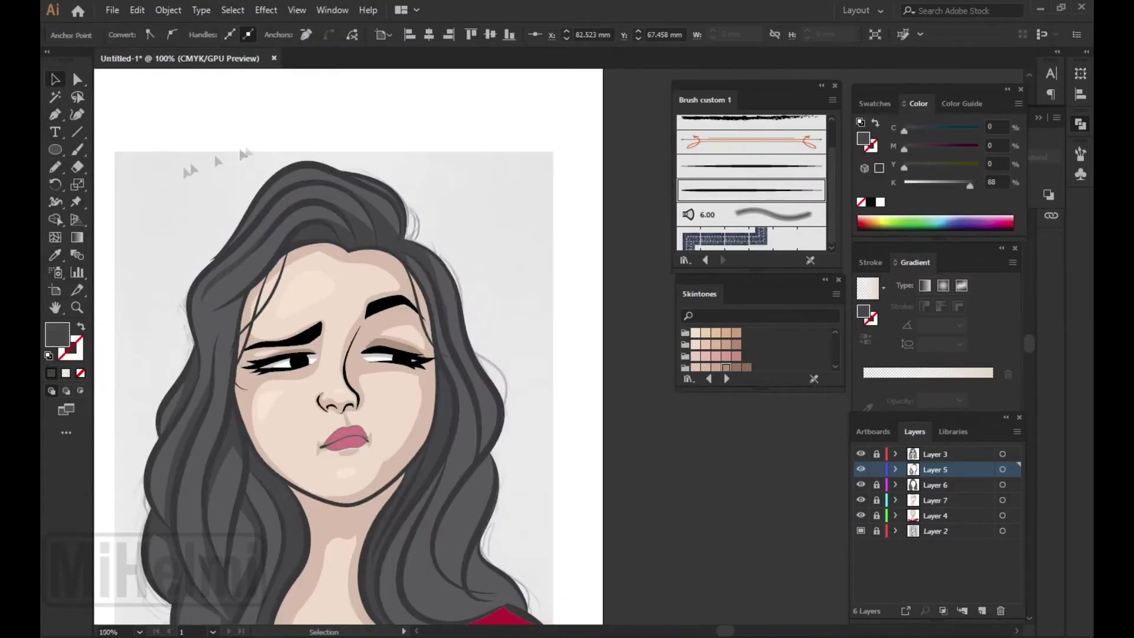
{"action": "scroll", "coordinate": [214, 151], "scroll_direction": "down", "scroll_amount": 2}
{"action": "key", "text": "ctrl+shift+a"}
- Pencil two shadow strands on the lower hair, filled with the dark hair grey
{"action": "left_click", "coordinate": [55, 167]}
{"action": "scroll", "coordinate": [342, 493], "scroll_direction": "up", "scroll_amount": 1}
{"action": "left_click_drag", "start_coordinate": [340, 400], "coordinate": [331, 498]}
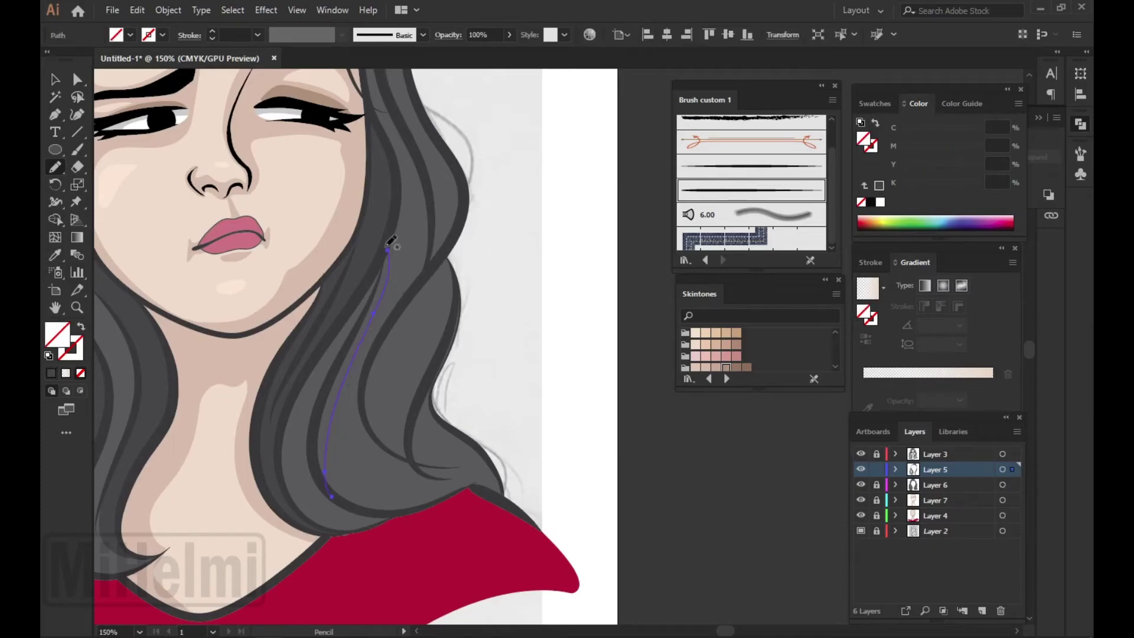
{"action": "left_click", "coordinate": [366, 259]}
{"action": "scroll", "coordinate": [387, 432], "scroll_direction": "down", "scroll_amount": 1}
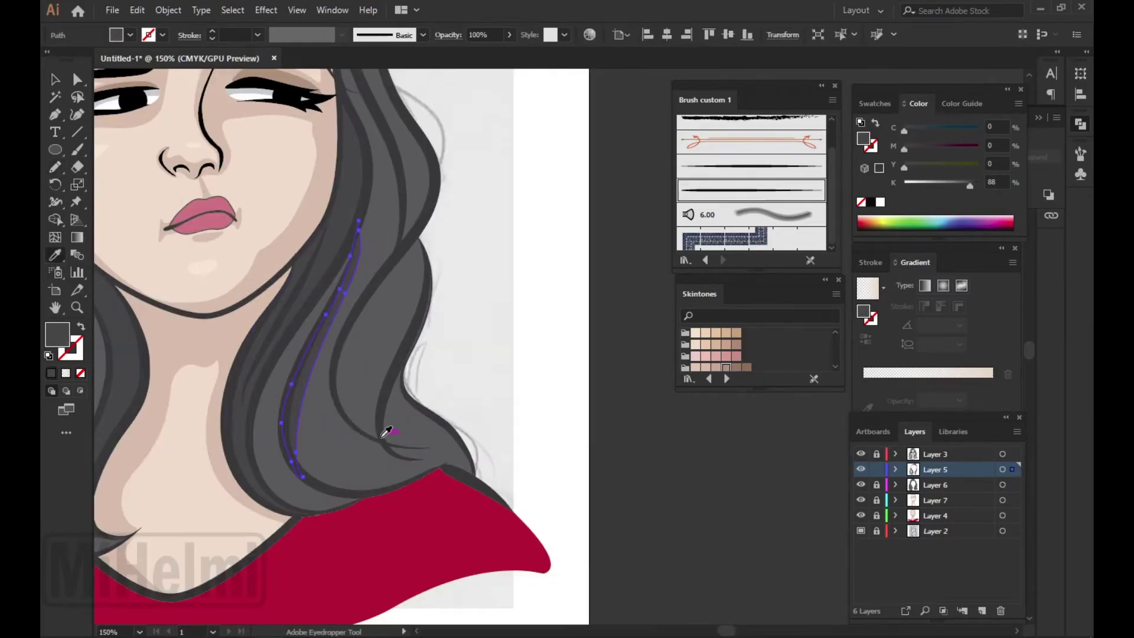
{"action": "left_click_drag", "start_coordinate": [365, 316], "coordinate": [373, 294]}
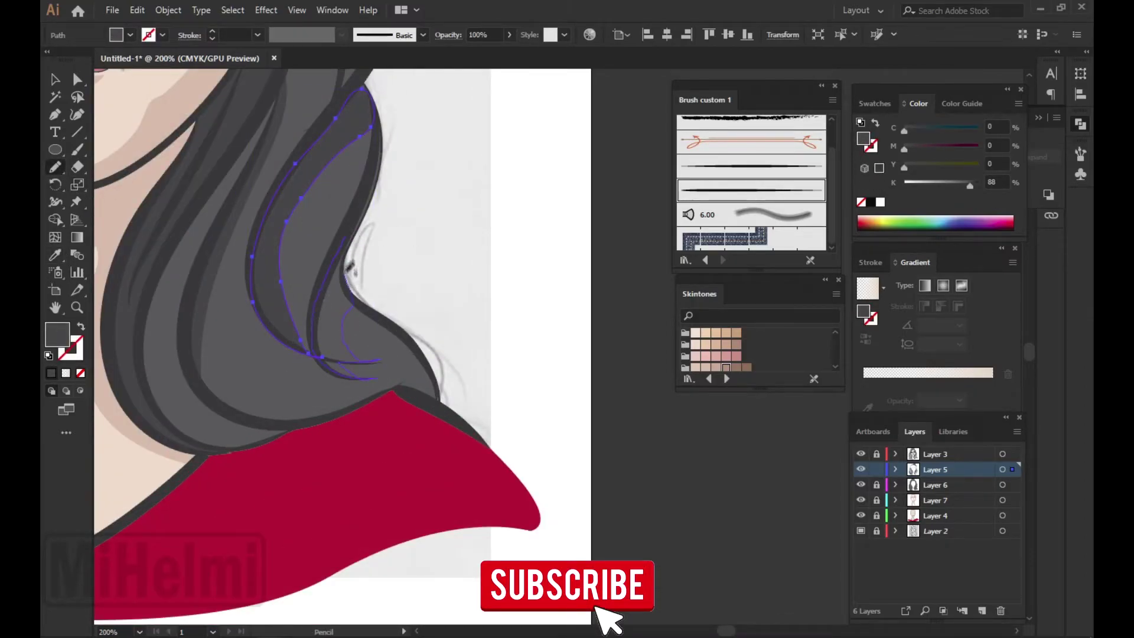
{"action": "left_click_drag", "start_coordinate": [357, 341], "coordinate": [264, 278]}
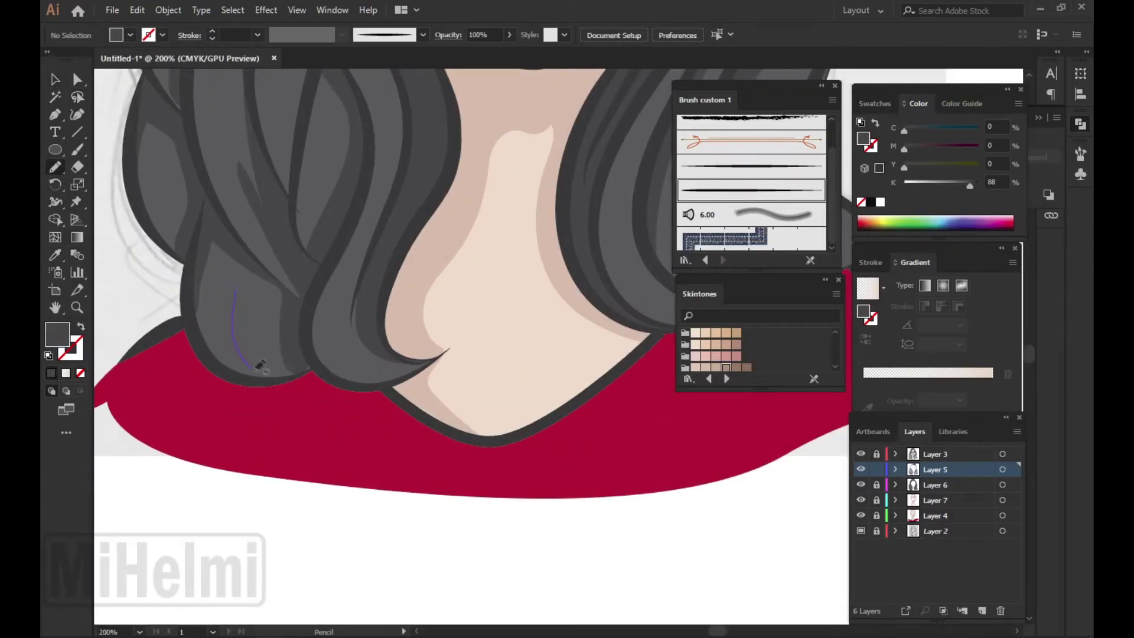
{"action": "left_click_drag", "start_coordinate": [258, 368], "coordinate": [278, 364]}
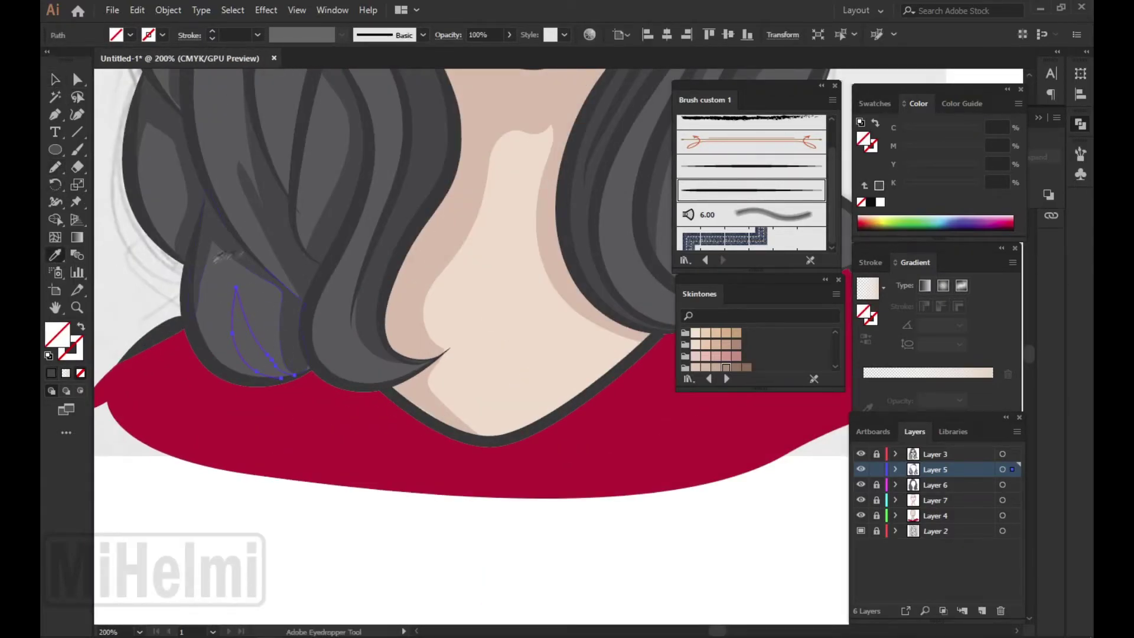
{"action": "left_click", "coordinate": [214, 257]}
- Pencil another dark grey strand on the right side of the hair
{"action": "key", "text": "n"}
{"action": "key", "text": "ctrl+plus"}
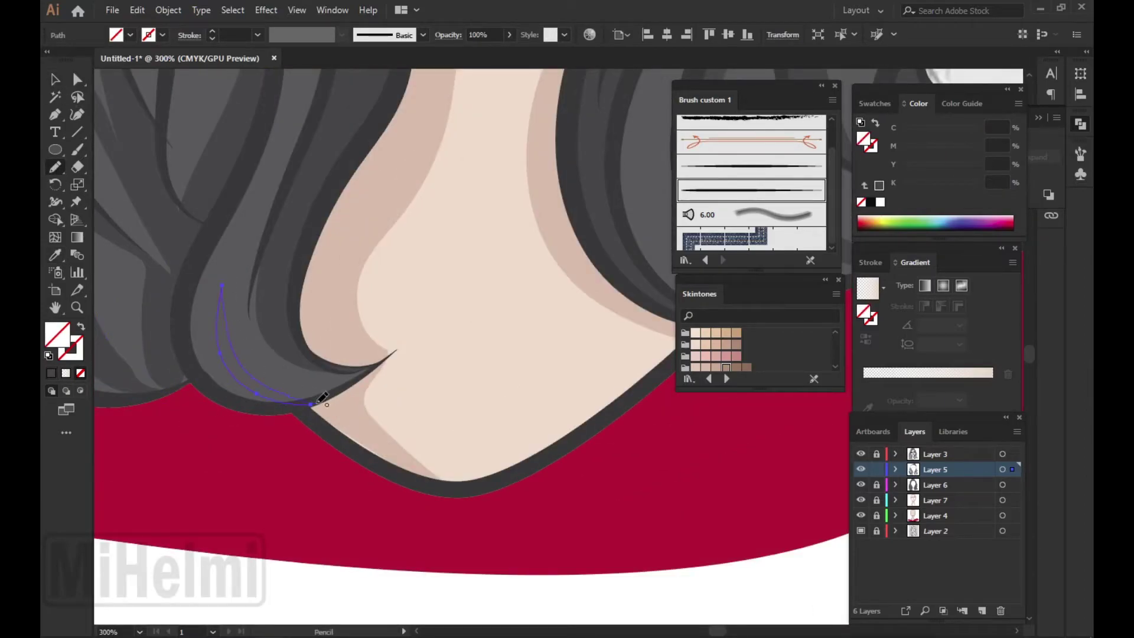
{"action": "key", "text": "i"}
{"action": "key", "text": "ctrl+minus"}
{"action": "key", "text": "ctrl+minus"}
{"action": "key", "text": "ctrl+minus"}
{"action": "scroll", "coordinate": [378, 319], "scroll_direction": "up", "scroll_amount": 2}
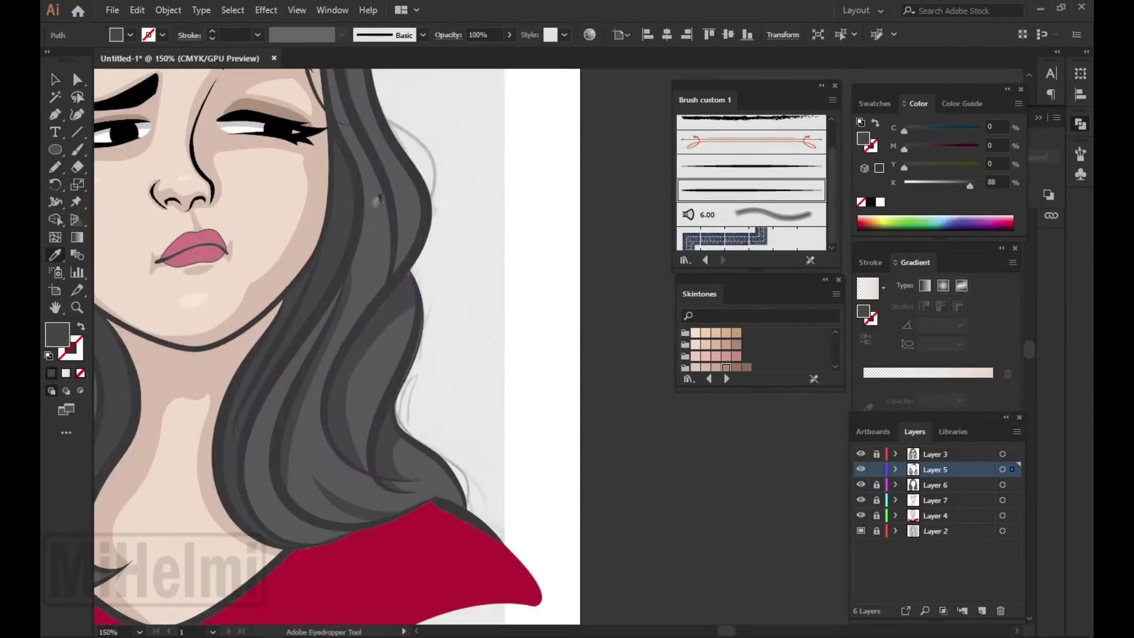
{"action": "left_click_drag", "start_coordinate": [367, 188], "coordinate": [371, 287]}
{"action": "scroll", "coordinate": [370, 287], "scroll_direction": "up", "scroll_amount": 1}
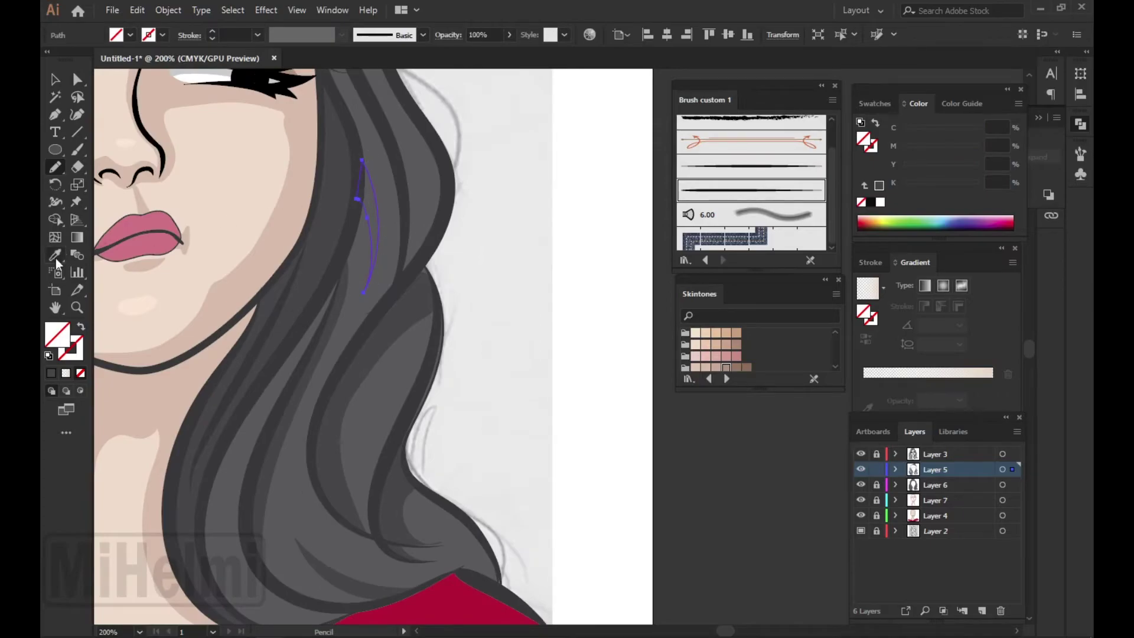
{"action": "key", "text": "comma"}
{"action": "key", "text": "ctrl+0"}
{"action": "scroll", "coordinate": [266, 194], "scroll_direction": "up", "scroll_amount": 2}
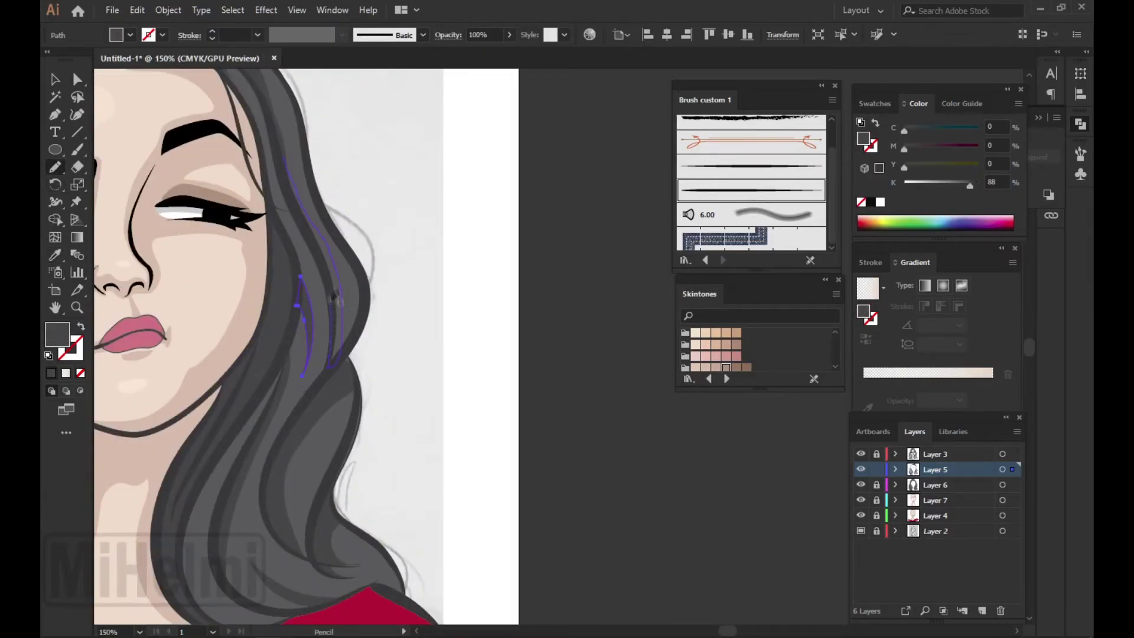
- Hide the background sketch layer, Layer 2, so the page shows white
{"action": "key", "text": "v"}
{"action": "key", "text": "ctrl+0"}
{"action": "left_click", "coordinate": [861, 530]}
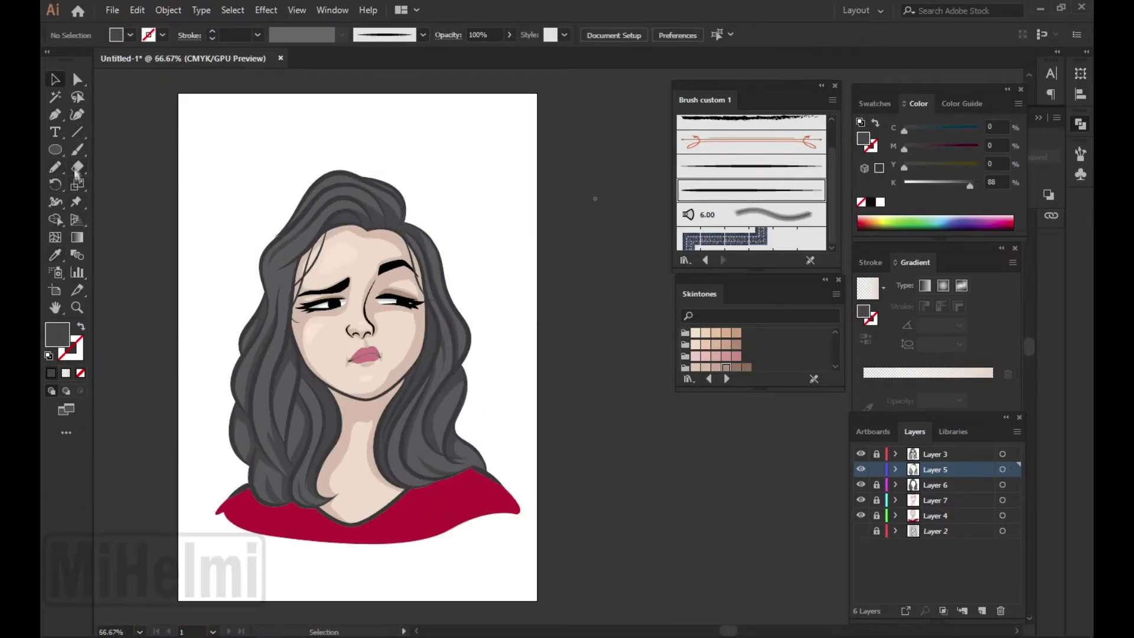
- Paint a light grey highlight strand on the hair and reshape its curve
{"action": "key", "text": "b"}
{"action": "scroll", "coordinate": [308, 206], "scroll_direction": "up", "scroll_amount": 2}
{"action": "left_click", "coordinate": [870, 262]}
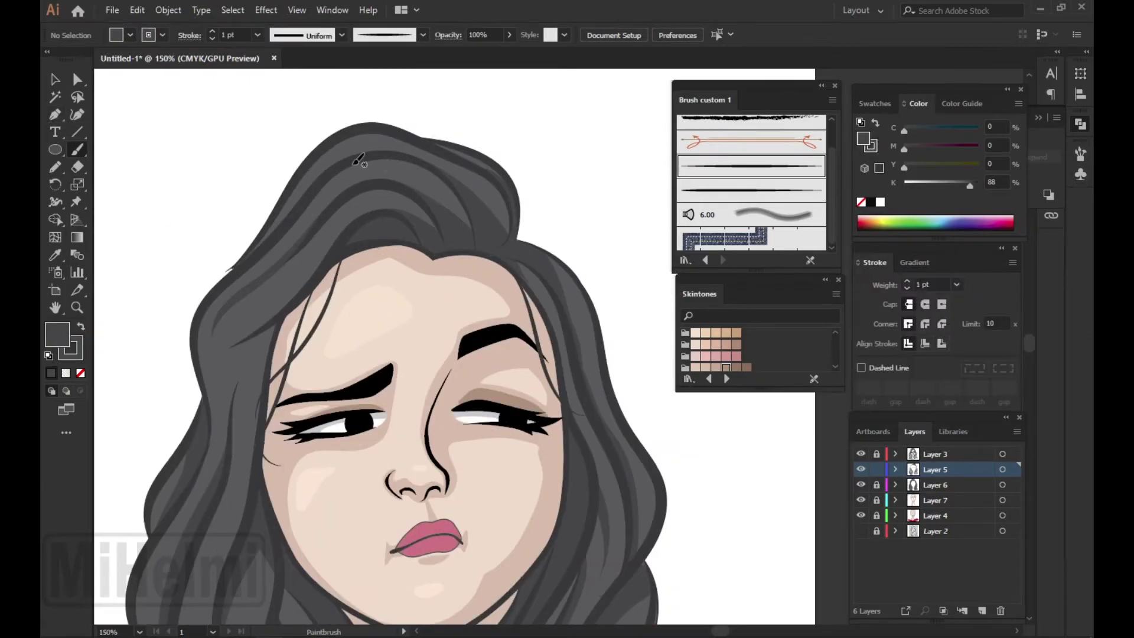
{"action": "scroll", "coordinate": [360, 142], "scroll_direction": "up", "scroll_amount": 2}
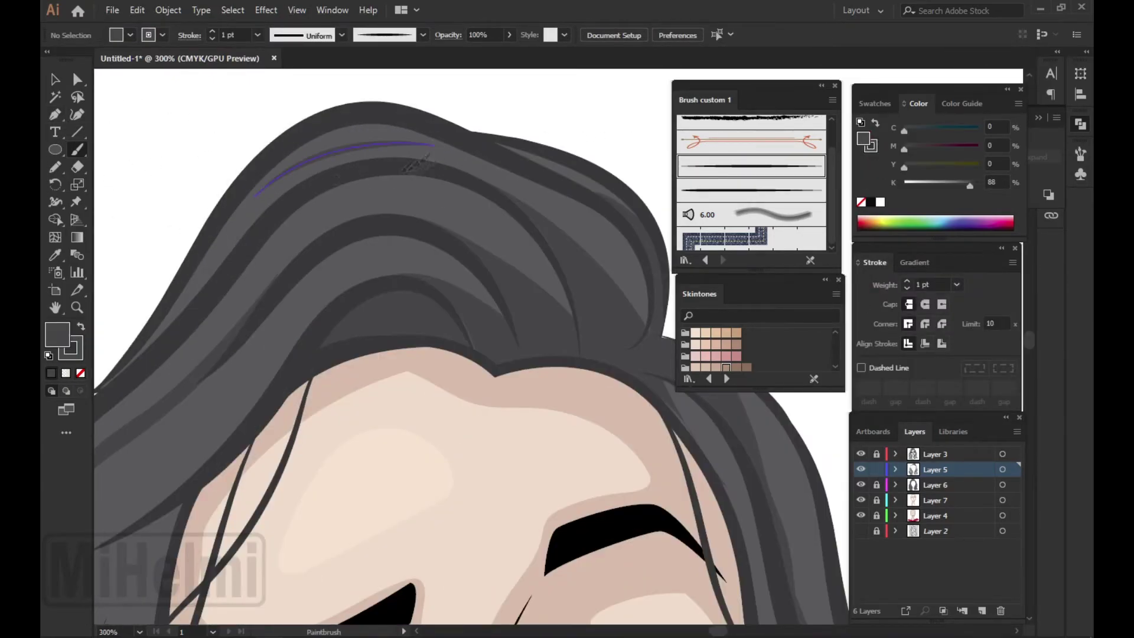
{"action": "key", "text": "ctrl+minus"}
{"action": "key", "text": "v"}
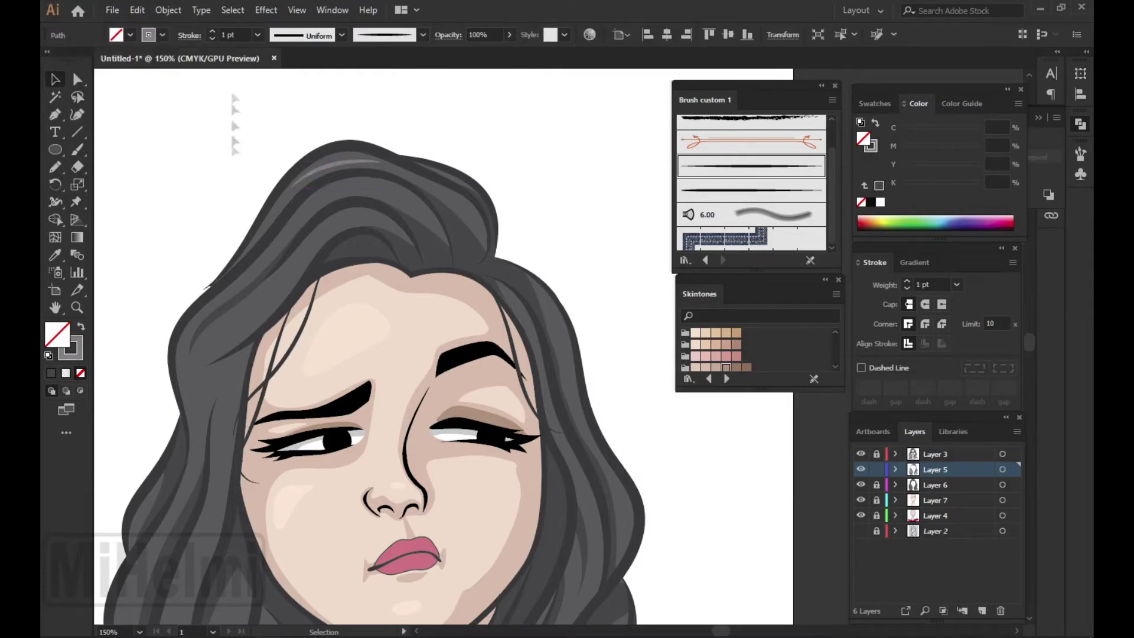
{"action": "scroll", "coordinate": [319, 177], "scroll_direction": "up", "scroll_amount": 2}
{"action": "scroll", "coordinate": [319, 177], "scroll_direction": "up", "scroll_amount": 2}
{"action": "key", "text": "a"}
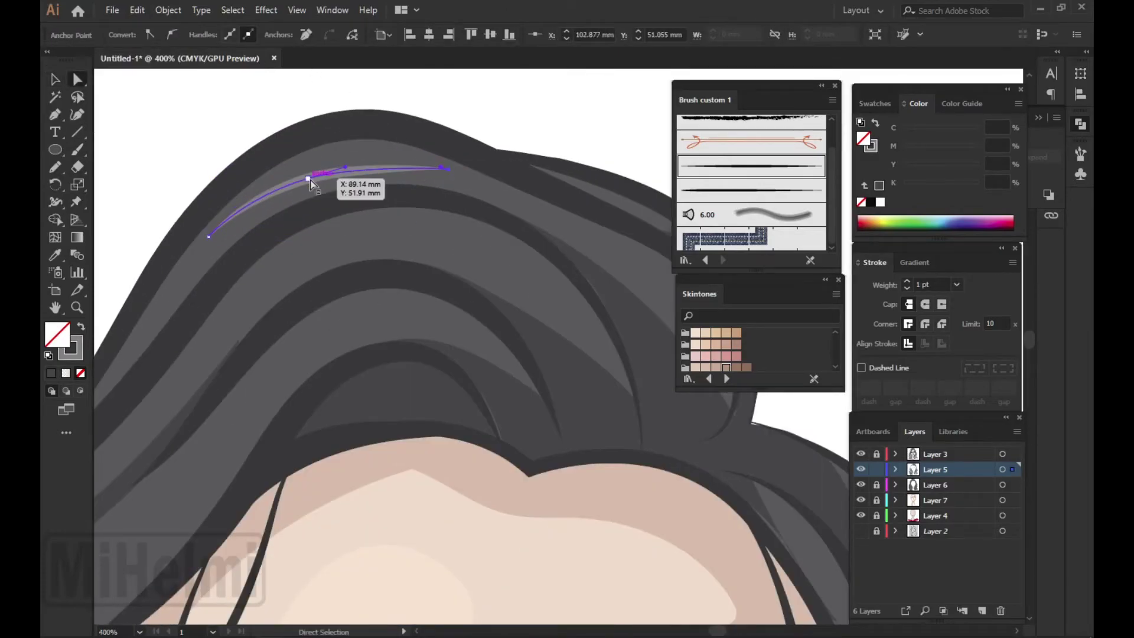
{"action": "left_click_drag", "start_coordinate": [310, 183], "coordinate": [284, 175]}
{"action": "key", "text": "ctrl+shift+a"}
{"action": "key", "text": "ctrl+0"}
{"action": "scroll", "coordinate": [313, 256], "scroll_direction": "up", "scroll_amount": 2}
- Paint a highlight strand from the hair top curving down to the lower left
{"action": "key", "text": "b"}
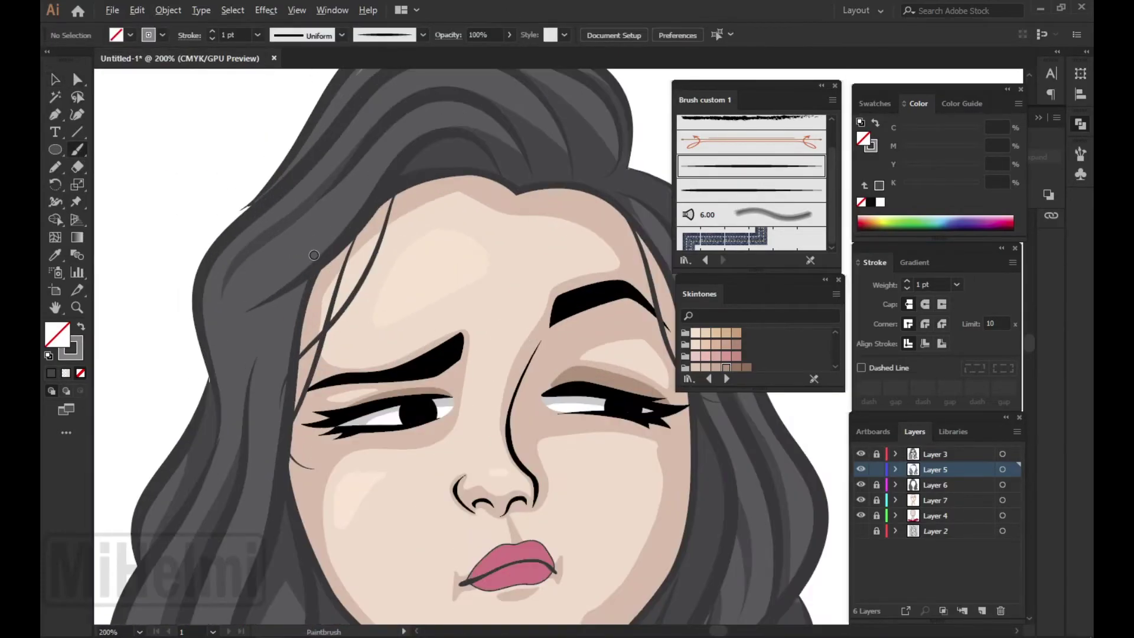
{"action": "left_click", "coordinate": [477, 117]}
{"action": "left_click_drag", "start_coordinate": [258, 260], "coordinate": [261, 266]}
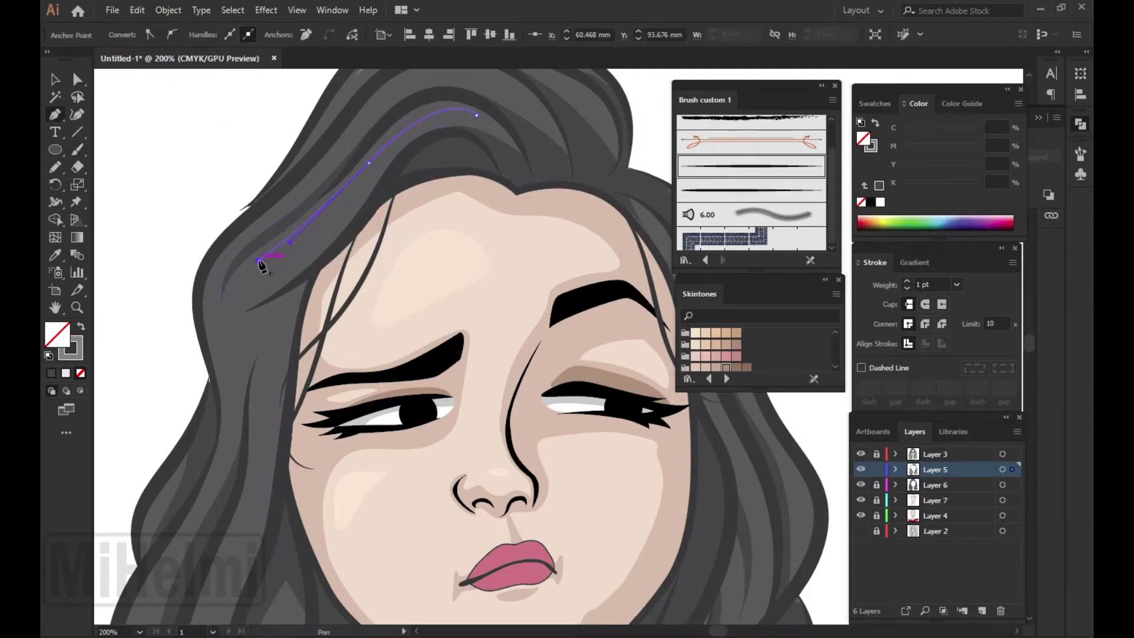
{"action": "left_click", "coordinate": [746, 174]}
{"action": "key", "text": "ctrl+plus"}
{"action": "key", "text": "p"}
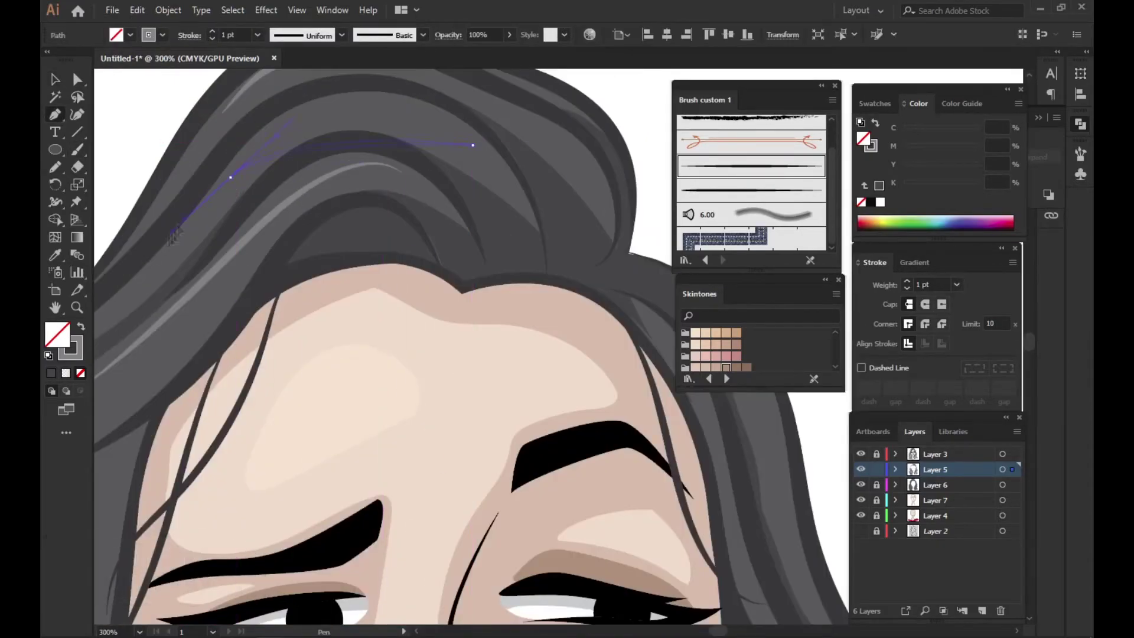
{"action": "left_click_drag", "start_coordinate": [125, 316], "coordinate": [123, 324]}
{"action": "key", "text": "ctrl+0"}
{"action": "scroll", "coordinate": [130, 370], "scroll_direction": "up", "scroll_amount": 3}
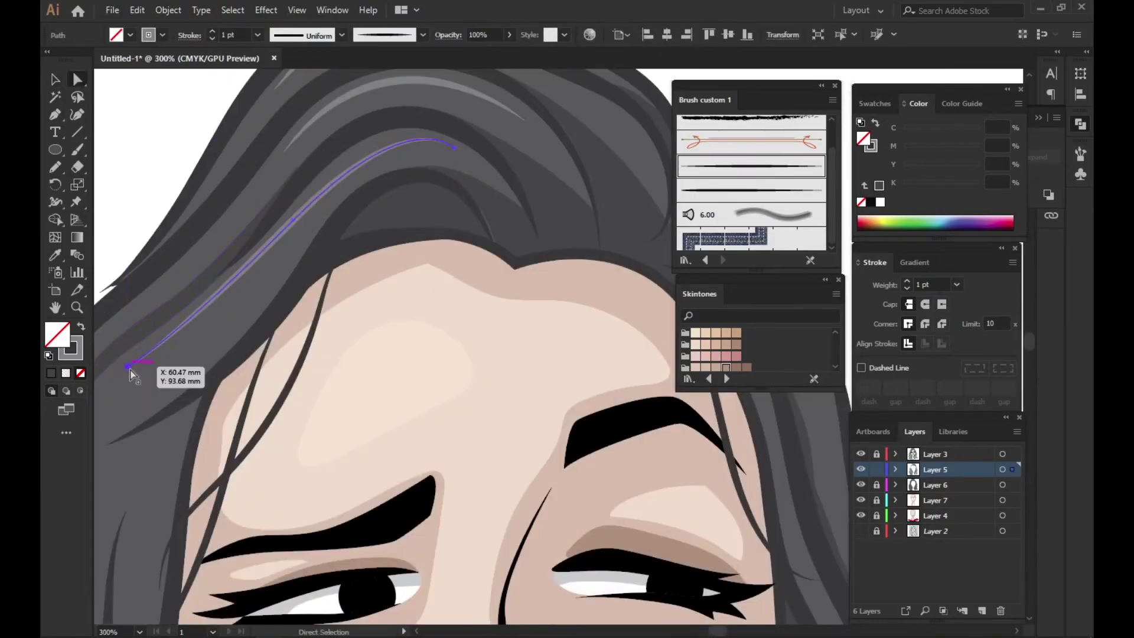
{"action": "left_click", "coordinate": [178, 340], "text": "ctrl"}
{"action": "key", "text": "ctrl+0"}
- Draw another highlight strand with the Pen across the top of the head and down the hair
{"action": "left_click", "coordinate": [55, 114]}
{"action": "scroll", "coordinate": [337, 121], "scroll_direction": "up", "scroll_amount": 3}
{"action": "left_click", "coordinate": [320, 120]}
{"action": "left_click", "coordinate": [407, 166]}
{"action": "left_click", "coordinate": [469, 277]}
{"action": "left_click", "coordinate": [532, 161], "text": "ctrl"}
{"action": "key", "text": "ctrl+0"}
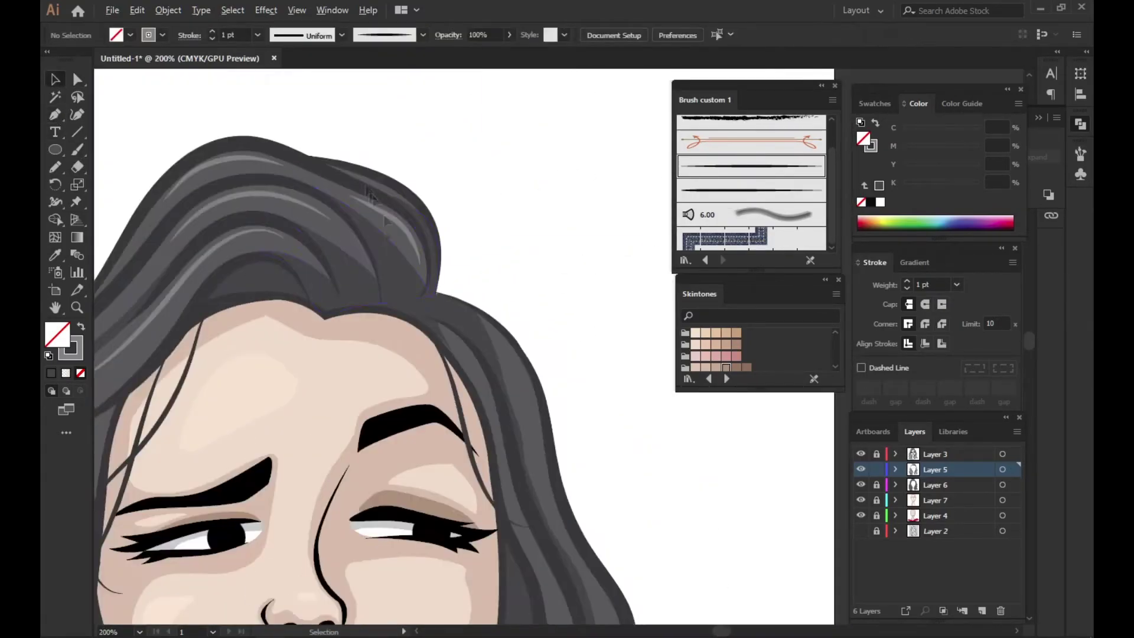
{"action": "key", "text": "ctrl+plus"}
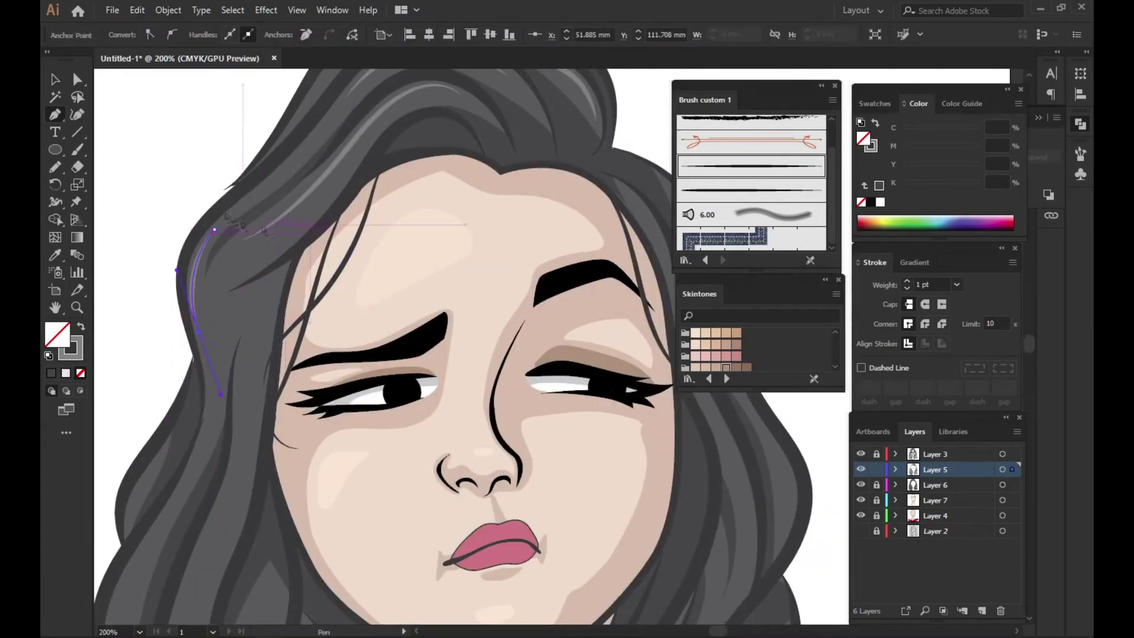
{"action": "key", "text": "v"}
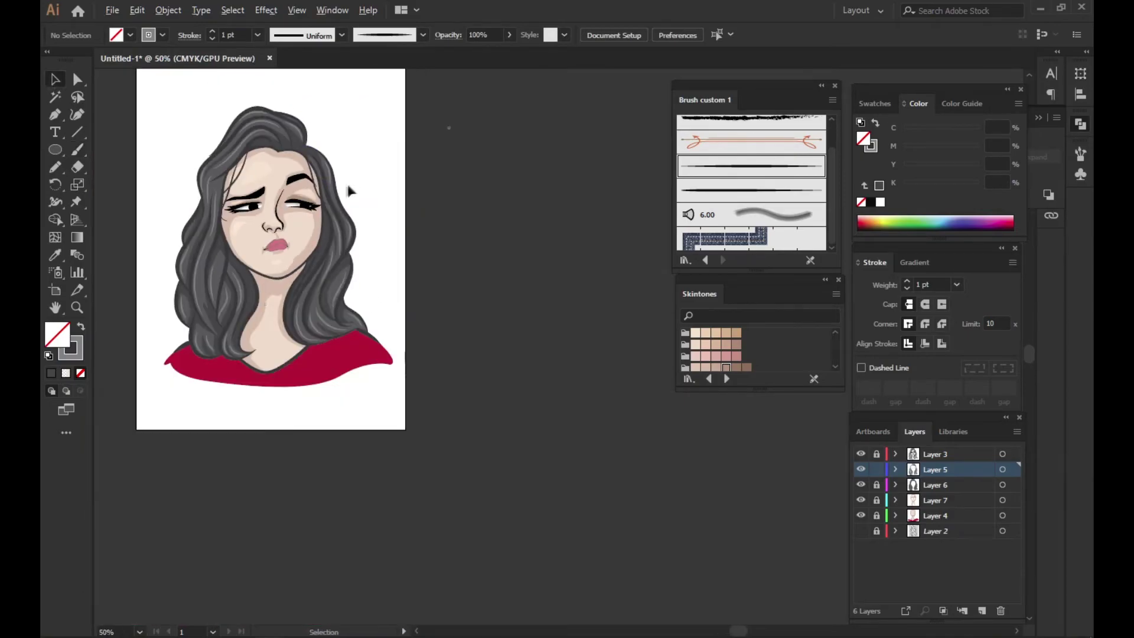
- Select and unlock Layer 7 for shadows, and lock the hair layer, Layer 5
{"action": "key", "text": "p"}
{"action": "left_click", "coordinate": [927, 515]}
{"action": "left_click", "coordinate": [876, 500], "text": "alt"}
{"action": "left_click", "coordinate": [935, 500]}
- Pencil a darker red shadow shape on the shirt under the left hair
{"action": "key", "text": "n"}
{"action": "scroll", "coordinate": [326, 366], "scroll_direction": "down", "scroll_amount": 2}
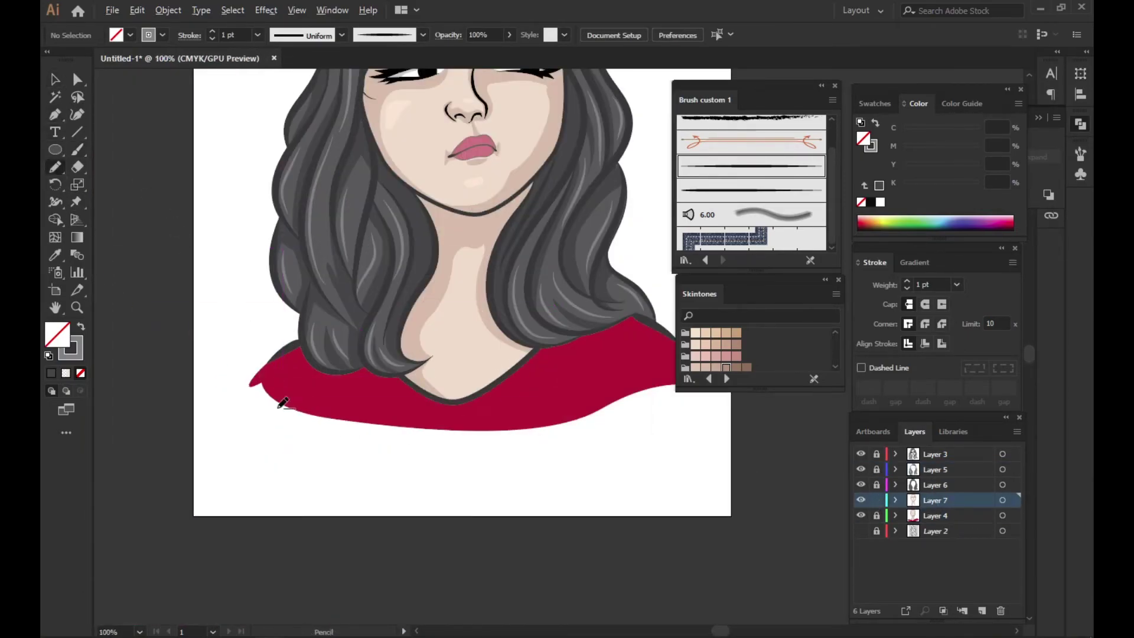
{"action": "scroll", "coordinate": [326, 367], "scroll_direction": "up", "scroll_amount": 4}
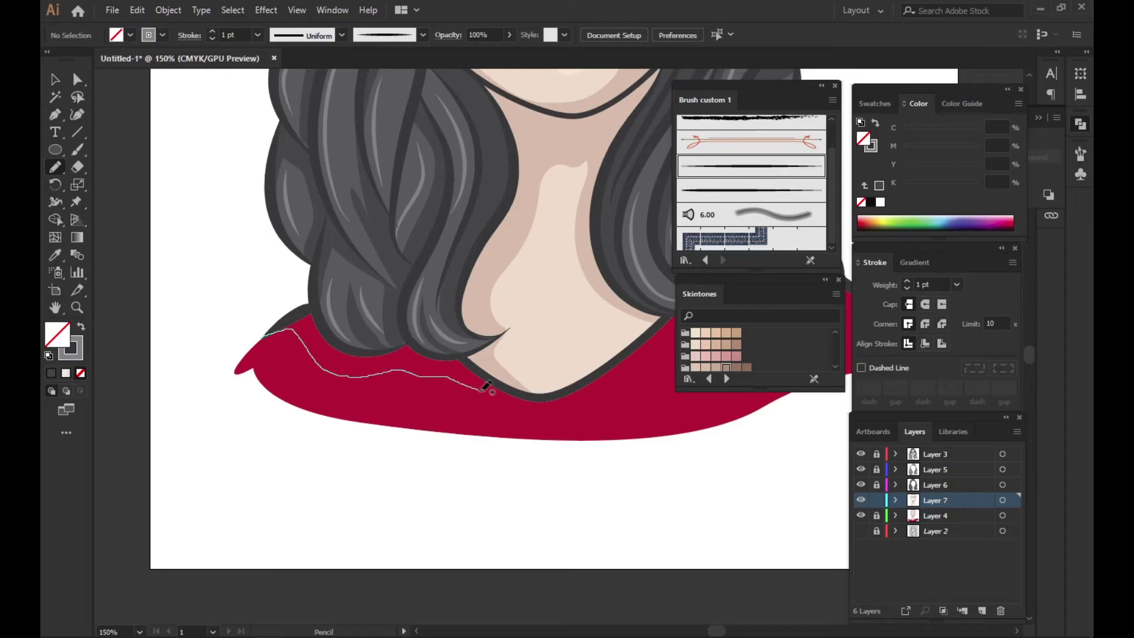
{"action": "left_click_drag", "start_coordinate": [289, 313], "coordinate": [266, 333]}
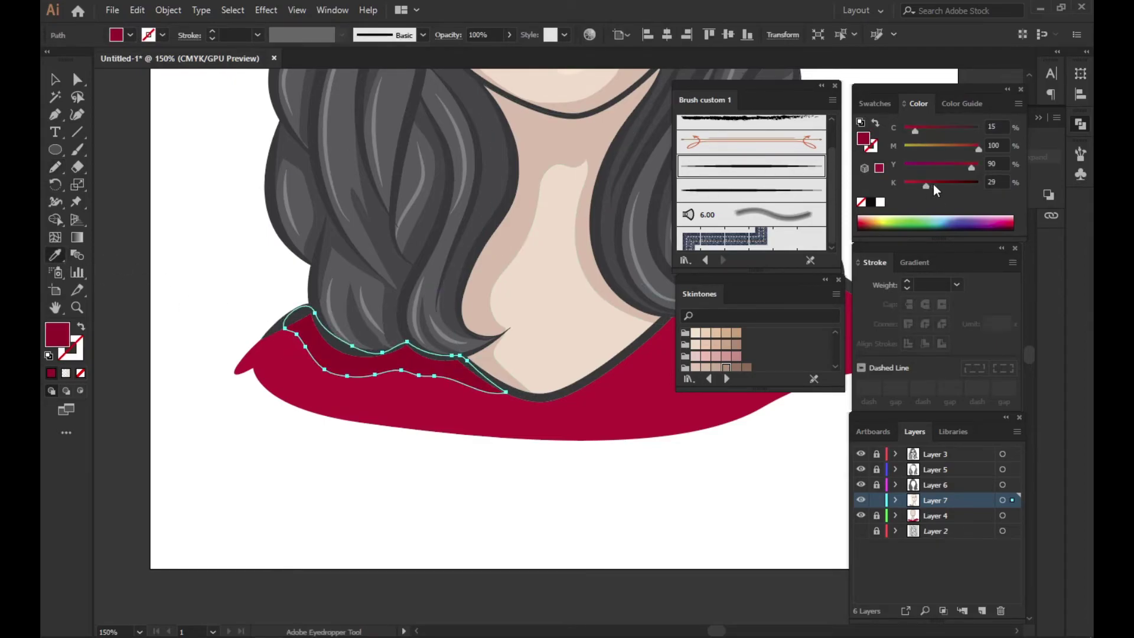
{"action": "key", "text": "ctrl+0"}
{"action": "key", "text": "ctrl+1"}
{"action": "left_click", "coordinate": [506, 421]}
- Add a darker red shadow under the right hair, then unlock Layer 3 and lock Layer 7
{"action": "key", "text": "n"}
{"action": "scroll", "coordinate": [464, 340], "scroll_direction": "up", "scroll_amount": 1}
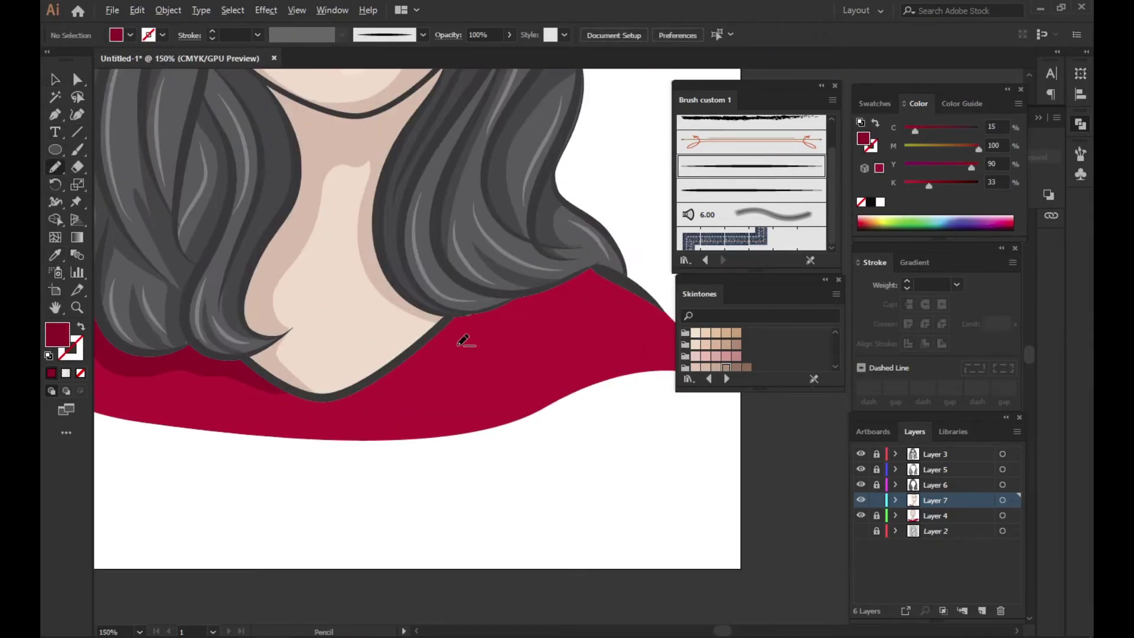
{"action": "left_click_drag", "start_coordinate": [446, 319], "coordinate": [440, 324]}
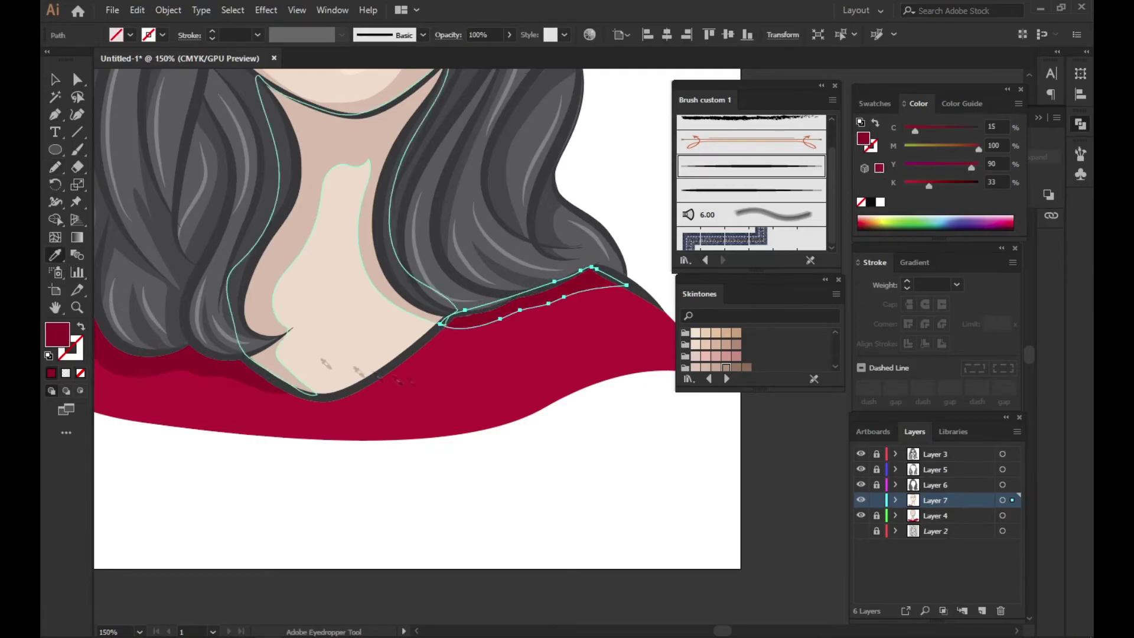
{"action": "key", "text": "ctrl+0"}
{"action": "key", "text": "v"}
{"action": "scroll", "coordinate": [535, 337], "scroll_direction": "up", "scroll_amount": 1}
{"action": "scroll", "coordinate": [534, 337], "scroll_direction": "up", "scroll_amount": 2}
{"action": "left_click", "coordinate": [877, 454]}
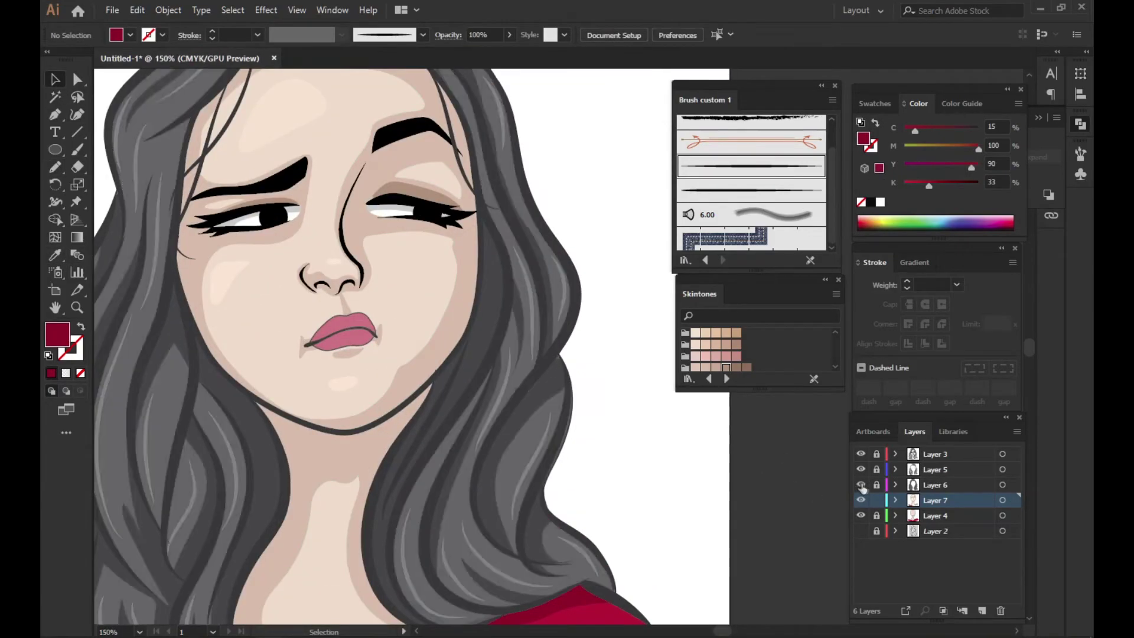
- Unlock the layer holding the lips and check the lips' current colour
{"action": "left_click", "coordinate": [876, 499]}
{"action": "scroll", "coordinate": [313, 324], "scroll_direction": "up", "scroll_amount": 2}
{"action": "left_click", "coordinate": [331, 366]}
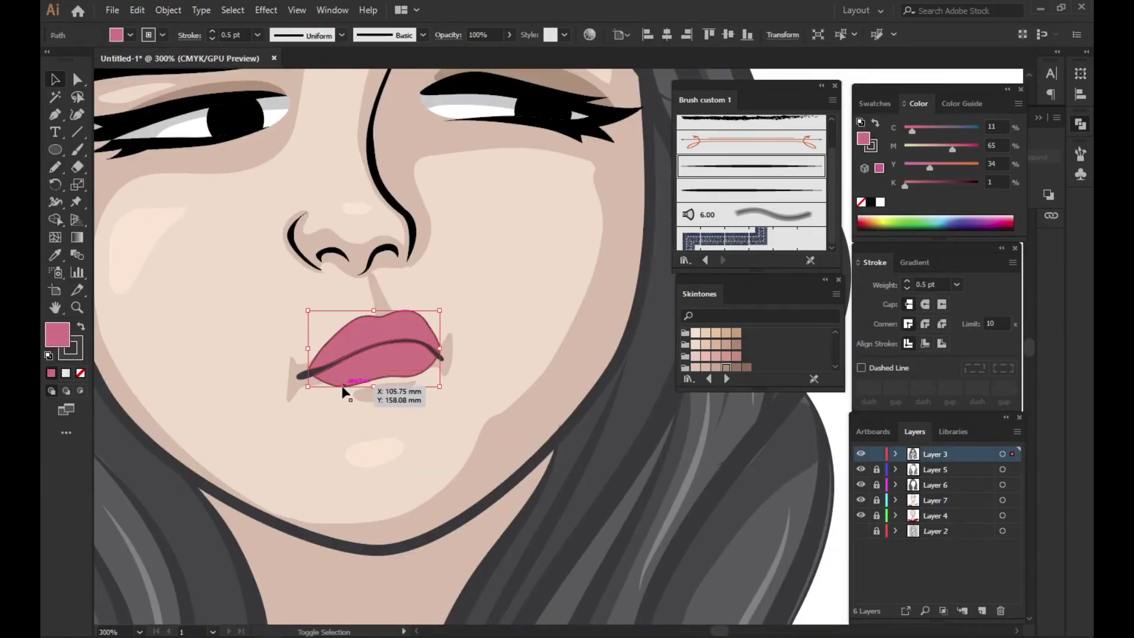
{"action": "left_click", "coordinate": [185, 258]}
{"action": "scroll", "coordinate": [345, 345], "scroll_direction": "up", "scroll_amount": 1}
{"action": "scroll", "coordinate": [337, 348], "scroll_direction": "up", "scroll_amount": 1}
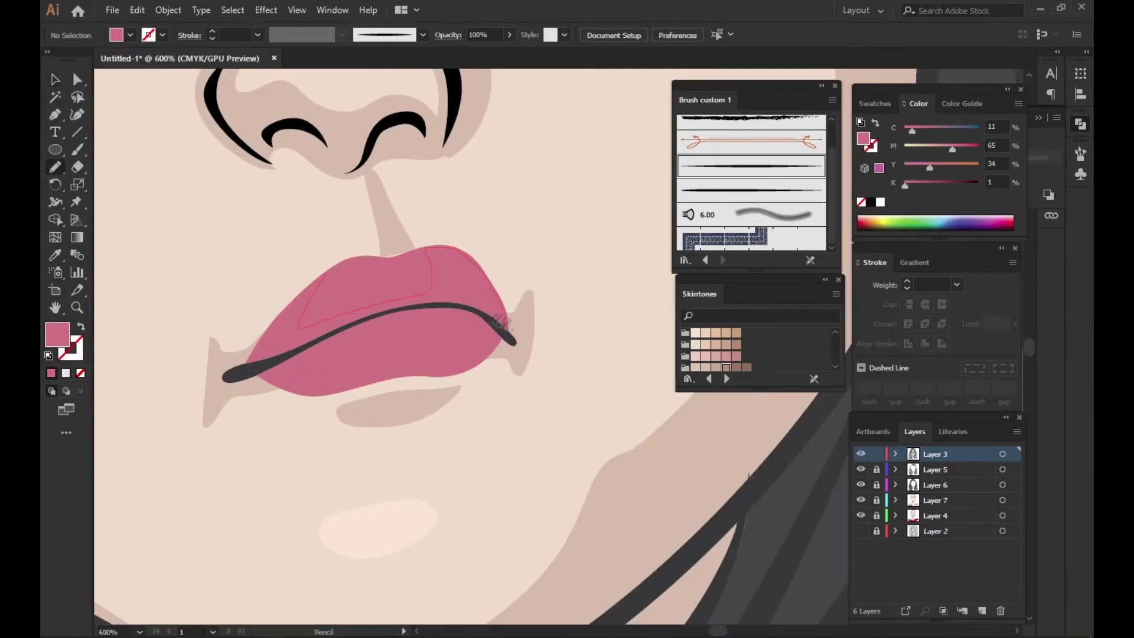
- Draw a shading shape over the upper lip and fill it with a darkened lip pink
{"action": "left_click_drag", "start_coordinate": [528, 365], "coordinate": [347, 243]}
{"action": "key", "text": "v"}
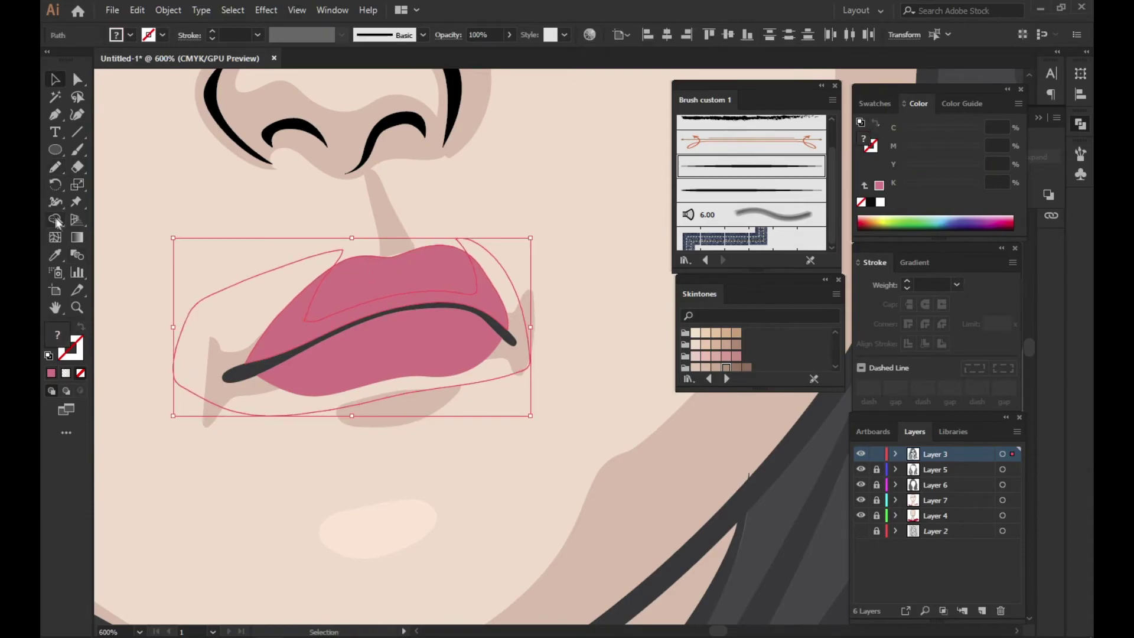
{"action": "left_click", "coordinate": [228, 239]}
{"action": "left_click", "coordinate": [273, 299]}
{"action": "left_click", "coordinate": [879, 185]}
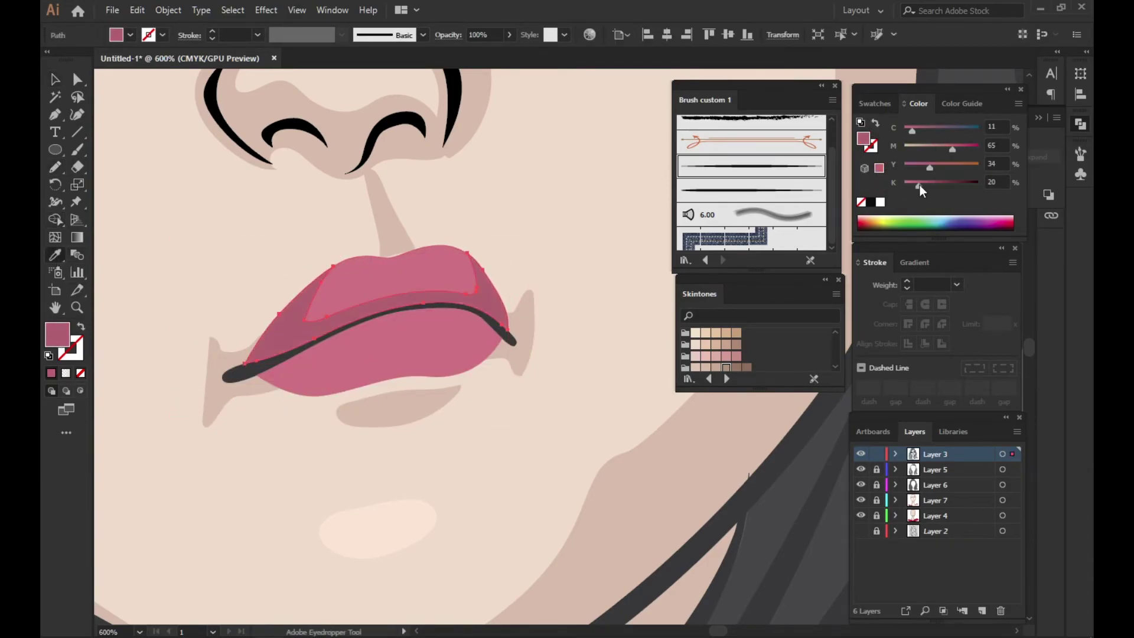
{"action": "left_click", "coordinate": [912, 185]}
{"action": "left_click_drag", "start_coordinate": [952, 149], "coordinate": [963, 150]}
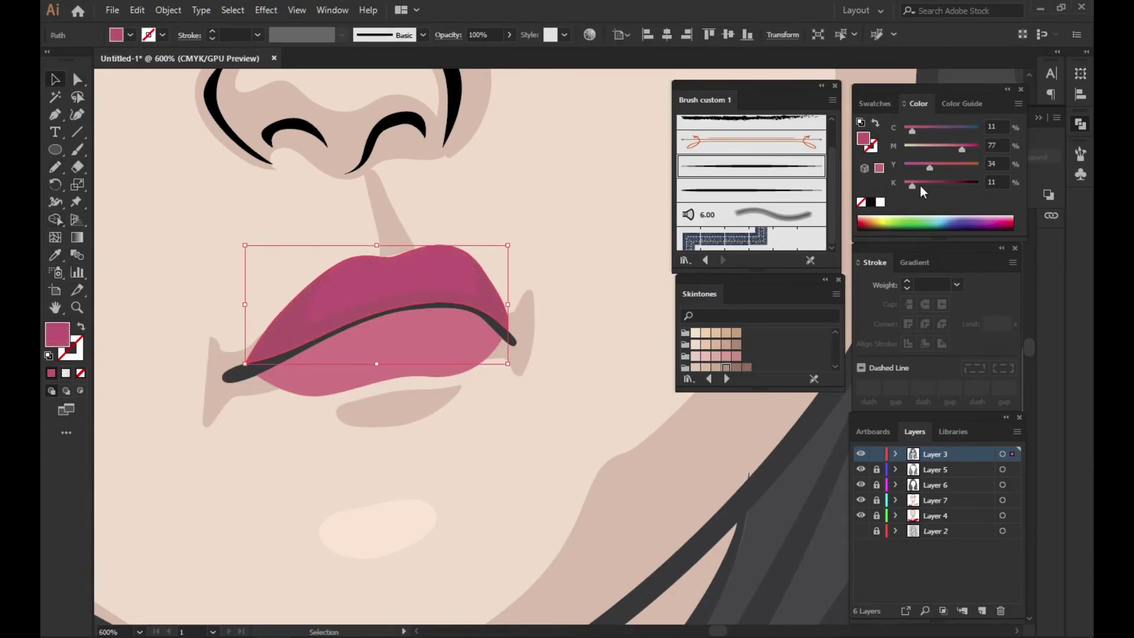
- Recolour the lower lip with a redder swatch, then lighten it to a softer pink
{"action": "left_click", "coordinate": [372, 331], "text": "ctrl"}
{"action": "left_click", "coordinate": [366, 279]}
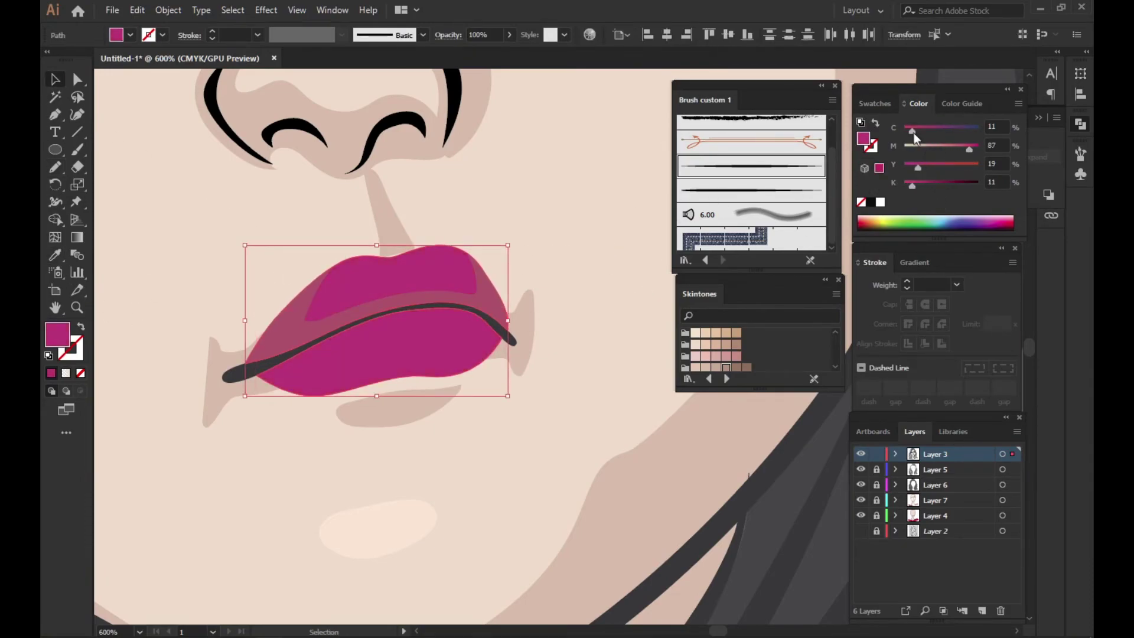
{"action": "left_click", "coordinate": [875, 103]}
{"action": "left_click", "coordinate": [904, 142]}
{"action": "left_click", "coordinate": [919, 104]}
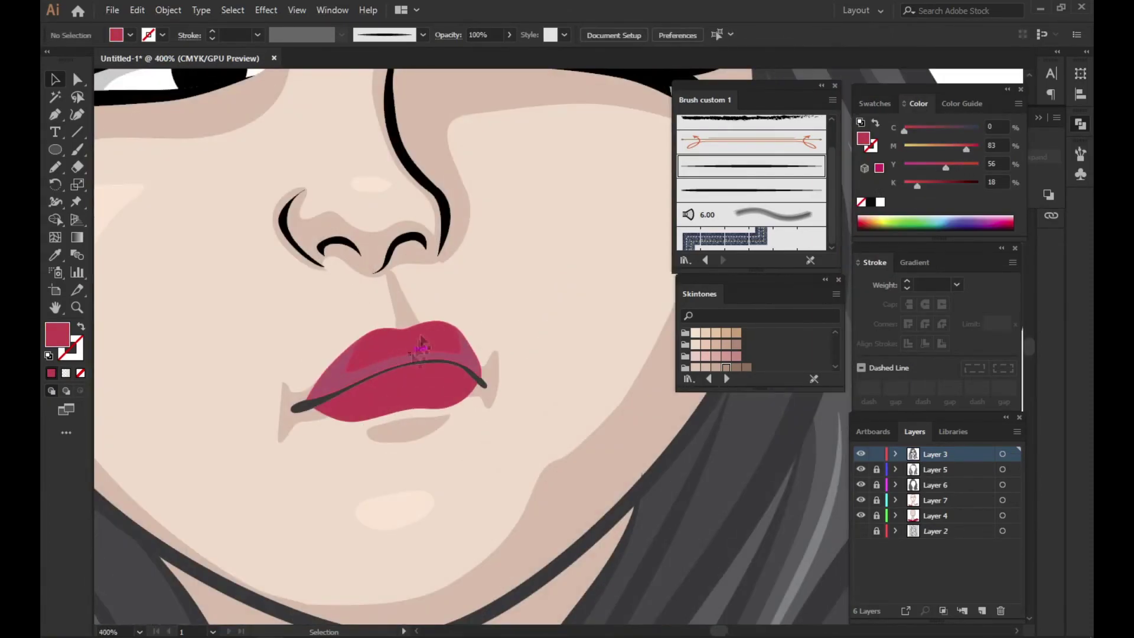
{"action": "left_click_drag", "start_coordinate": [943, 167], "coordinate": [933, 168]}
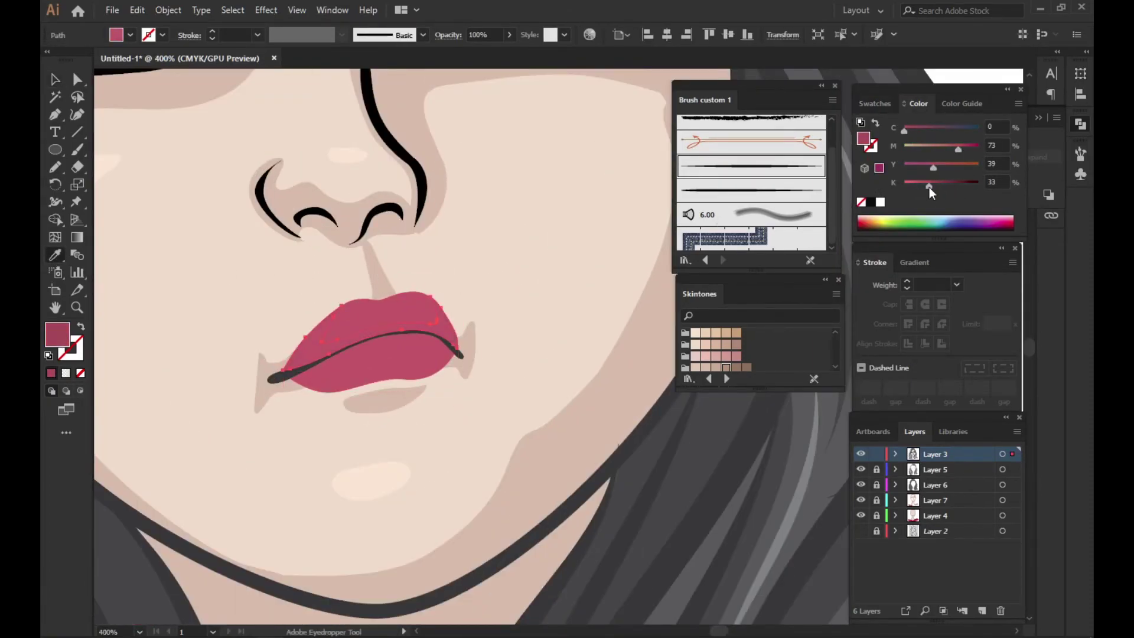
{"action": "left_click_drag", "start_coordinate": [934, 168], "coordinate": [937, 168]}
{"action": "left_click_drag", "start_coordinate": [958, 150], "coordinate": [962, 150]}
{"action": "key", "text": "v"}
- Zoom in on the lips and inspect anchor points on the lip path
{"action": "key", "text": "ctrl+plus"}
{"action": "key", "text": "ctrl+plus"}
{"action": "key", "text": "ctrl+plus"}
{"action": "key", "text": "a"}
{"action": "left_click", "coordinate": [416, 258]}
{"action": "key", "text": "ctrl+minus"}
{"action": "key", "text": "ctrl+minus"}
{"action": "key", "text": "ctrl+minus"}
{"action": "key", "text": "ctrl+shift+a"}
{"action": "left_click", "coordinate": [55, 168]}
{"action": "key", "text": "ctrl+plus"}
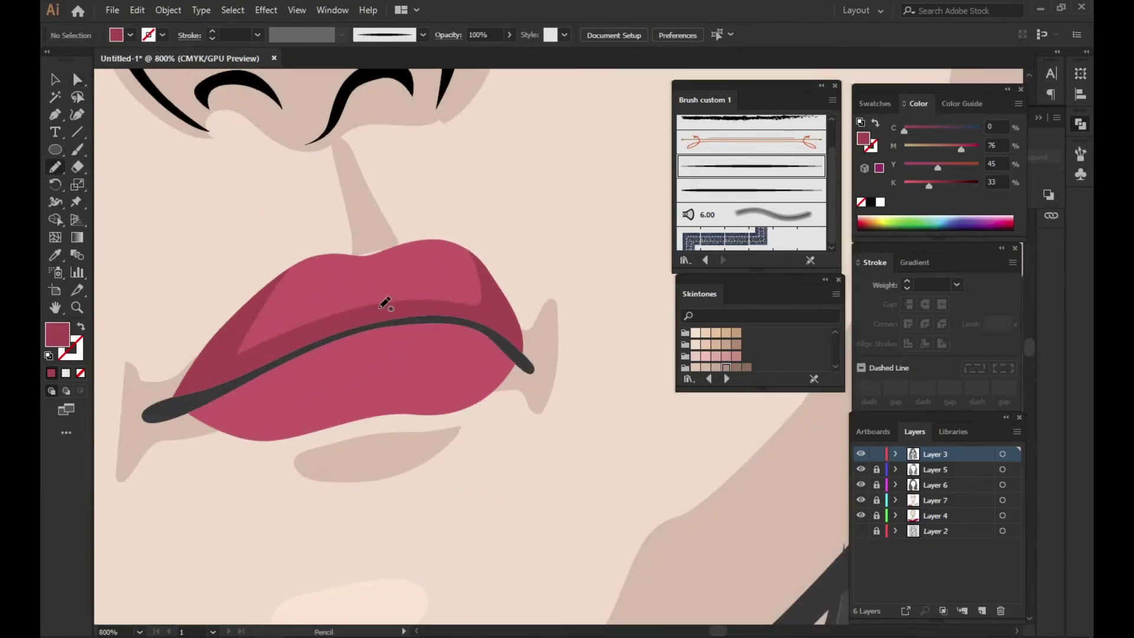
{"action": "key", "text": "v"}
{"action": "key", "text": "ctrl+minus"}
{"action": "key", "text": "ctrl+minus"}
{"action": "key", "text": "ctrl+minus"}
{"action": "key", "text": "ctrl+plus"}
{"action": "key", "text": "ctrl+plus"}
{"action": "key", "text": "ctrl+a"}
{"action": "key", "text": "ctrl+shift+a"}
{"action": "key", "text": "ctrl+plus"}
{"action": "key", "text": "n"}
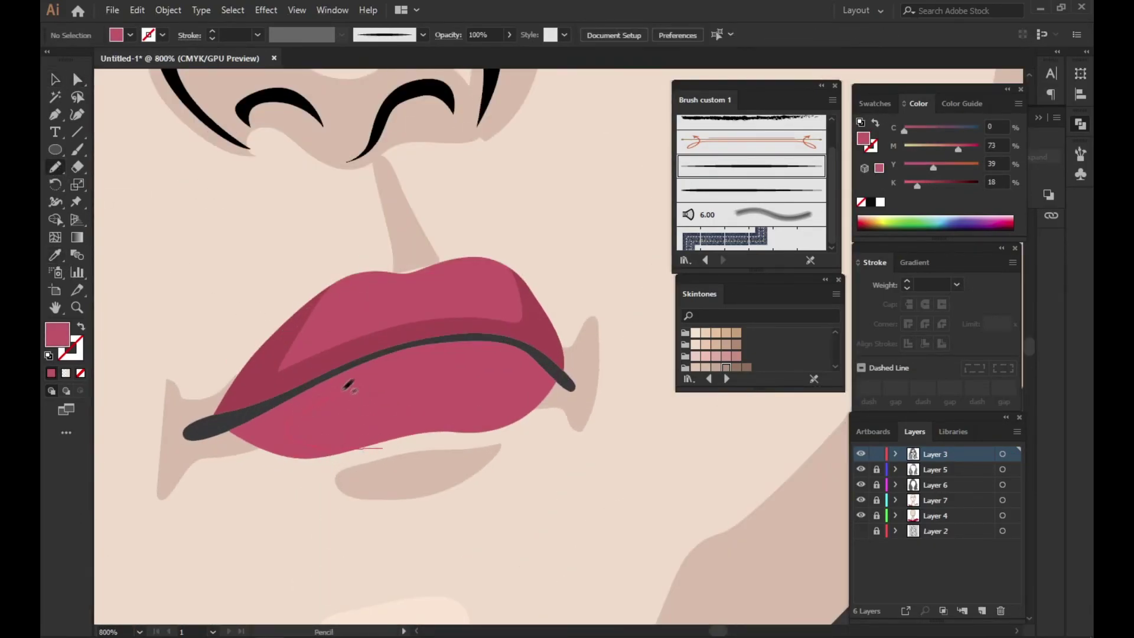
- Draw a darker upper-lip shading shape, bring it to front, and deepen its rose colour
{"action": "left_click_drag", "start_coordinate": [387, 444], "coordinate": [369, 449]}
{"action": "key", "text": "v"}
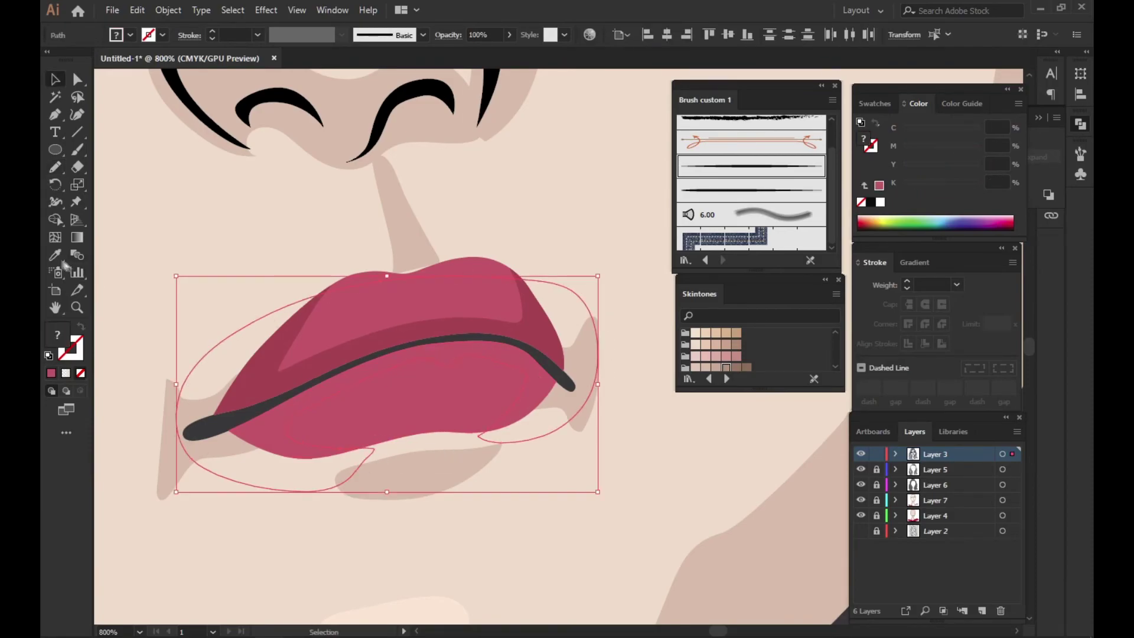
{"action": "left_click", "coordinate": [292, 476]}
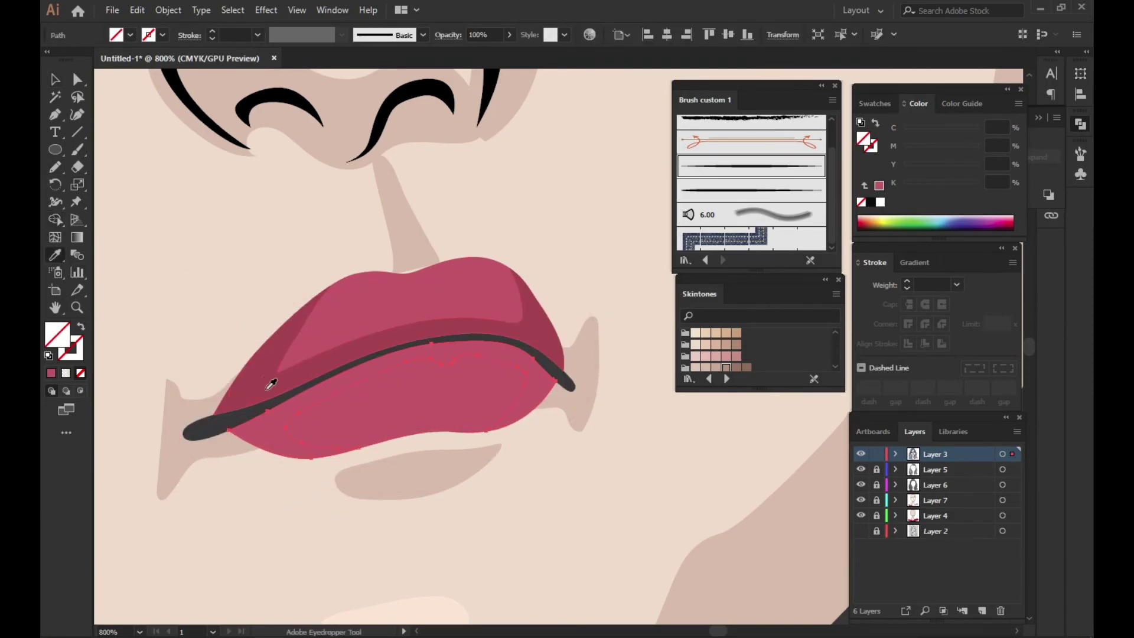
{"action": "left_click", "coordinate": [406, 400]}
{"action": "key", "text": "ctrl+shift+bracketright"}
{"action": "key", "text": "i"}
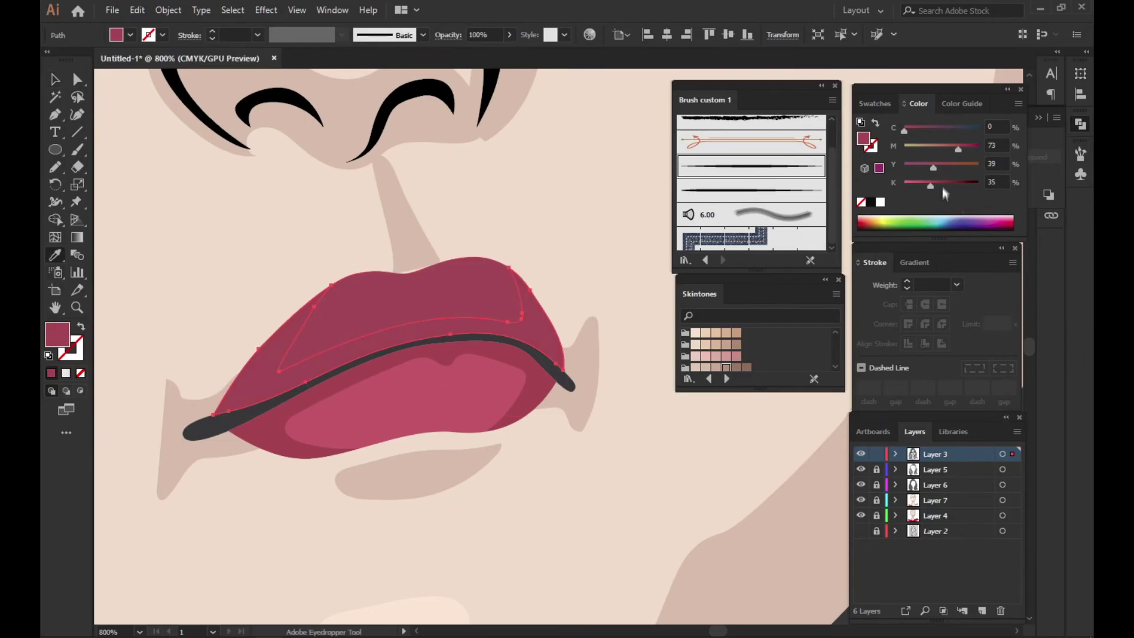
{"action": "left_click_drag", "start_coordinate": [929, 186], "coordinate": [942, 185]}
{"action": "left_click_drag", "start_coordinate": [964, 148], "coordinate": [938, 186]}
- Zoom out and select the dark line between the lips
{"action": "key", "text": "v"}
{"action": "key", "text": "ctrl+shift+a"}
{"action": "scroll", "coordinate": [437, 416], "scroll_direction": "down", "scroll_amount": 3}
{"action": "scroll", "coordinate": [437, 417], "scroll_direction": "up", "scroll_amount": 1}
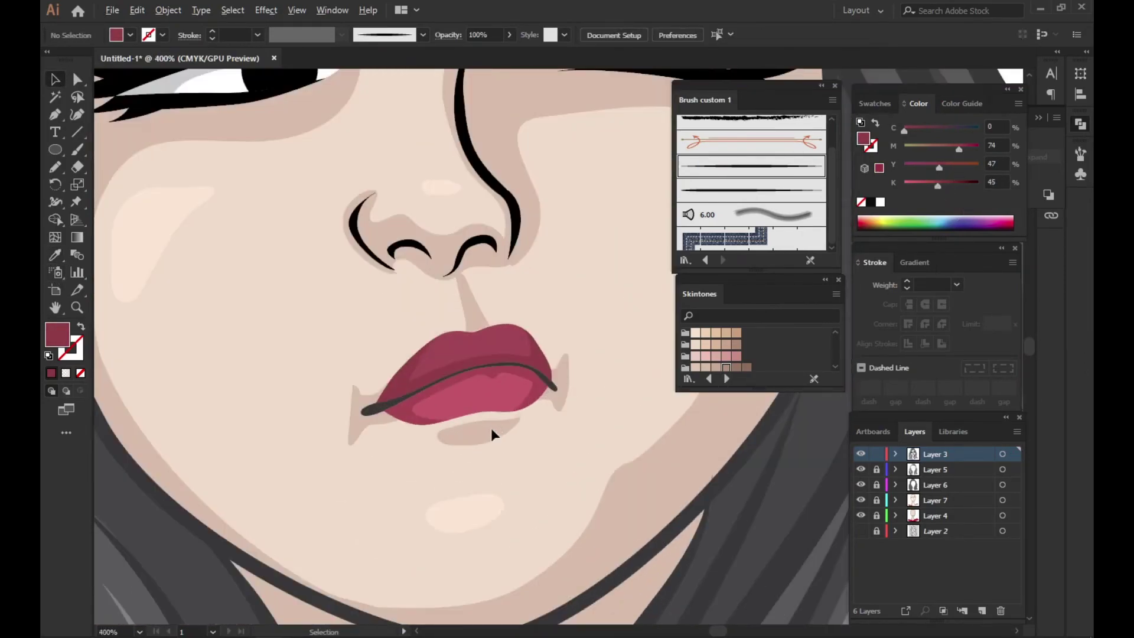
{"action": "left_click", "coordinate": [448, 376]}
- Darken the lip line by setting its K value to 94
{"action": "type", "text": "4"}
{"action": "key", "text": "Return"}
{"action": "key", "text": "ctrl+shift+a"}
{"action": "scroll", "coordinate": [438, 417], "scroll_direction": "down", "scroll_amount": 2}
{"action": "scroll", "coordinate": [437, 416], "scroll_direction": "up", "scroll_amount": 1}
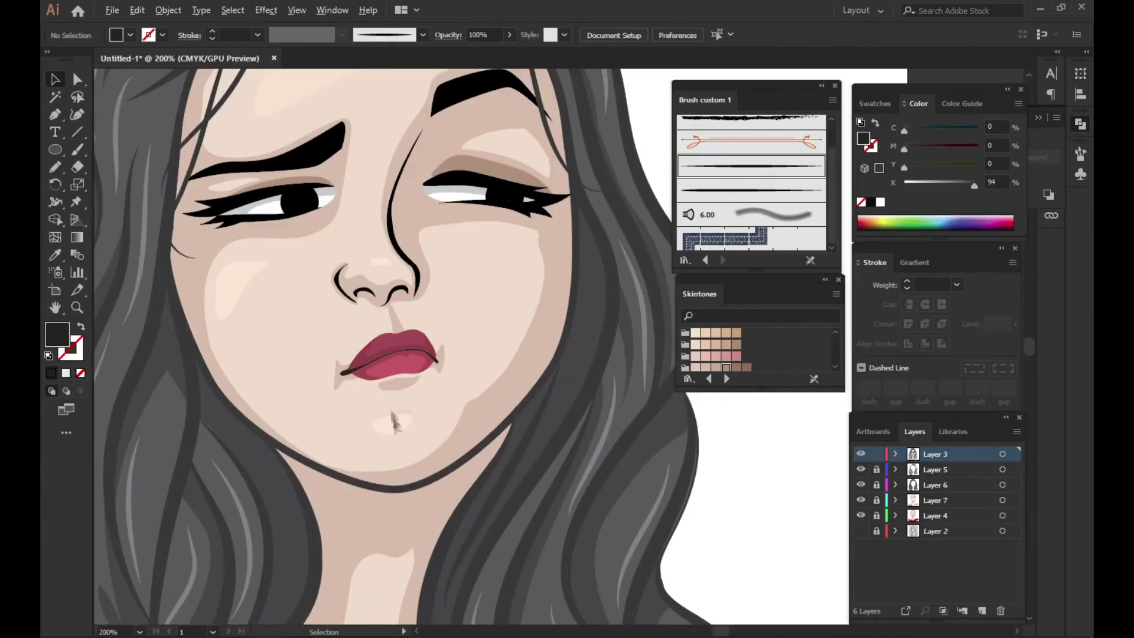
{"action": "scroll", "coordinate": [437, 416], "scroll_direction": "up", "scroll_amount": 1}
{"action": "scroll", "coordinate": [430, 341], "scroll_direction": "up", "scroll_amount": 4}
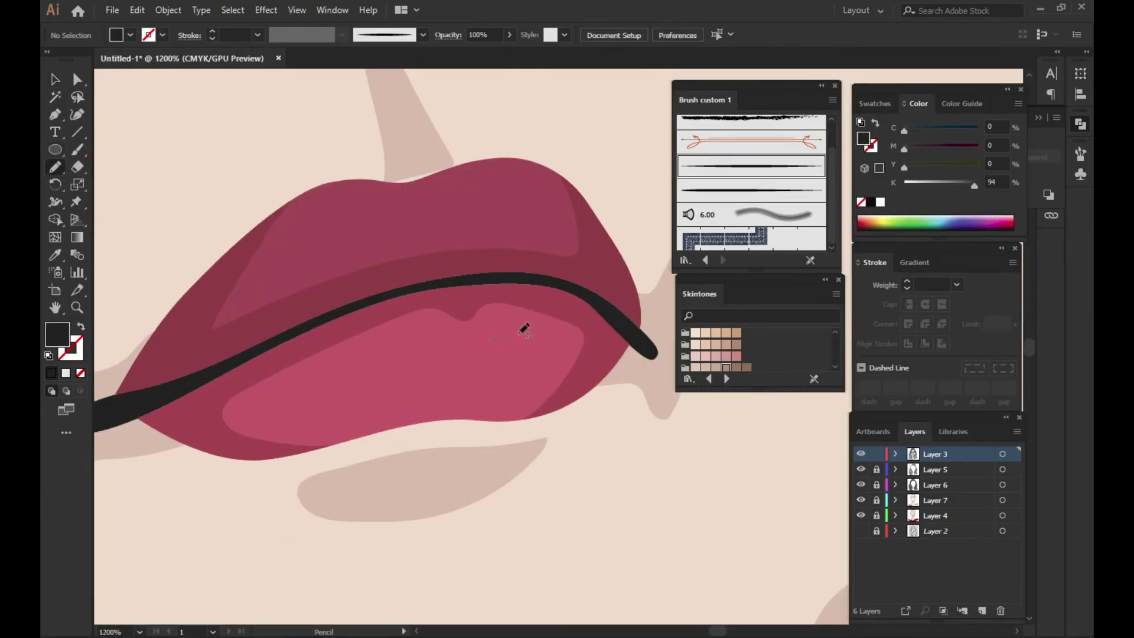
- Draw glossy white highlight streaks on the lower lip
{"action": "left_click_drag", "start_coordinate": [527, 332], "coordinate": [349, 367]}
{"action": "scroll", "coordinate": [505, 348], "scroll_direction": "down", "scroll_amount": 3}
{"action": "key", "text": "i"}
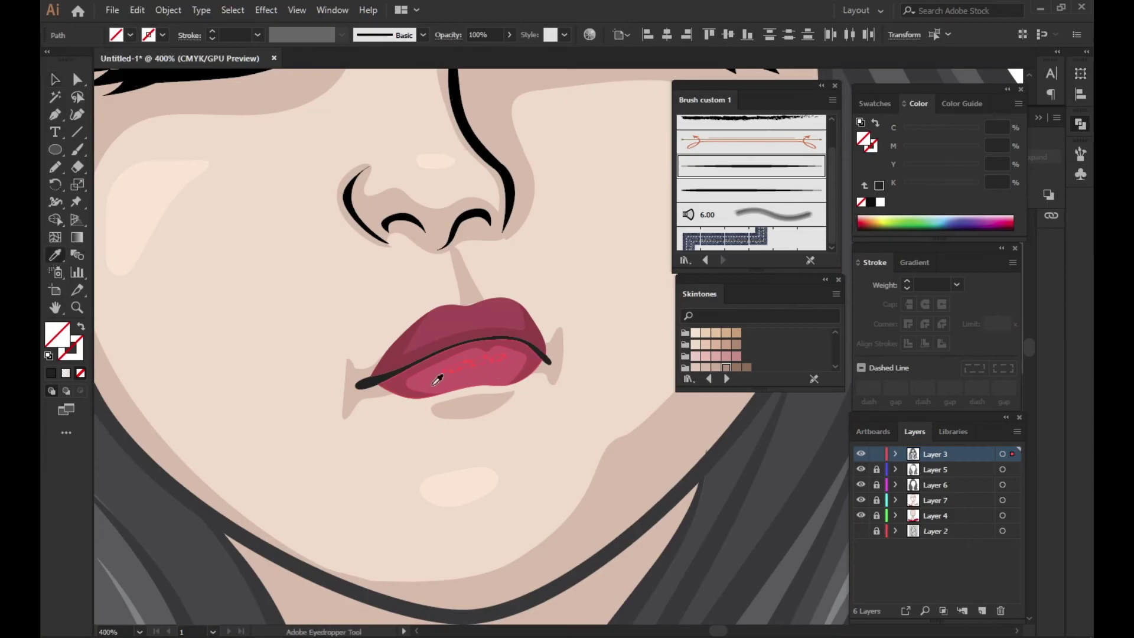
{"action": "key", "text": "v"}
{"action": "scroll", "coordinate": [463, 349], "scroll_direction": "up", "scroll_amount": 1}
{"action": "left_click", "coordinate": [467, 365]}
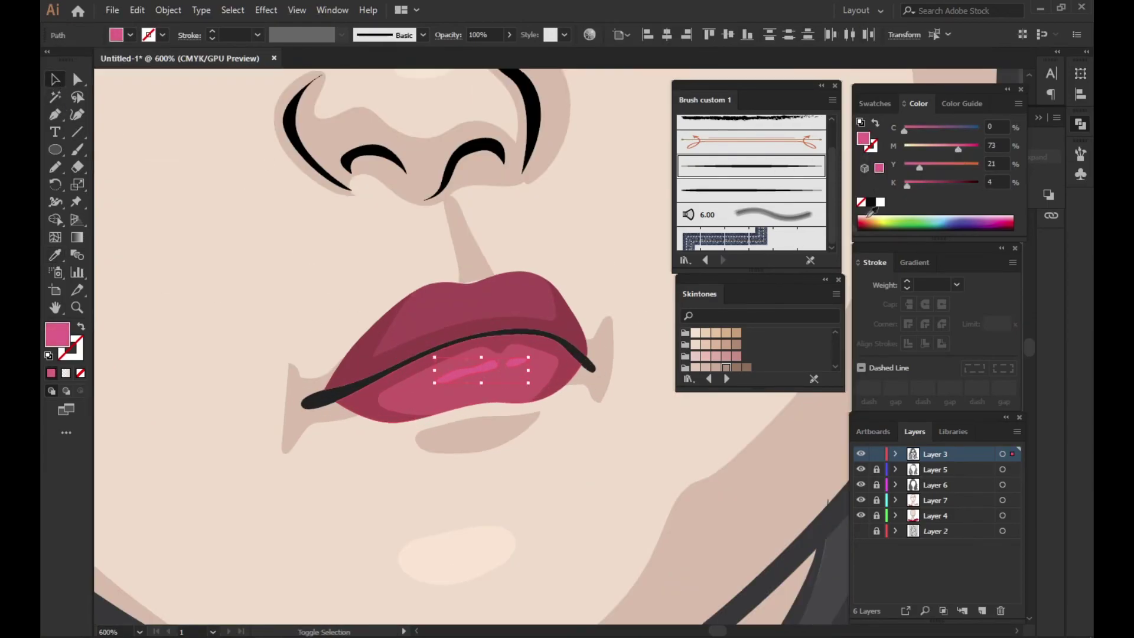
{"action": "scroll", "coordinate": [463, 350], "scroll_direction": "down", "scroll_amount": 3}
{"action": "scroll", "coordinate": [417, 312], "scroll_direction": "up", "scroll_amount": 2}
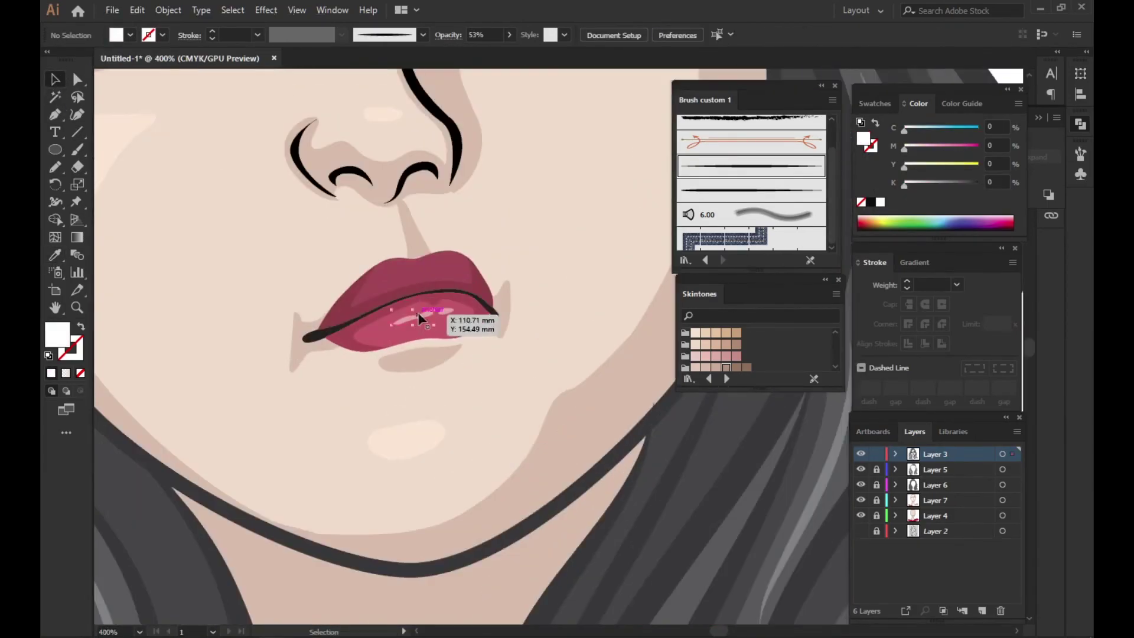
{"action": "scroll", "coordinate": [570, 172], "scroll_direction": "down", "scroll_amount": 3}
{"action": "scroll", "coordinate": [237, 248], "scroll_direction": "up", "scroll_amount": 4}
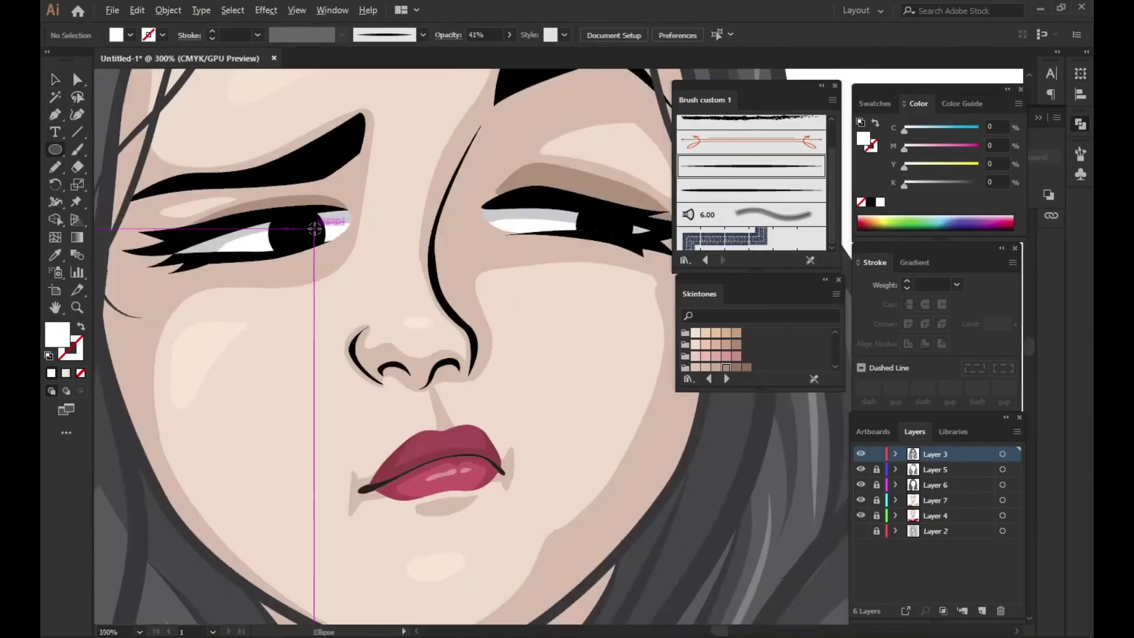
- Add a small ellipse highlight in the left pupil at 24% opacity
{"action": "key", "text": "l"}
{"action": "left_click_drag", "start_coordinate": [243, 257], "coordinate": [259, 269]}
{"action": "left_click", "coordinate": [509, 35]}
{"action": "left_click_drag", "start_coordinate": [491, 53], "coordinate": [469, 54]}
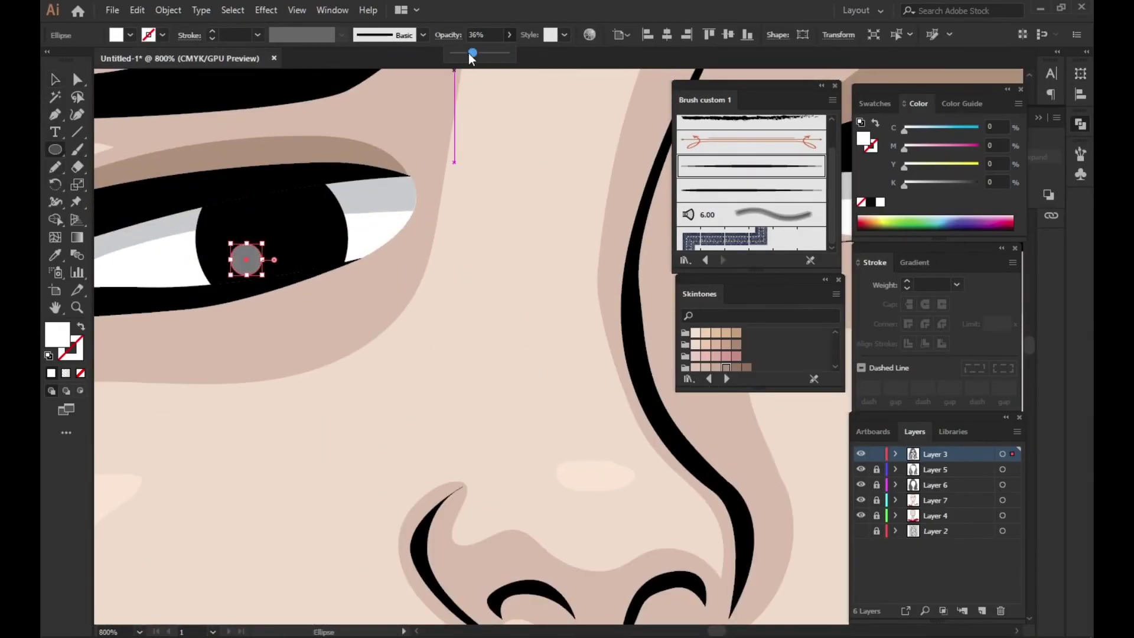
{"action": "scroll", "coordinate": [254, 236], "scroll_direction": "down", "scroll_amount": 2}
{"action": "key", "text": "v"}
{"action": "key", "text": "ctrl+shift+a"}
{"action": "scroll", "coordinate": [414, 296], "scroll_direction": "down", "scroll_amount": 3}
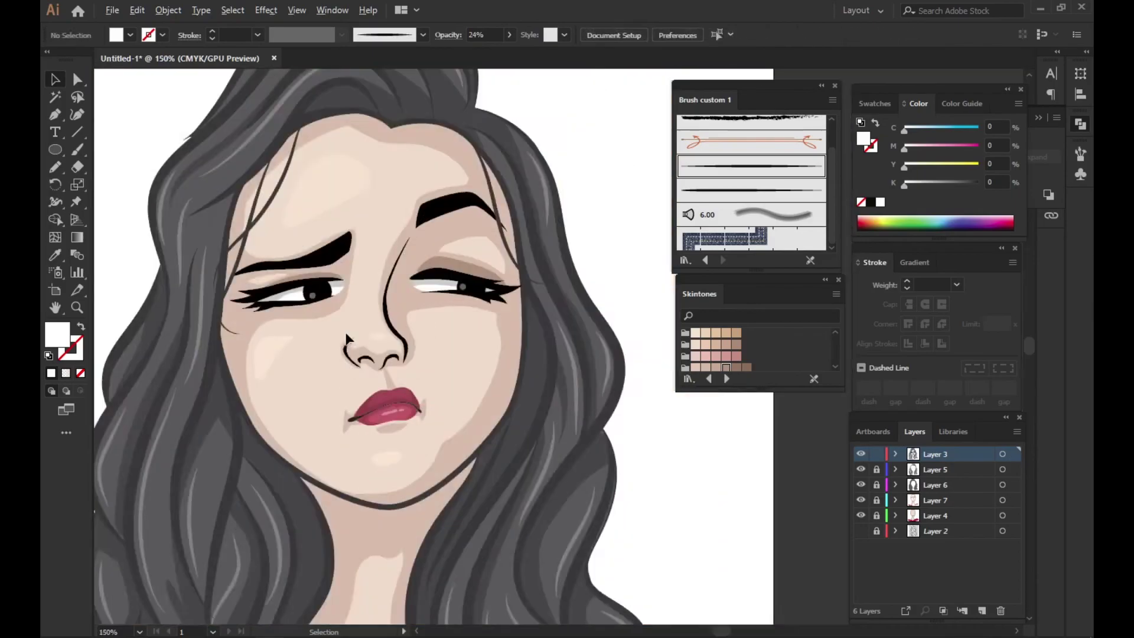
- Lock face Layer 3 and unlock Layer 7, making it the active layer
{"action": "scroll", "coordinate": [420, 306], "scroll_direction": "up", "scroll_amount": 4}
{"action": "scroll", "coordinate": [421, 305], "scroll_direction": "down", "scroll_amount": 3}
{"action": "scroll", "coordinate": [434, 385], "scroll_direction": "down", "scroll_amount": 2}
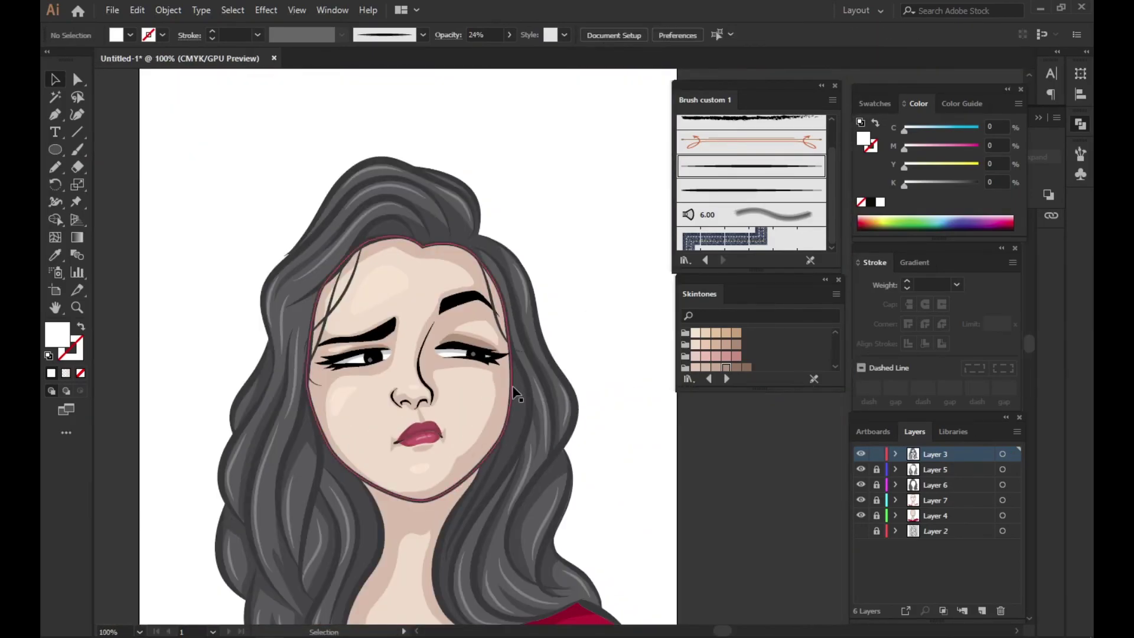
{"action": "scroll", "coordinate": [333, 244], "scroll_direction": "up", "scroll_amount": 1}
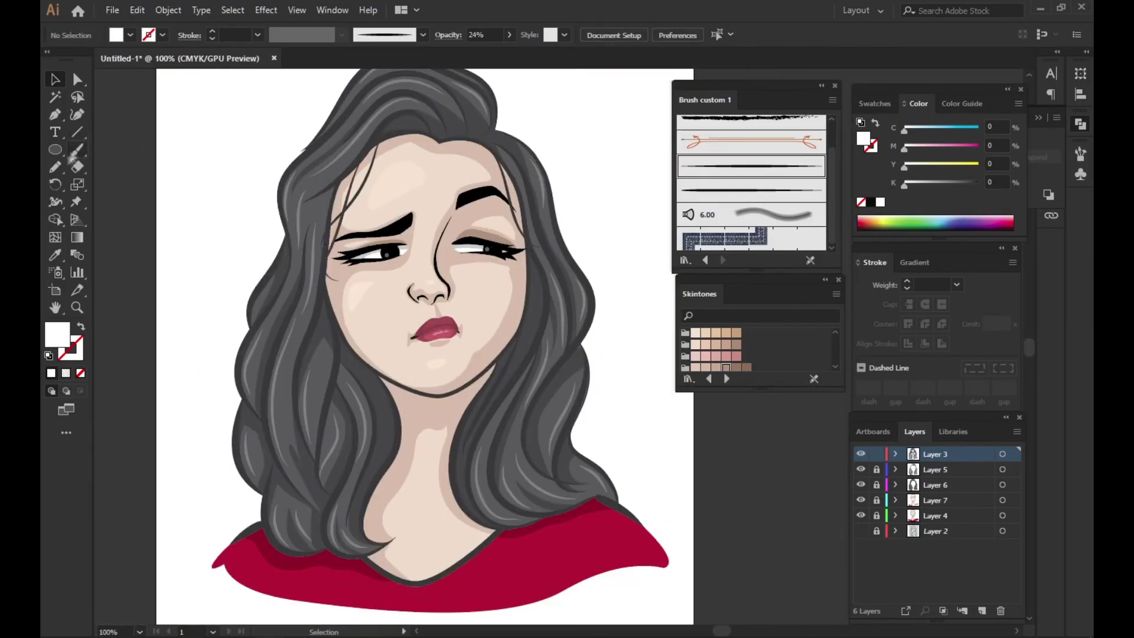
{"action": "scroll", "coordinate": [413, 354], "scroll_direction": "down", "scroll_amount": 1}
{"action": "left_click", "coordinate": [877, 454]}
{"action": "left_click", "coordinate": [876, 499]}
{"action": "left_click", "coordinate": [945, 499]}
- Draw a right-shoulder highlight shape filled with the top's red, lightened slightly
{"action": "key", "text": "n"}
{"action": "scroll", "coordinate": [538, 449], "scroll_direction": "up", "scroll_amount": 2}
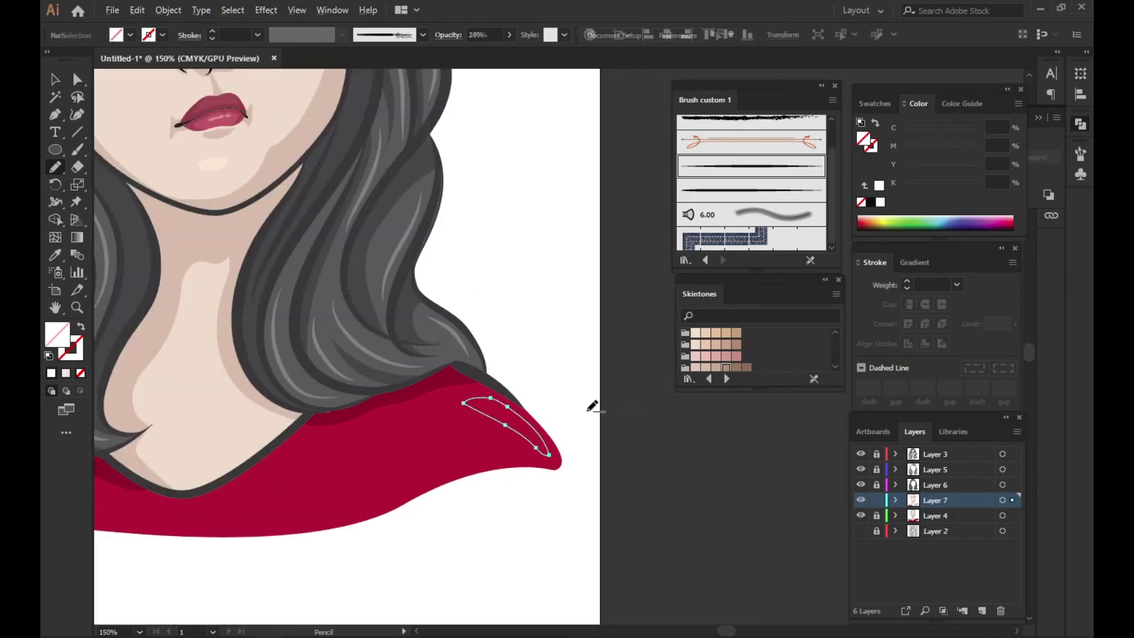
{"action": "scroll", "coordinate": [586, 406], "scroll_direction": "down", "scroll_amount": 2}
{"action": "left_click", "coordinate": [458, 407]}
{"action": "key", "text": "ctrl+plus"}
{"action": "key", "text": "ctrl+plus"}
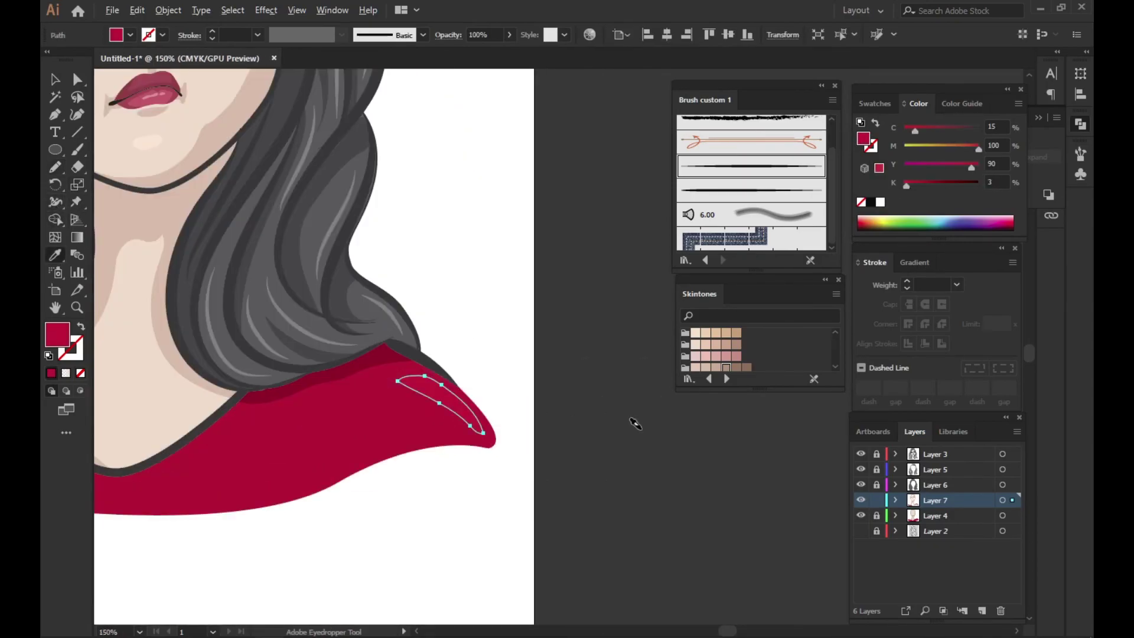
{"action": "key", "text": "ctrl+plus"}
{"action": "left_click_drag", "start_coordinate": [921, 131], "coordinate": [912, 131]}
{"action": "left_click", "coordinate": [570, 242]}
- Close the floating brush panel and the skin-tone swatch panel
{"action": "scroll", "coordinate": [570, 242], "scroll_direction": "down", "scroll_amount": 4}
{"action": "left_click", "coordinate": [296, 10]}
{"action": "left_click", "coordinate": [354, 235]}
{"action": "left_click", "coordinate": [835, 86]}
{"action": "left_click", "coordinate": [838, 280]}
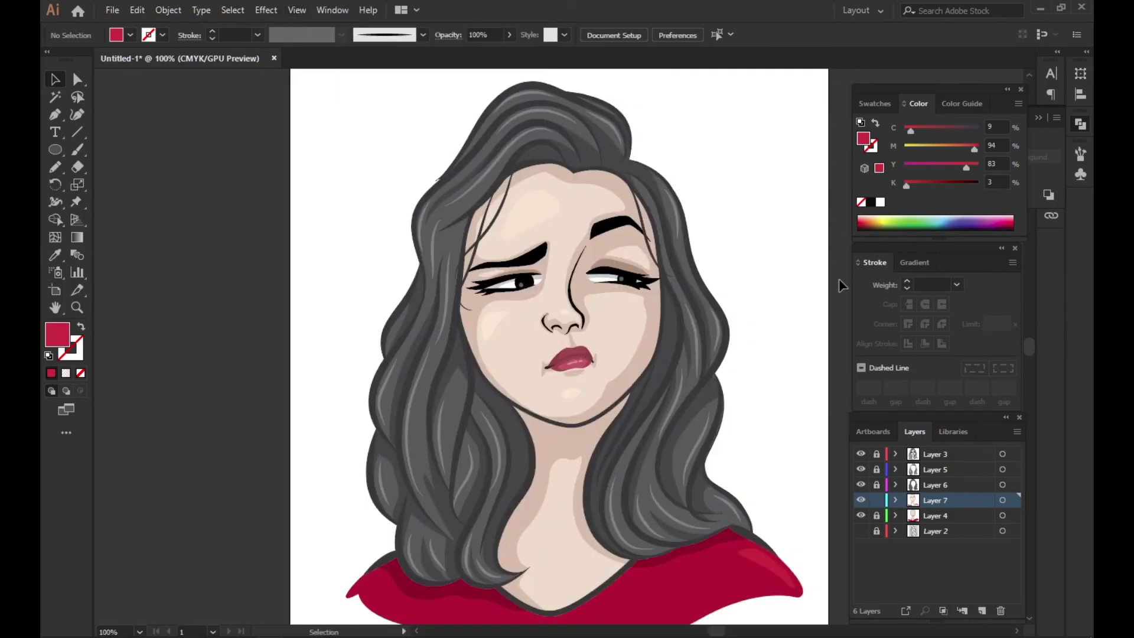